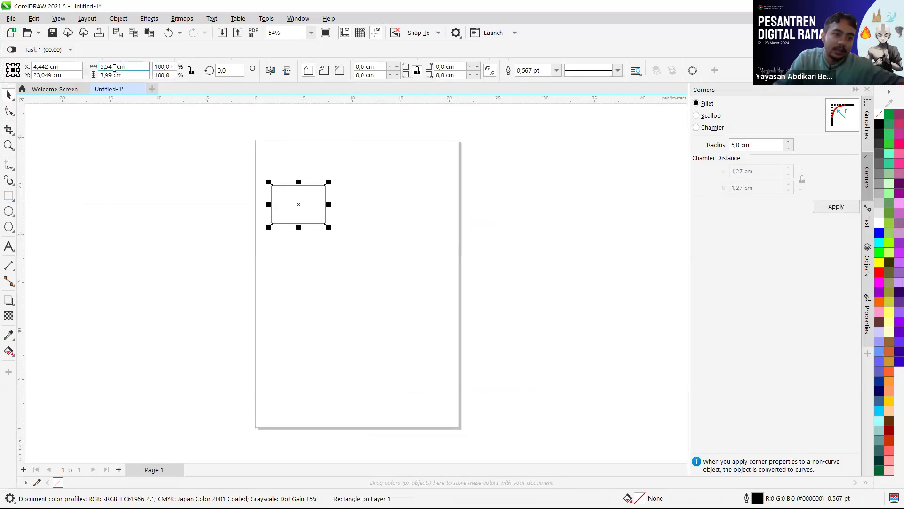
Set the rectangle's width to 9 cm and its height to 5.5 cm
{"action": "left_click_drag", "start_coordinate": [108, 68], "coordinate": [105, 69]}
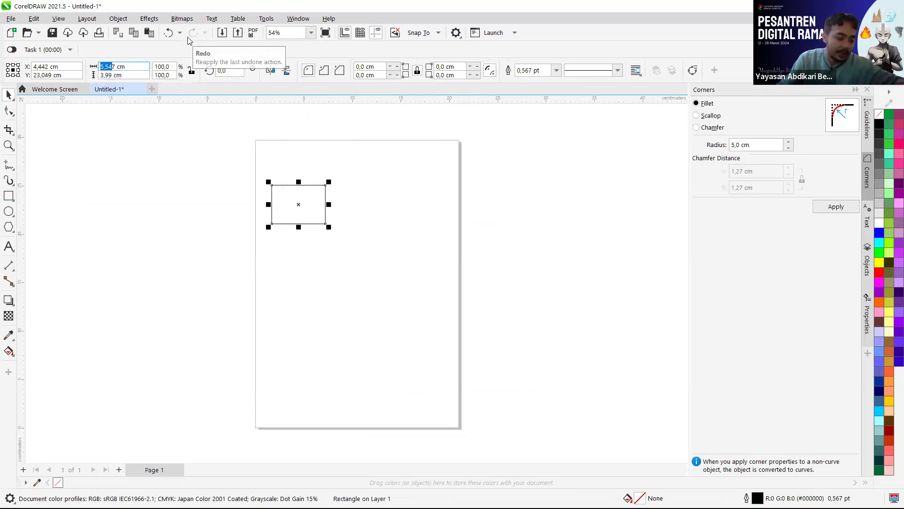
{"action": "type", "text": "9"}
{"action": "key", "text": "Return"}
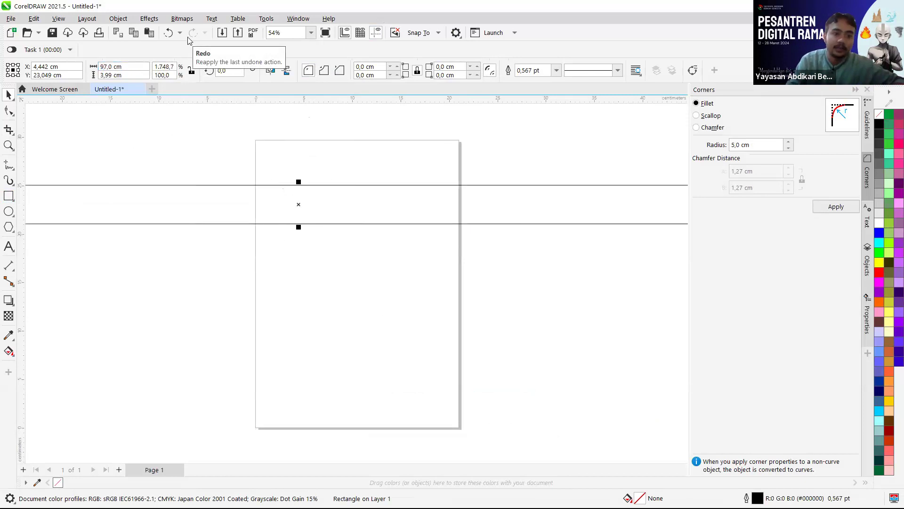
{"action": "left_click_drag", "start_coordinate": [125, 76], "coordinate": [96, 69]}
{"action": "type", "text": "9"}
{"action": "key", "text": "Return"}
{"action": "left_click_drag", "start_coordinate": [123, 75], "coordinate": [95, 86]}
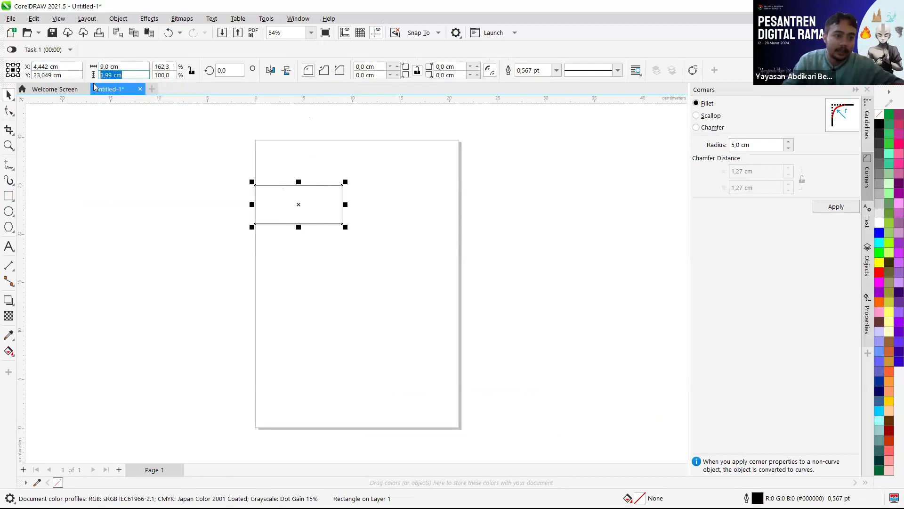
{"action": "type", "text": "5"}
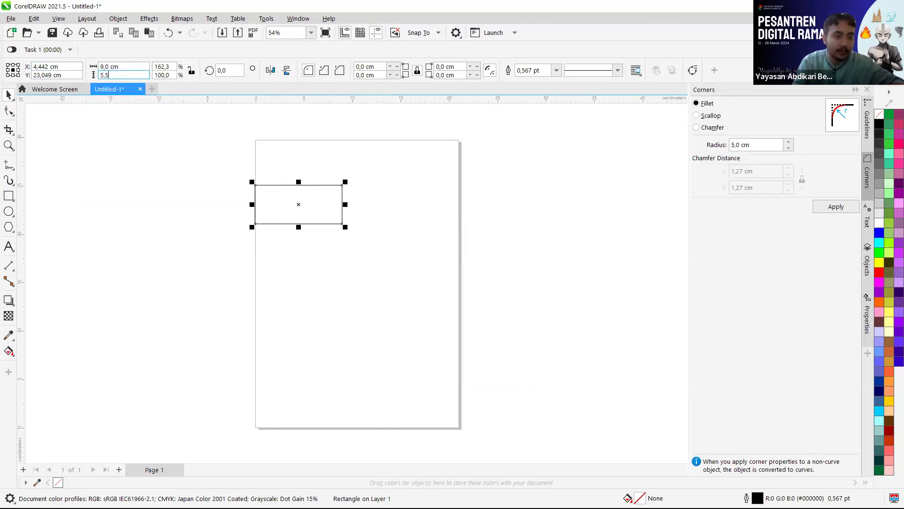
{"action": "type", "text": ",5"}
{"action": "key", "text": "Return"}
{"action": "left_click", "coordinate": [410, 199]}
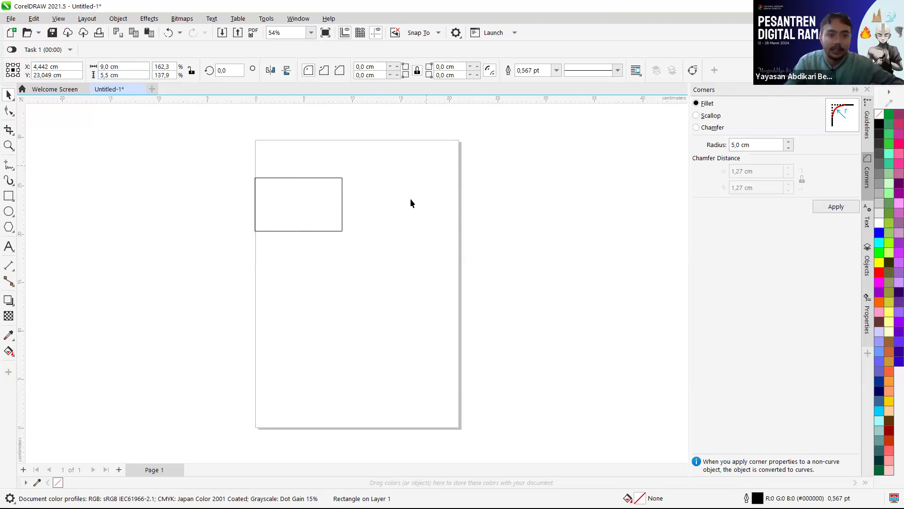
Move the rectangle inward from the page's left edge so its center is at about X 9.9 cm, Y 20.1 cm
{"action": "scroll", "coordinate": [392, 203], "scroll_direction": "up", "scroll_amount": 1}
{"action": "left_click_drag", "start_coordinate": [278, 203], "coordinate": [312, 254]}
{"action": "scroll", "coordinate": [386, 221], "scroll_direction": "up", "scroll_amount": 2}
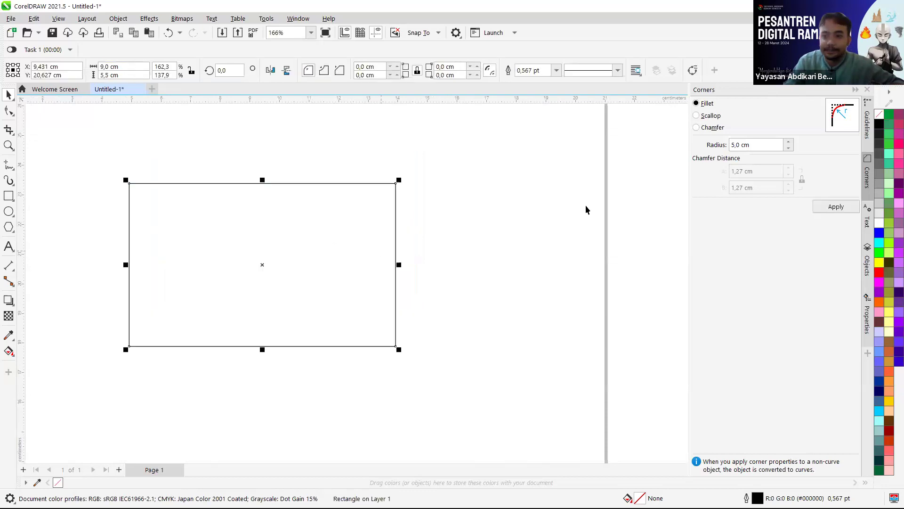
{"action": "left_click", "coordinate": [450, 138]}
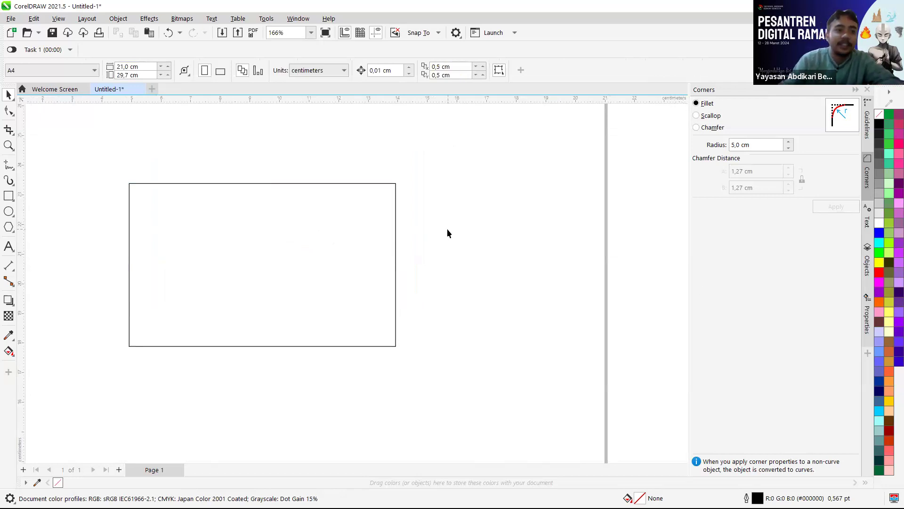
{"action": "left_click_drag", "start_coordinate": [270, 244], "coordinate": [284, 260]}
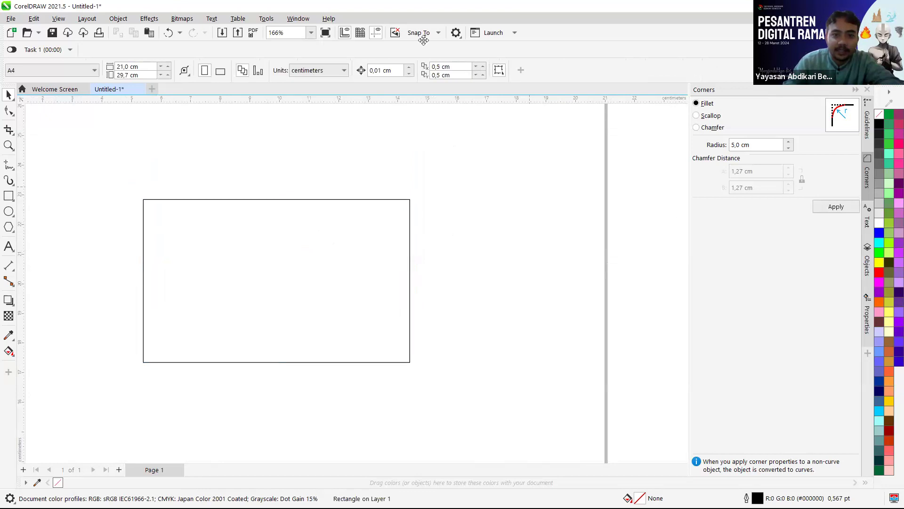
{"action": "key", "text": "Escape"}
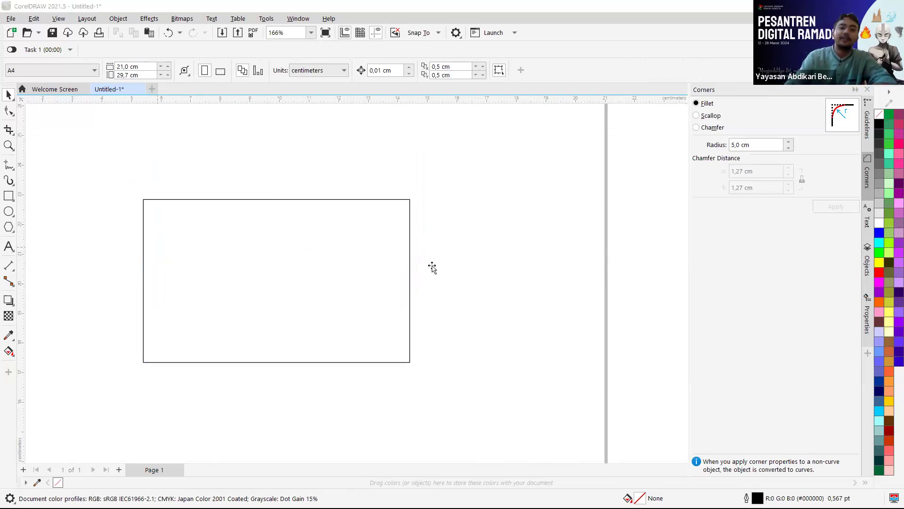
Switch to the Word module and read step 2 on rounding the card rectangle's corners
{"action": "key", "text": "alt+Tab"}
{"action": "scroll", "coordinate": [431, 268], "scroll_direction": "up", "scroll_amount": 2}
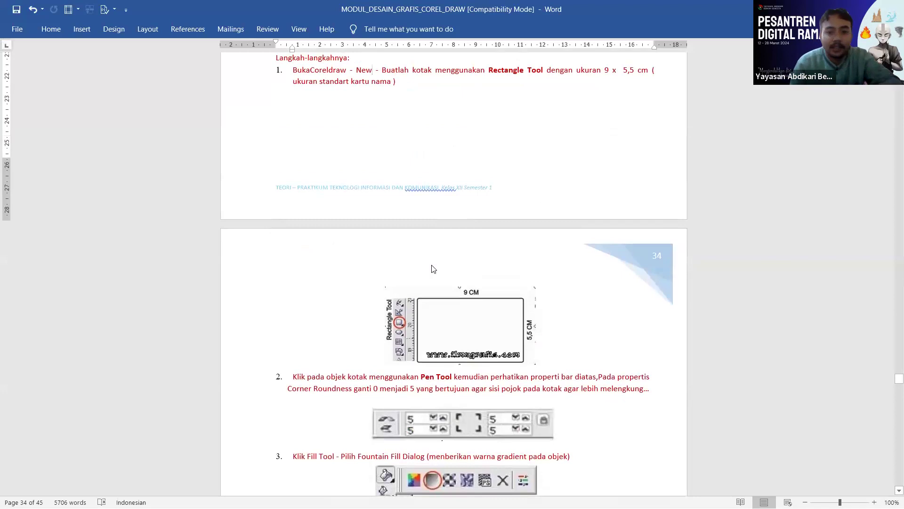
{"action": "scroll", "coordinate": [432, 267], "scroll_direction": "down", "scroll_amount": 1}
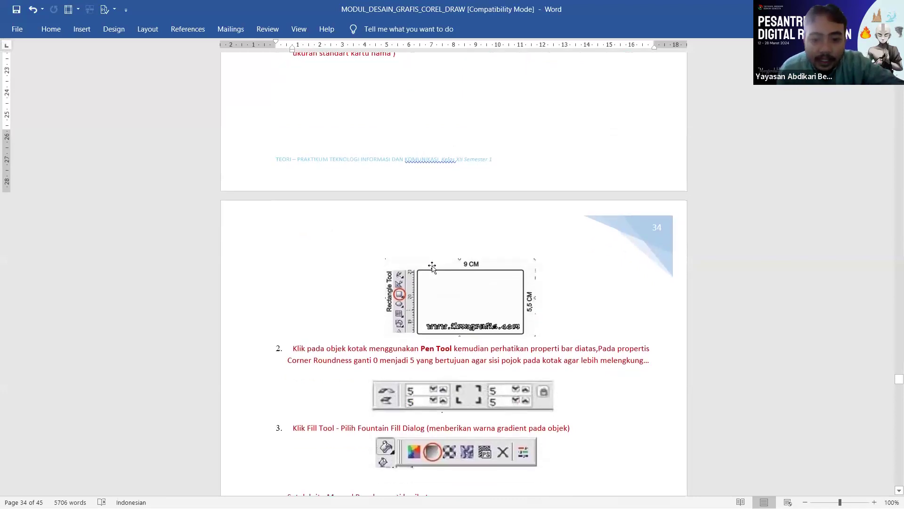
{"action": "scroll", "coordinate": [432, 267], "scroll_direction": "down", "scroll_amount": 2}
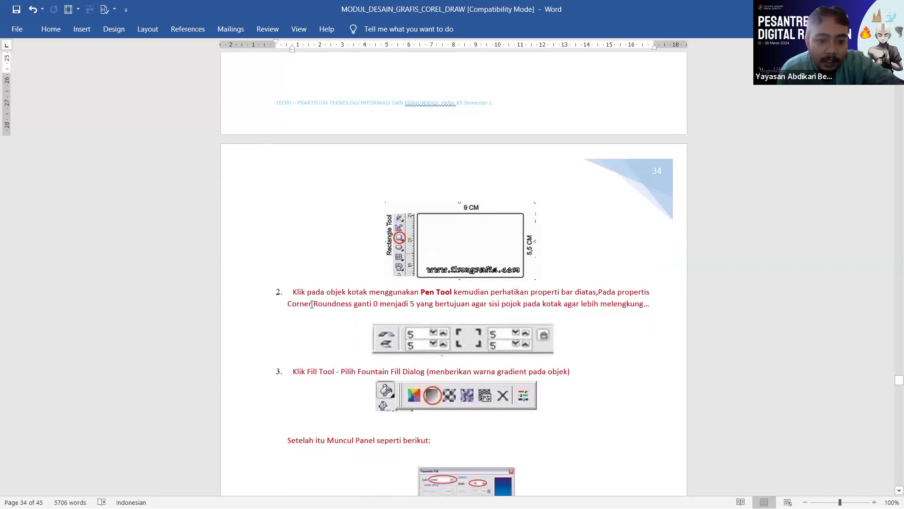
{"action": "left_click_drag", "start_coordinate": [302, 293], "coordinate": [603, 295]}
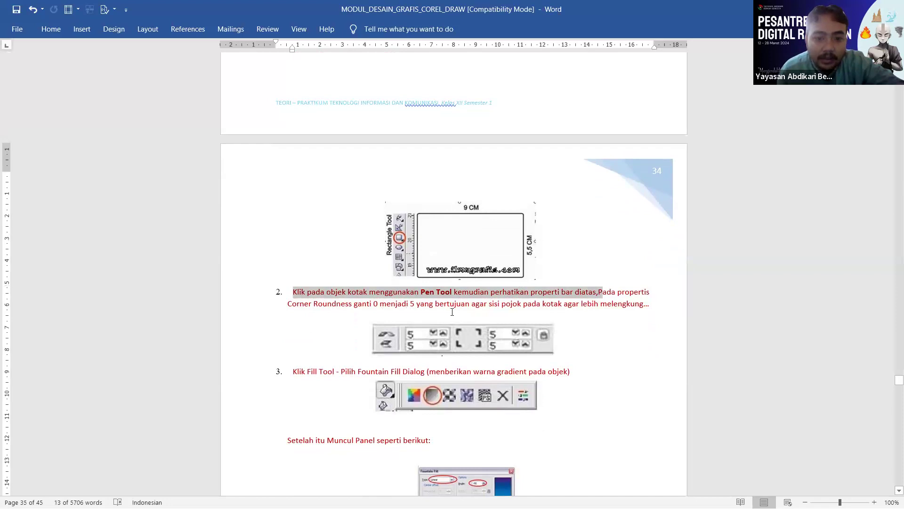
{"action": "left_click_drag", "start_coordinate": [297, 307], "coordinate": [577, 309]}
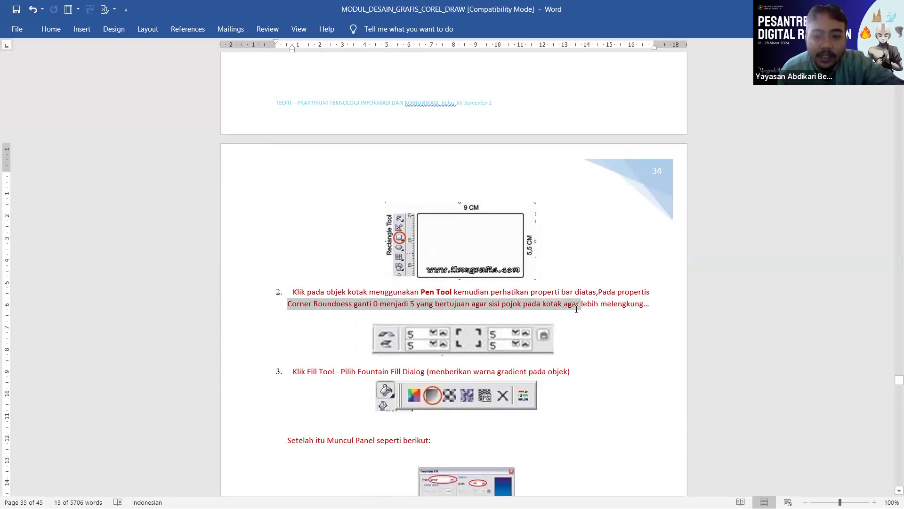
{"action": "left_click", "coordinate": [599, 222]}
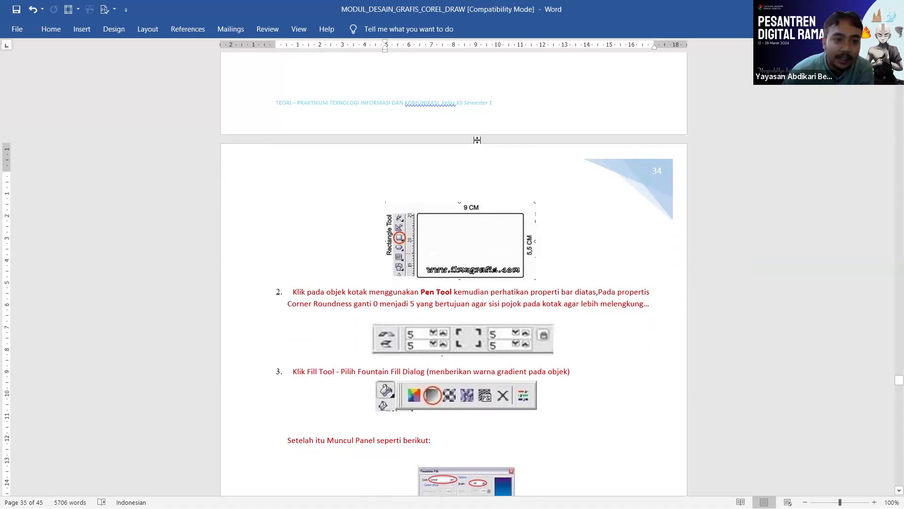
Switch back to CorelDRAW and round all four rectangle corners with the Shape tool to a radius of about 0.28 cm
{"action": "key", "text": "alt+Tab"}
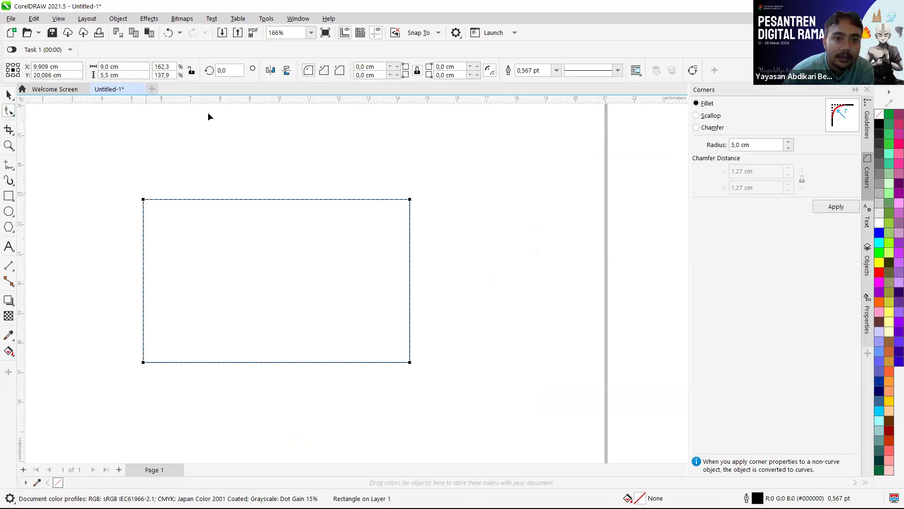
{"action": "left_click_drag", "start_coordinate": [143, 199], "coordinate": [152, 208]}
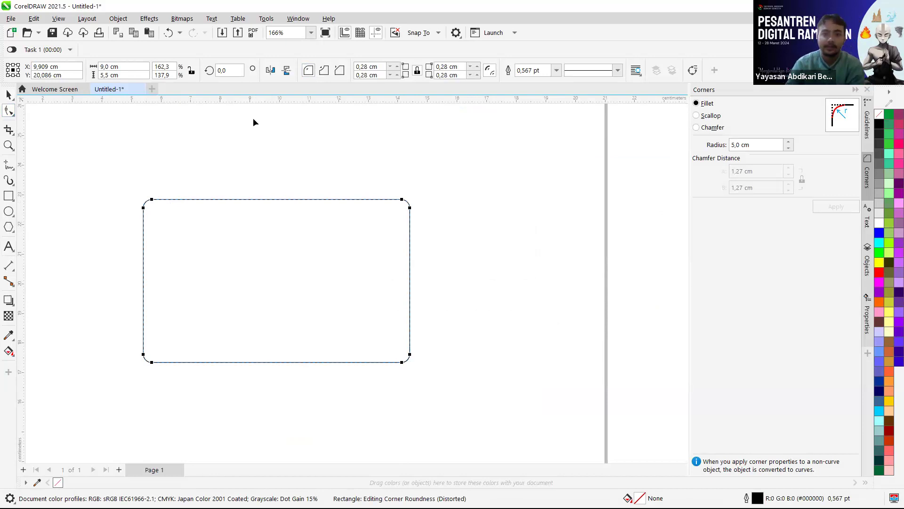
{"action": "left_click", "coordinate": [8, 129]}
{"action": "left_click", "coordinate": [9, 95]}
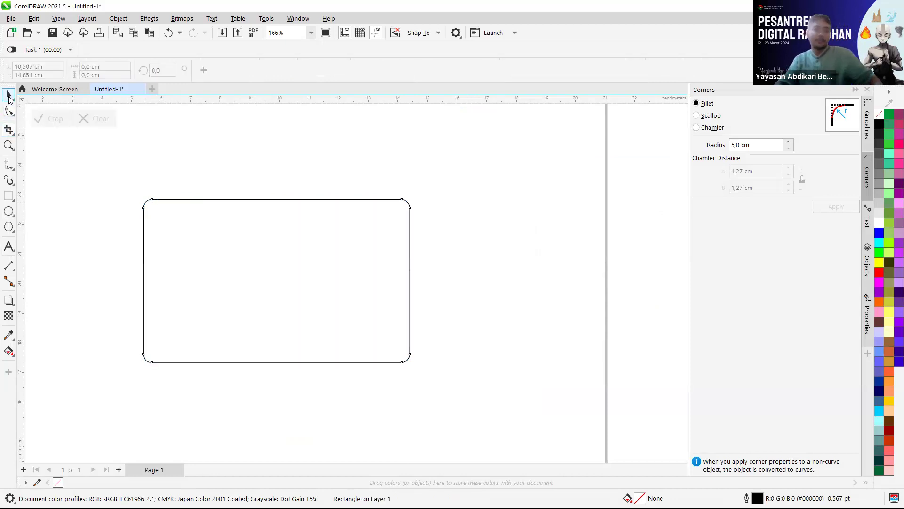
{"action": "left_click", "coordinate": [263, 244]}
{"action": "left_click", "coordinate": [179, 182]}
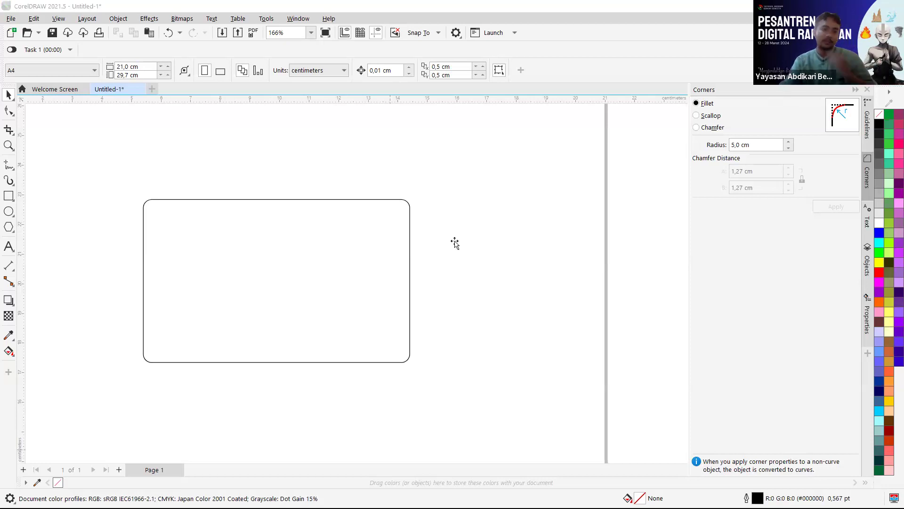
Switch to the Word module and examine step 3 on applying a gradient, including the Fountain Fill settings
{"action": "key", "text": "alt+Tab"}
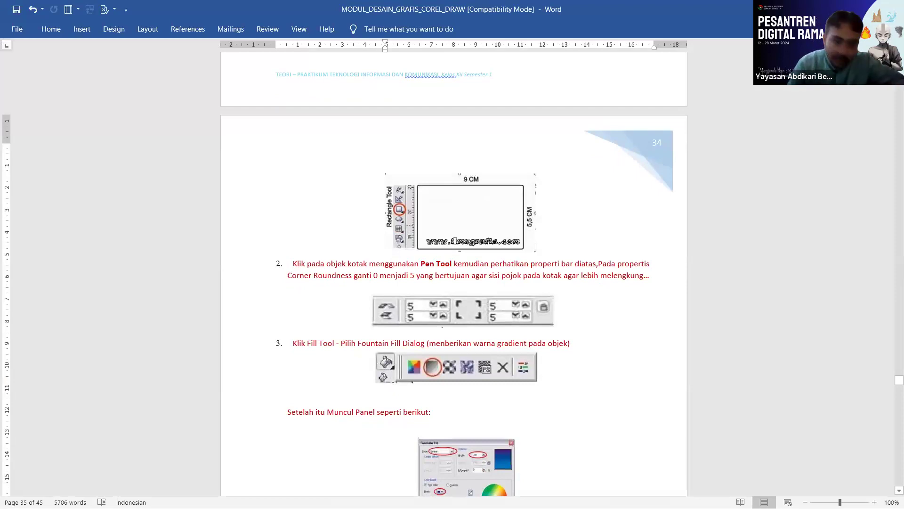
{"action": "scroll", "coordinate": [452, 241], "scroll_direction": "down", "scroll_amount": 1}
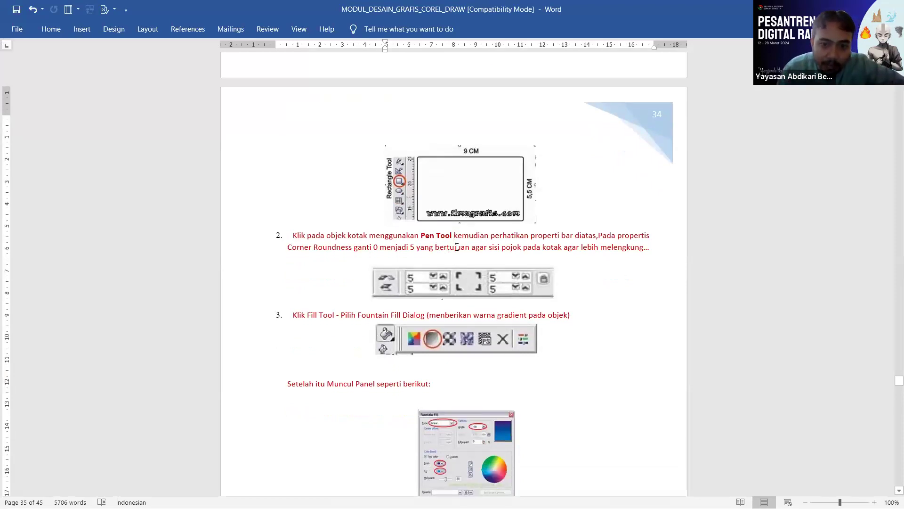
{"action": "scroll", "coordinate": [448, 258], "scroll_direction": "down", "scroll_amount": 1}
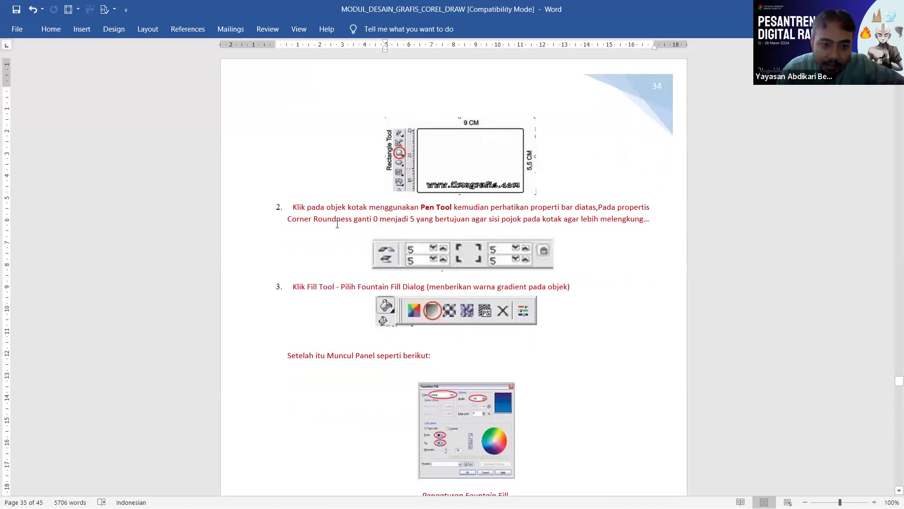
{"action": "left_click_drag", "start_coordinate": [294, 207], "coordinate": [635, 221]}
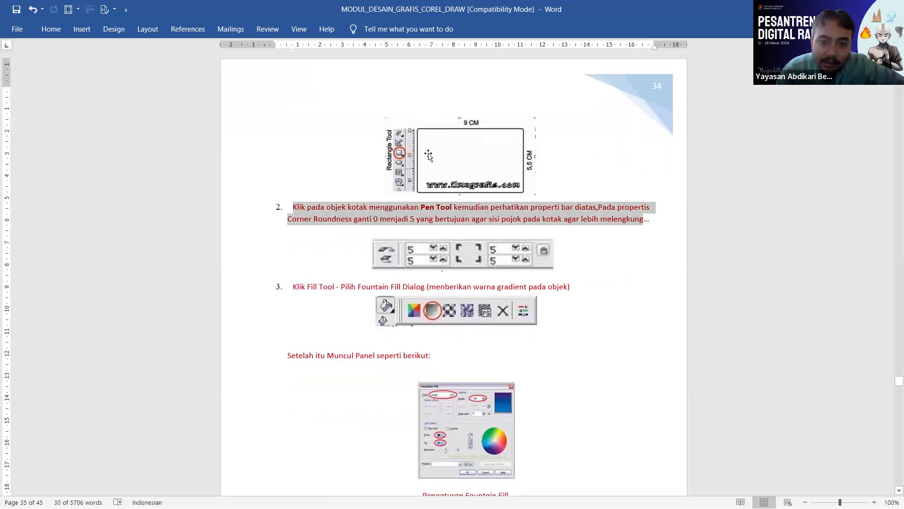
{"action": "scroll", "coordinate": [374, 245], "scroll_direction": "down", "scroll_amount": 2}
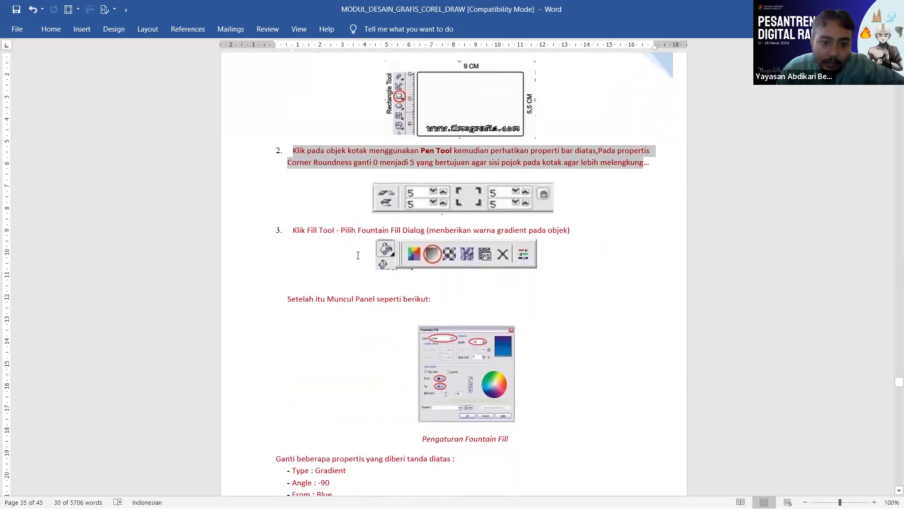
{"action": "left_click_drag", "start_coordinate": [296, 231], "coordinate": [570, 232]}
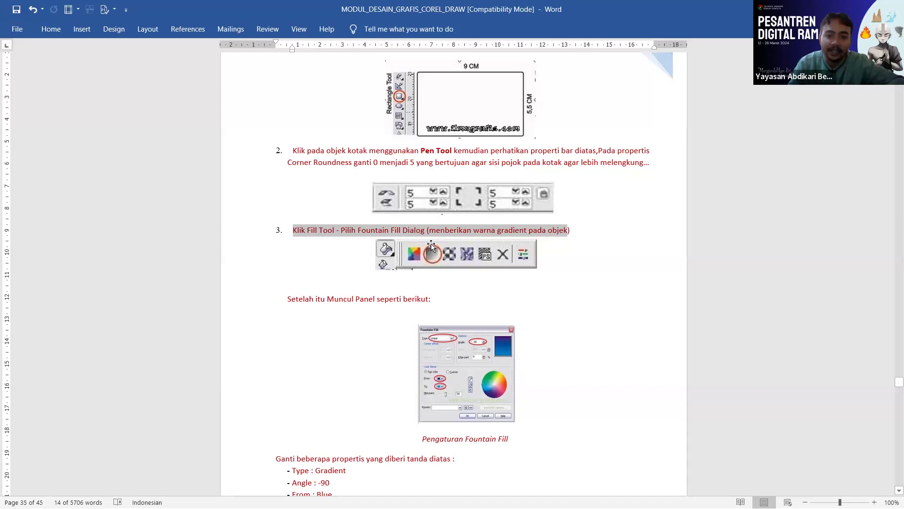
{"action": "scroll", "coordinate": [433, 279], "scroll_direction": "down", "scroll_amount": 2}
{"action": "scroll", "coordinate": [434, 279], "scroll_direction": "down", "scroll_amount": 3}
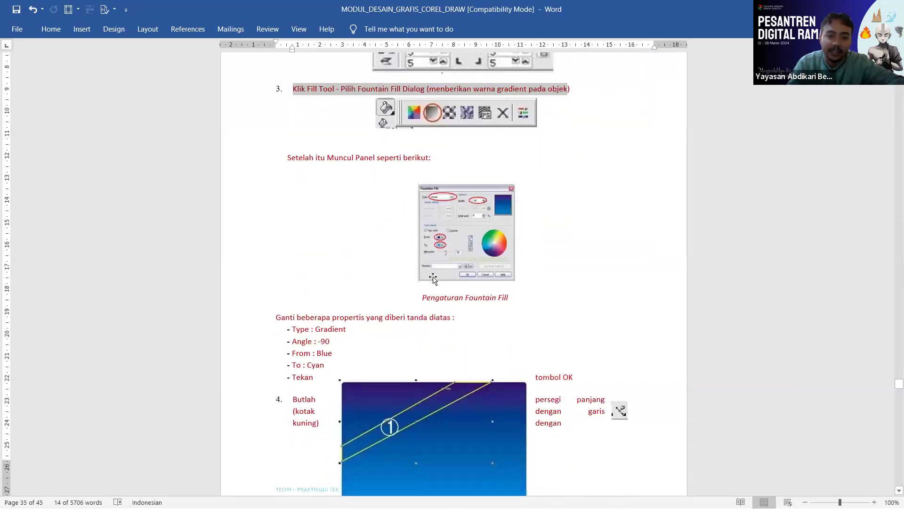
{"action": "scroll", "coordinate": [415, 283], "scroll_direction": "up", "scroll_amount": 2}
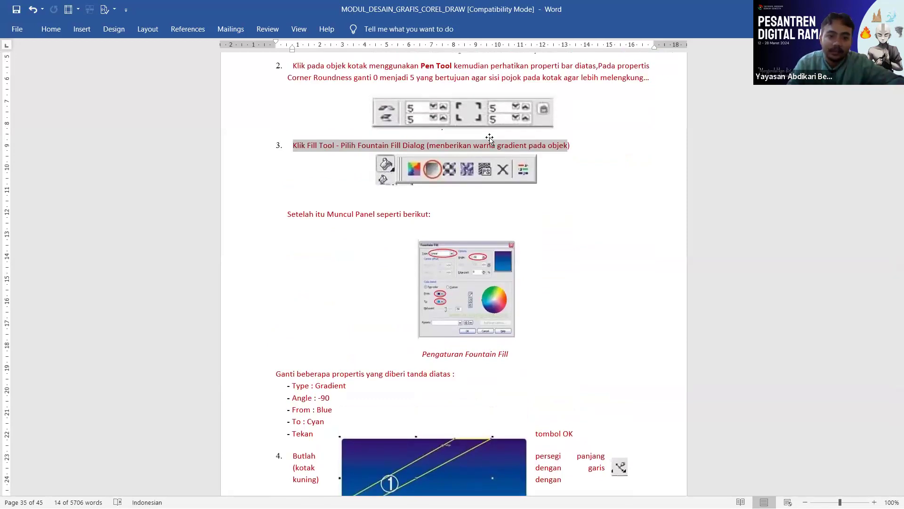
{"action": "left_click", "coordinate": [490, 138]}
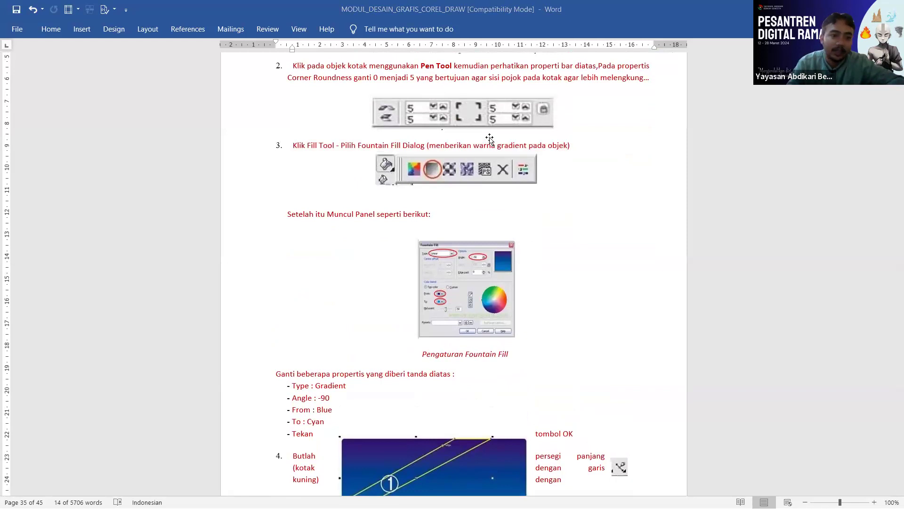
Switch to CorelDRAW and apply a fountain fill to the rounded card rectangle with the Interactive Fill tool
{"action": "key", "text": "alt+Tab"}
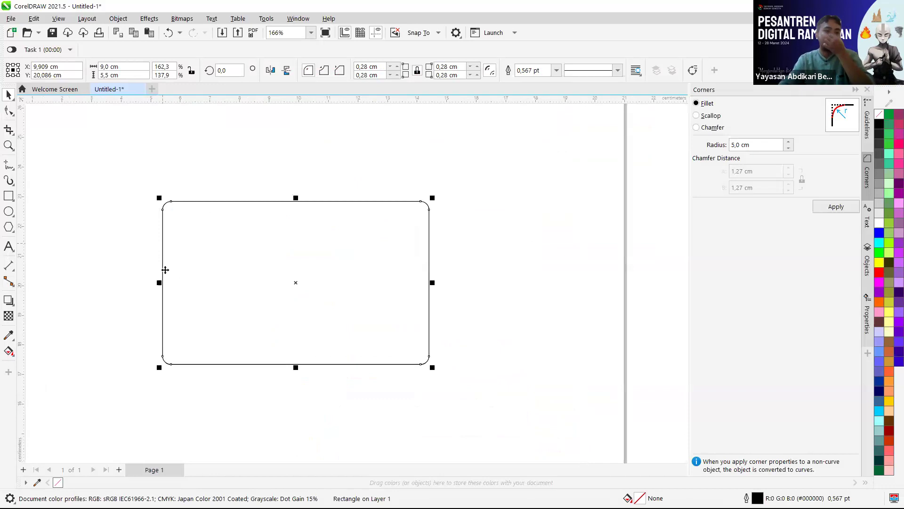
{"action": "left_click", "coordinate": [166, 162]}
{"action": "left_click", "coordinate": [231, 221]}
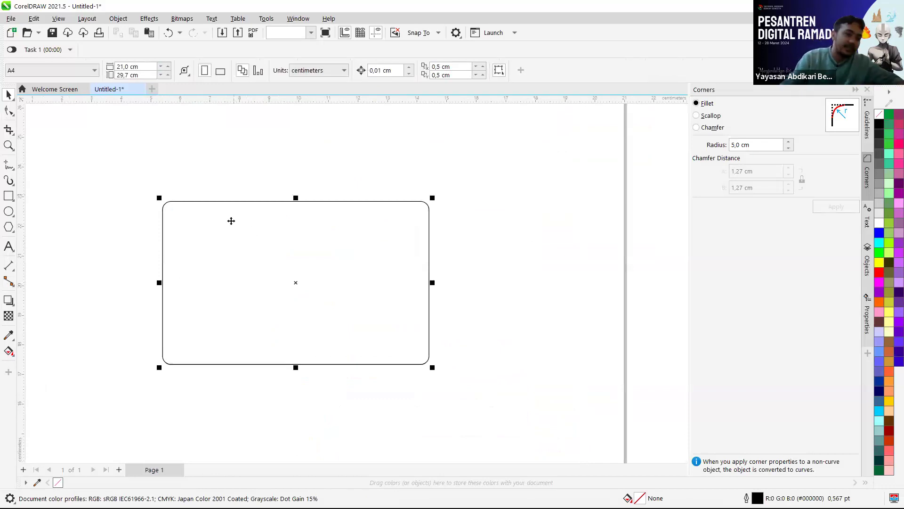
{"action": "left_click", "coordinate": [12, 305]}
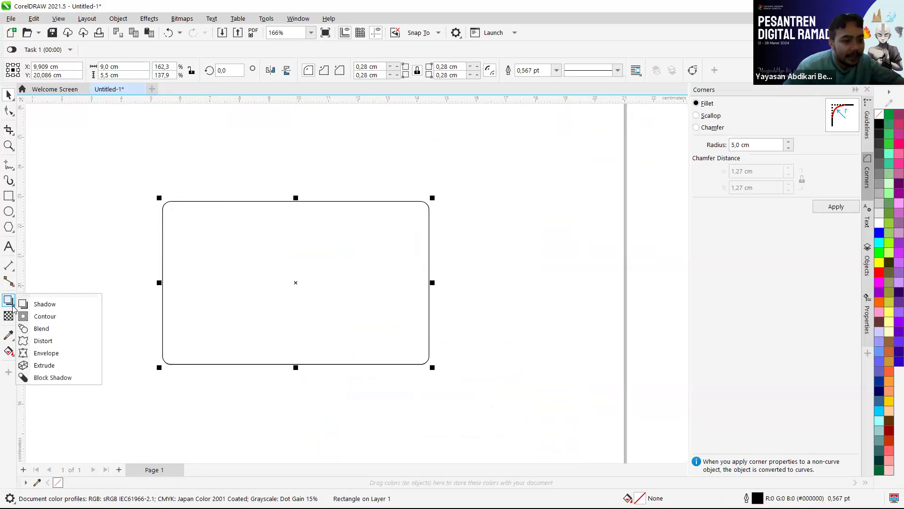
{"action": "left_click", "coordinate": [16, 356]}
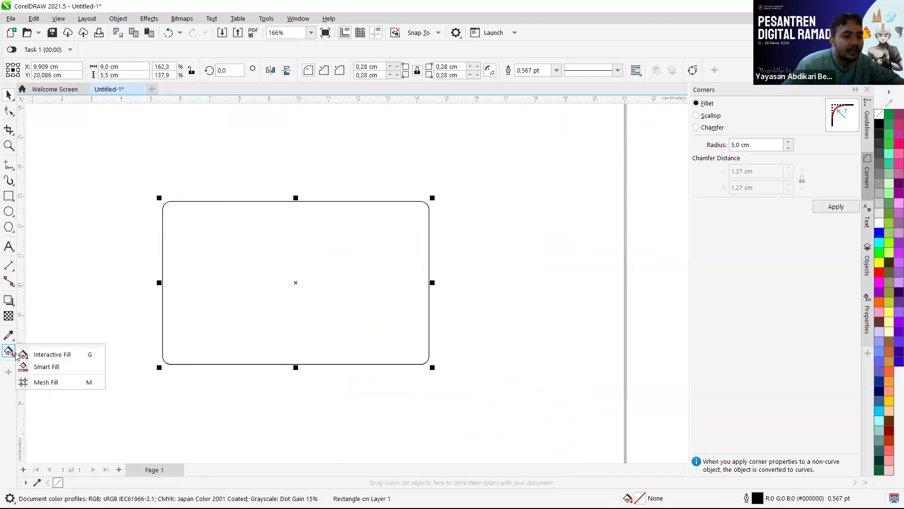
{"action": "left_click", "coordinate": [14, 305]}
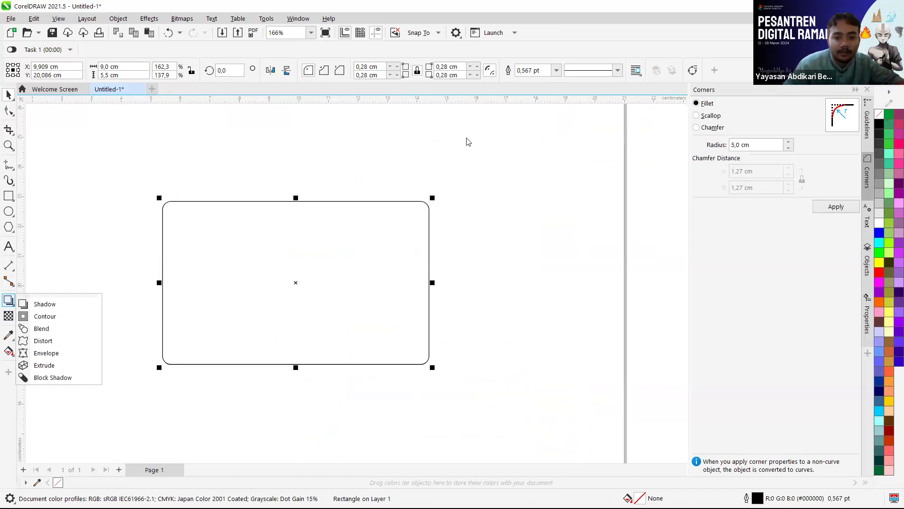
{"action": "key", "text": "alt+Tab"}
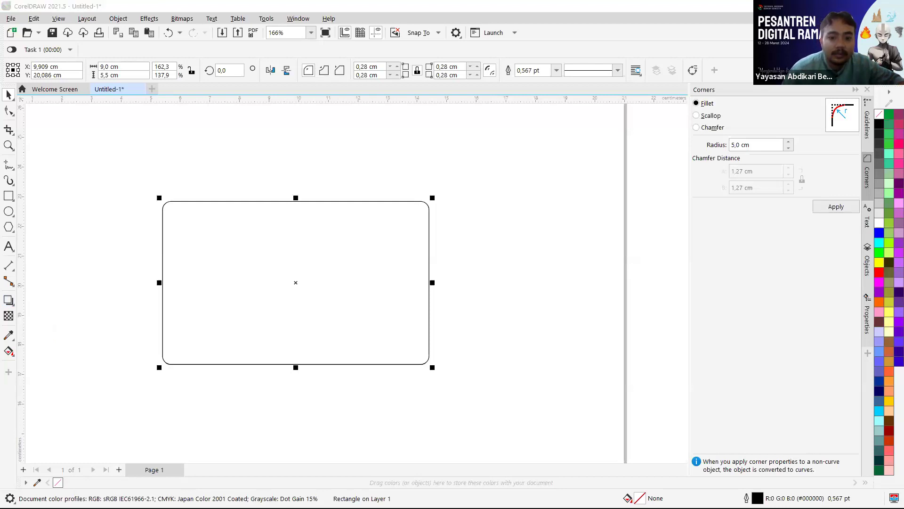
{"action": "left_click", "coordinate": [14, 357]}
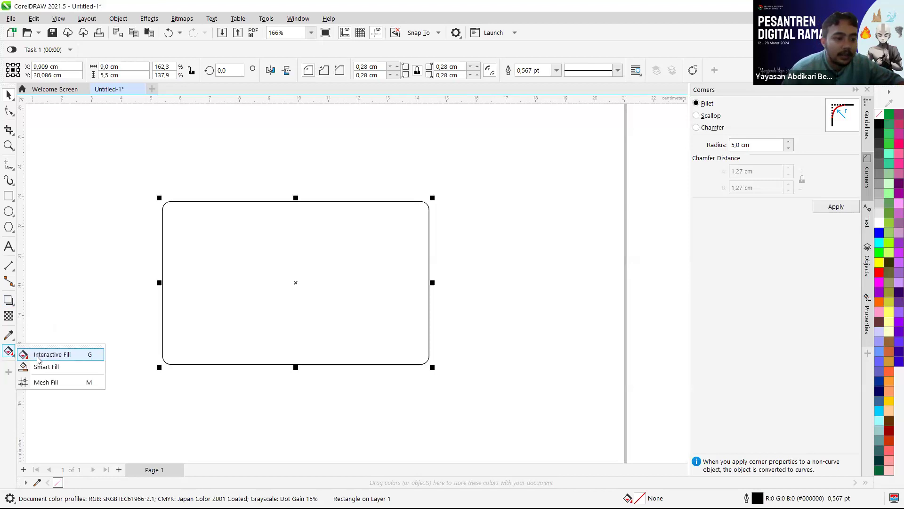
{"action": "left_click", "coordinate": [218, 315]}
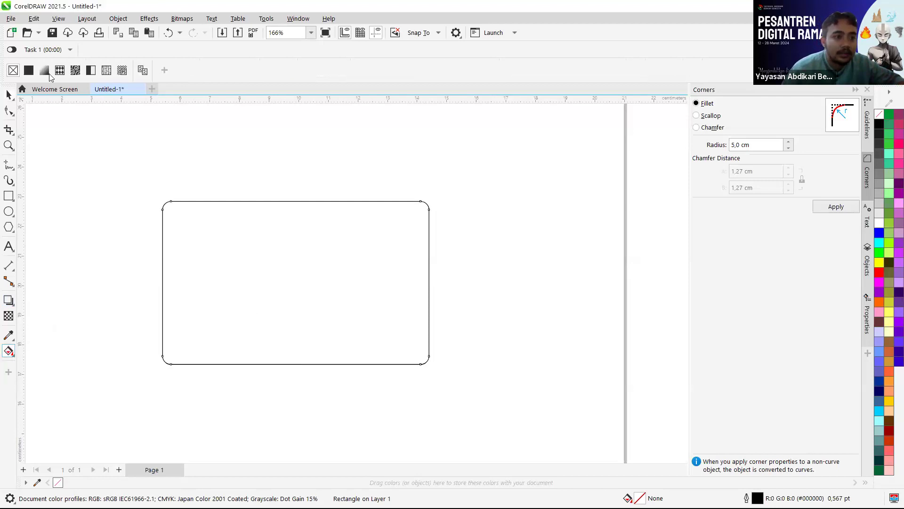
{"action": "left_click", "coordinate": [44, 70]}
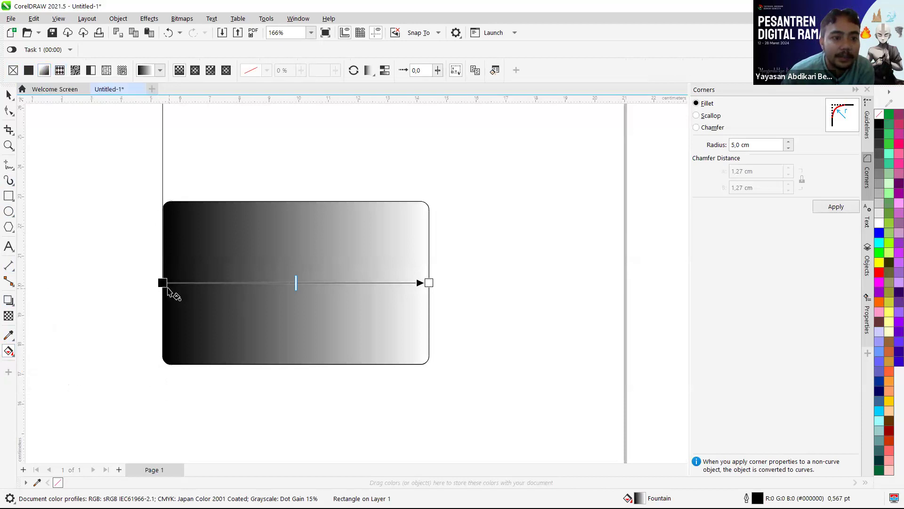
Set the color of the gradient's start node on the card's left edge to blue #1E85BD
{"action": "left_click", "coordinate": [162, 282]}
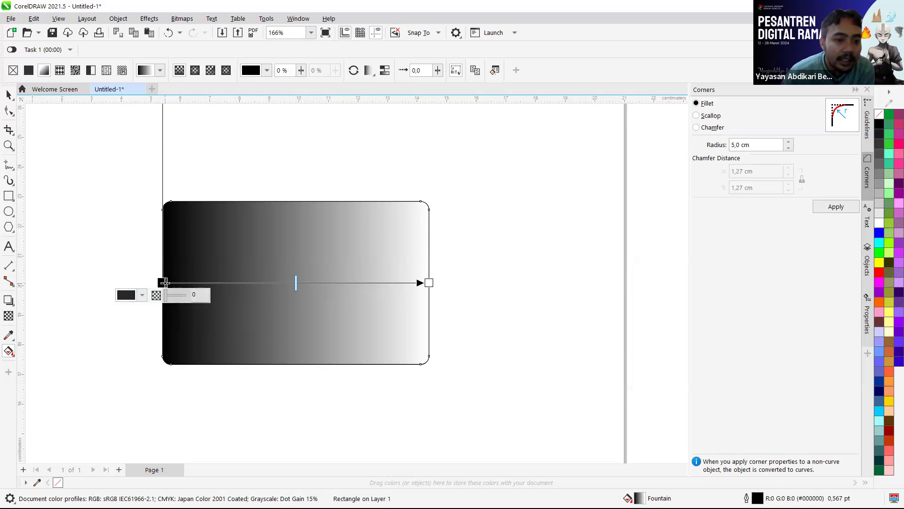
{"action": "left_click", "coordinate": [143, 297]}
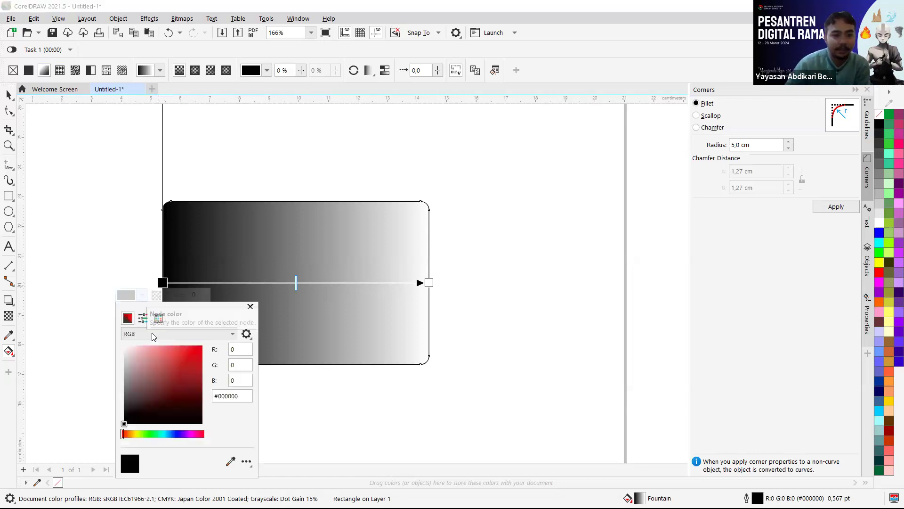
{"action": "left_click", "coordinate": [170, 365]}
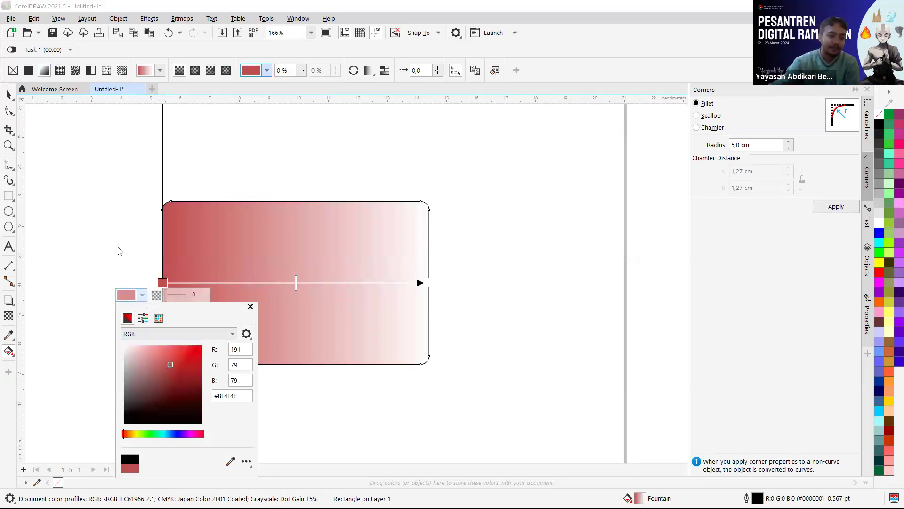
{"action": "left_click", "coordinate": [196, 400]}
{"action": "left_click", "coordinate": [200, 367]}
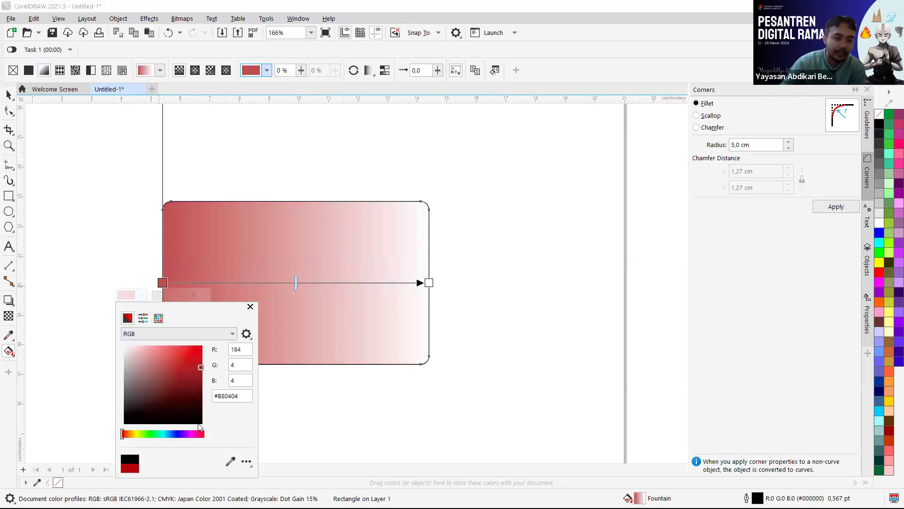
{"action": "left_click", "coordinate": [168, 434]}
{"action": "mouse_move", "coordinate": [199, 351]}
{"action": "left_mouse_down"}
{"action": "mouse_move", "coordinate": [200, 382]}
{"action": "mouse_move", "coordinate": [190, 366]}
{"action": "left_mouse_up"}
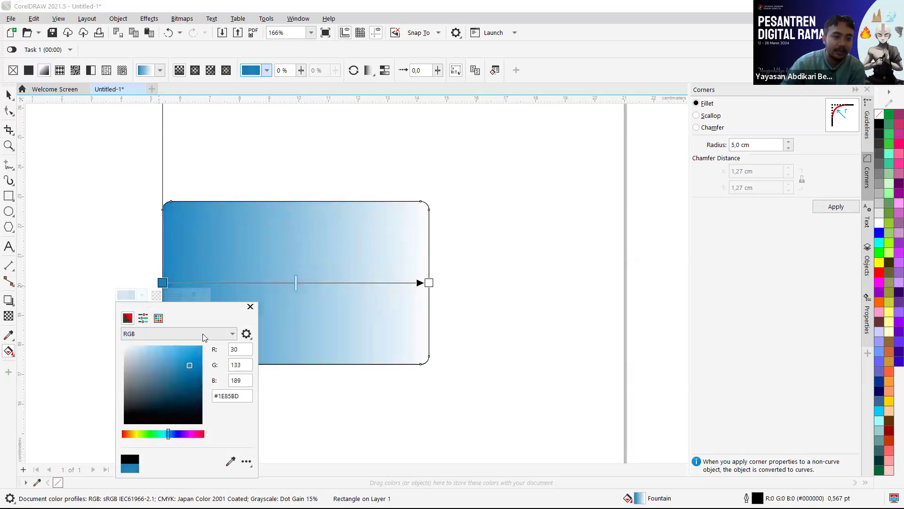
Set the color of the gradient's end node to yellow #E5E841 and deselect the card
{"action": "left_click", "coordinate": [429, 282]}
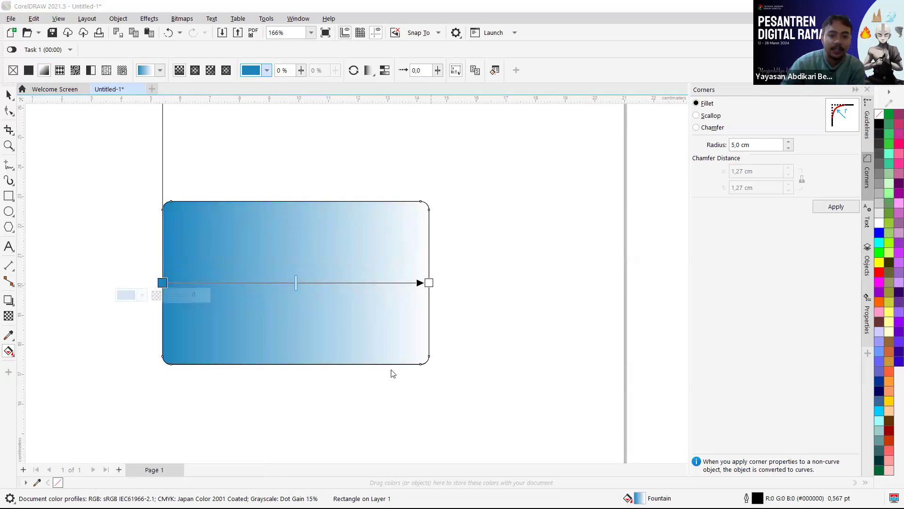
{"action": "left_click", "coordinate": [403, 432]}
{"action": "mouse_move", "coordinate": [439, 366]}
{"action": "left_mouse_down"}
{"action": "mouse_move", "coordinate": [454, 366]}
{"action": "mouse_move", "coordinate": [424, 347]}
{"action": "mouse_move", "coordinate": [451, 372]}
{"action": "mouse_move", "coordinate": [438, 366]}
{"action": "mouse_move", "coordinate": [455, 355]}
{"action": "mouse_move", "coordinate": [447, 352]}
{"action": "left_mouse_up"}
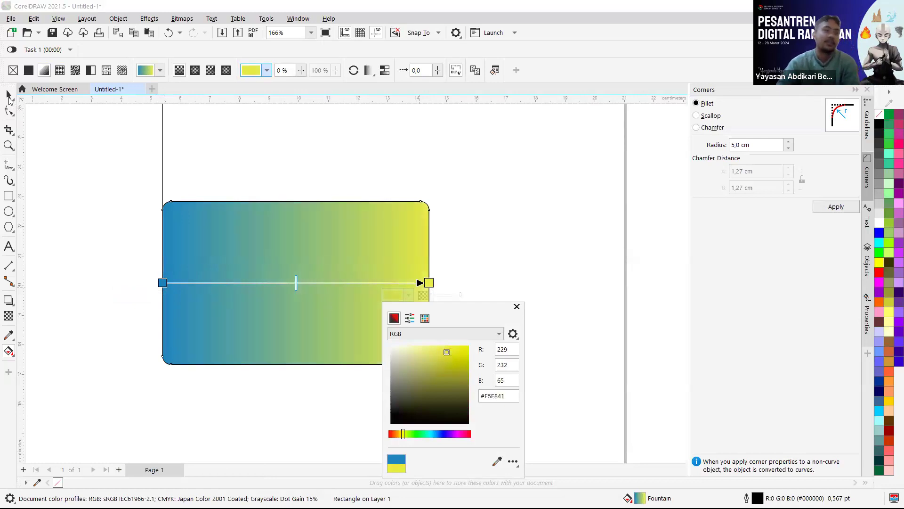
{"action": "left_click", "coordinate": [360, 177]}
{"action": "left_click", "coordinate": [360, 169]}
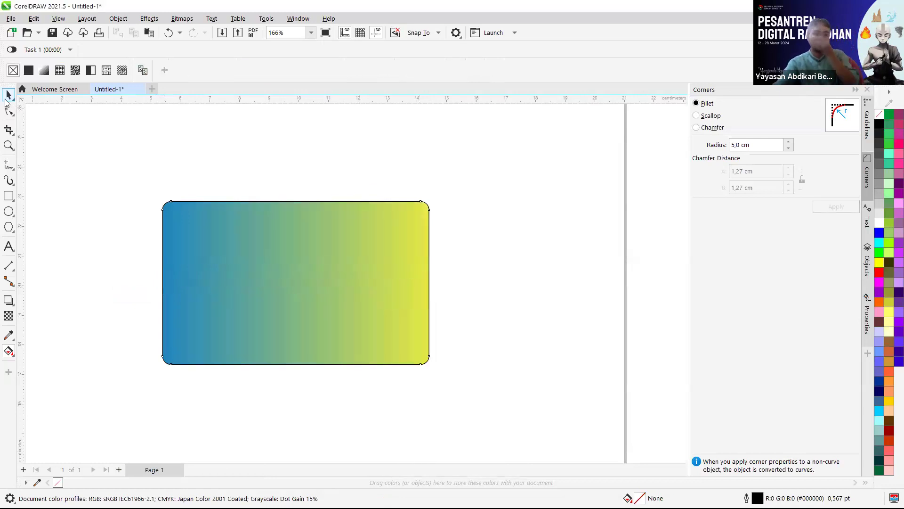
{"action": "left_click", "coordinate": [8, 96]}
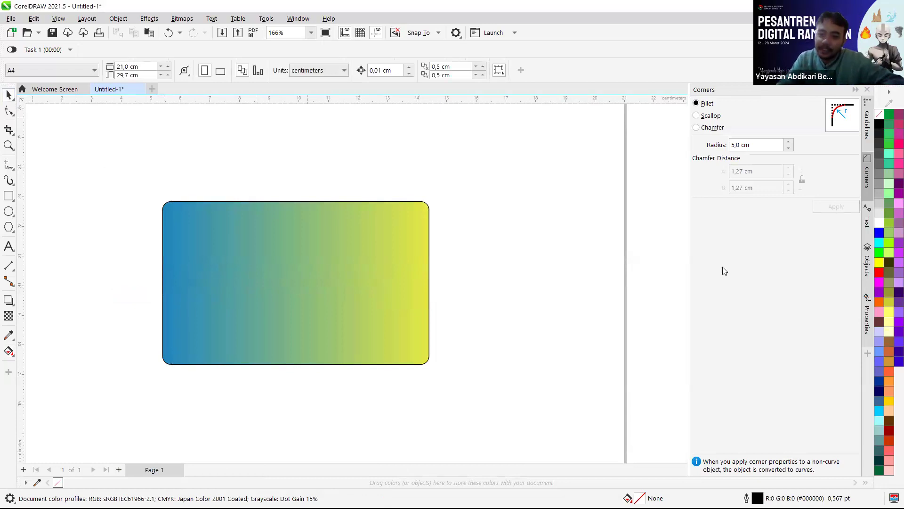
Move the gradient card toward the page's upper-left corner, leaving about 0.5 cm to the left page edge
{"action": "scroll", "coordinate": [658, 257], "scroll_direction": "up", "scroll_amount": 1}
{"action": "scroll", "coordinate": [282, 238], "scroll_direction": "down", "scroll_amount": 2}
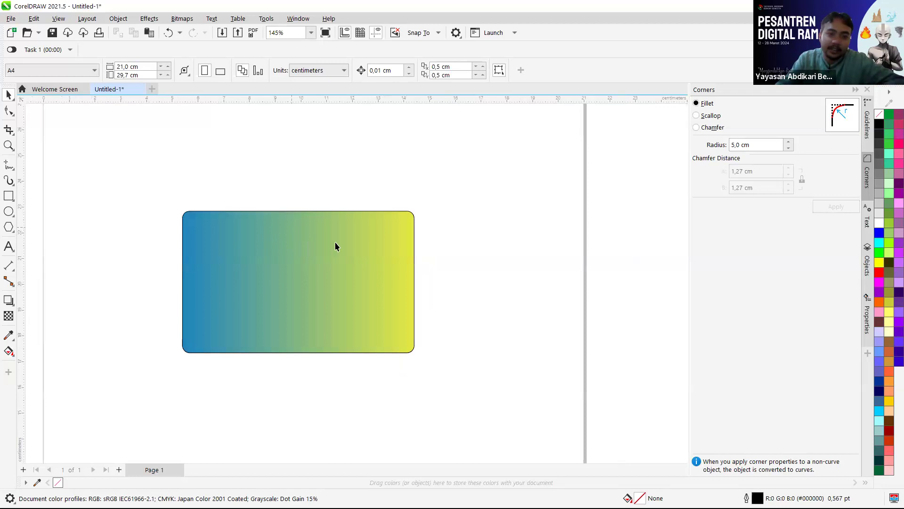
{"action": "scroll", "coordinate": [341, 252], "scroll_direction": "down", "scroll_amount": 3}
{"action": "scroll", "coordinate": [347, 263], "scroll_direction": "up", "scroll_amount": 3}
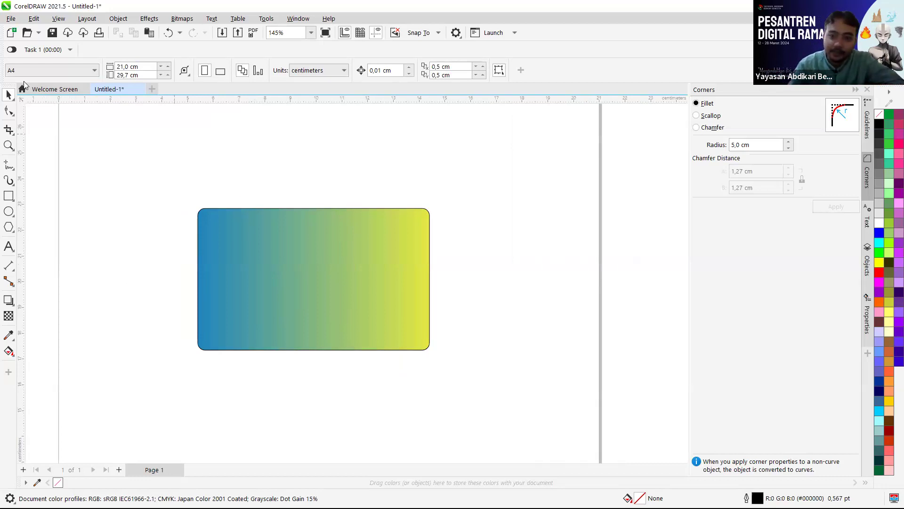
{"action": "left_click", "coordinate": [395, 289]}
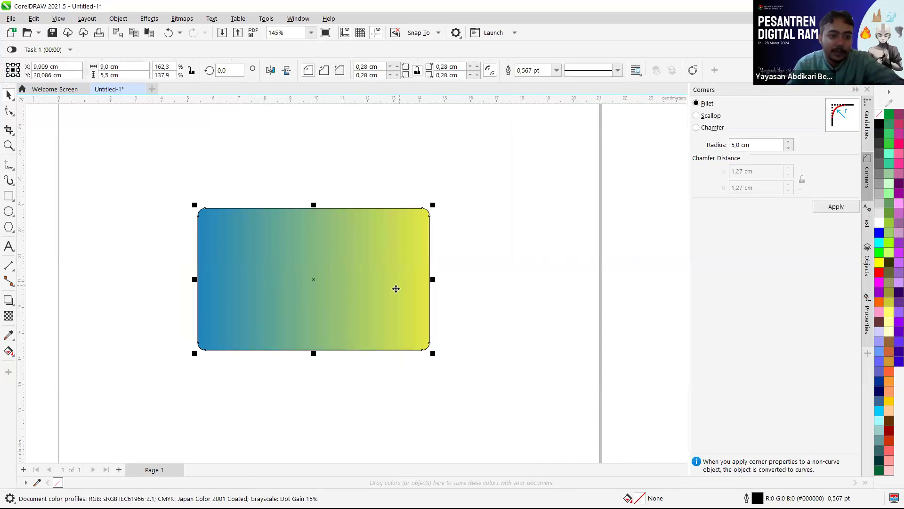
{"action": "scroll", "coordinate": [364, 294], "scroll_direction": "down", "scroll_amount": 1}
{"action": "scroll", "coordinate": [329, 240], "scroll_direction": "up", "scroll_amount": 1}
{"action": "left_click_drag", "start_coordinate": [385, 295], "coordinate": [261, 191]}
{"action": "left_click", "coordinate": [365, 221]}
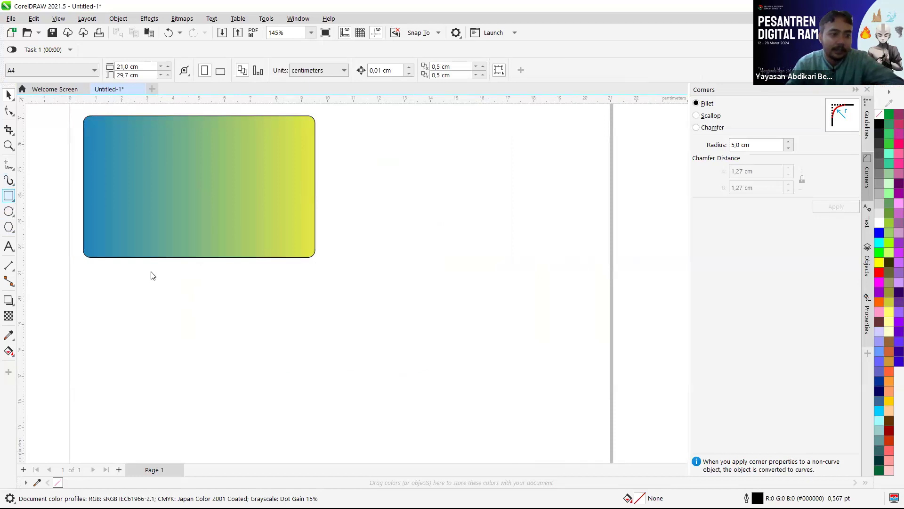
Draw a second rectangle of about 11.5 x 5 cm below the gradient card and select it
{"action": "left_click", "coordinate": [32, 202]}
{"action": "left_click_drag", "start_coordinate": [185, 295], "coordinate": [481, 423]}
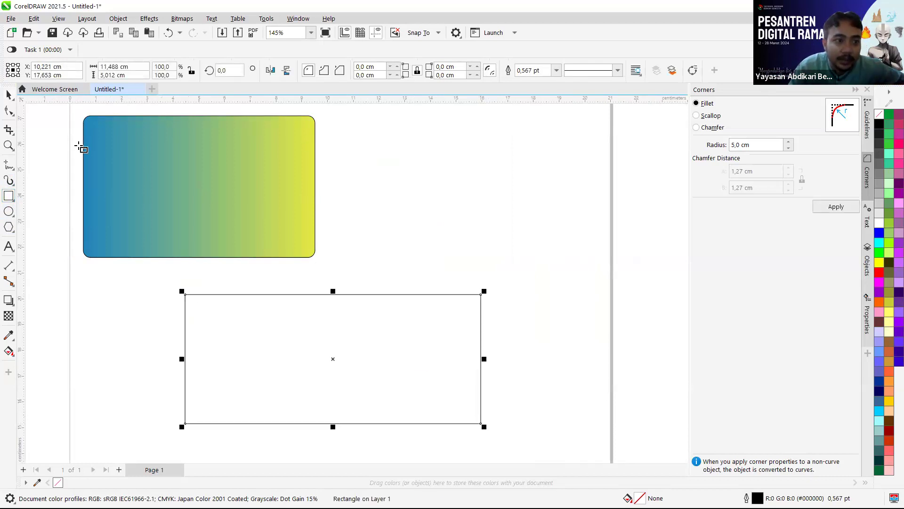
{"action": "left_click", "coordinate": [8, 95]}
{"action": "left_click", "coordinate": [426, 371]}
Set the second rectangle's width to 9 cm and its height to 5 cm
{"action": "left_click_drag", "start_coordinate": [125, 66], "coordinate": [78, 70]}
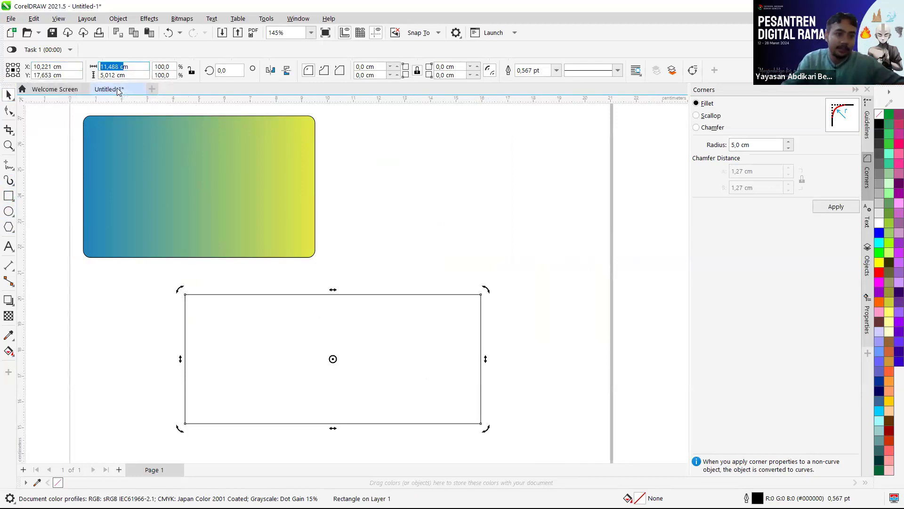
{"action": "left_click_drag", "start_coordinate": [131, 66], "coordinate": [100, 67]}
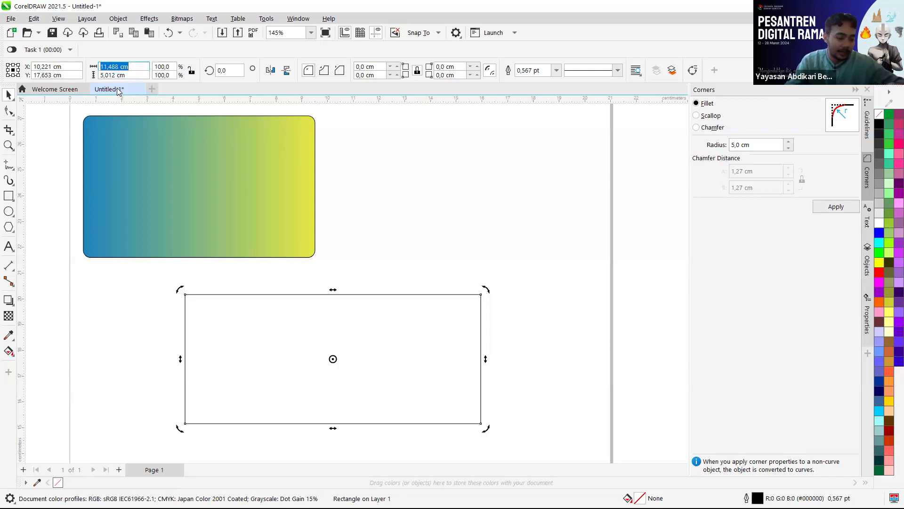
{"action": "type", "text": "9"}
{"action": "key", "text": "Return"}
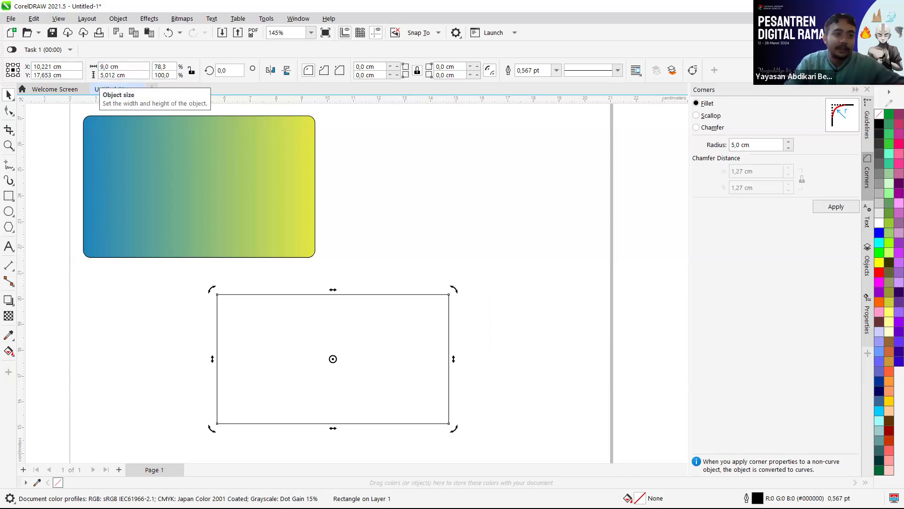
{"action": "key", "text": "Tab"}
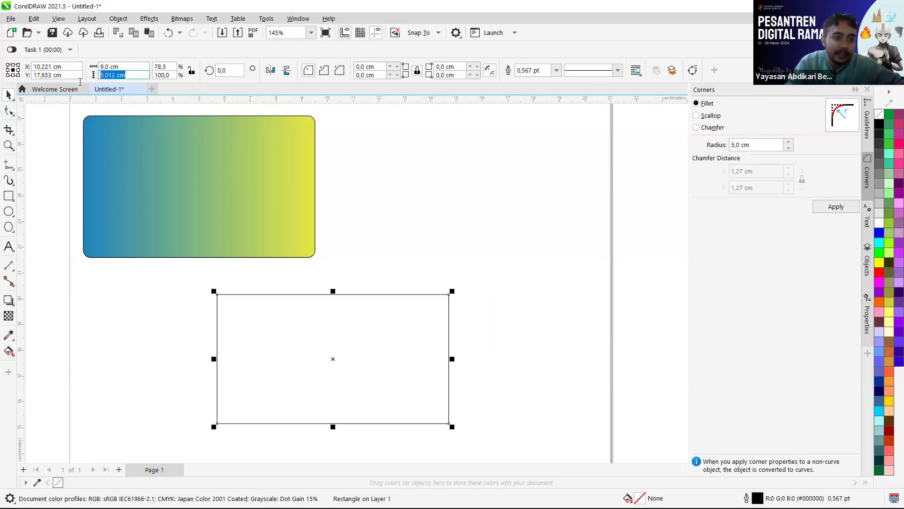
{"action": "type", "text": "5"}
{"action": "key", "text": "Return"}
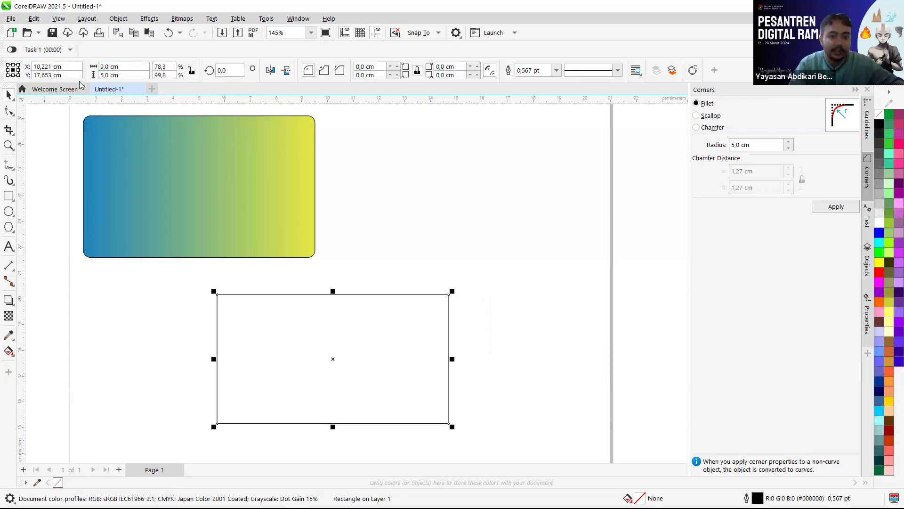
Round all four corners of the second rectangle with the Shape tool to a radius of about 0.36 cm
{"action": "left_click", "coordinate": [405, 165]}
{"action": "left_click", "coordinate": [345, 333]}
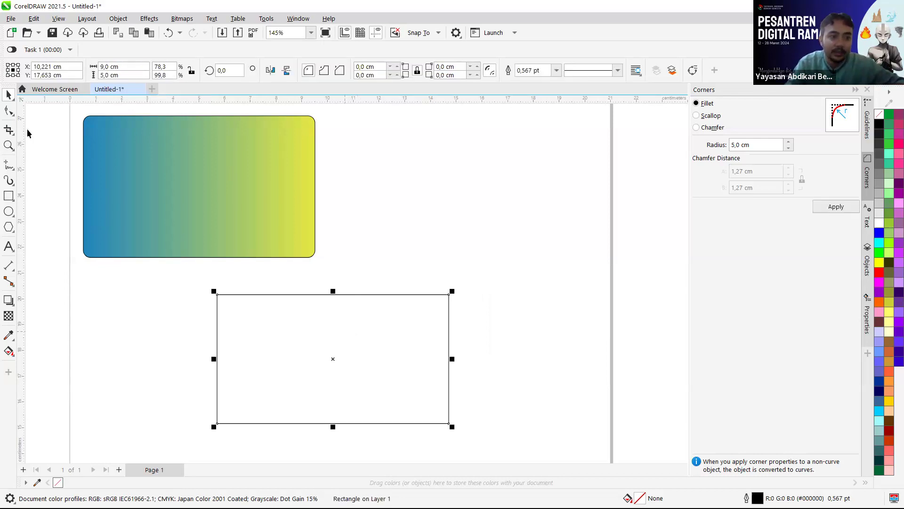
{"action": "left_click", "coordinate": [10, 112]}
{"action": "scroll", "coordinate": [233, 299], "scroll_direction": "up", "scroll_amount": 2}
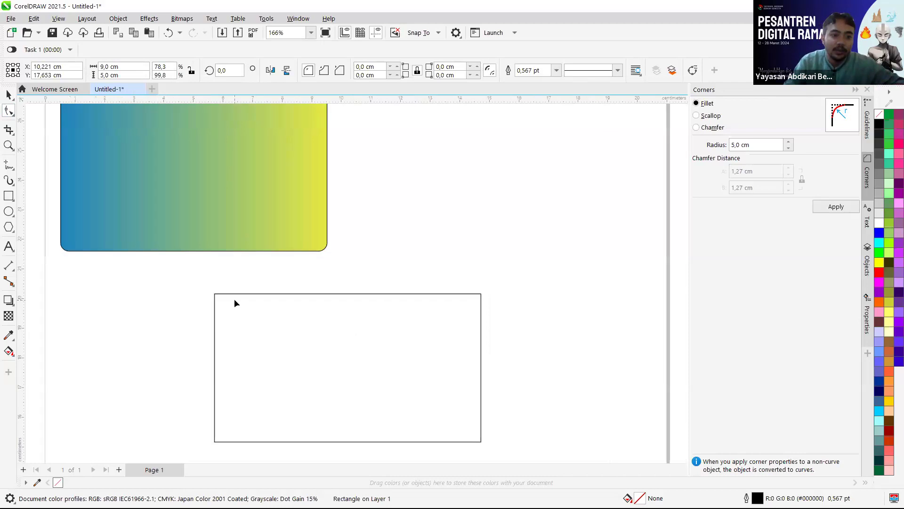
{"action": "left_click_drag", "start_coordinate": [212, 294], "coordinate": [225, 301]}
{"action": "scroll", "coordinate": [397, 320], "scroll_direction": "down", "scroll_amount": 5}
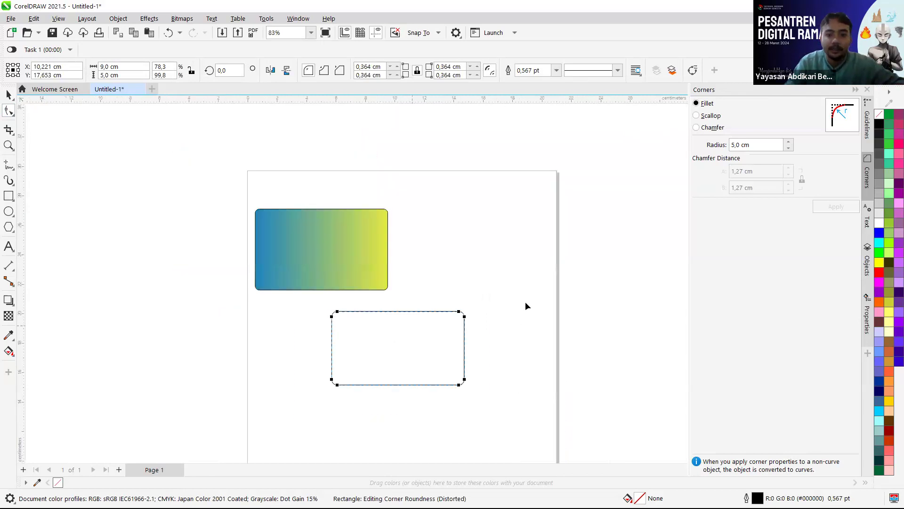
{"action": "left_click", "coordinate": [8, 95]}
{"action": "left_click", "coordinate": [206, 201]}
{"action": "scroll", "coordinate": [476, 347], "scroll_direction": "up", "scroll_amount": 1}
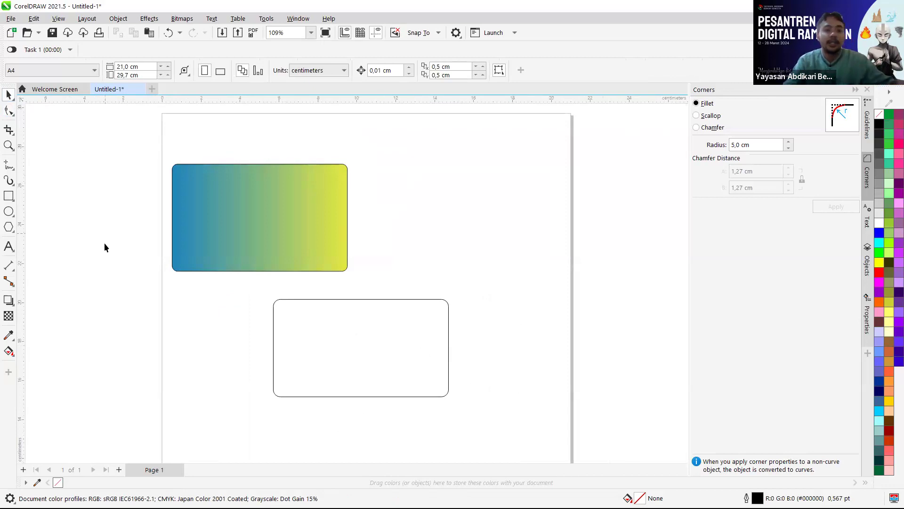
Apply a fountain fill to the second rounded rectangle with the Interactive Fill tool
{"action": "left_click", "coordinate": [12, 356]}
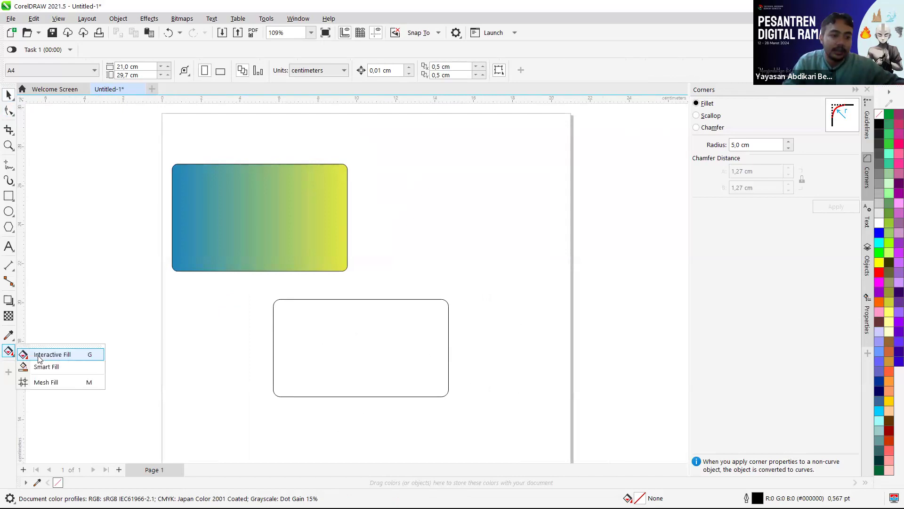
{"action": "left_click", "coordinate": [63, 359]}
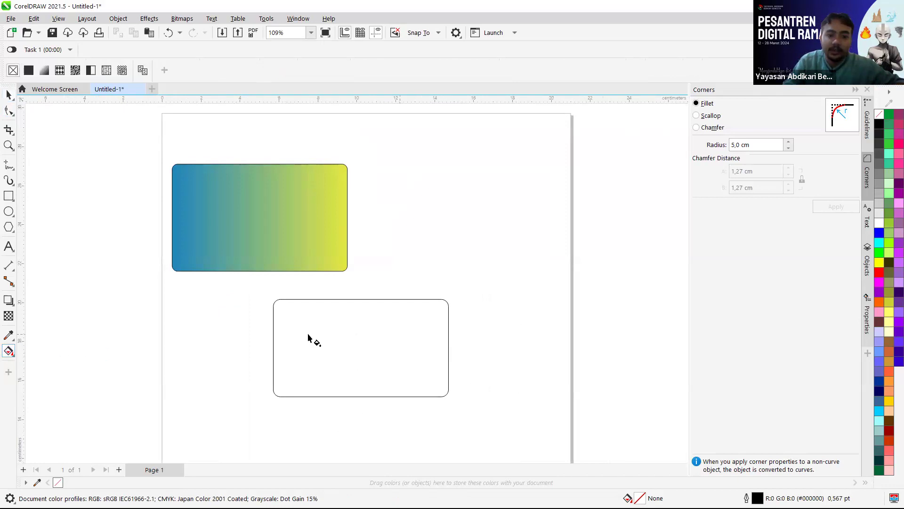
{"action": "left_click", "coordinate": [44, 71]}
{"action": "left_click", "coordinate": [519, 322]}
{"action": "left_click", "coordinate": [339, 349]}
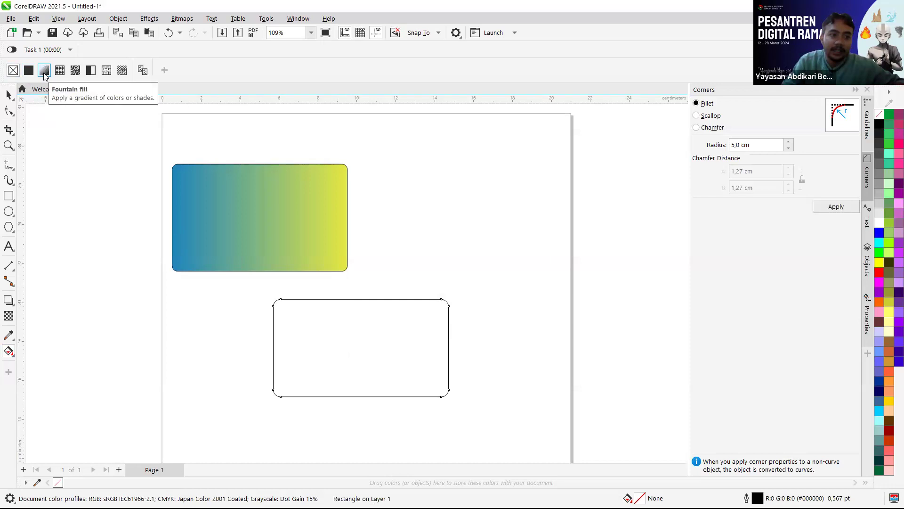
{"action": "left_click", "coordinate": [44, 71]}
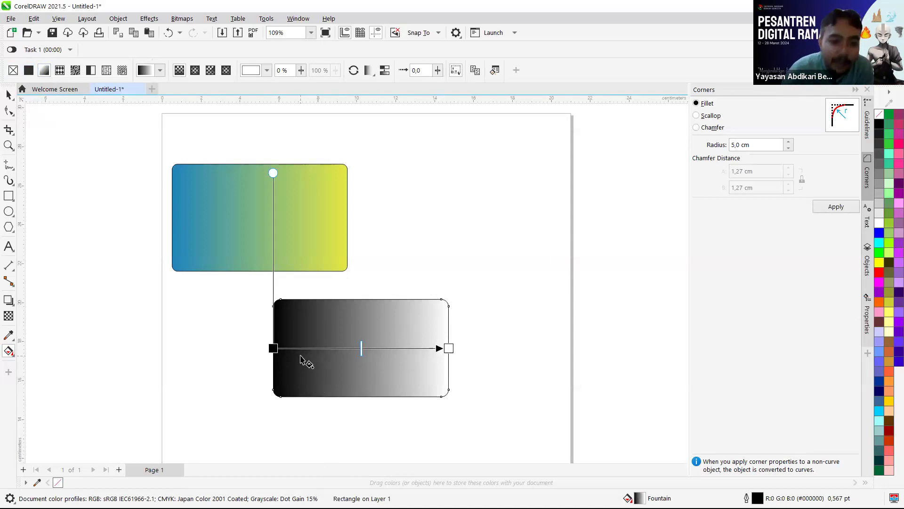
Set the start colour of the second rectangle's gradient to green #1FBF29
{"action": "left_click", "coordinate": [273, 348]}
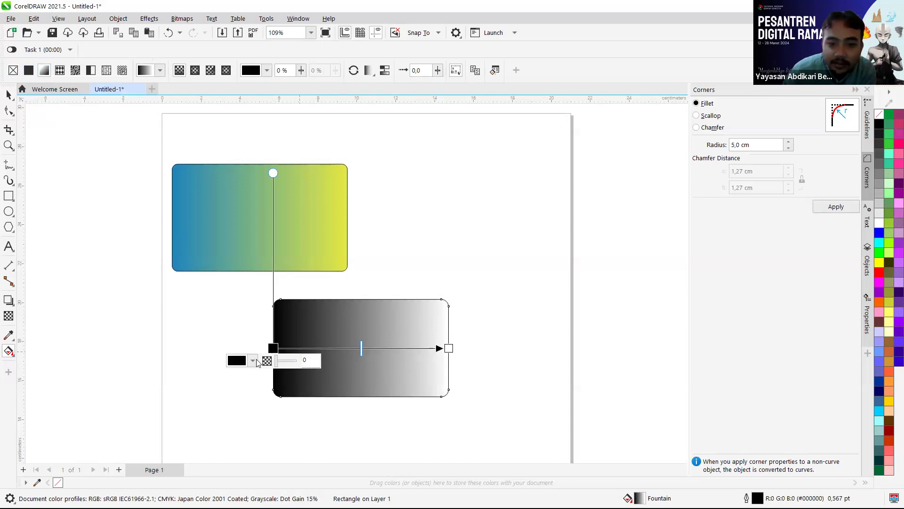
{"action": "left_click", "coordinate": [253, 360]}
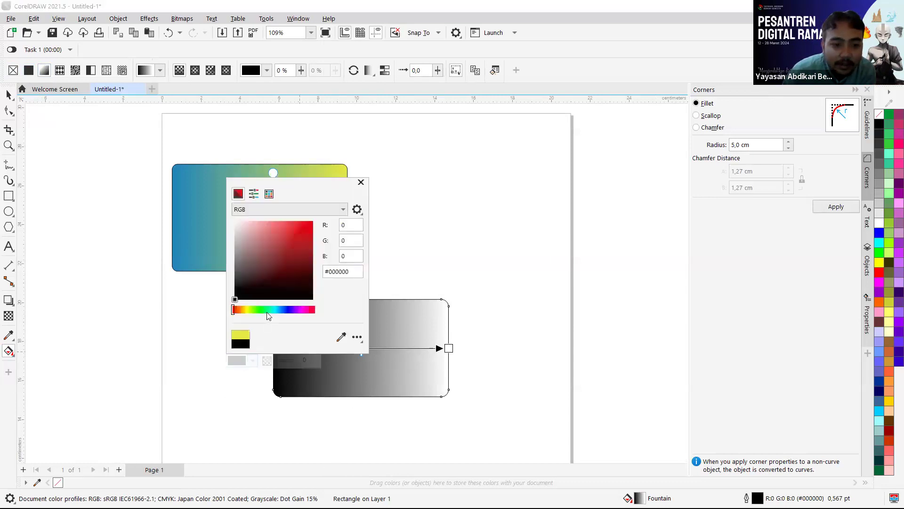
{"action": "left_click", "coordinate": [261, 309]}
{"action": "left_click", "coordinate": [294, 248]}
{"action": "left_click", "coordinate": [300, 240]}
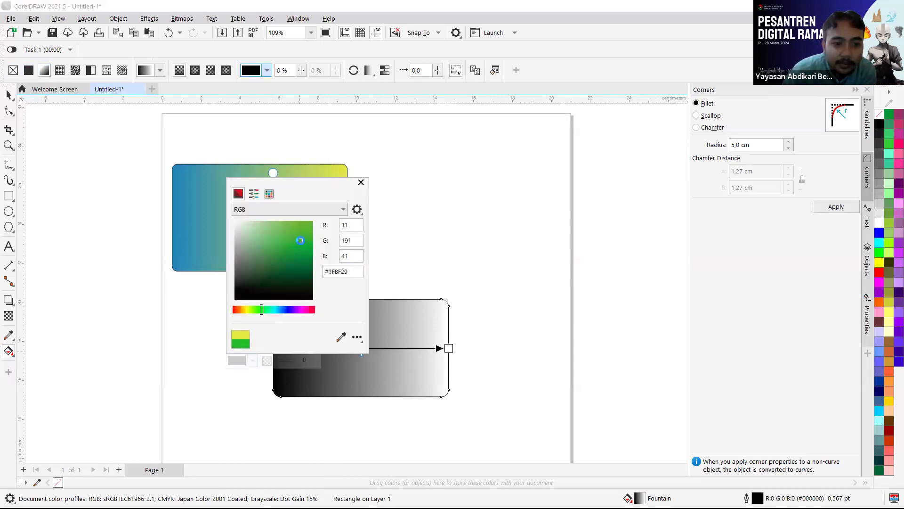
Set the end colour of the second rectangle's gradient to near-black #0D0909 and deselect the rectangle
{"action": "left_click", "coordinate": [448, 348]}
{"action": "left_click", "coordinate": [426, 361]}
{"action": "mouse_move", "coordinate": [421, 274]}
{"action": "left_mouse_down"}
{"action": "mouse_move", "coordinate": [433, 251]}
{"action": "mouse_move", "coordinate": [444, 299]}
{"action": "mouse_move", "coordinate": [427, 310]}
{"action": "mouse_move", "coordinate": [428, 282]}
{"action": "mouse_move", "coordinate": [433, 300]}
{"action": "left_mouse_up"}
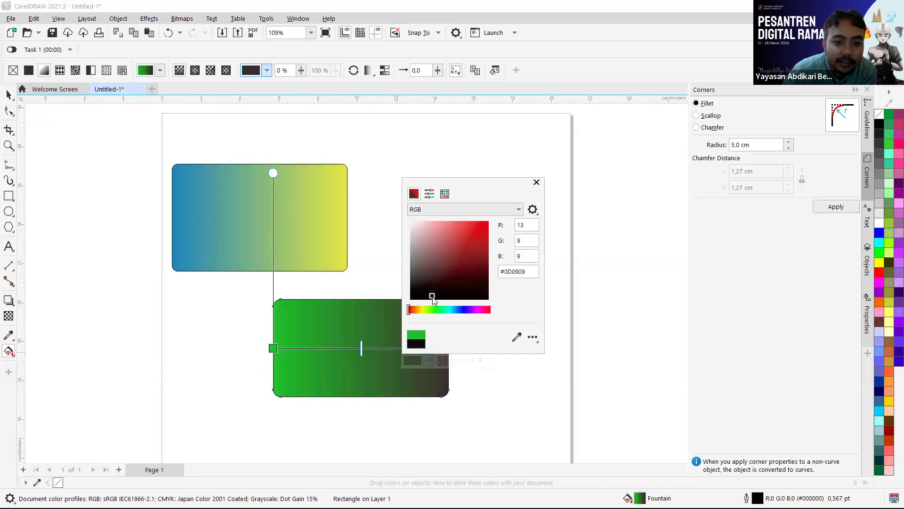
{"action": "left_click", "coordinate": [536, 183]}
{"action": "left_click", "coordinate": [8, 97]}
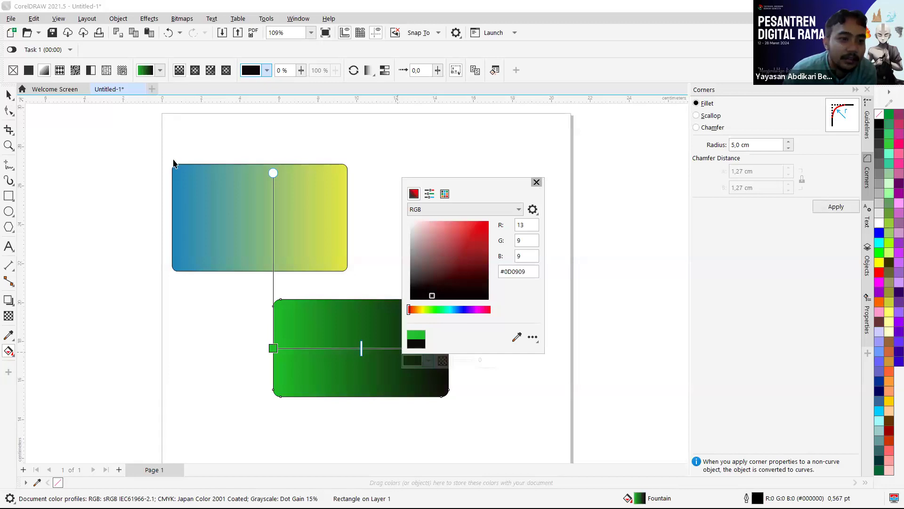
{"action": "left_click", "coordinate": [383, 189]}
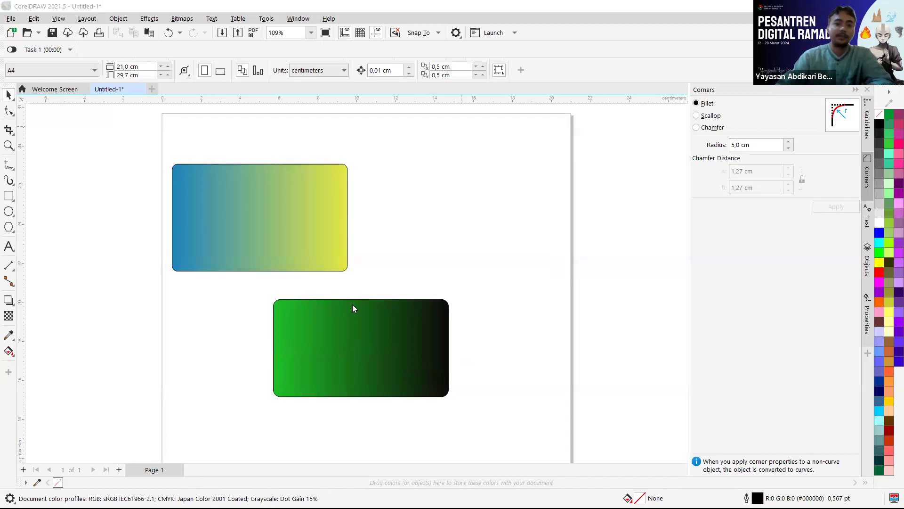
Switch to the Word module and examine step 4 about drawing the yellow-outlined rectangle with the Bezier tool
{"action": "key", "text": "alt+Tab"}
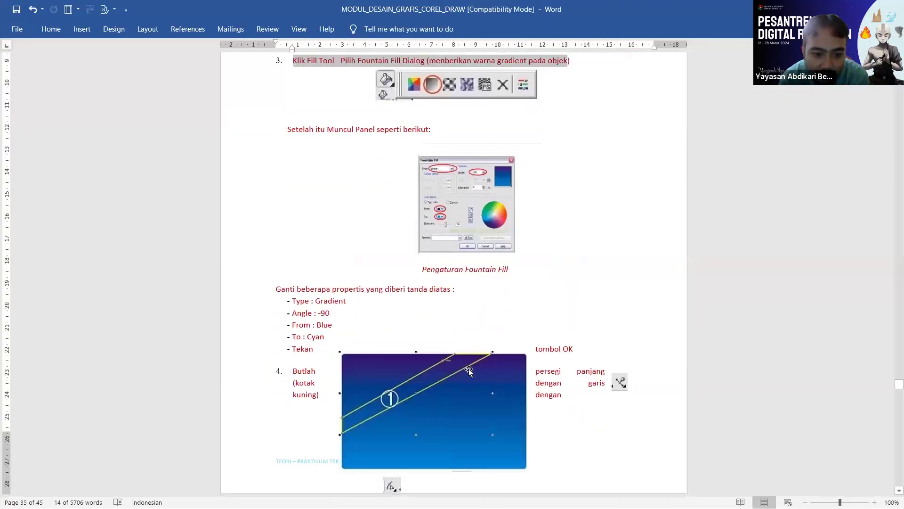
{"action": "scroll", "coordinate": [468, 369], "scroll_direction": "down", "scroll_amount": 2}
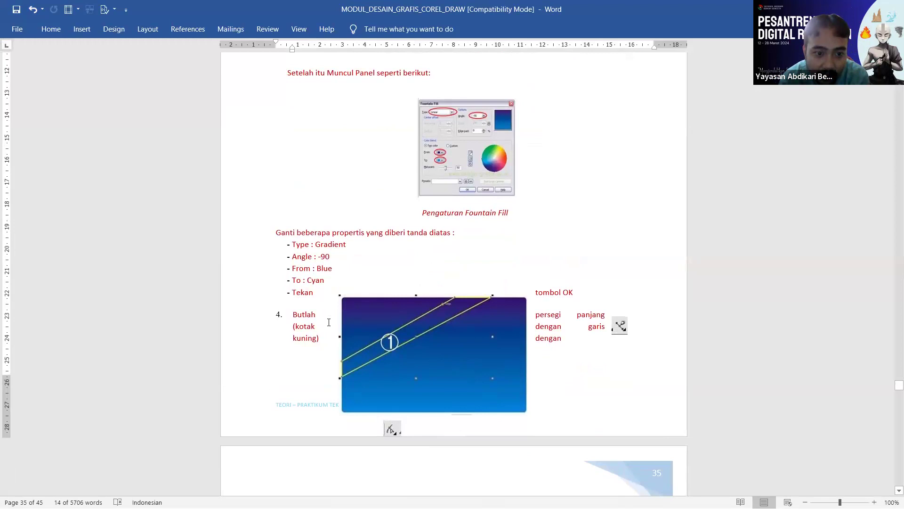
{"action": "scroll", "coordinate": [315, 309], "scroll_direction": "down", "scroll_amount": 1}
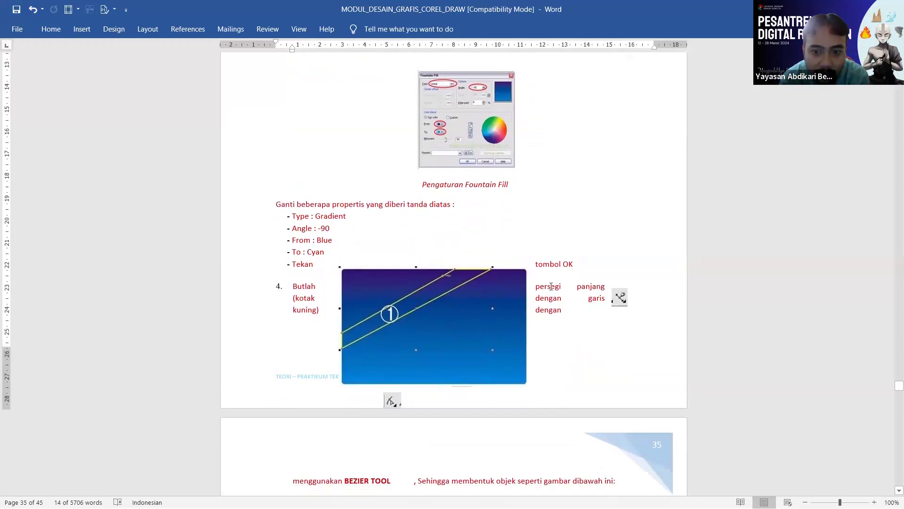
{"action": "scroll", "coordinate": [544, 296], "scroll_direction": "down", "scroll_amount": 1}
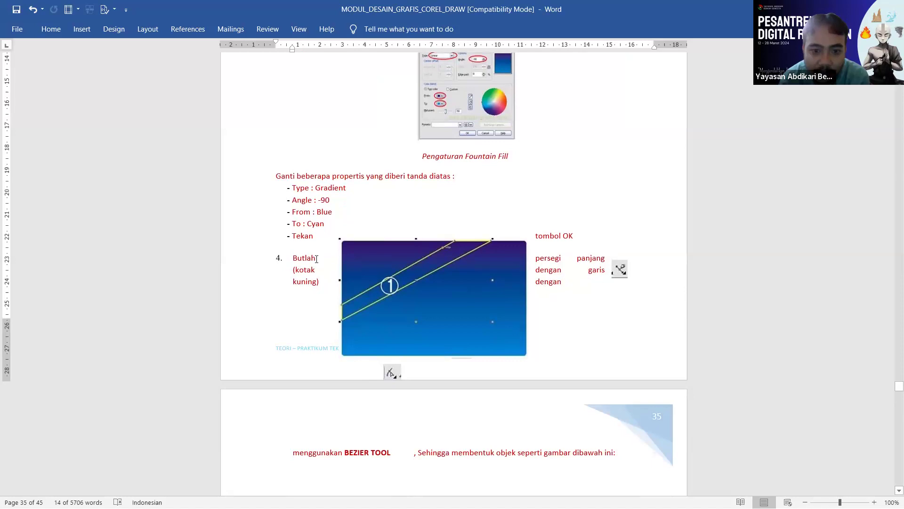
{"action": "scroll", "coordinate": [317, 259], "scroll_direction": "down", "scroll_amount": 3}
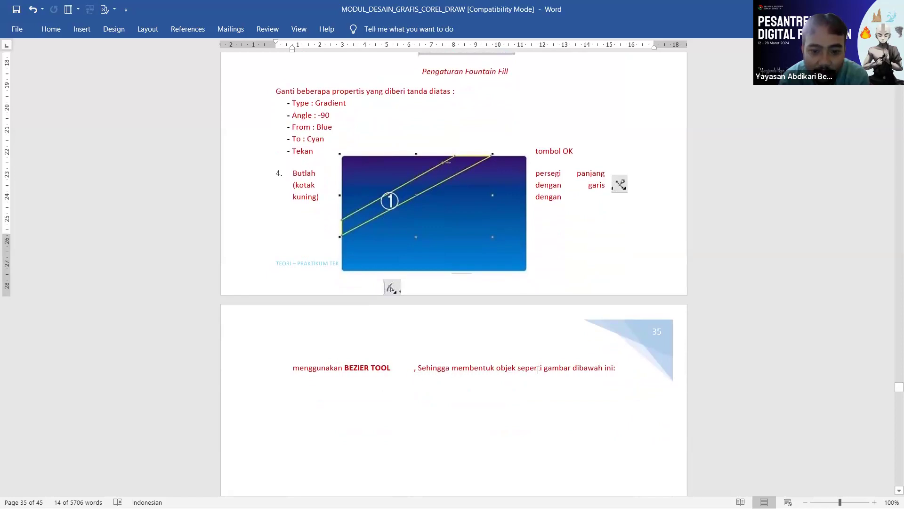
{"action": "scroll", "coordinate": [527, 367], "scroll_direction": "down", "scroll_amount": 5}
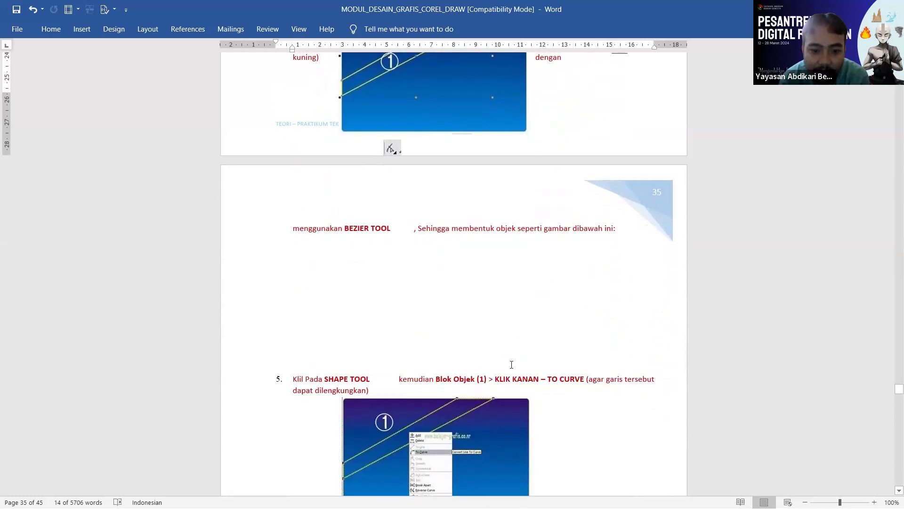
{"action": "scroll", "coordinate": [426, 243], "scroll_direction": "up", "scroll_amount": 5}
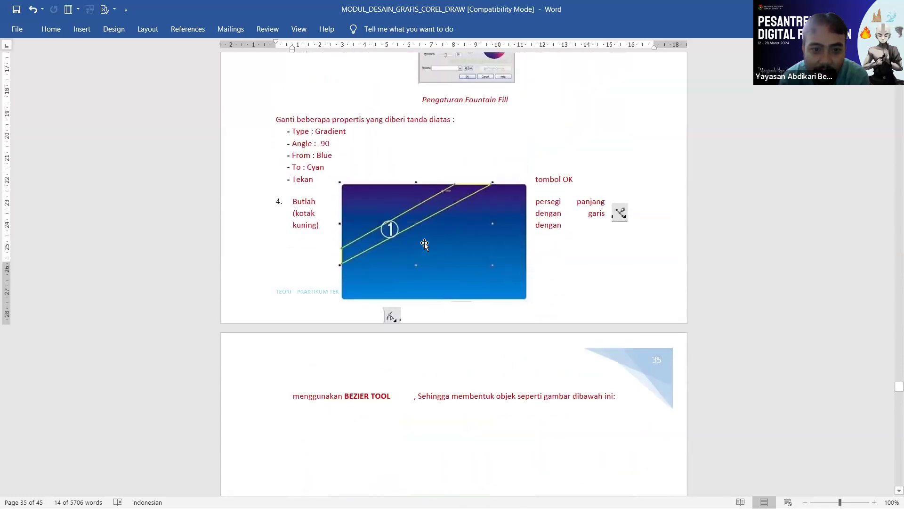
Move the step 4 illustration off the text onto the top of the following page, just above step 5
{"action": "mouse_move", "coordinate": [449, 243]}
{"action": "left_mouse_down"}
{"action": "mouse_move", "coordinate": [446, 373]}
{"action": "mouse_move", "coordinate": [462, 453]}
{"action": "mouse_move", "coordinate": [456, 250]}
{"action": "mouse_move", "coordinate": [458, 368]}
{"action": "mouse_move", "coordinate": [471, 378]}
{"action": "left_mouse_up"}
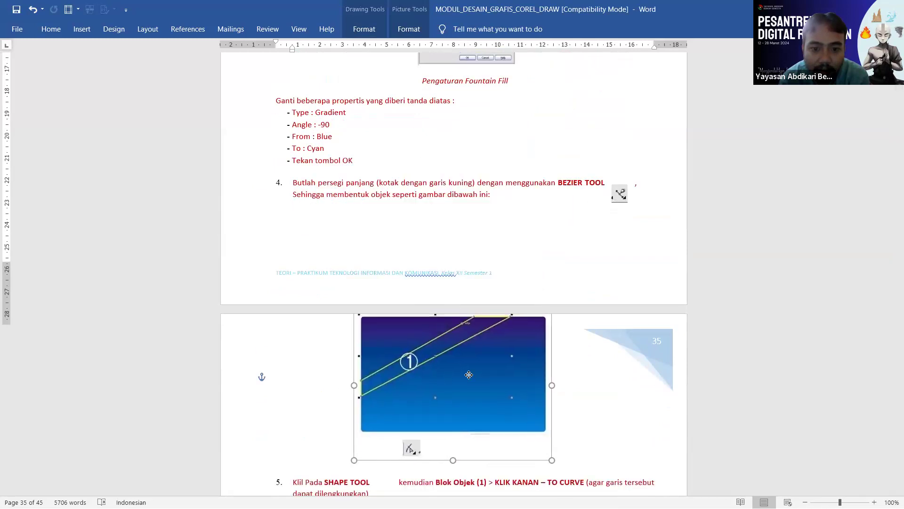
{"action": "scroll", "coordinate": [474, 355], "scroll_direction": "down", "scroll_amount": 3}
{"action": "left_click_drag", "start_coordinate": [491, 290], "coordinate": [481, 310]}
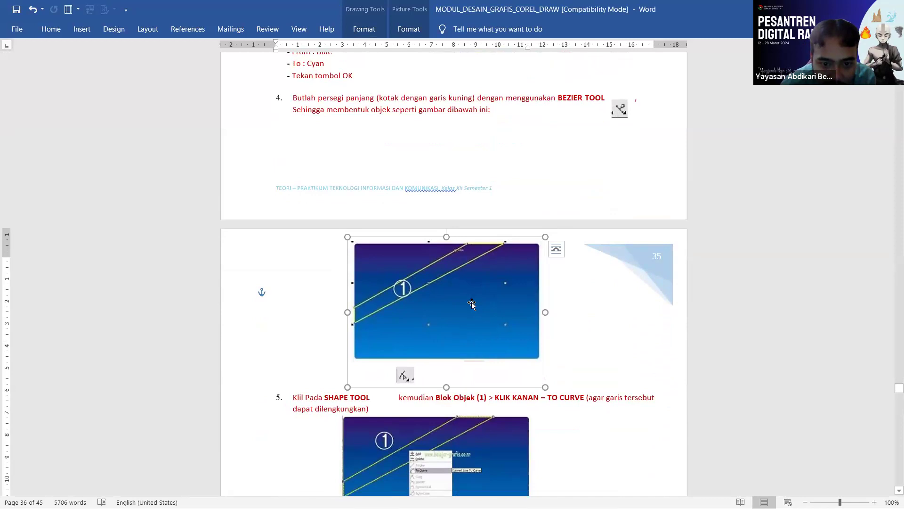
{"action": "scroll", "coordinate": [471, 303], "scroll_direction": "up", "scroll_amount": 2}
{"action": "scroll", "coordinate": [473, 305], "scroll_direction": "up", "scroll_amount": 1}
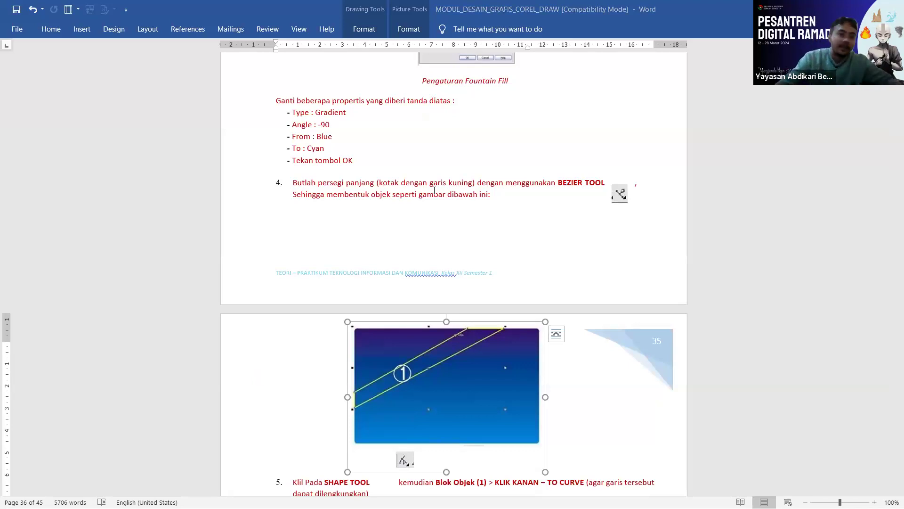
Switch back to CorelDRAW and draw a straight diagonal line of about 4.1 x 3.1 cm across the blue-yellow card's upper-left corner with the Pen tool
{"action": "key", "text": "alt+Tab"}
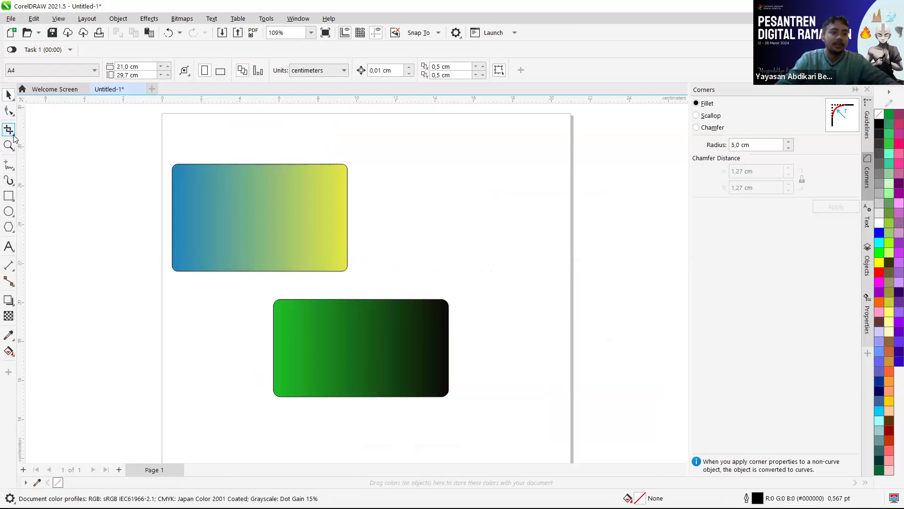
{"action": "left_click", "coordinate": [15, 173]}
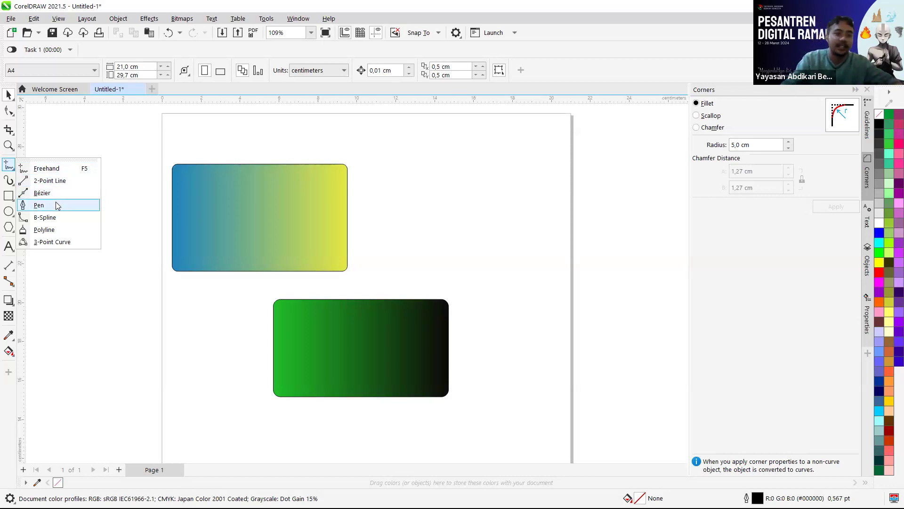
{"action": "left_click", "coordinate": [56, 206]}
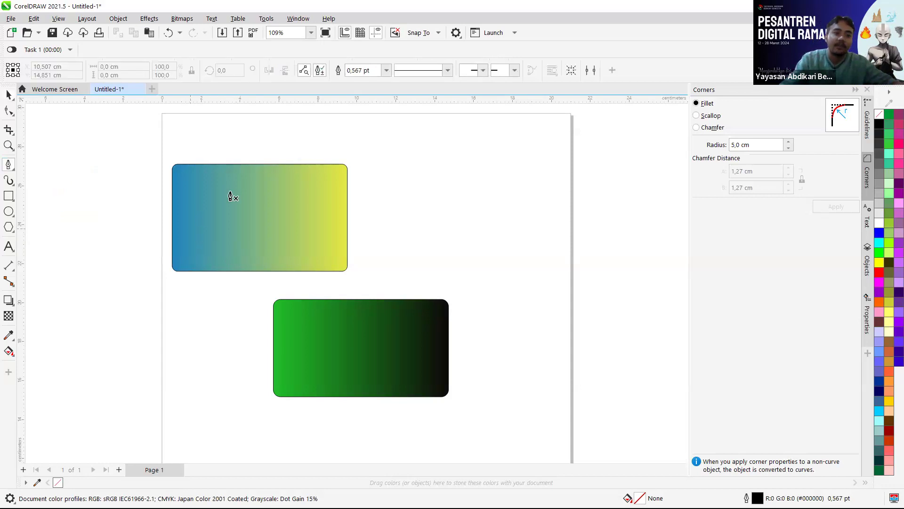
{"action": "scroll", "coordinate": [233, 195], "scroll_direction": "up", "scroll_amount": 3}
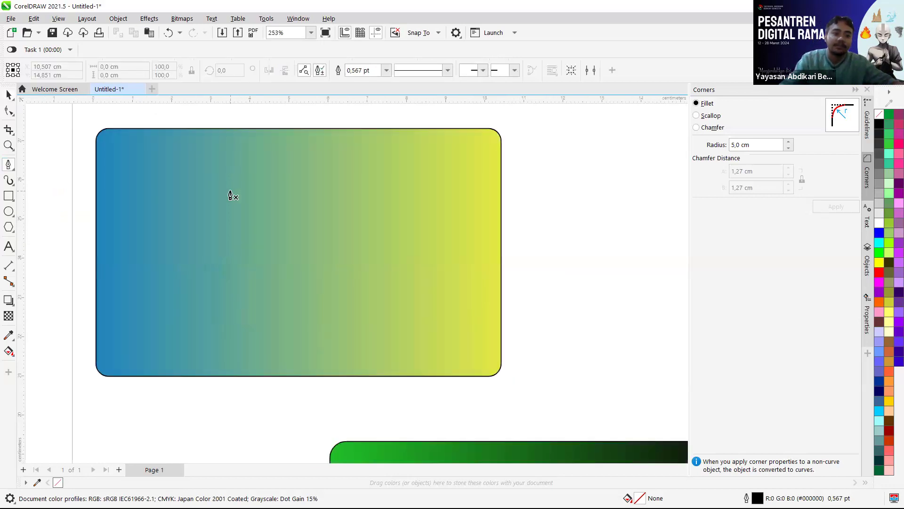
{"action": "left_click", "coordinate": [85, 253]}
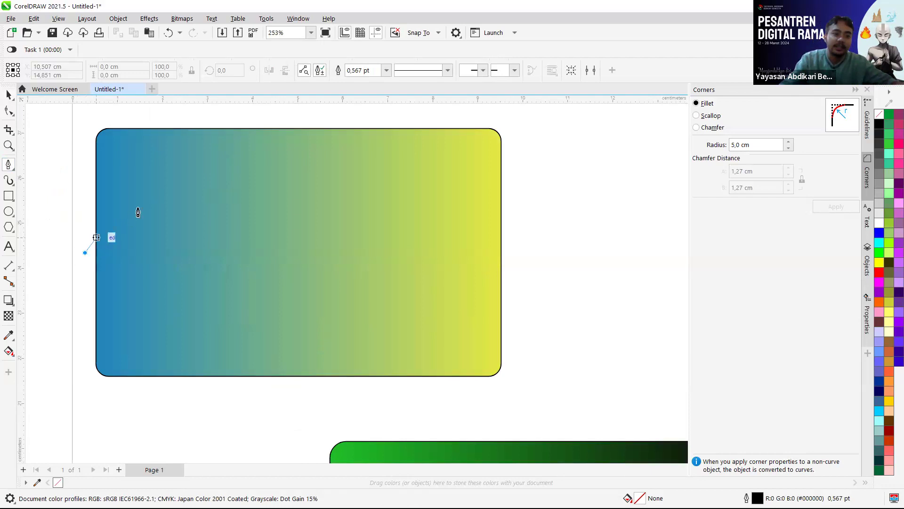
{"action": "double_click", "coordinate": [273, 111]}
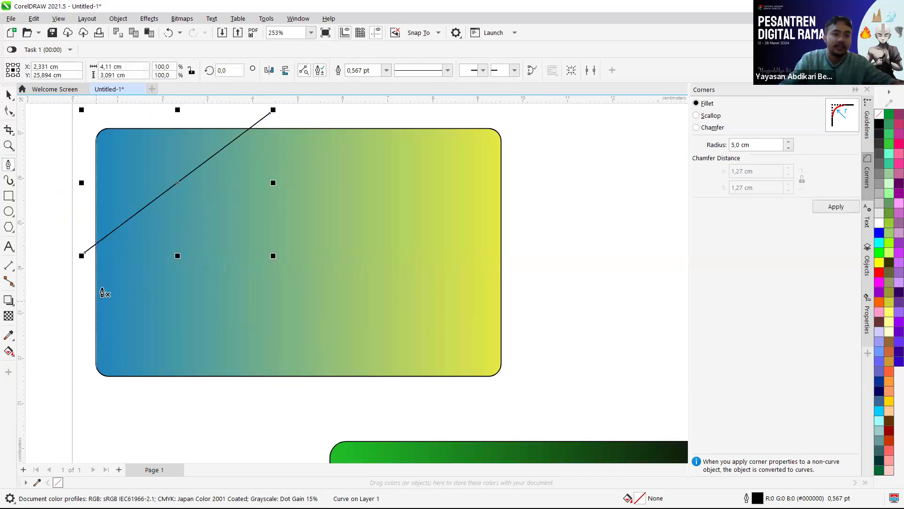
Draw a second, roughly parallel diagonal line of about 5.5 x 4.2 cm below the first one and deselect it
{"action": "left_click", "coordinate": [84, 307]}
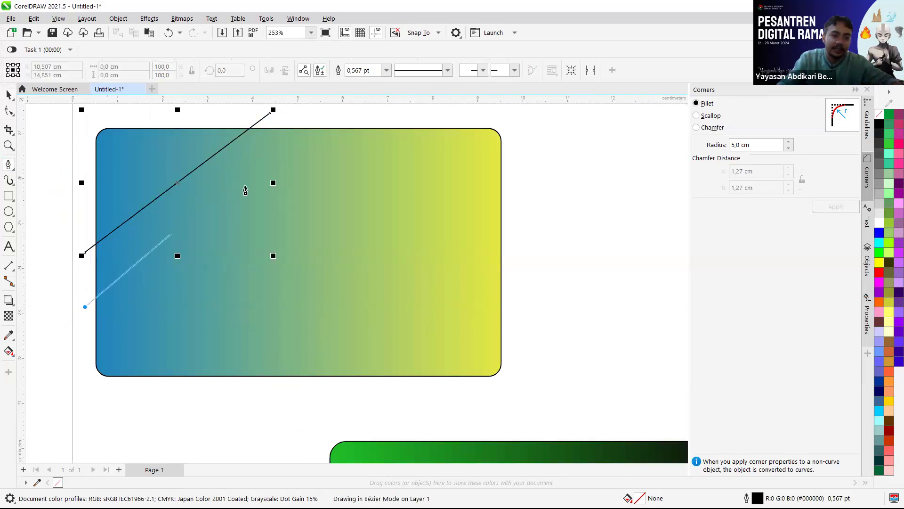
{"action": "double_click", "coordinate": [333, 116]}
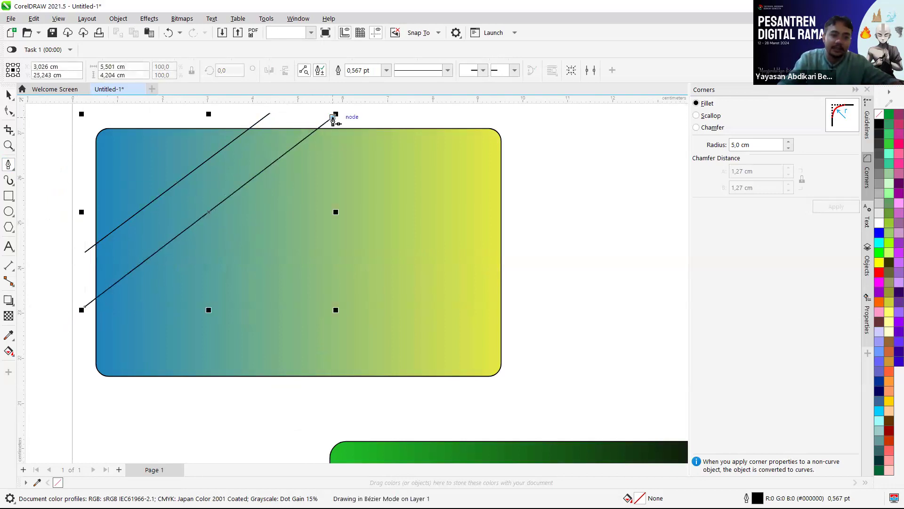
{"action": "key", "text": "space"}
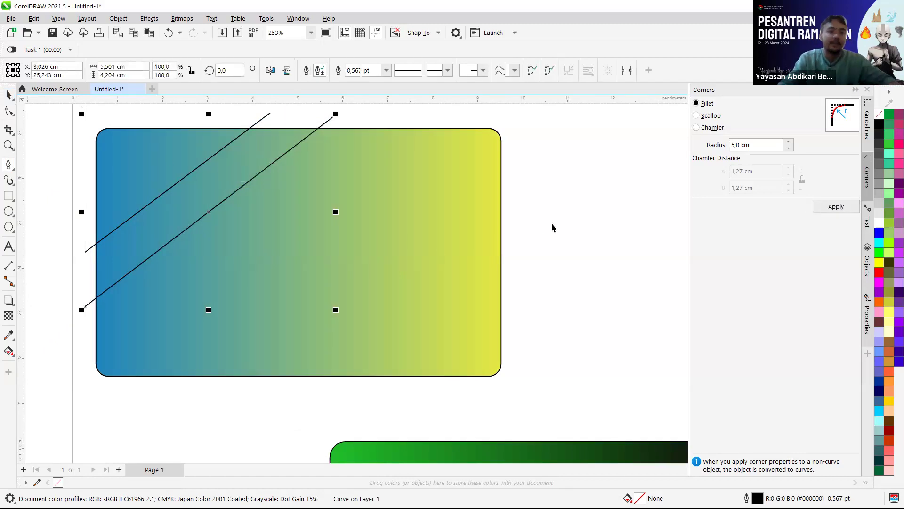
{"action": "left_click", "coordinate": [552, 222]}
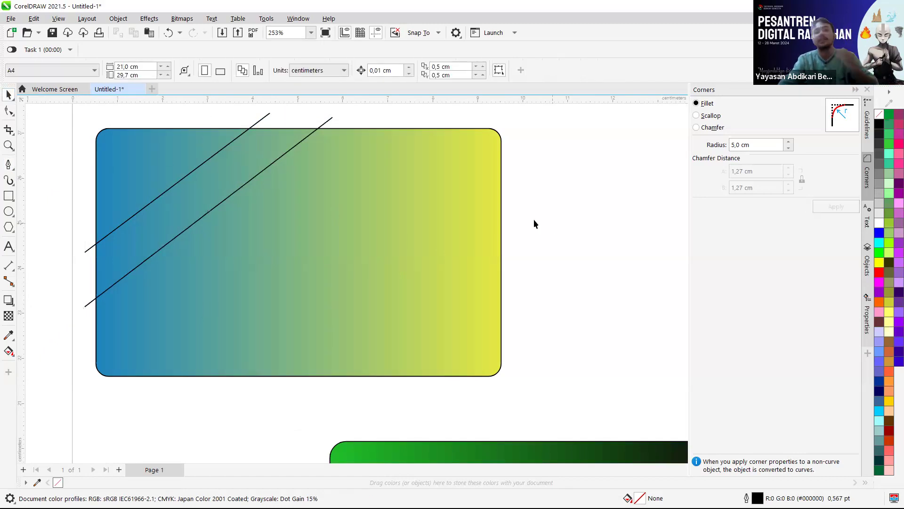
Give the upper diagonal line a green (#00FF00) outline
{"action": "left_click", "coordinate": [330, 120]}
{"action": "left_click", "coordinate": [371, 113]}
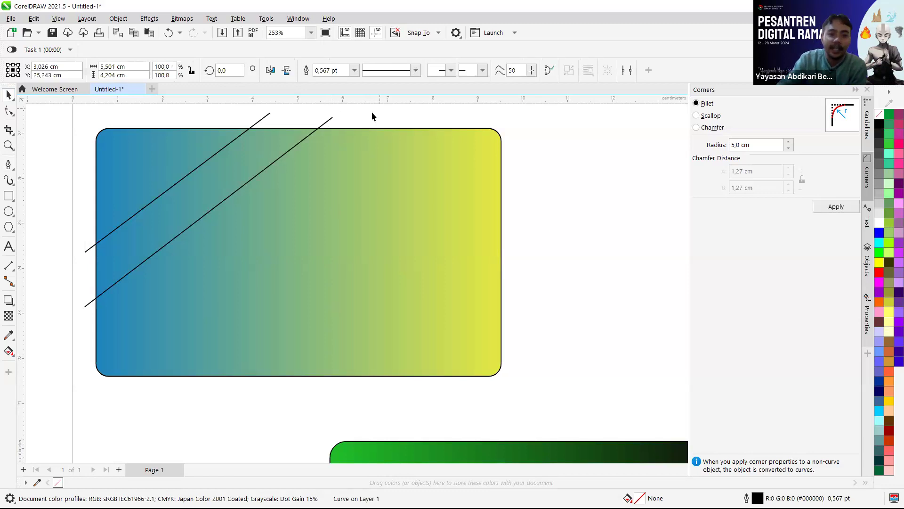
{"action": "left_click", "coordinate": [269, 116]}
{"action": "scroll", "coordinate": [267, 119], "scroll_direction": "down", "scroll_amount": 2}
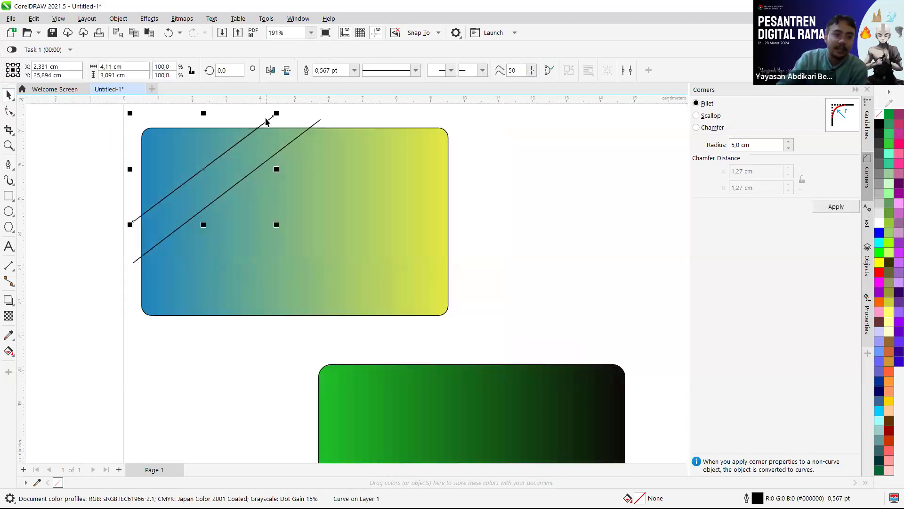
{"action": "scroll", "coordinate": [266, 122], "scroll_direction": "up", "scroll_amount": 3}
{"action": "scroll", "coordinate": [277, 116], "scroll_direction": "down", "scroll_amount": 1}
{"action": "scroll", "coordinate": [285, 118], "scroll_direction": "up", "scroll_amount": 1}
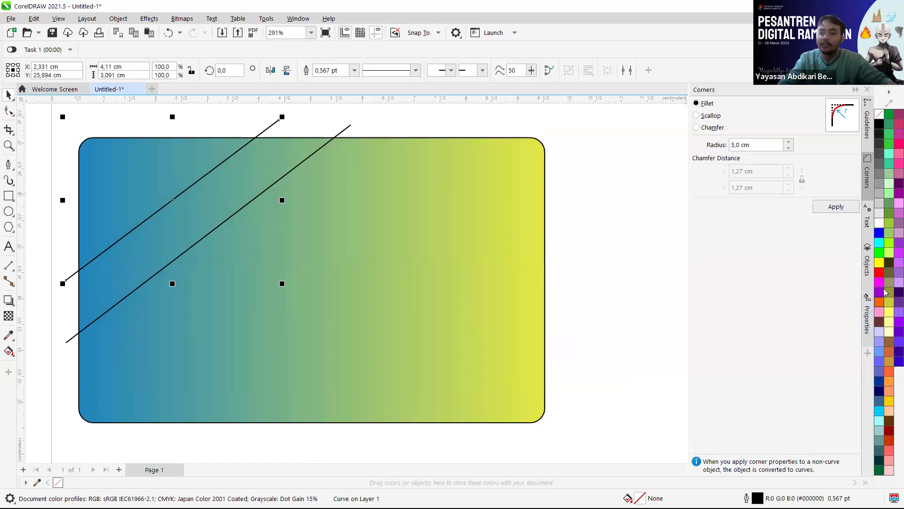
{"action": "right_click", "coordinate": [879, 253]}
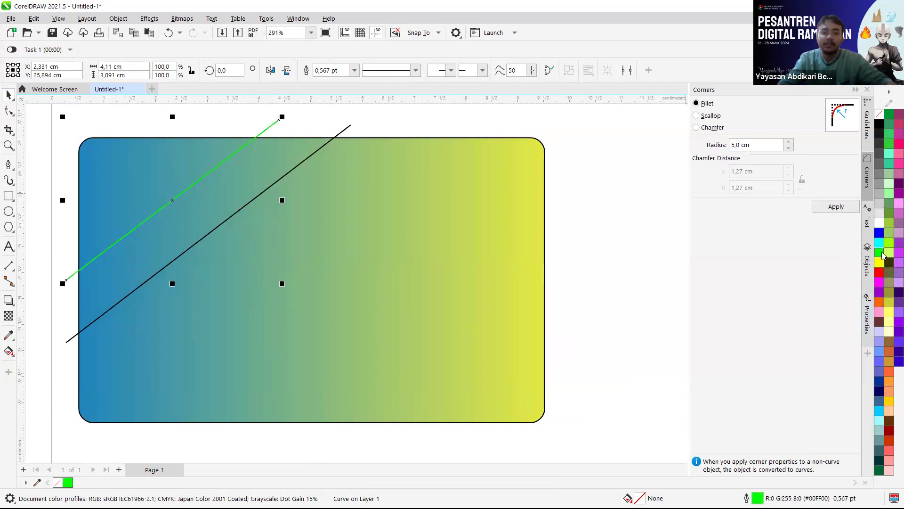
Try green, blue and black outlines on the lower diagonal line
{"action": "left_click", "coordinate": [345, 130]}
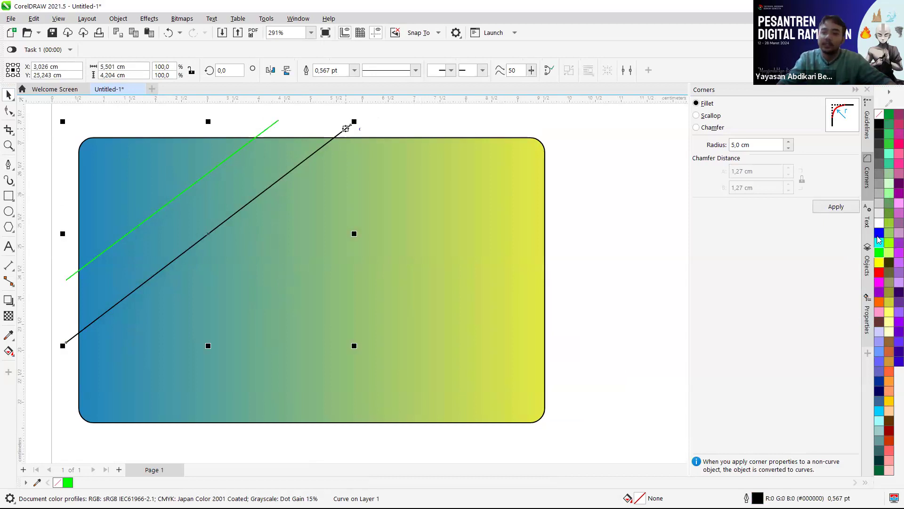
{"action": "right_click", "coordinate": [879, 253]}
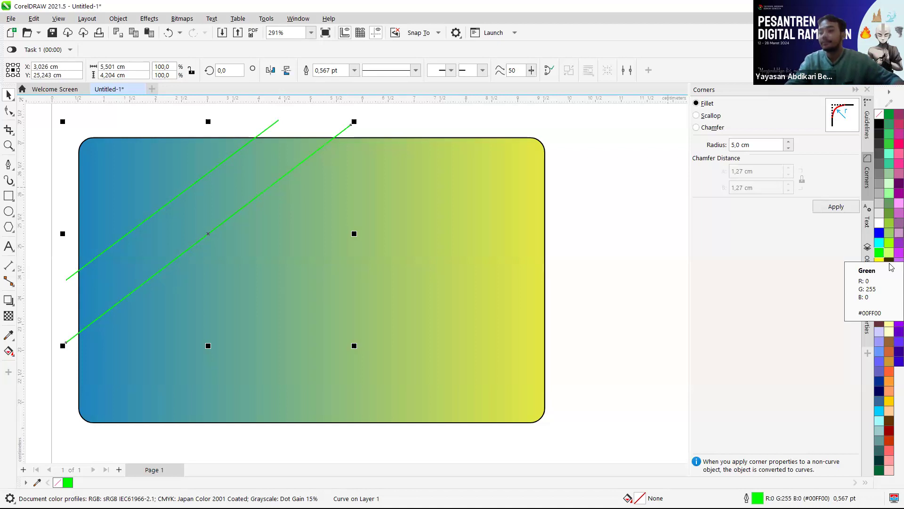
{"action": "right_click", "coordinate": [879, 233]}
{"action": "right_click", "coordinate": [879, 124]}
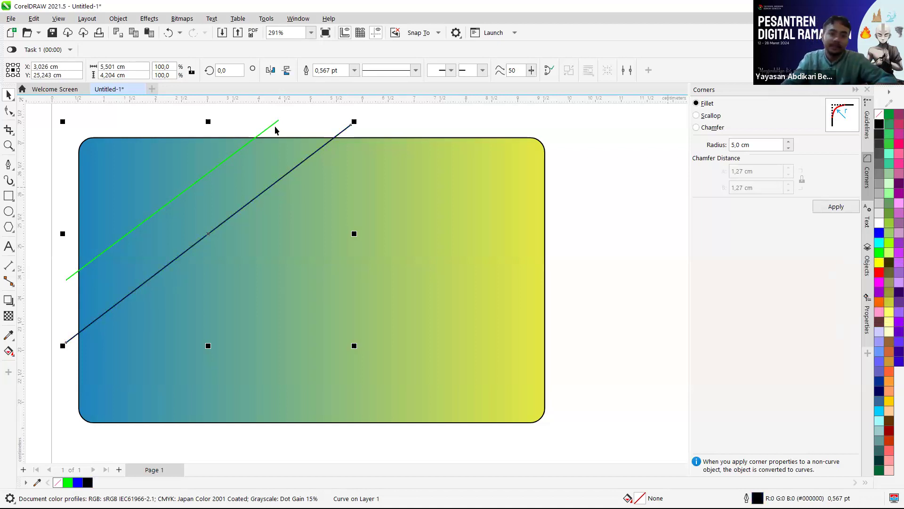
Give both diagonal lines a white outline and deselect them
{"action": "key", "text": "Tab"}
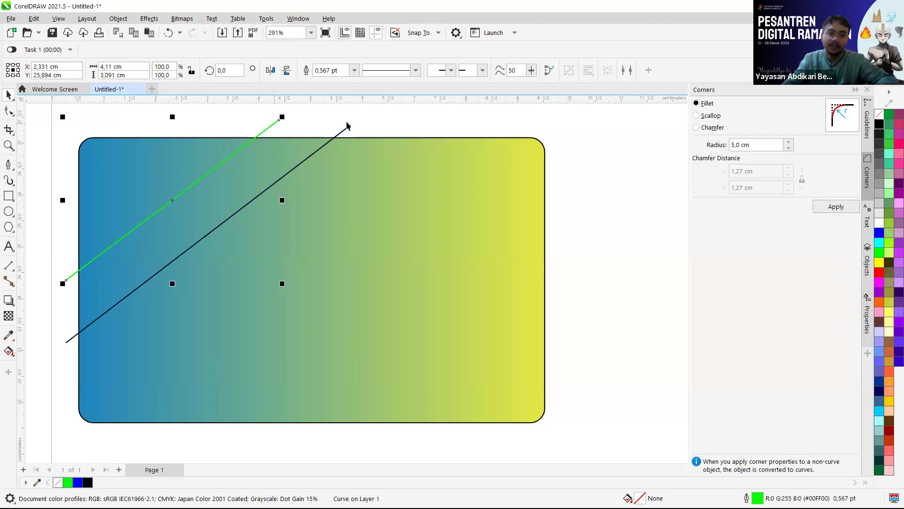
{"action": "right_click", "coordinate": [879, 223]}
{"action": "key", "text": "Tab"}
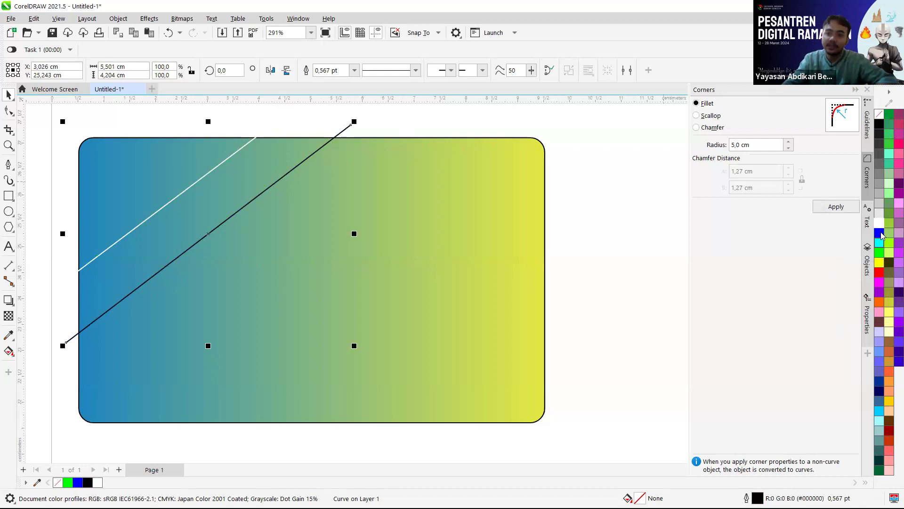
{"action": "left_click", "coordinate": [600, 154]}
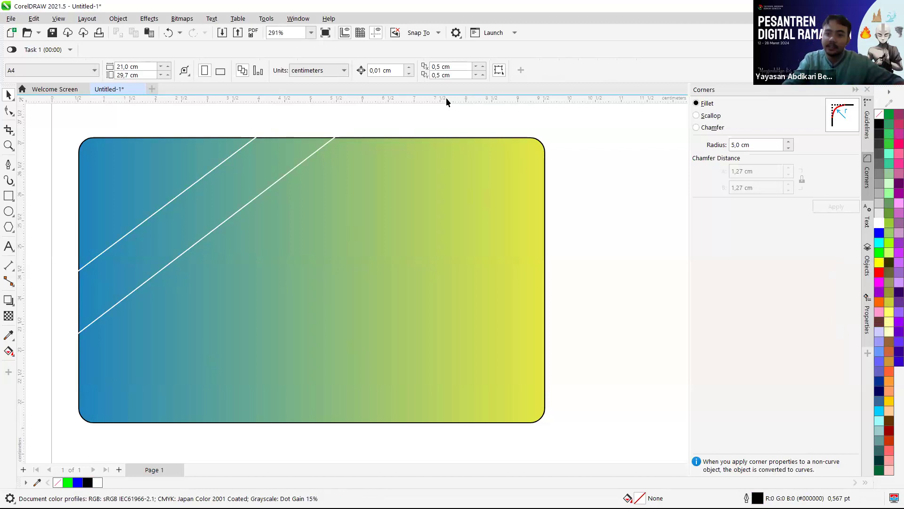
Switch to the Word module and read steps 5 to 8 on curving the lines and applying transparency to object 1
{"action": "key", "text": "alt+Tab"}
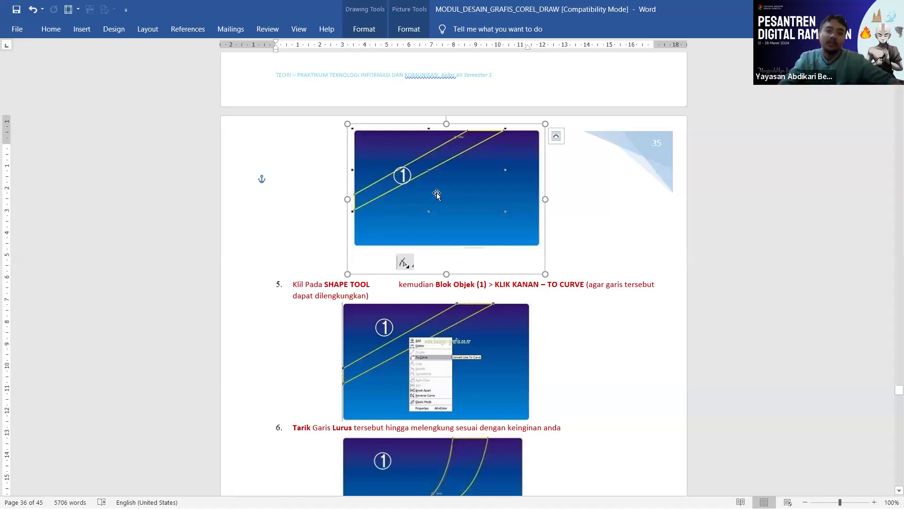
{"action": "scroll", "coordinate": [431, 196], "scroll_direction": "down", "scroll_amount": 2}
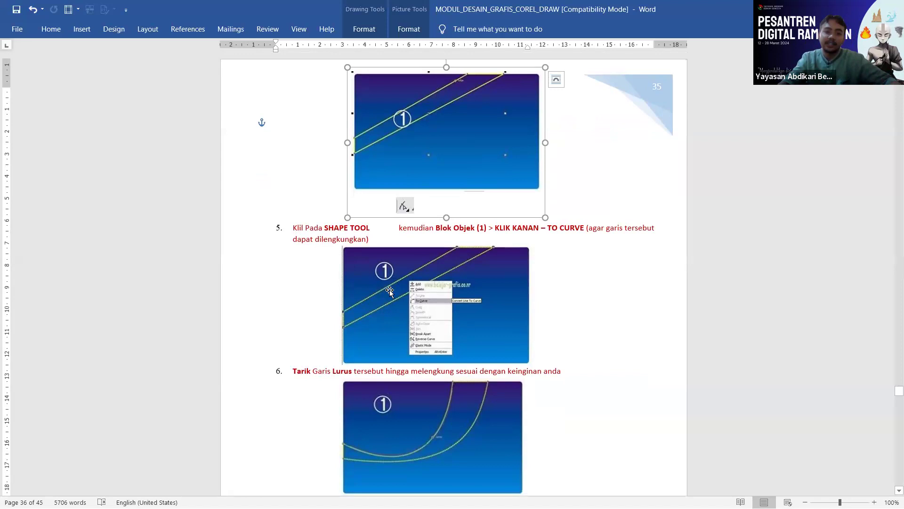
{"action": "scroll", "coordinate": [372, 259], "scroll_direction": "down", "scroll_amount": 2}
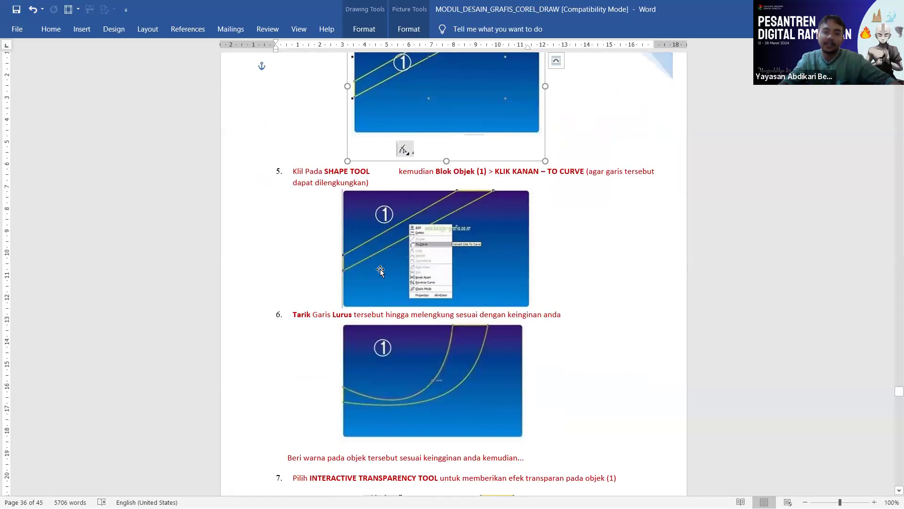
{"action": "scroll", "coordinate": [367, 281], "scroll_direction": "down", "scroll_amount": 4}
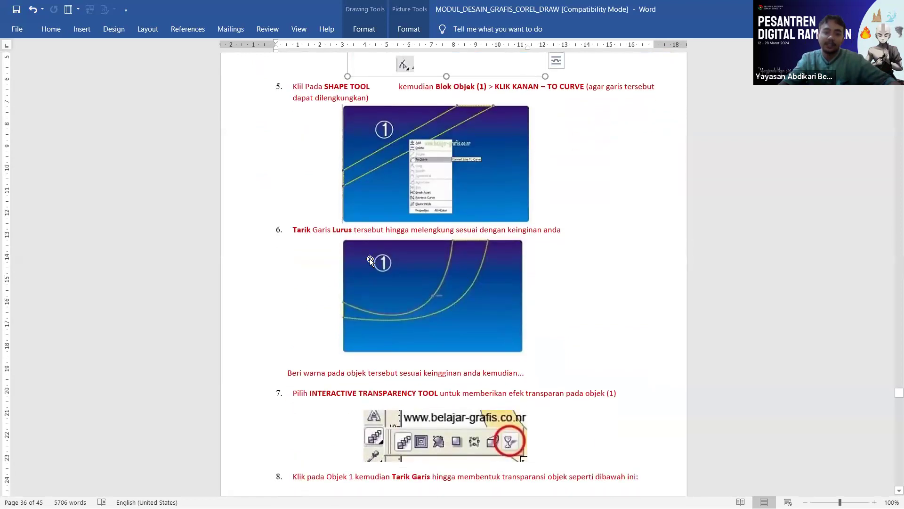
{"action": "scroll", "coordinate": [377, 266], "scroll_direction": "down", "scroll_amount": 2}
{"action": "scroll", "coordinate": [408, 264], "scroll_direction": "up", "scroll_amount": 4}
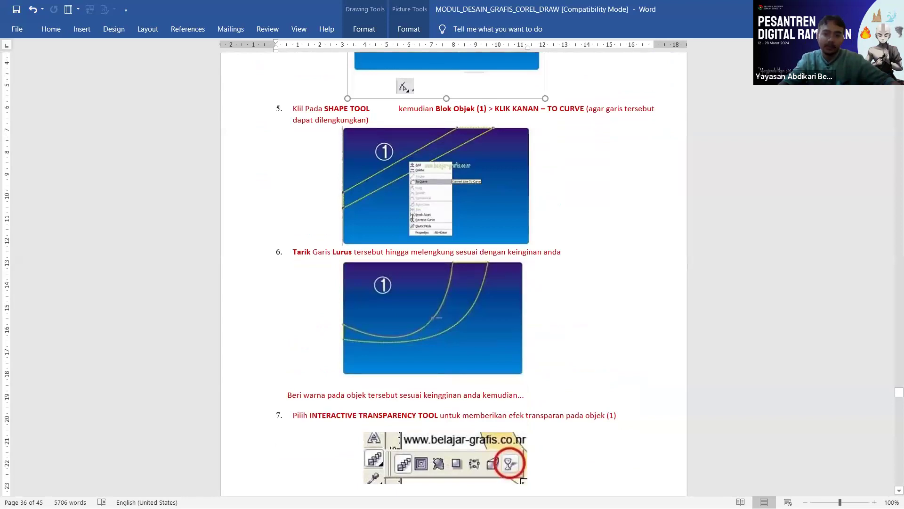
Switch back to CorelDRAW and delete both white diagonal lines from the blue-yellow card
{"action": "key", "text": "alt+Tab"}
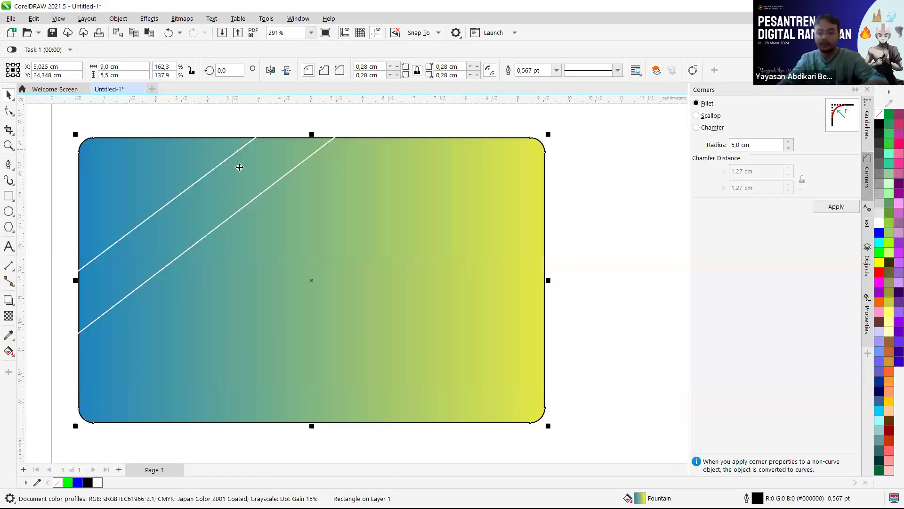
{"action": "left_click", "coordinate": [254, 141]}
{"action": "key", "text": "Delete"}
{"action": "left_click", "coordinate": [322, 149]}
{"action": "key", "text": "Escape"}
{"action": "left_click", "coordinate": [322, 146]}
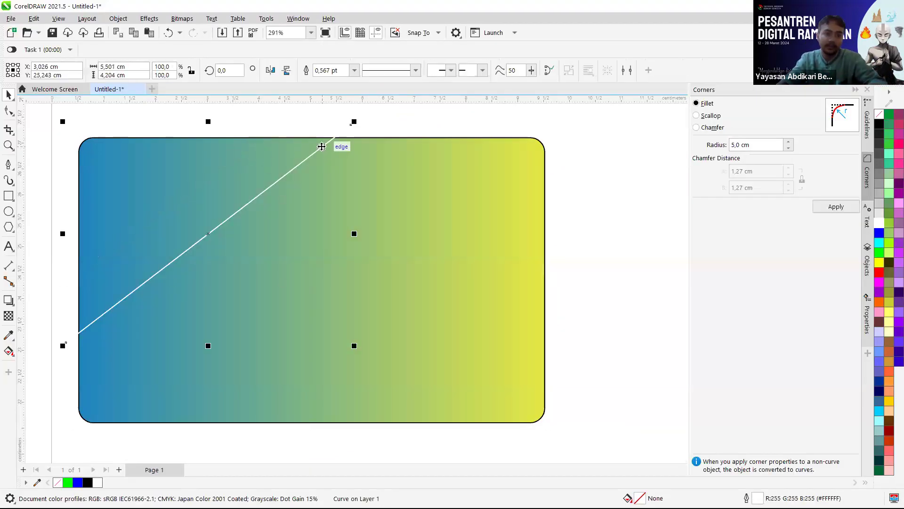
{"action": "key", "text": "Delete"}
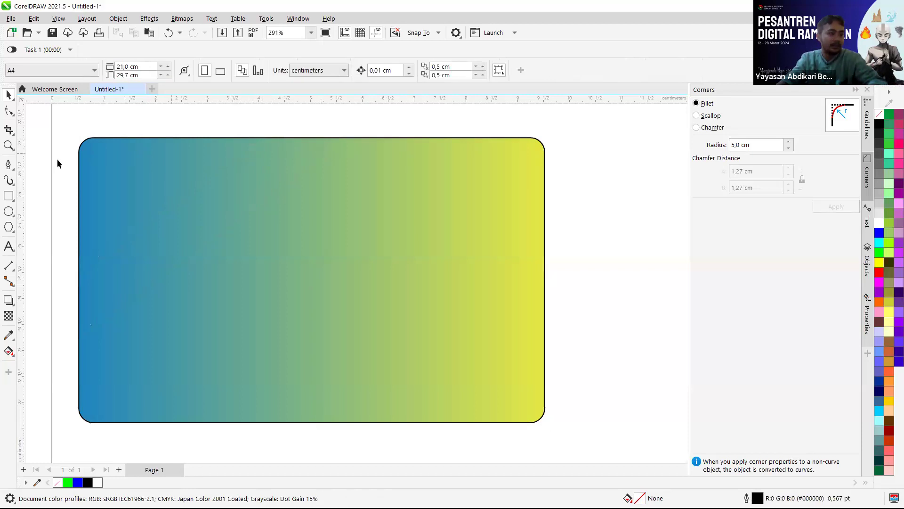
Draw a closed diagonal band of about 4.4 x 3.3 cm between the card's upper and left edges with the Pen tool
{"action": "left_click", "coordinate": [14, 172]}
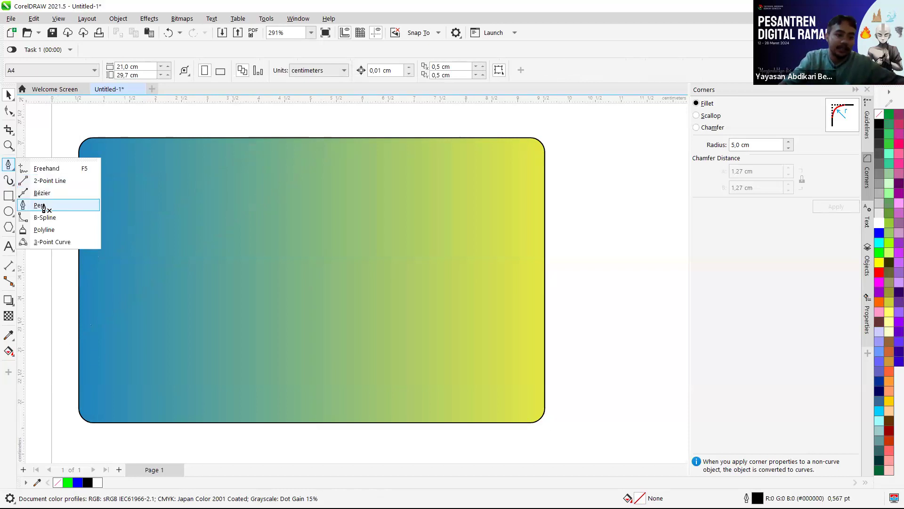
{"action": "left_click", "coordinate": [35, 204]}
{"action": "left_click", "coordinate": [80, 248]}
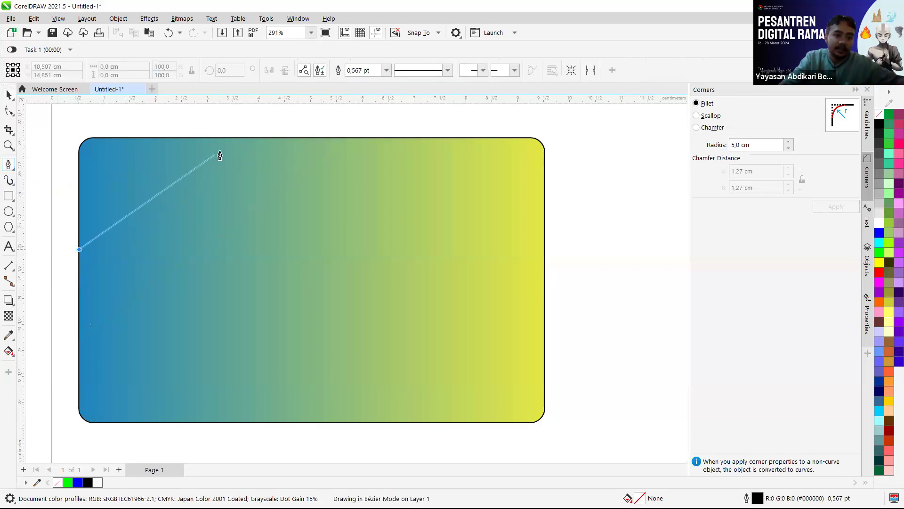
{"action": "left_click", "coordinate": [236, 139]}
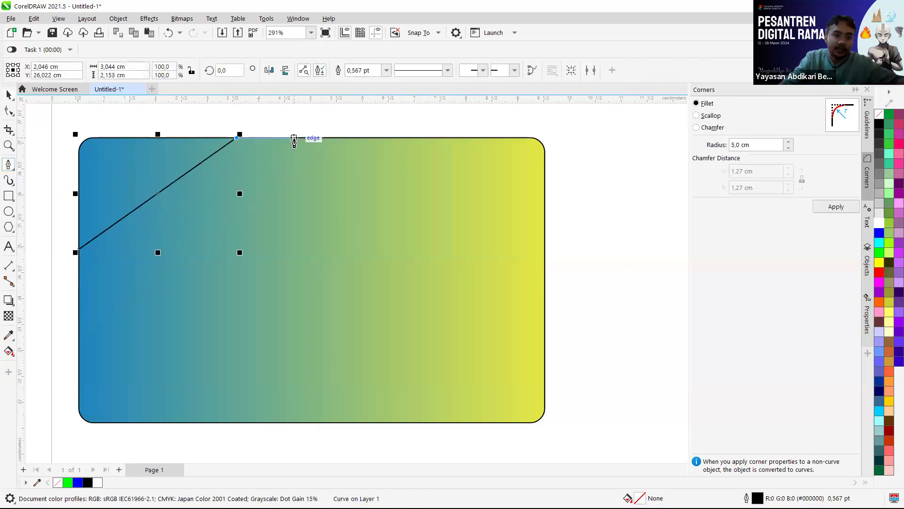
{"action": "left_click", "coordinate": [304, 138]}
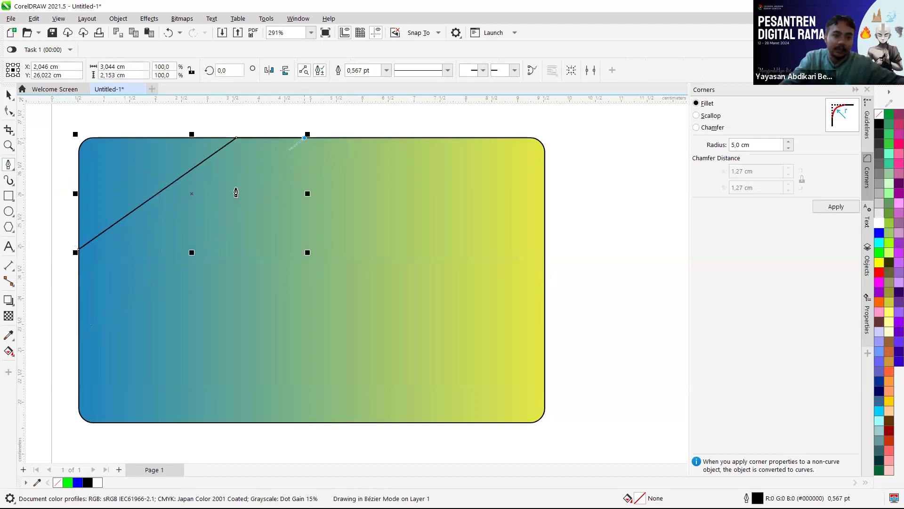
{"action": "left_click", "coordinate": [79, 309]}
{"action": "left_click", "coordinate": [79, 250]}
{"action": "key", "text": "space"}
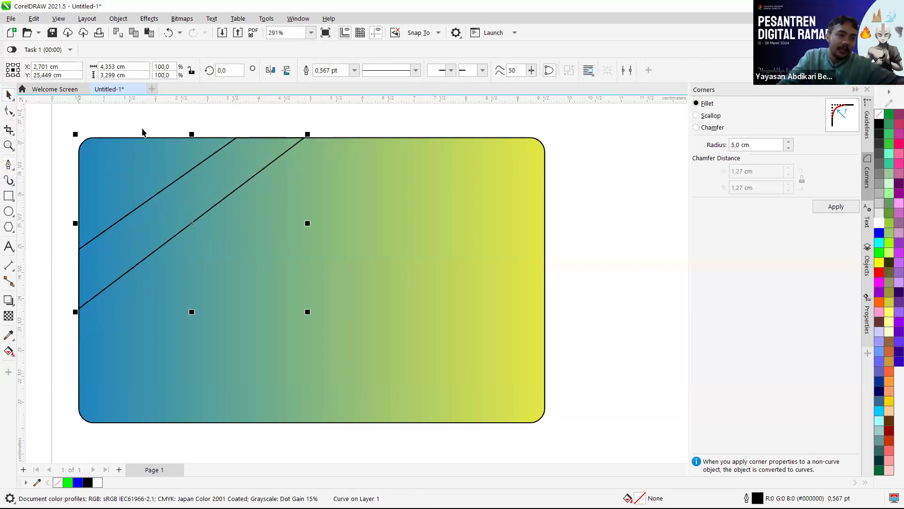
{"action": "left_click", "coordinate": [213, 109]}
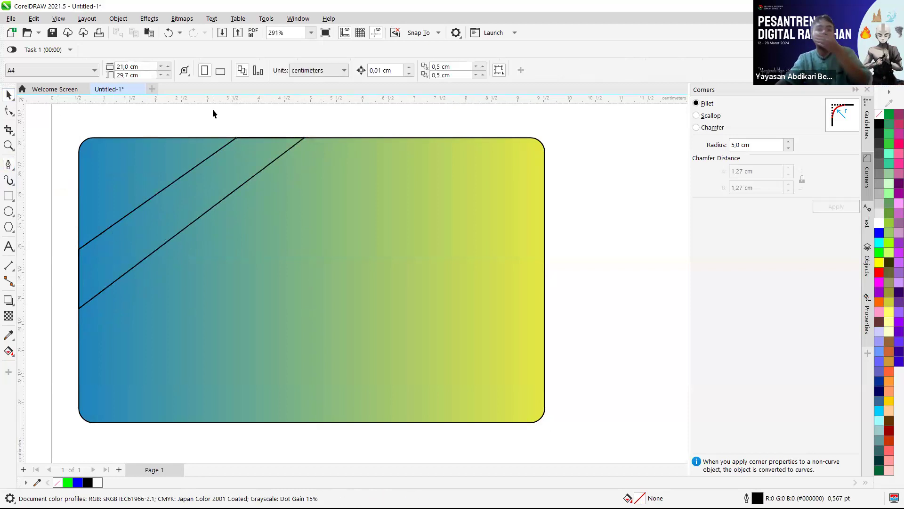
Convert the band's lower diagonal edge to a curve with the Shape tool and bend it into a wide loop towards the card's yellow side
{"action": "left_click", "coordinate": [14, 116]}
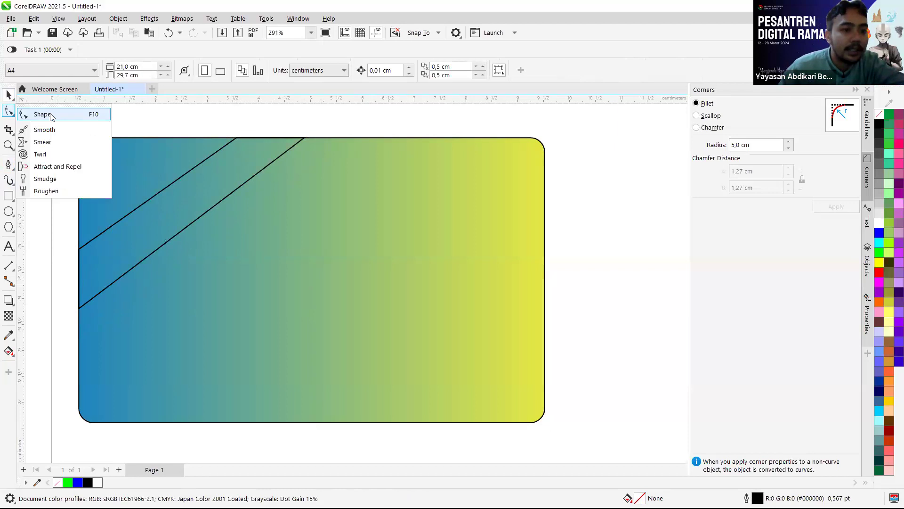
{"action": "left_click", "coordinate": [52, 117]}
{"action": "left_click", "coordinate": [210, 209]}
{"action": "mouse_move", "coordinate": [207, 209]}
{"action": "left_mouse_down"}
{"action": "mouse_move", "coordinate": [213, 223]}
{"action": "mouse_move", "coordinate": [209, 211]}
{"action": "left_mouse_up"}
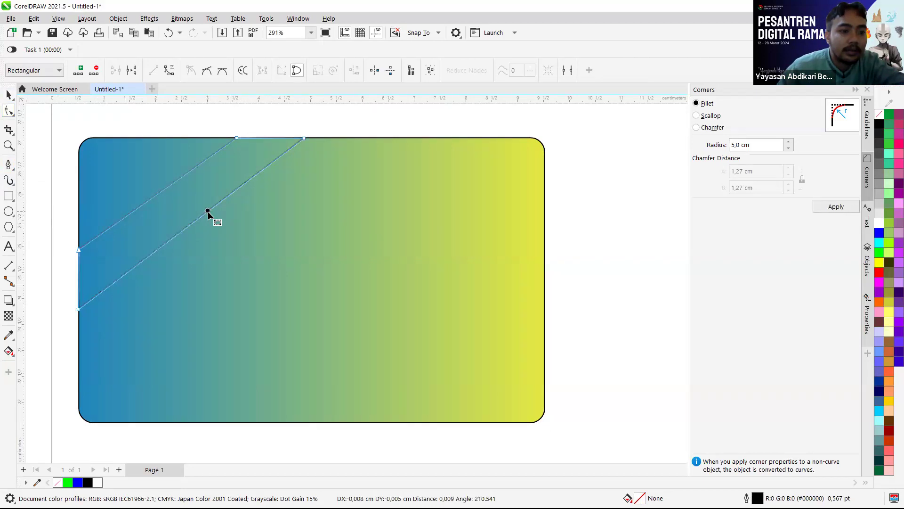
{"action": "left_click", "coordinate": [198, 219]}
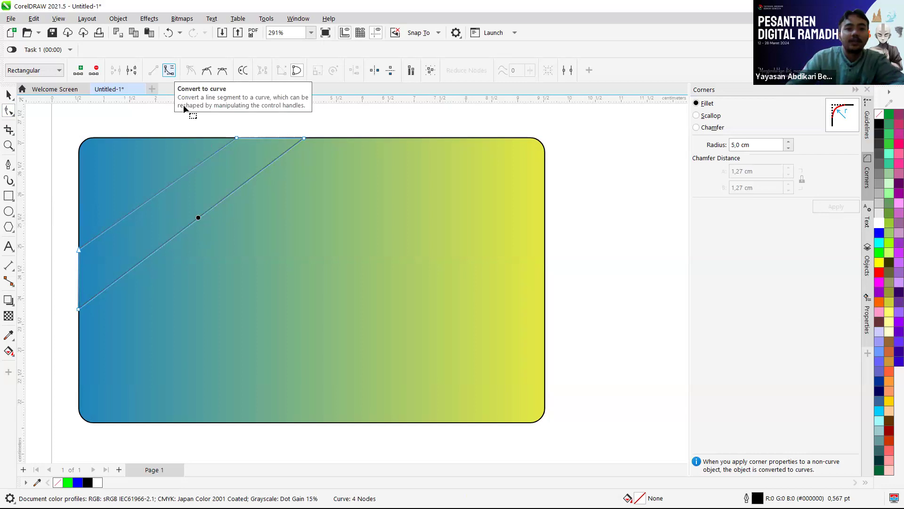
{"action": "left_click_drag", "start_coordinate": [201, 221], "coordinate": [193, 382]}
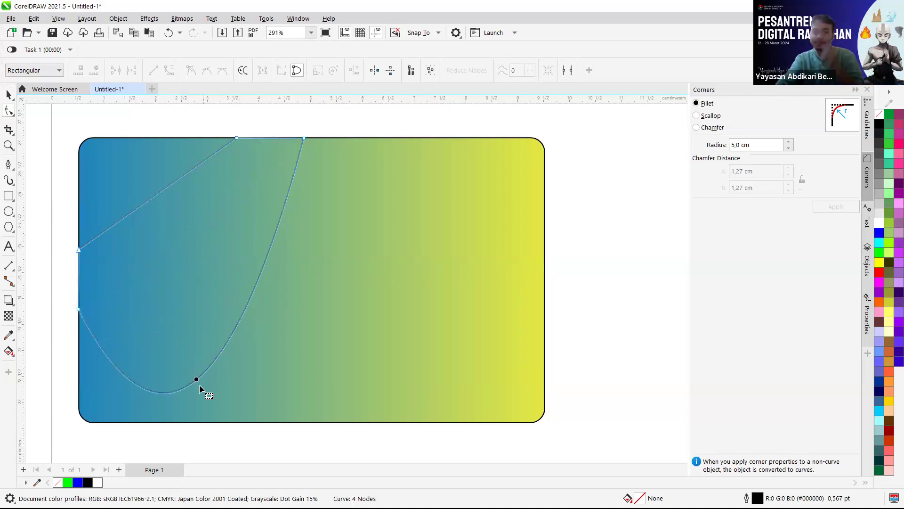
{"action": "left_click_drag", "start_coordinate": [197, 378], "coordinate": [447, 295]}
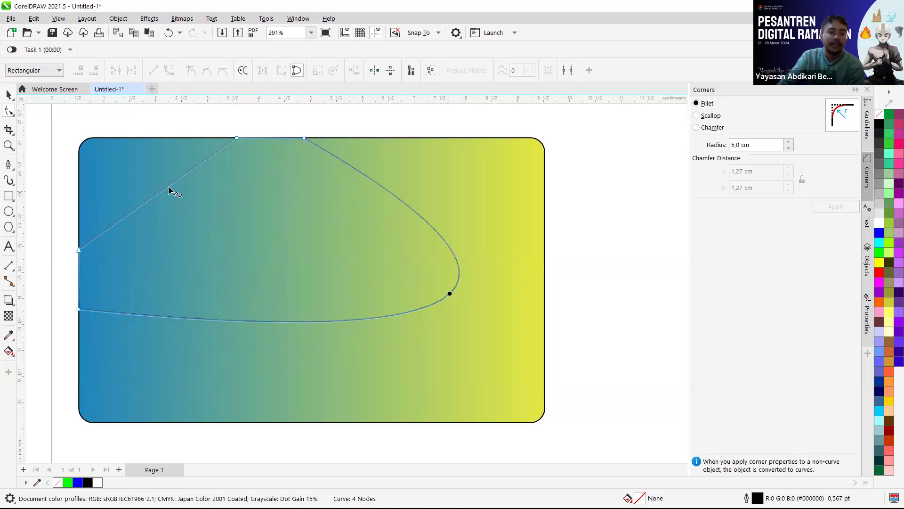
Convert the band's upper diagonal edge to a curve and bend both edges into crossing loops spanning about 7.4 x 4.3 cm
{"action": "left_click", "coordinate": [169, 70]}
{"action": "left_click_drag", "start_coordinate": [170, 186], "coordinate": [508, 288]}
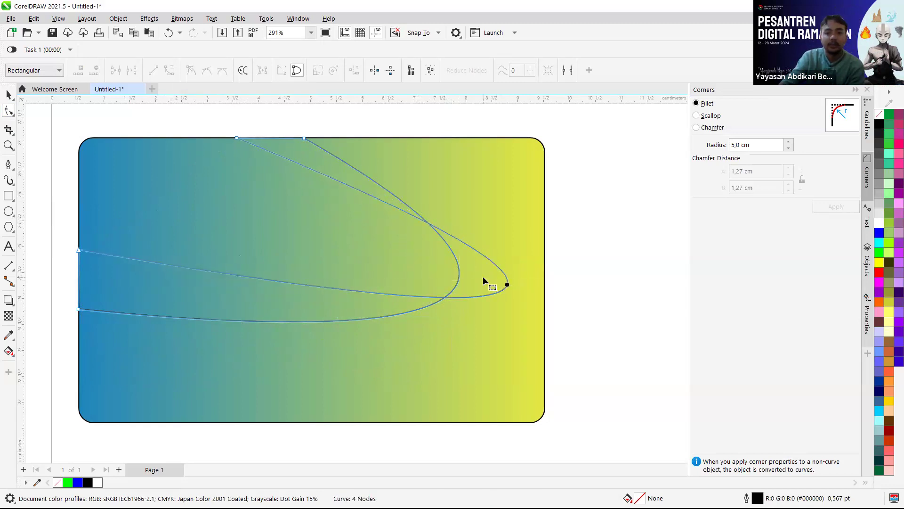
{"action": "left_click_drag", "start_coordinate": [509, 286], "coordinate": [491, 324]}
{"action": "left_click_drag", "start_coordinate": [508, 288], "coordinate": [441, 351]}
{"action": "left_click", "coordinate": [459, 281]}
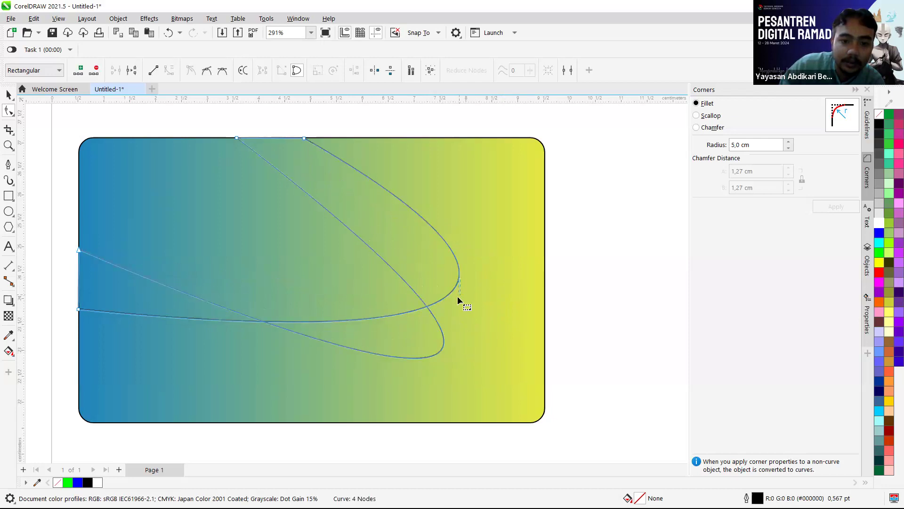
{"action": "left_click_drag", "start_coordinate": [459, 282], "coordinate": [459, 295]}
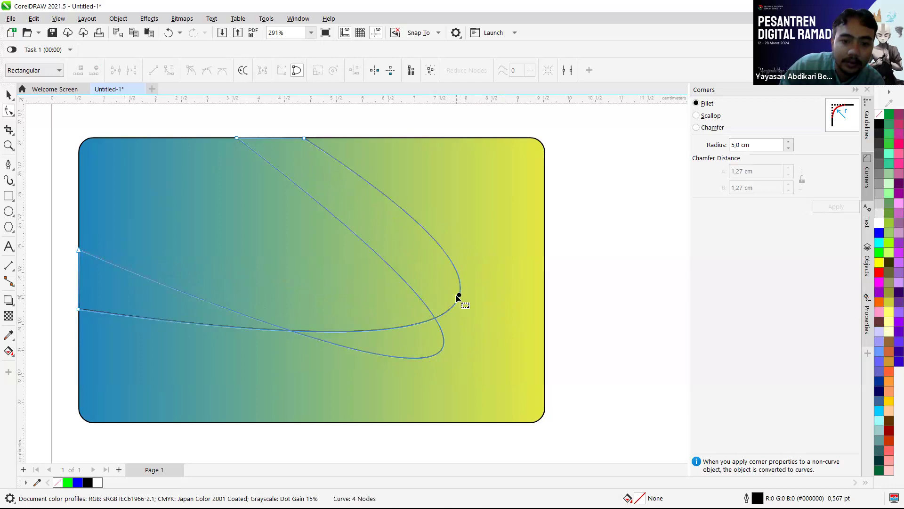
Give the curved loop shape on the blue-yellow card a white outline and deselect it
{"action": "left_click", "coordinate": [8, 94]}
{"action": "left_click", "coordinate": [254, 125]}
{"action": "scroll", "coordinate": [389, 273], "scroll_direction": "down", "scroll_amount": 2}
{"action": "scroll", "coordinate": [392, 275], "scroll_direction": "up", "scroll_amount": 1}
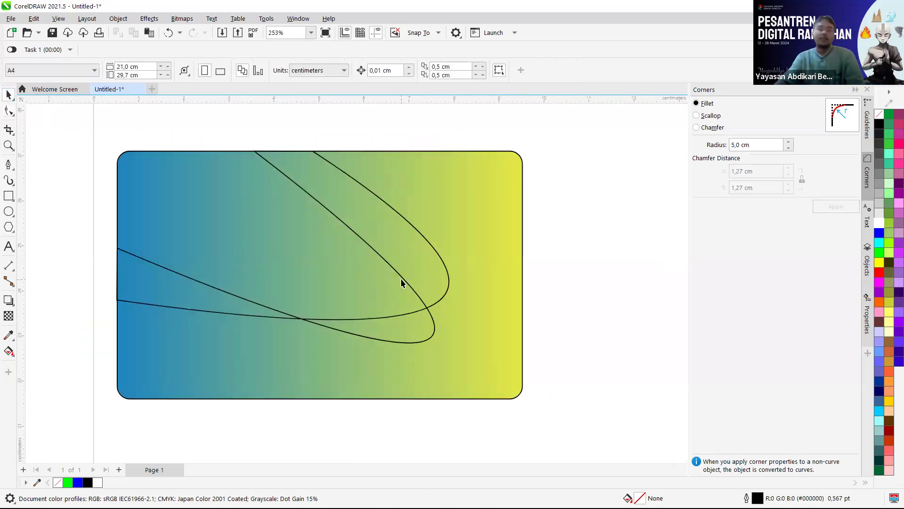
{"action": "left_click", "coordinate": [403, 280]}
{"action": "left_click", "coordinate": [402, 277]}
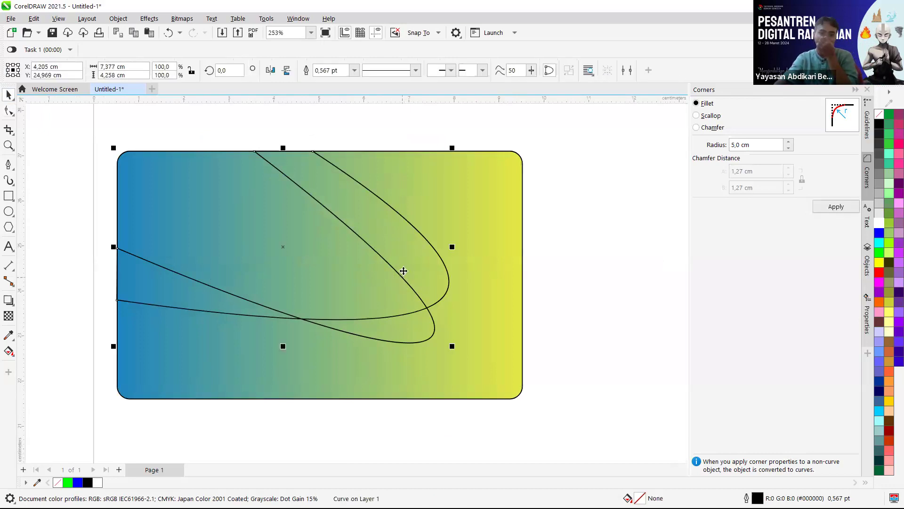
{"action": "right_click", "coordinate": [881, 226]}
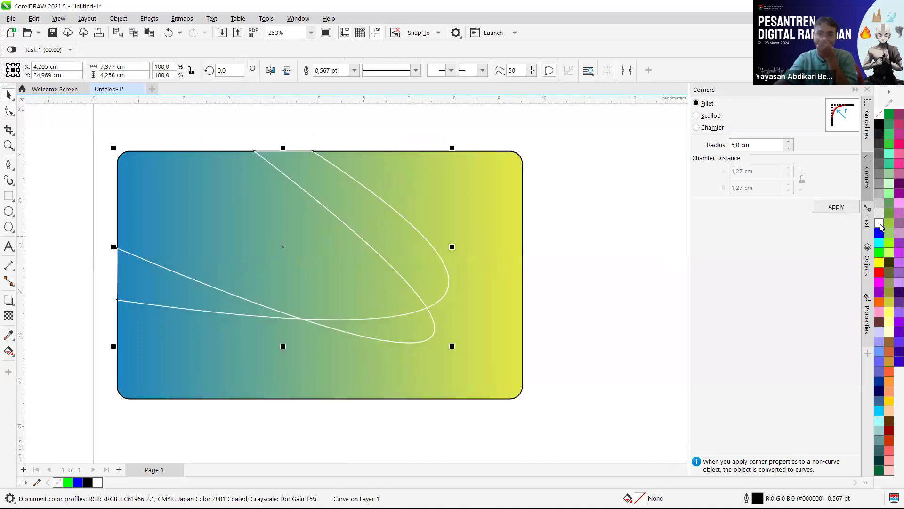
{"action": "left_click", "coordinate": [614, 191]}
{"action": "scroll", "coordinate": [614, 191], "scroll_direction": "down", "scroll_amount": 1}
{"action": "scroll", "coordinate": [332, 236], "scroll_direction": "up", "scroll_amount": 1}
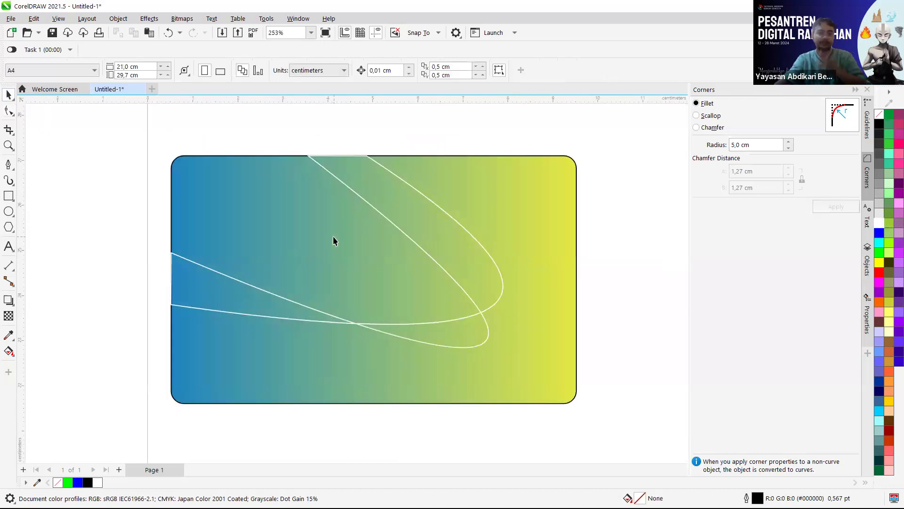
{"action": "left_click", "coordinate": [232, 180]}
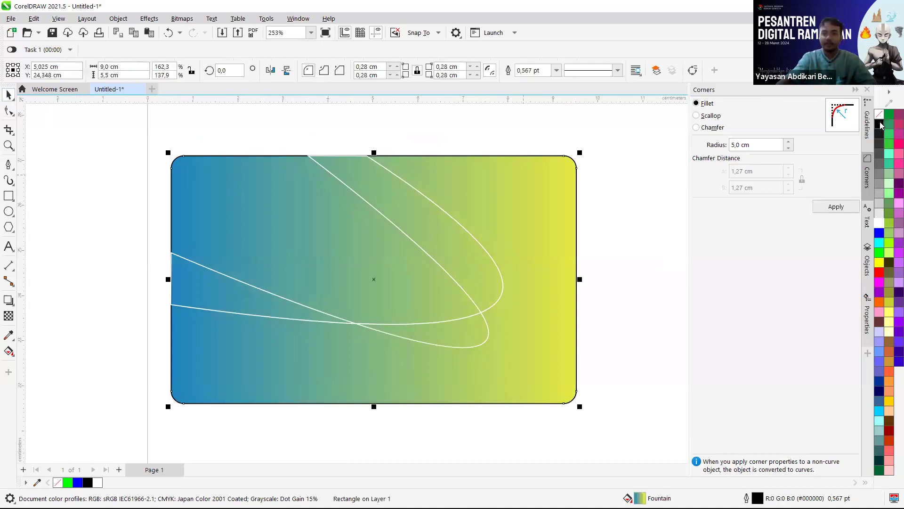
{"action": "left_click", "coordinate": [665, 160]}
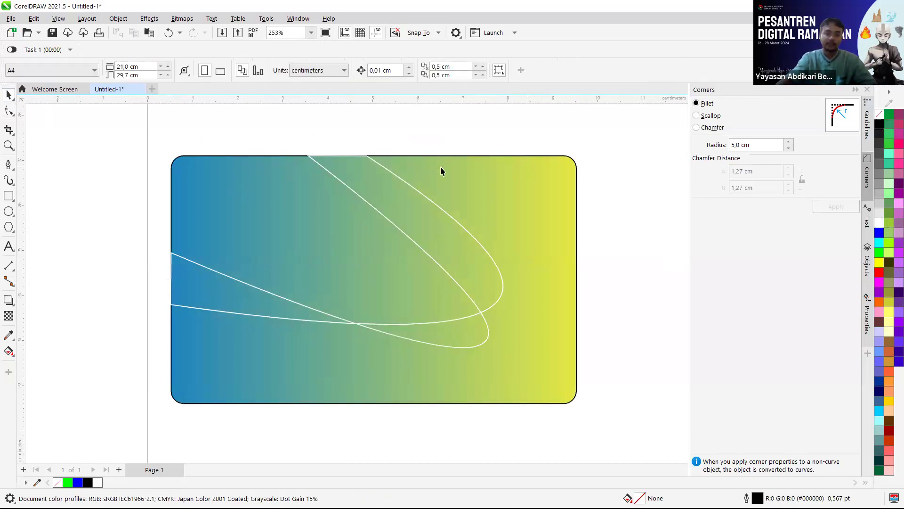
{"action": "scroll", "coordinate": [366, 151], "scroll_direction": "up", "scroll_amount": 3}
{"action": "scroll", "coordinate": [267, 149], "scroll_direction": "down", "scroll_amount": 4}
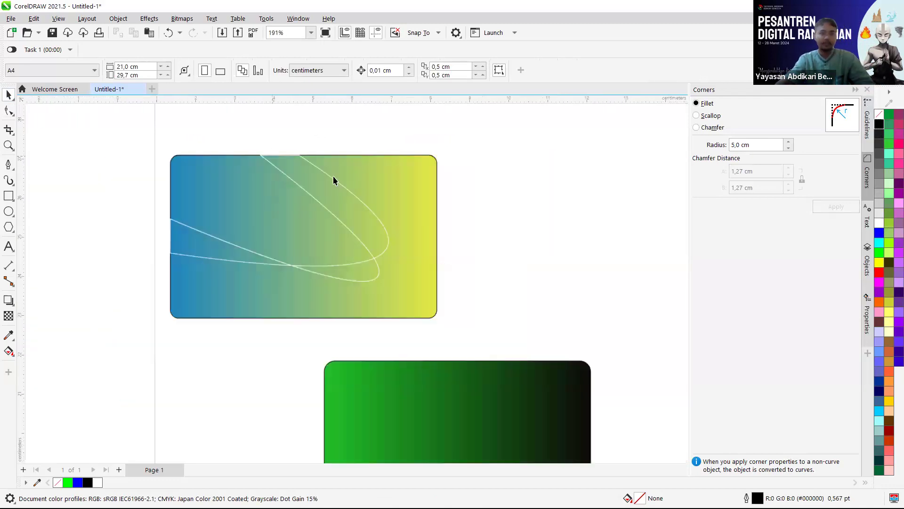
{"action": "left_click", "coordinate": [379, 177]}
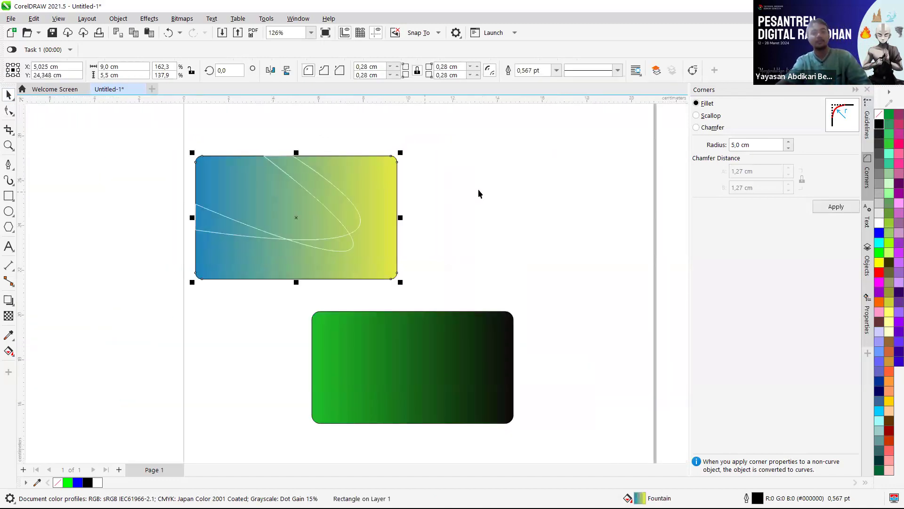
{"action": "scroll", "coordinate": [479, 190], "scroll_direction": "up", "scroll_amount": 3}
{"action": "scroll", "coordinate": [468, 222], "scroll_direction": "down", "scroll_amount": 1}
{"action": "scroll", "coordinate": [372, 160], "scroll_direction": "up", "scroll_amount": 1}
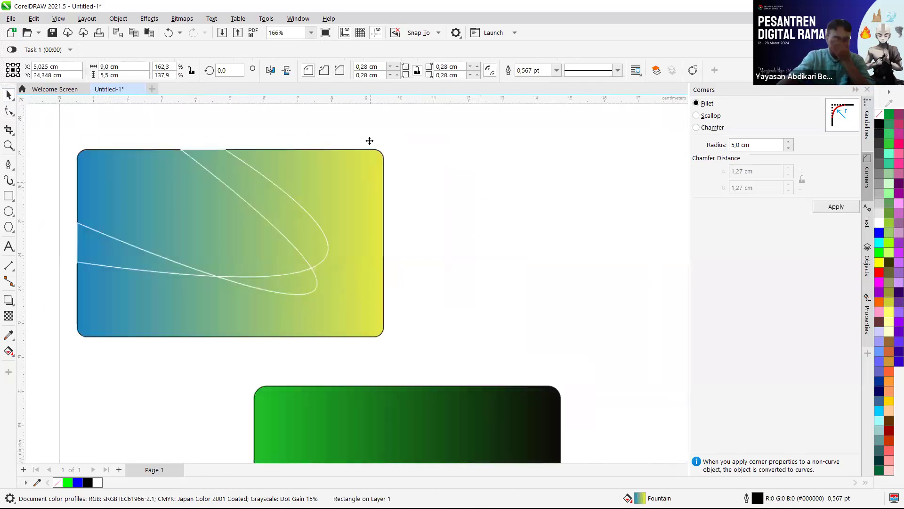
{"action": "scroll", "coordinate": [316, 141], "scroll_direction": "down", "scroll_amount": 1}
{"action": "left_click", "coordinate": [436, 139]}
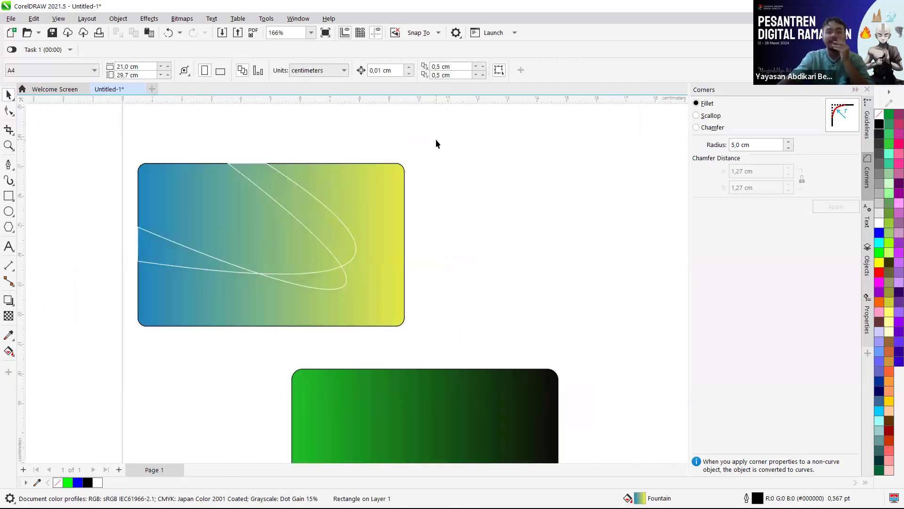
{"action": "scroll", "coordinate": [426, 113], "scroll_direction": "up", "scroll_amount": 2}
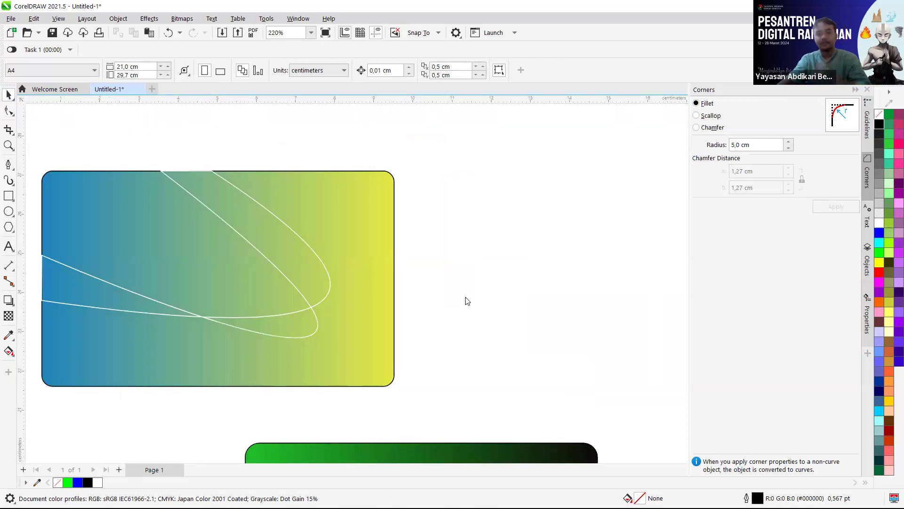
Switch to the Word module and review steps 7 to 10 on transparency, extra Bezier lines and the finished card text
{"action": "key", "text": "alt+Tab"}
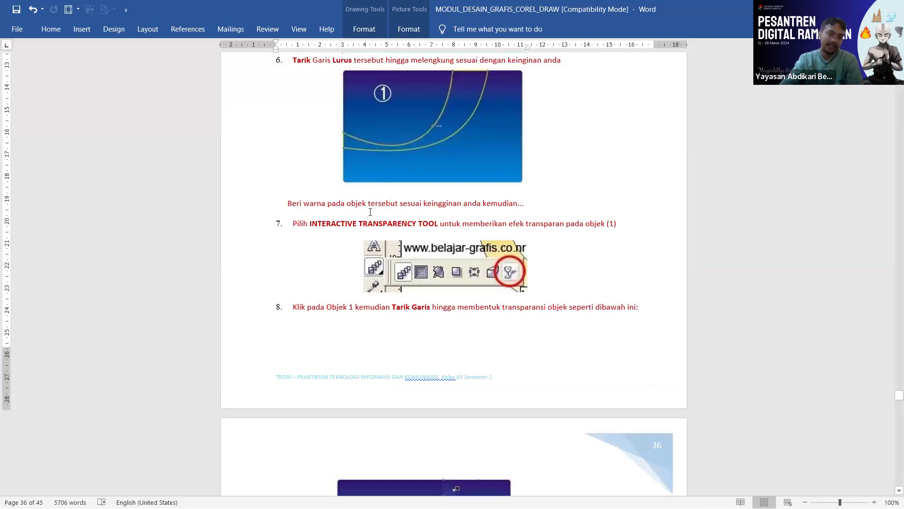
{"action": "scroll", "coordinate": [406, 222], "scroll_direction": "down", "scroll_amount": 4}
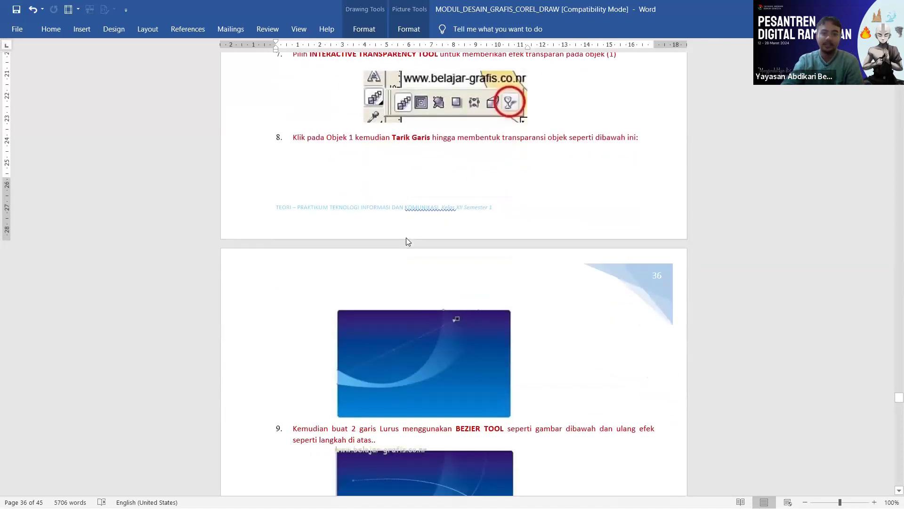
{"action": "scroll", "coordinate": [406, 241], "scroll_direction": "down", "scroll_amount": 1}
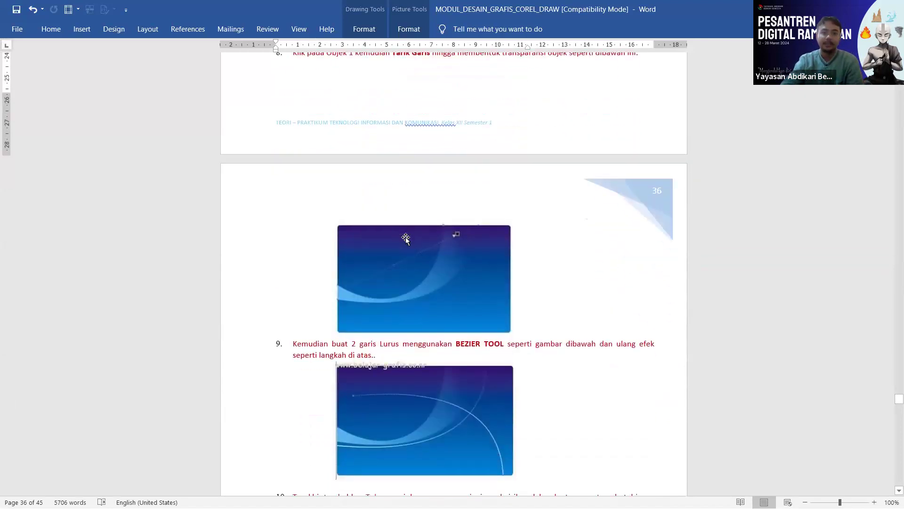
{"action": "scroll", "coordinate": [406, 239], "scroll_direction": "down", "scroll_amount": 1}
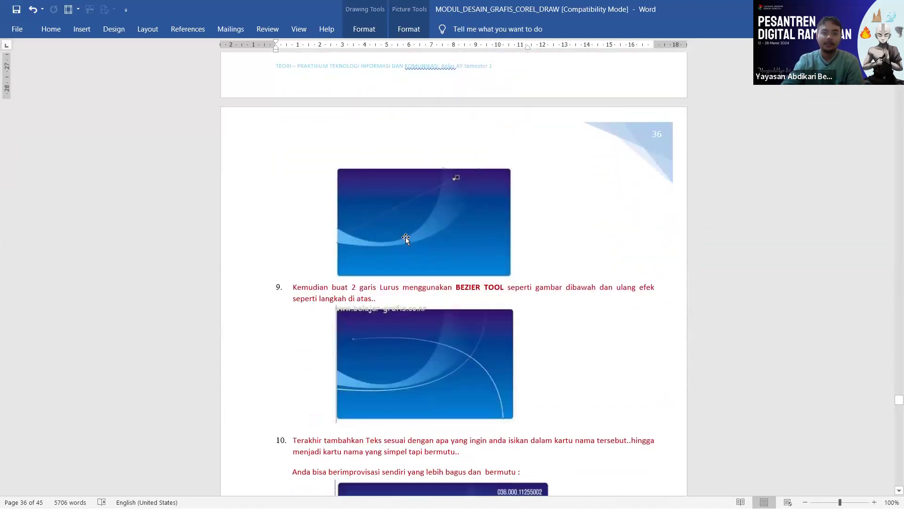
{"action": "scroll", "coordinate": [405, 238], "scroll_direction": "down", "scroll_amount": 1}
{"action": "scroll", "coordinate": [406, 238], "scroll_direction": "down", "scroll_amount": 1}
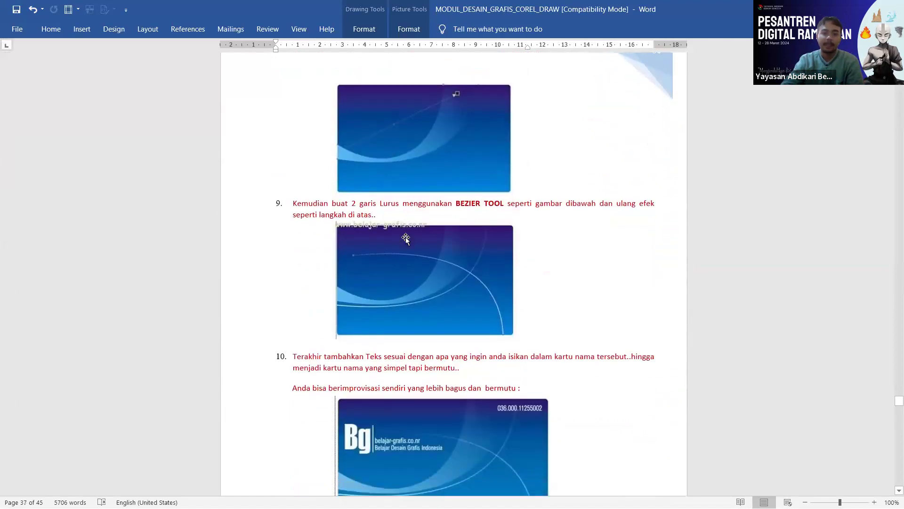
{"action": "scroll", "coordinate": [406, 239], "scroll_direction": "down", "scroll_amount": 1}
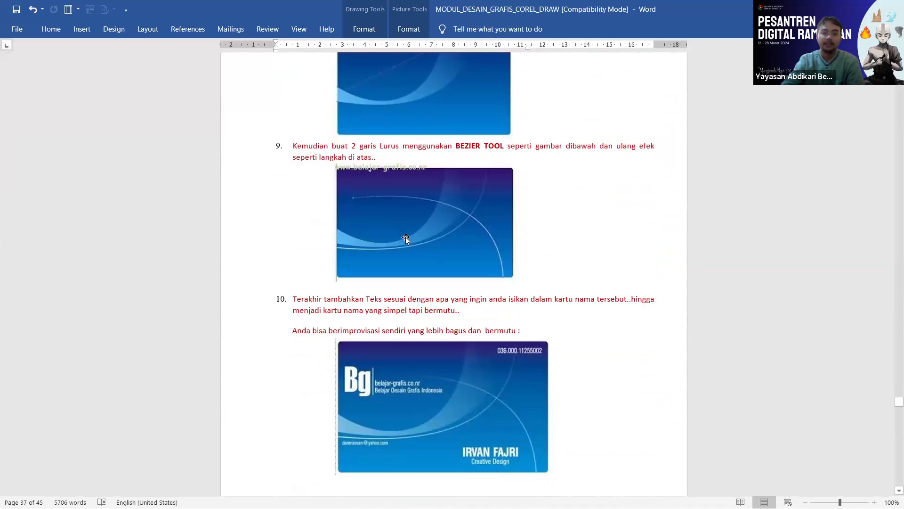
{"action": "scroll", "coordinate": [405, 237], "scroll_direction": "up", "scroll_amount": 4}
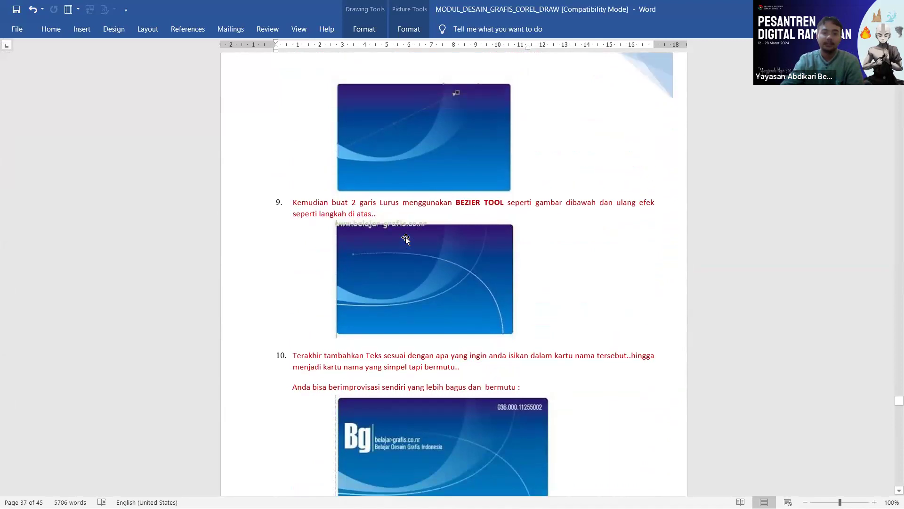
{"action": "scroll", "coordinate": [408, 242], "scroll_direction": "up", "scroll_amount": 4}
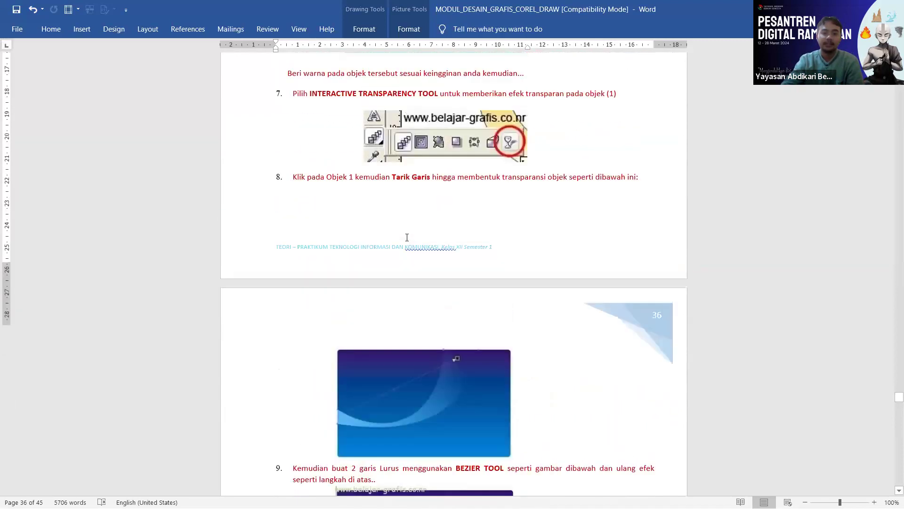
{"action": "scroll", "coordinate": [407, 237], "scroll_direction": "up", "scroll_amount": 2}
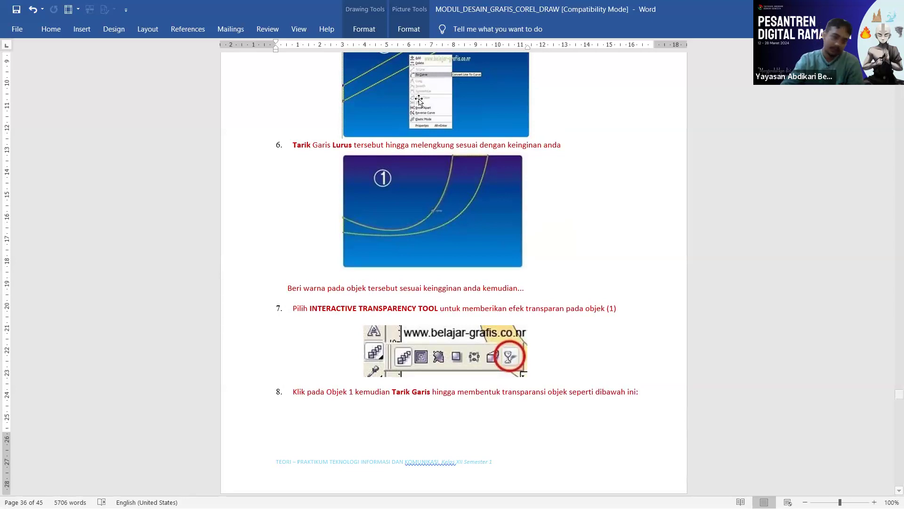
Switch back to CorelDRAW and apply a linear transparency to the white-outlined loop, fading from the card's blue side towards its yellow side
{"action": "key", "text": "alt+Tab"}
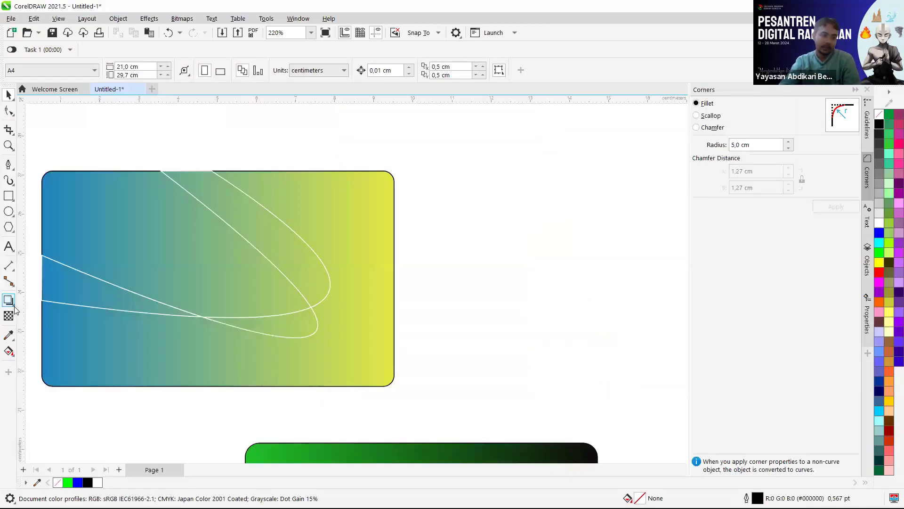
{"action": "left_click", "coordinate": [9, 316]}
{"action": "left_click", "coordinate": [73, 301]}
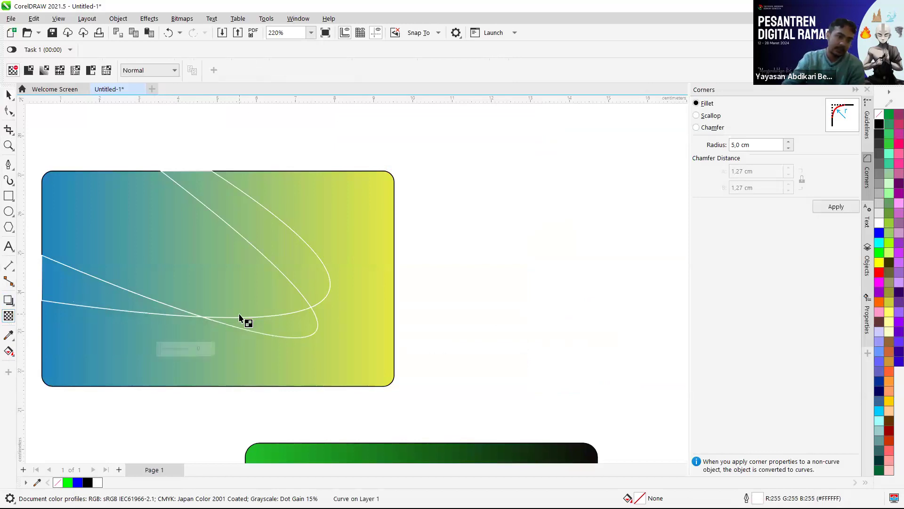
{"action": "left_click_drag", "start_coordinate": [114, 302], "coordinate": [418, 234]}
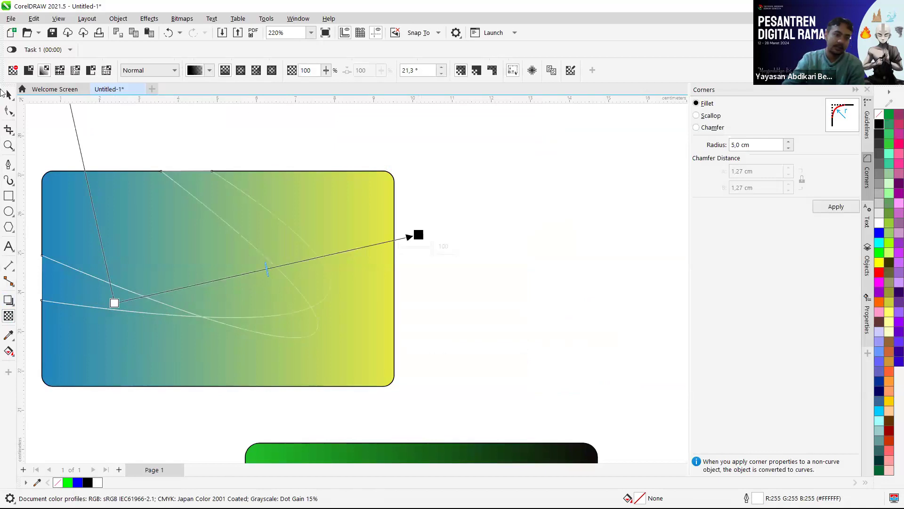
Select the transparent loop shape and fill it with light grey (#E6E6E6)
{"action": "left_click", "coordinate": [8, 96]}
{"action": "left_click", "coordinate": [239, 124]}
{"action": "left_click", "coordinate": [256, 217]}
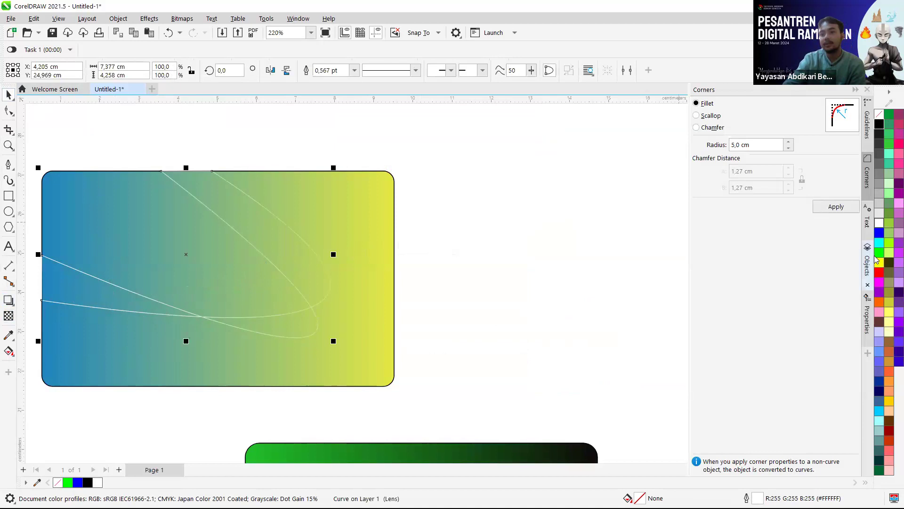
{"action": "left_click", "coordinate": [878, 215]}
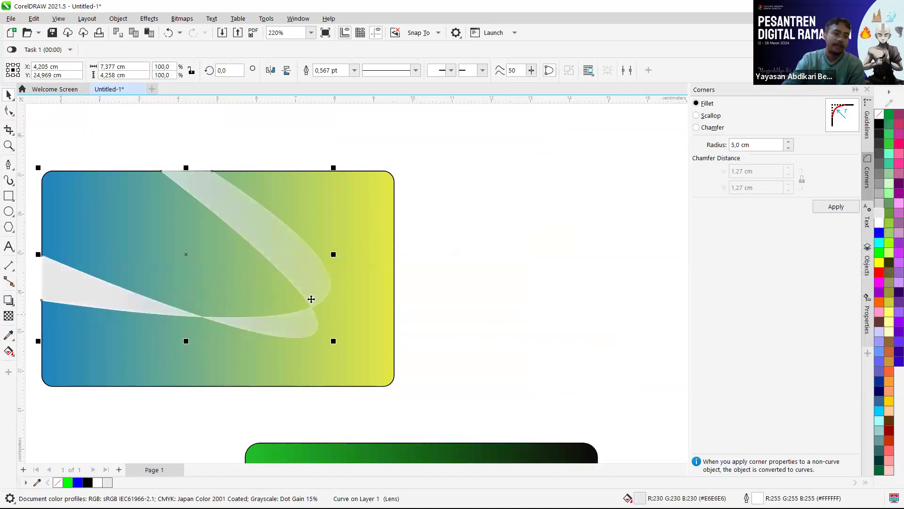
Bend the loop's two long edges with the Shape tool so they run side by side as one curved band without crossing
{"action": "left_click", "coordinate": [9, 111]}
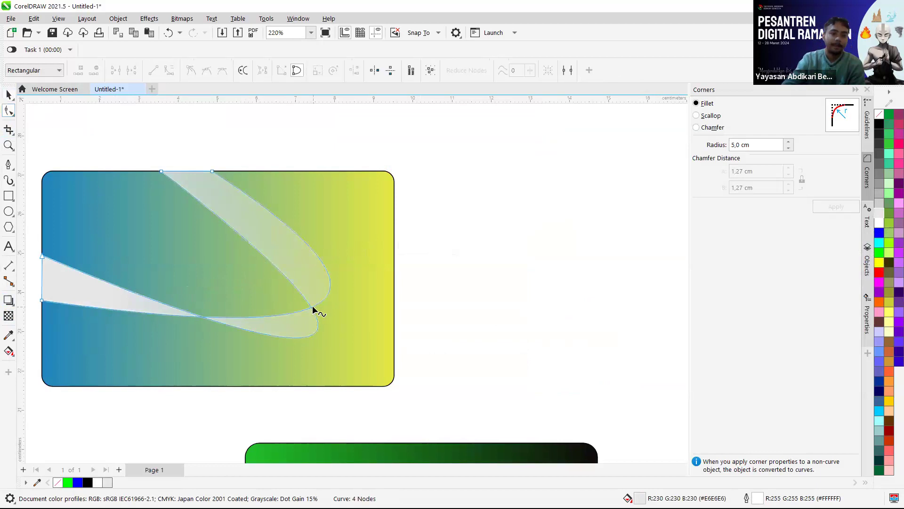
{"action": "left_click_drag", "start_coordinate": [290, 314], "coordinate": [218, 285]}
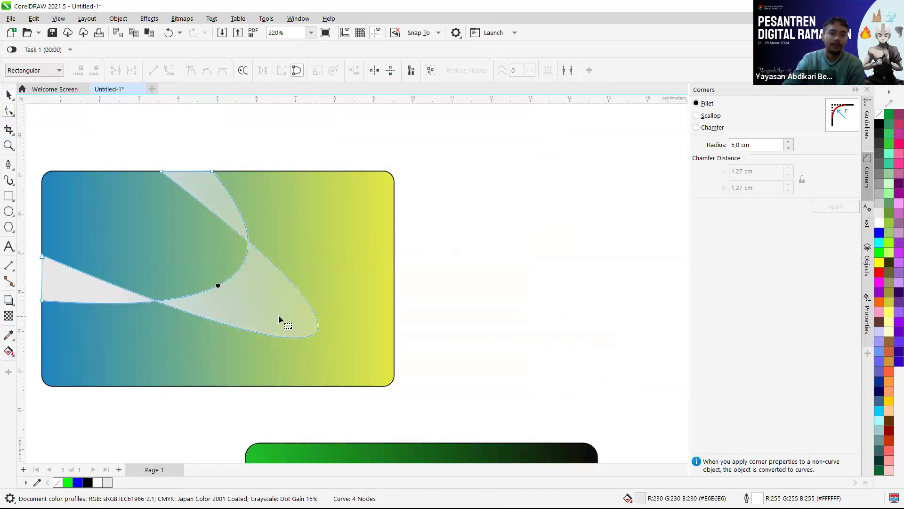
{"action": "left_click_drag", "start_coordinate": [248, 293], "coordinate": [282, 325]}
{"action": "left_click_drag", "start_coordinate": [191, 261], "coordinate": [253, 306]}
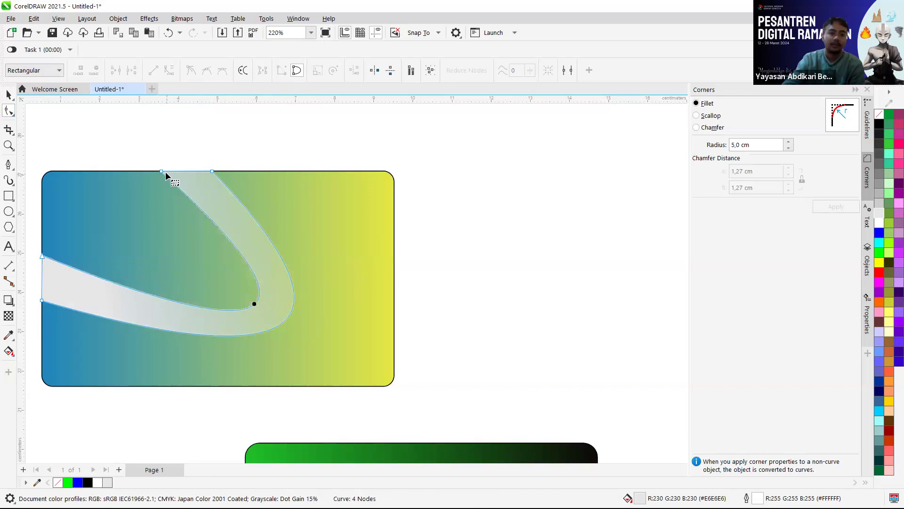
Move the band's inner node on the card's upper edge onto the neighbouring outer node so the band tapers to a point
{"action": "left_click_drag", "start_coordinate": [160, 174], "coordinate": [212, 176]}
{"action": "scroll", "coordinate": [221, 205], "scroll_direction": "up", "scroll_amount": 2}
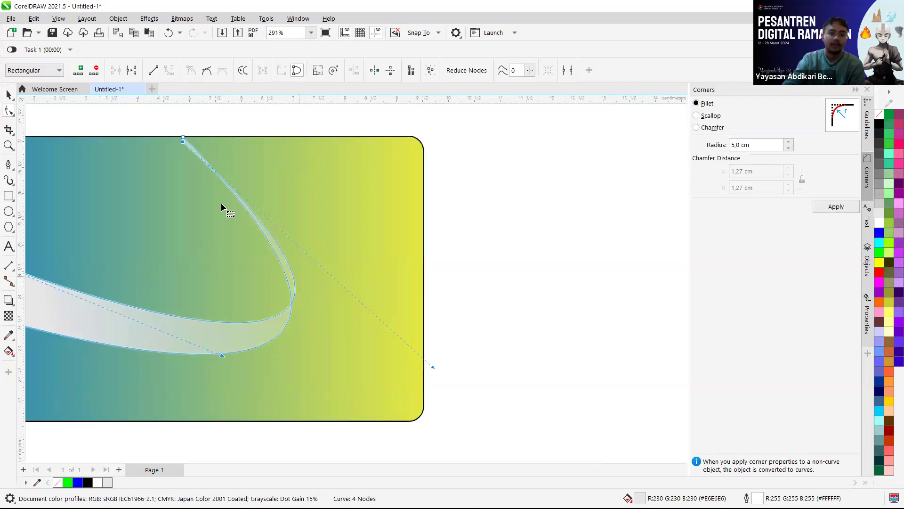
{"action": "scroll", "coordinate": [170, 115], "scroll_direction": "up", "scroll_amount": 2}
{"action": "scroll", "coordinate": [168, 116], "scroll_direction": "up", "scroll_amount": 2}
{"action": "scroll", "coordinate": [167, 117], "scroll_direction": "up", "scroll_amount": 1}
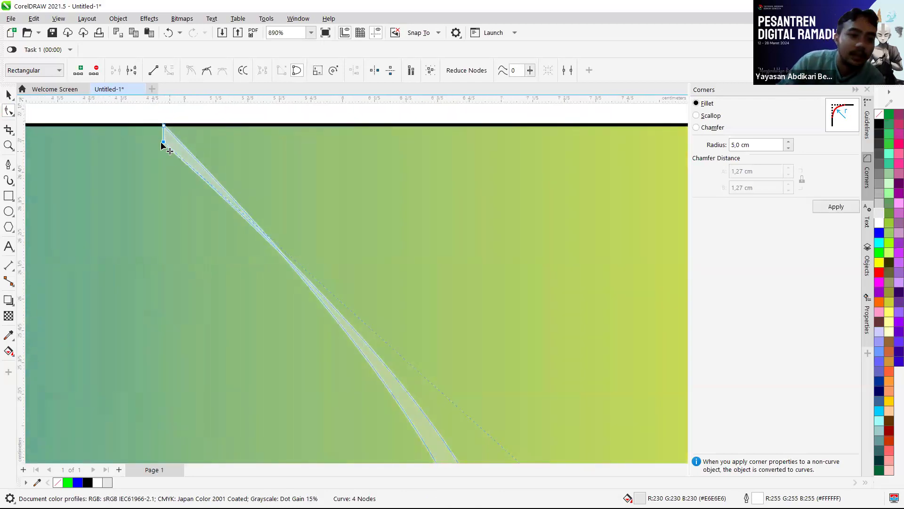
{"action": "left_click_drag", "start_coordinate": [163, 125], "coordinate": [163, 127]}
{"action": "scroll", "coordinate": [211, 150], "scroll_direction": "down", "scroll_amount": 7}
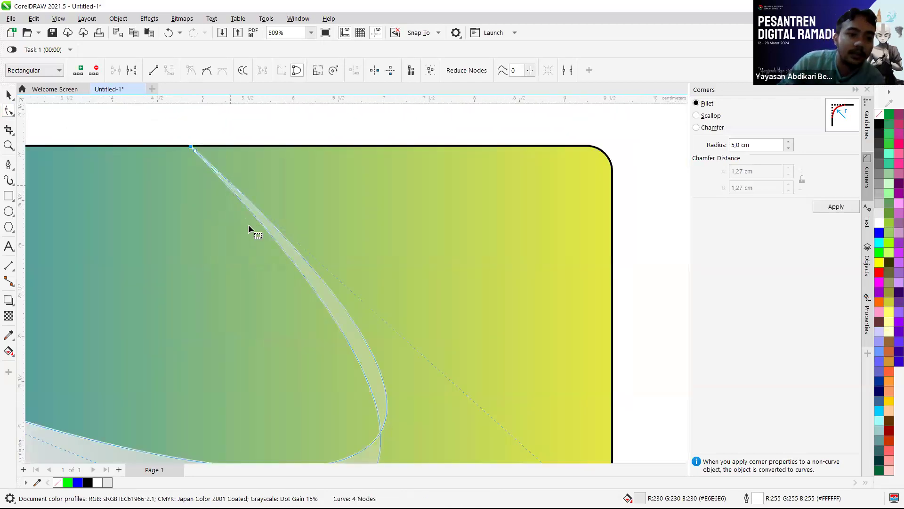
Lower the band's upper node on the card's blue edge by about 0.44 cm and bend the inner edge inward at the turn
{"action": "scroll", "coordinate": [94, 268], "scroll_direction": "up", "scroll_amount": 1}
{"action": "scroll", "coordinate": [78, 260], "scroll_direction": "up", "scroll_amount": 2}
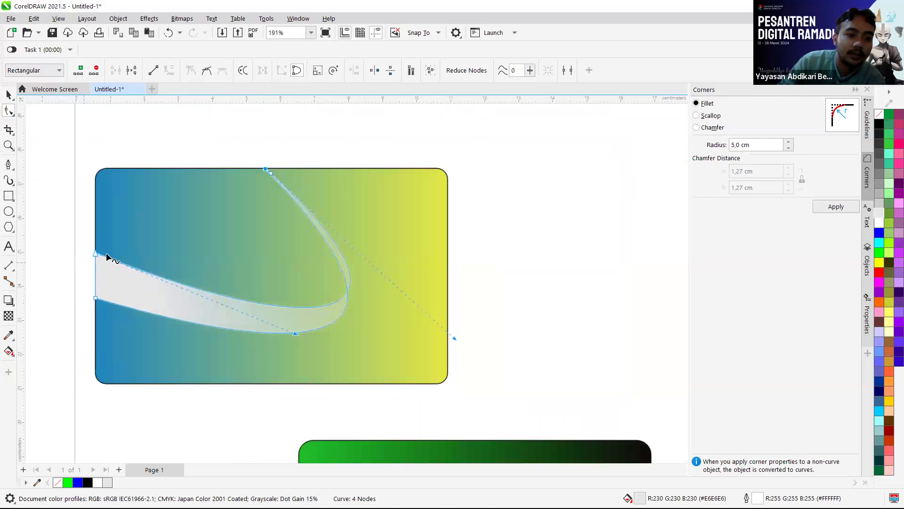
{"action": "left_click_drag", "start_coordinate": [99, 251], "coordinate": [104, 274]}
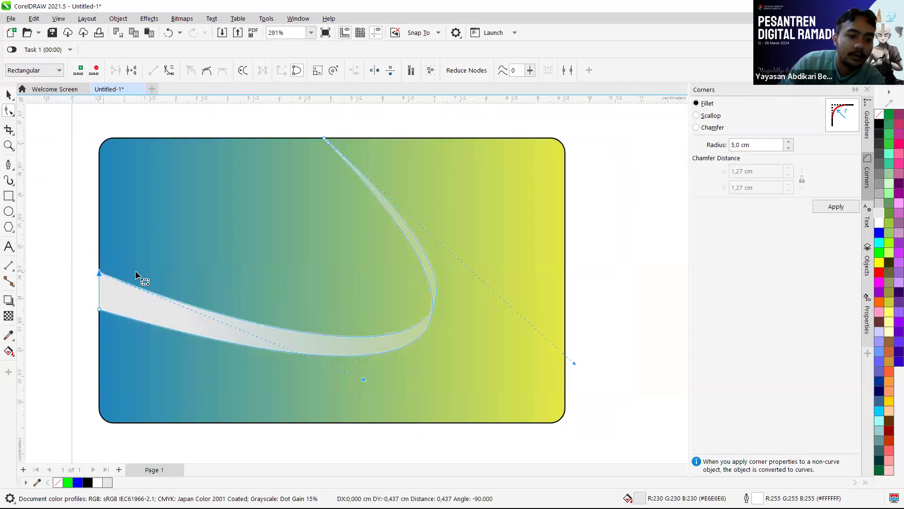
{"action": "scroll", "coordinate": [440, 304], "scroll_direction": "up", "scroll_amount": 2}
{"action": "left_click_drag", "start_coordinate": [438, 307], "coordinate": [410, 300]}
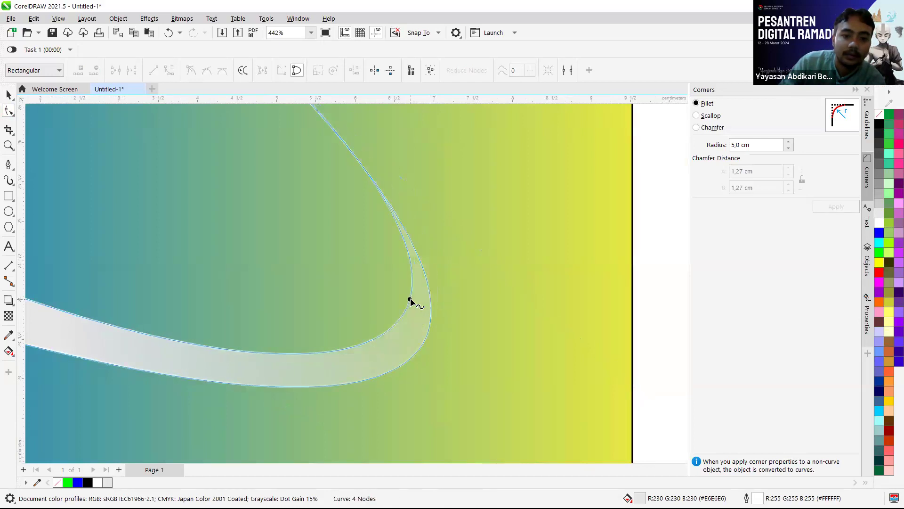
{"action": "scroll", "coordinate": [410, 301], "scroll_direction": "down", "scroll_amount": 6}
{"action": "scroll", "coordinate": [462, 307], "scroll_direction": "up", "scroll_amount": 3}
{"action": "left_click", "coordinate": [173, 356]}
{"action": "scroll", "coordinate": [173, 357], "scroll_direction": "up", "scroll_amount": 1}
{"action": "scroll", "coordinate": [279, 336], "scroll_direction": "down", "scroll_amount": 6}
{"action": "scroll", "coordinate": [263, 330], "scroll_direction": "up", "scroll_amount": 1}
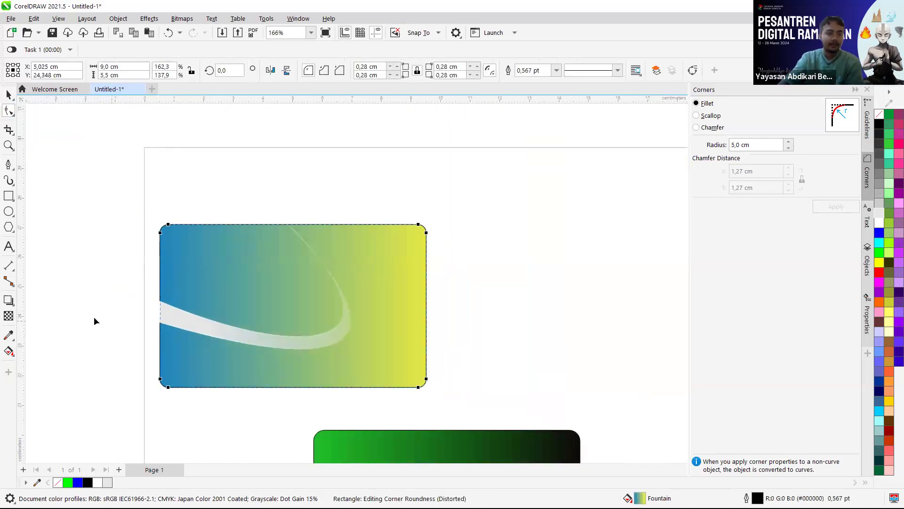
Readjust the band's linear transparency to about 28.8°, running from outside the card's blue edge to beyond its upper yellow corner
{"action": "left_click", "coordinate": [9, 315]}
{"action": "left_click", "coordinate": [206, 323]}
{"action": "left_click_drag", "start_coordinate": [187, 323], "coordinate": [353, 338]}
{"action": "left_click_drag", "start_coordinate": [181, 323], "coordinate": [144, 317]}
{"action": "left_click_drag", "start_coordinate": [353, 338], "coordinate": [438, 251]}
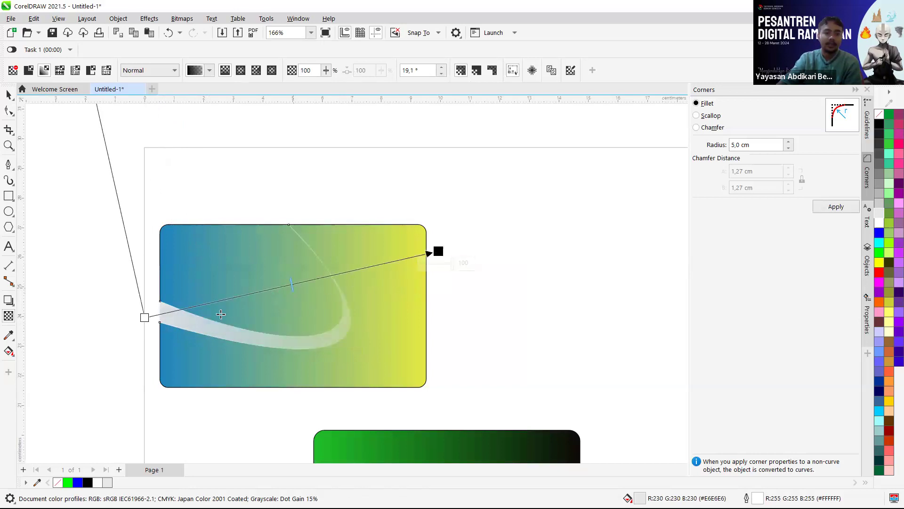
{"action": "left_click_drag", "start_coordinate": [219, 314], "coordinate": [457, 220]}
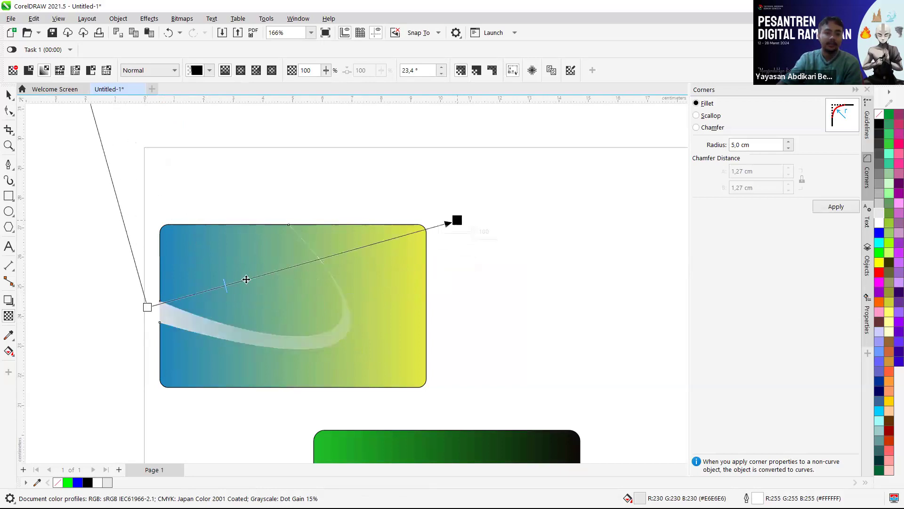
{"action": "left_click_drag", "start_coordinate": [147, 308], "coordinate": [139, 333]}
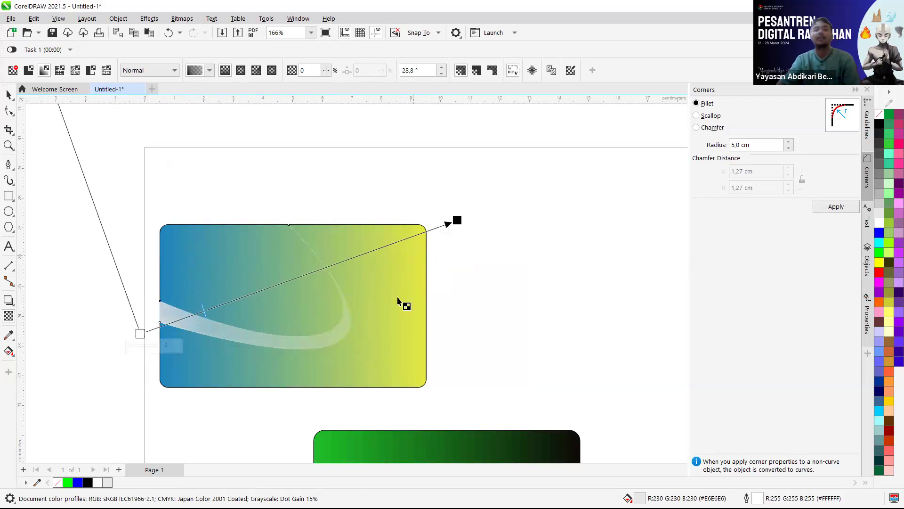
{"action": "scroll", "coordinate": [306, 298], "scroll_direction": "up", "scroll_amount": 1}
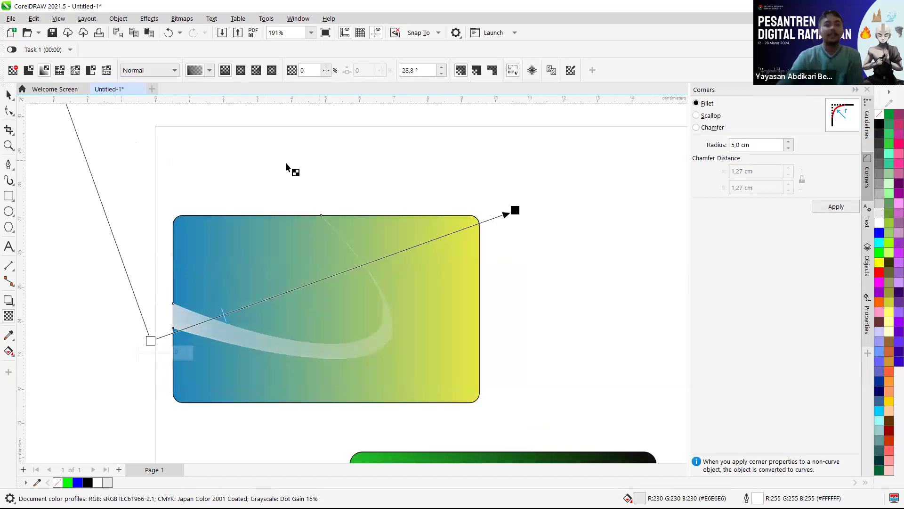
Recolour the curved band with an orange fill (#FF6600) and replace its white outline with green (#00FF00)
{"action": "left_click", "coordinate": [9, 95]}
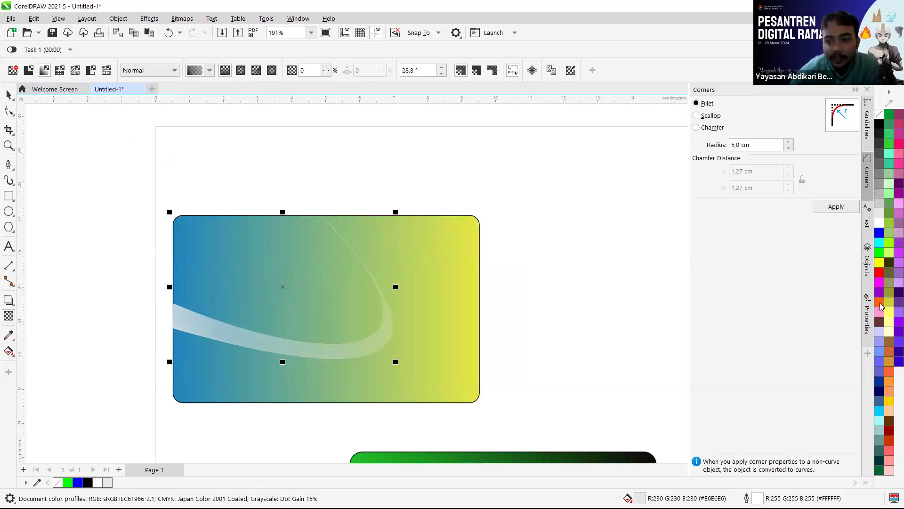
{"action": "right_click", "coordinate": [879, 117]}
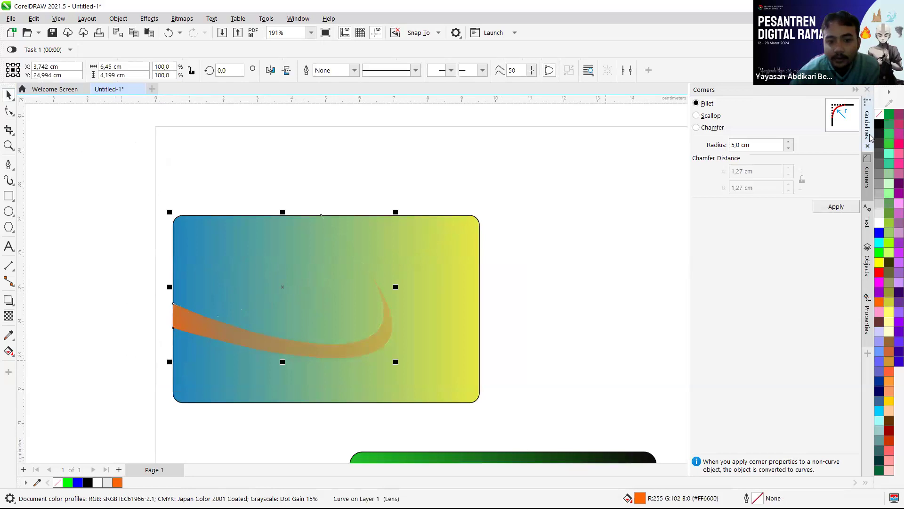
{"action": "right_click", "coordinate": [879, 255]}
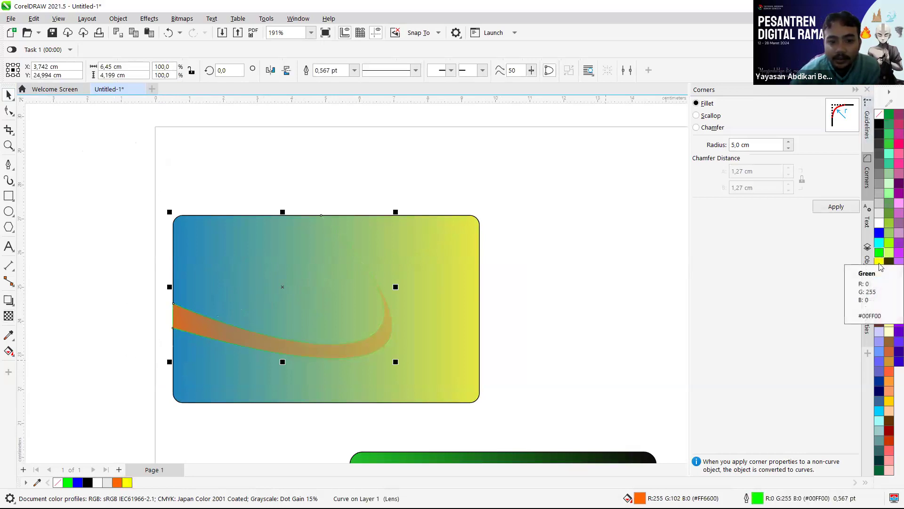
Fill the curved band with yellow (#FFFF00) and remove its green outline
{"action": "left_click", "coordinate": [880, 263]}
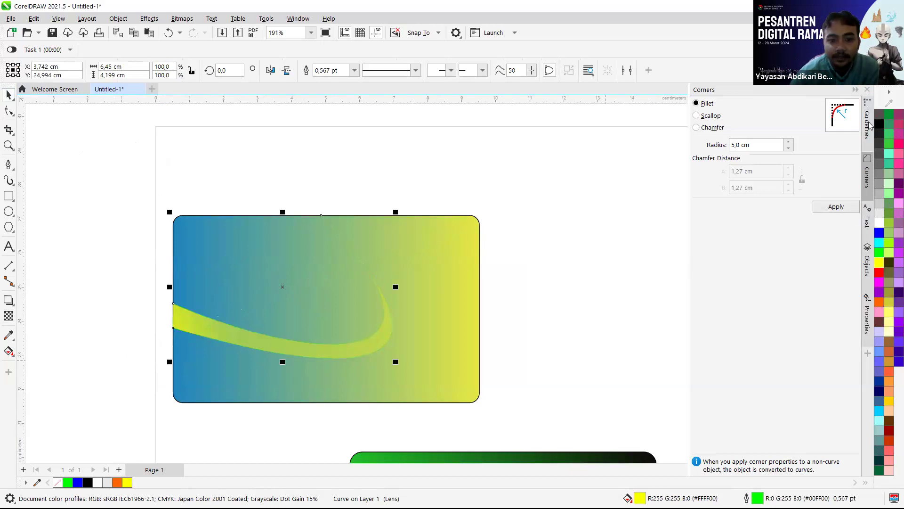
{"action": "left_click", "coordinate": [394, 315]}
{"action": "scroll", "coordinate": [394, 315], "scroll_direction": "down", "scroll_amount": 3}
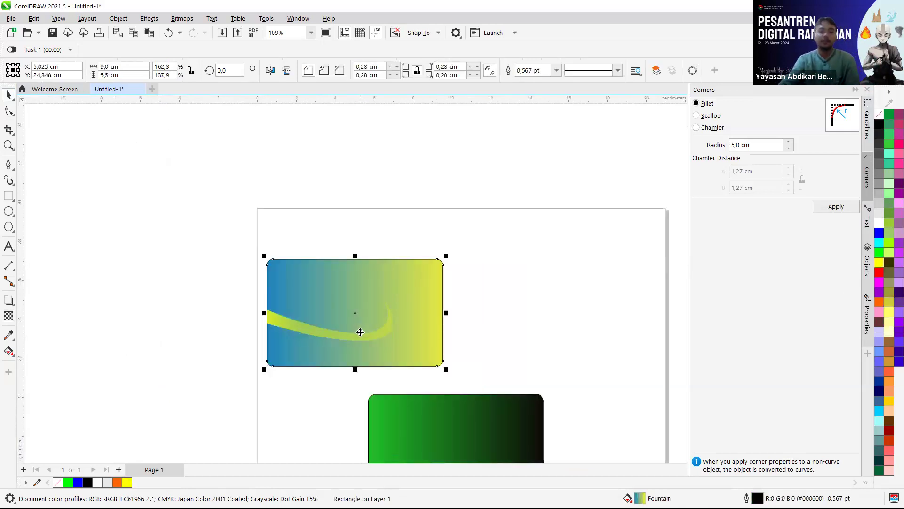
{"action": "left_click", "coordinate": [282, 323]}
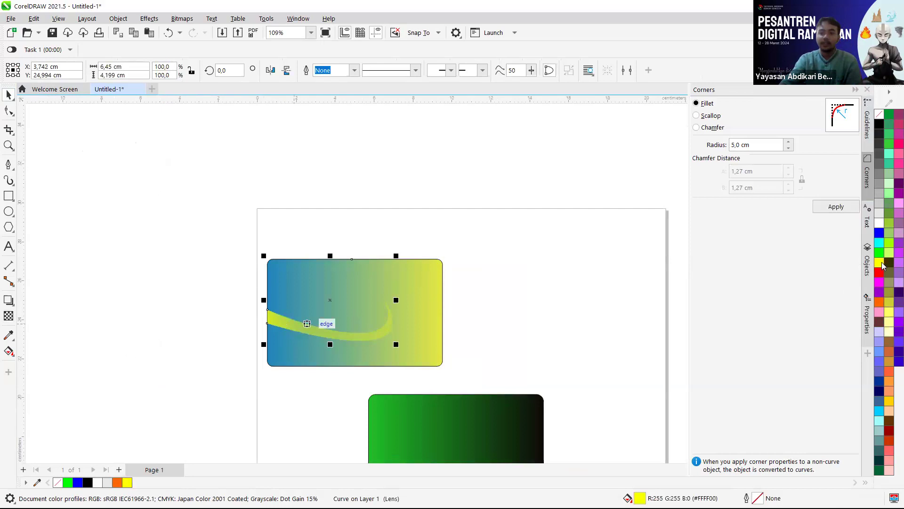
Try several blue fills on the curved band, including #6666CC and Navy Blue (#003399)
{"action": "left_click", "coordinate": [879, 361]}
{"action": "left_click", "coordinate": [880, 372]}
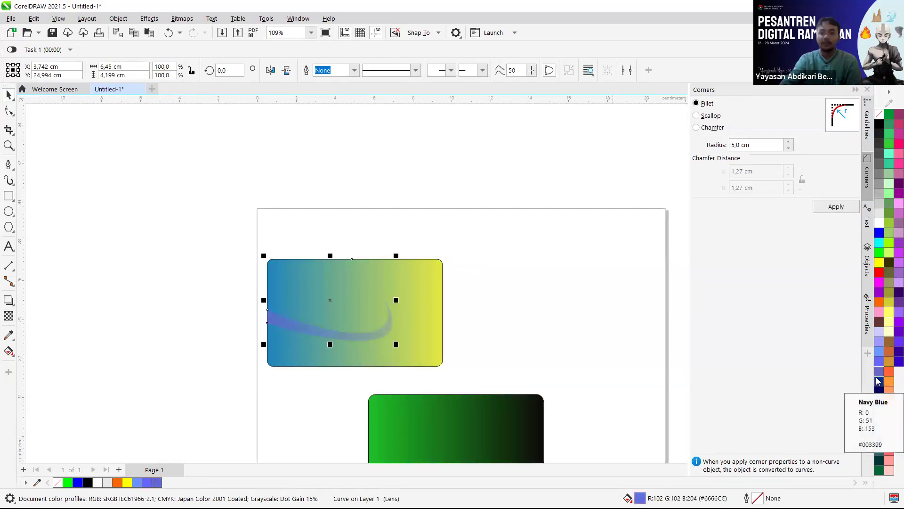
{"action": "left_click", "coordinate": [880, 387]}
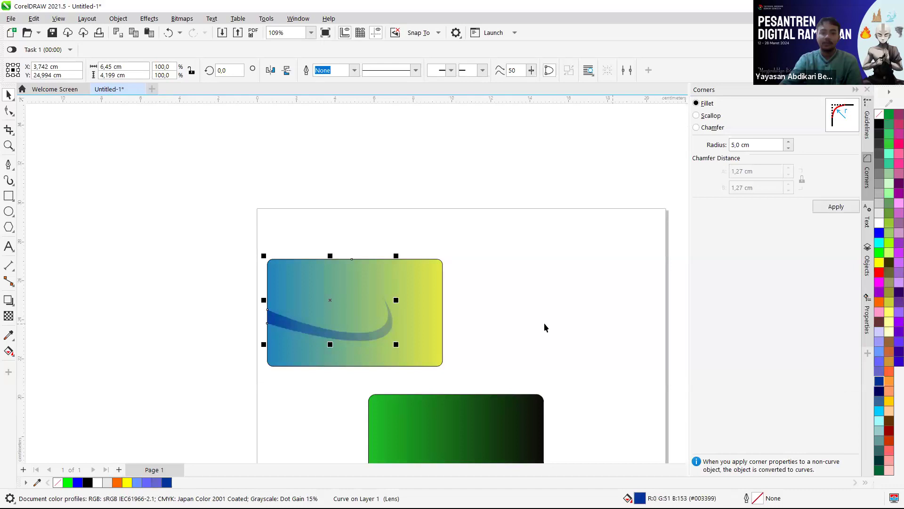
{"action": "scroll", "coordinate": [546, 323], "scroll_direction": "up", "scroll_amount": 2}
{"action": "left_click", "coordinate": [879, 391]}
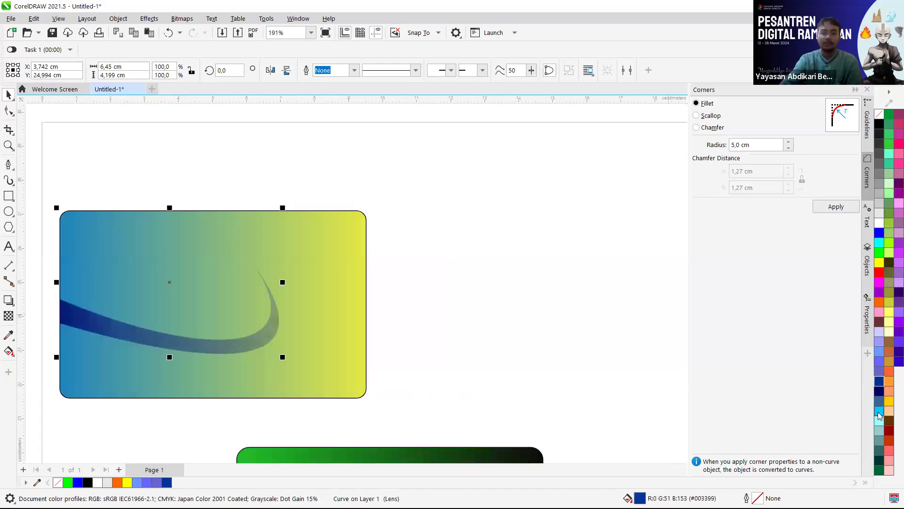
{"action": "left_click", "coordinate": [879, 412]}
{"action": "left_click", "coordinate": [880, 393]}
{"action": "left_click", "coordinate": [880, 382]}
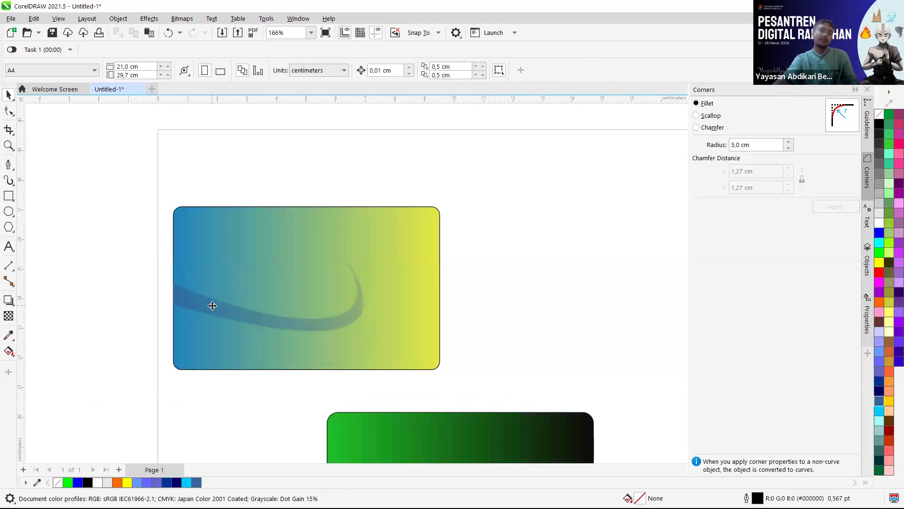
Fill the curved band with Deep Navy Blue (#000066) and deselect it
{"action": "left_click", "coordinate": [213, 305]}
{"action": "left_click", "coordinate": [177, 484]}
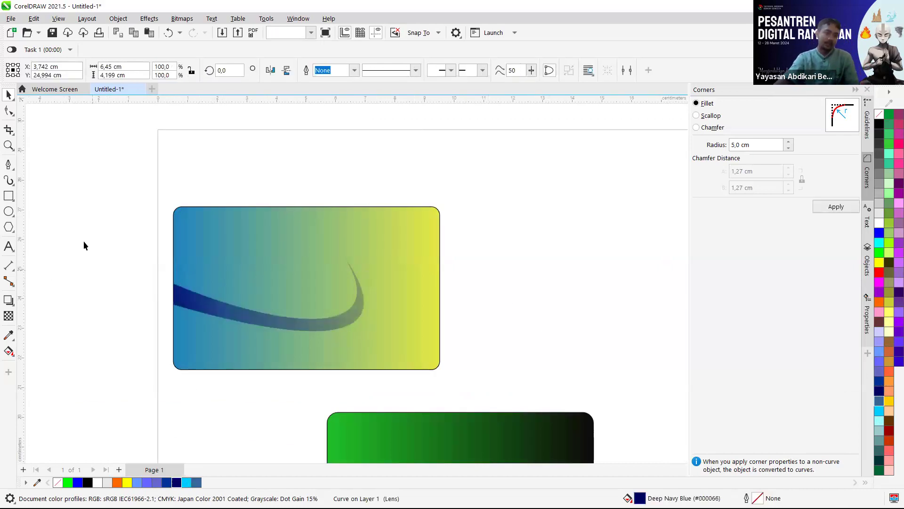
{"action": "left_click", "coordinate": [83, 241]}
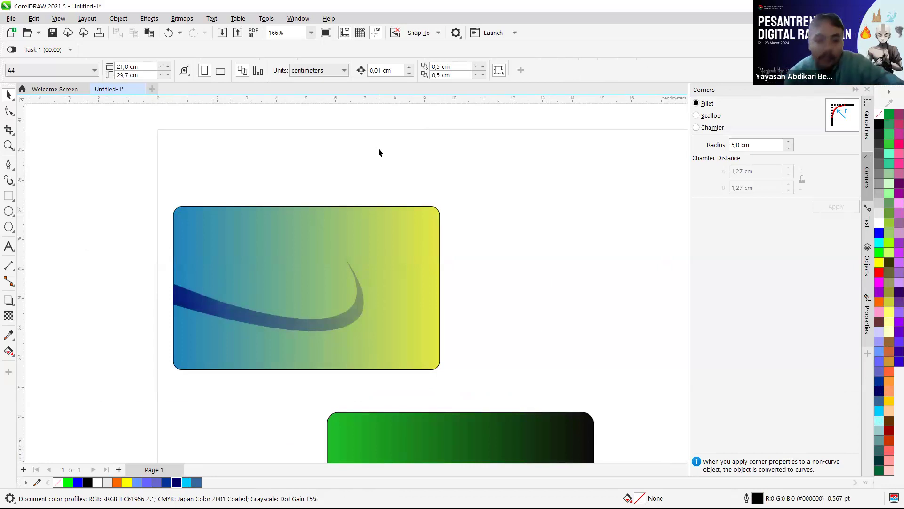
Review steps 7 to 10 of the Word module, covering transparency, Bezier lines and card text, and return to CorelDRAW
{"action": "key", "text": "alt+Tab"}
{"action": "scroll", "coordinate": [424, 304], "scroll_direction": "down", "scroll_amount": 3}
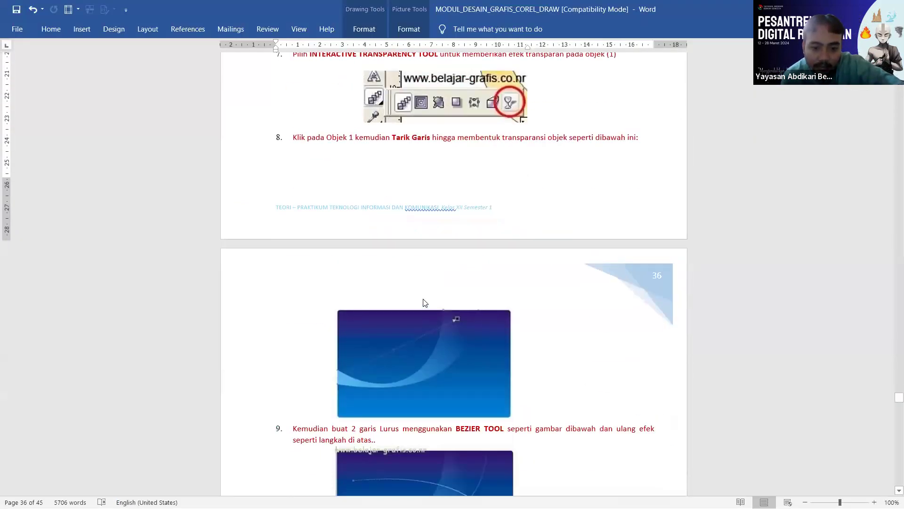
{"action": "scroll", "coordinate": [407, 311], "scroll_direction": "down", "scroll_amount": 6}
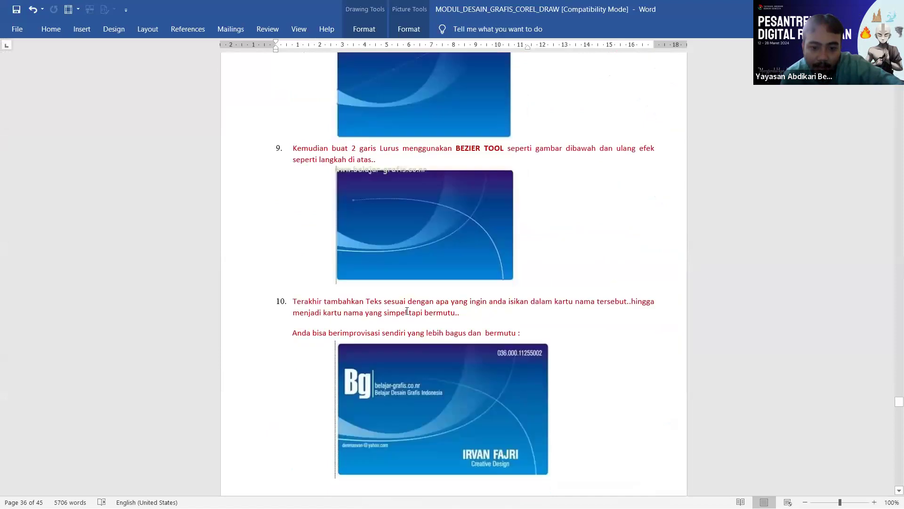
{"action": "scroll", "coordinate": [406, 310], "scroll_direction": "down", "scroll_amount": 2}
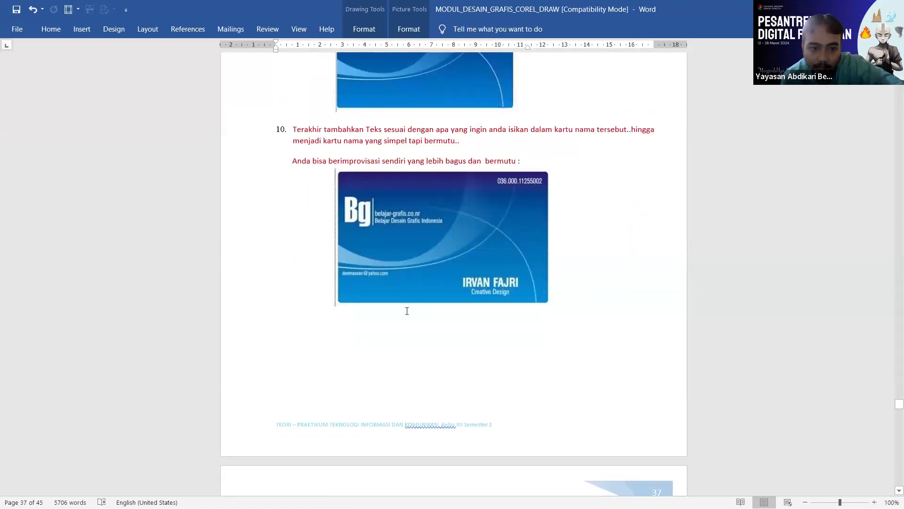
{"action": "scroll", "coordinate": [406, 309], "scroll_direction": "up", "scroll_amount": 2}
{"action": "scroll", "coordinate": [407, 311], "scroll_direction": "up", "scroll_amount": 5}
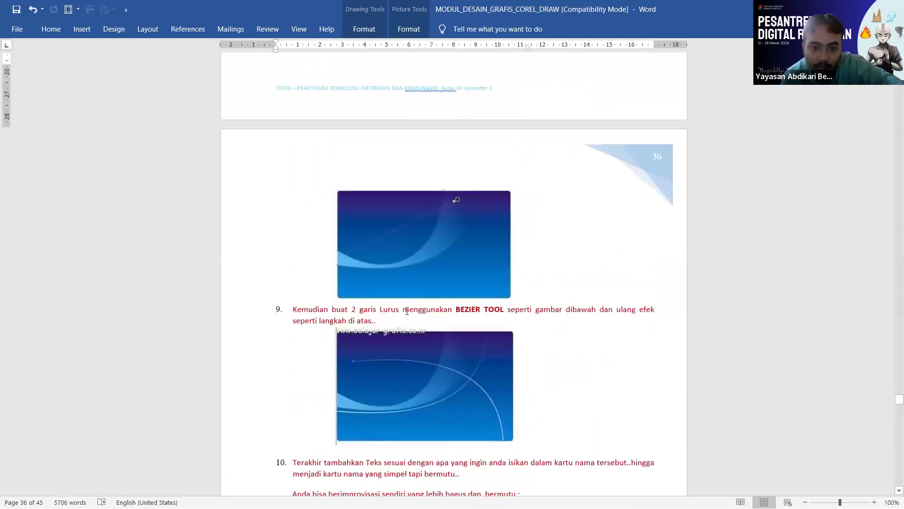
{"action": "scroll", "coordinate": [406, 312], "scroll_direction": "up", "scroll_amount": 3}
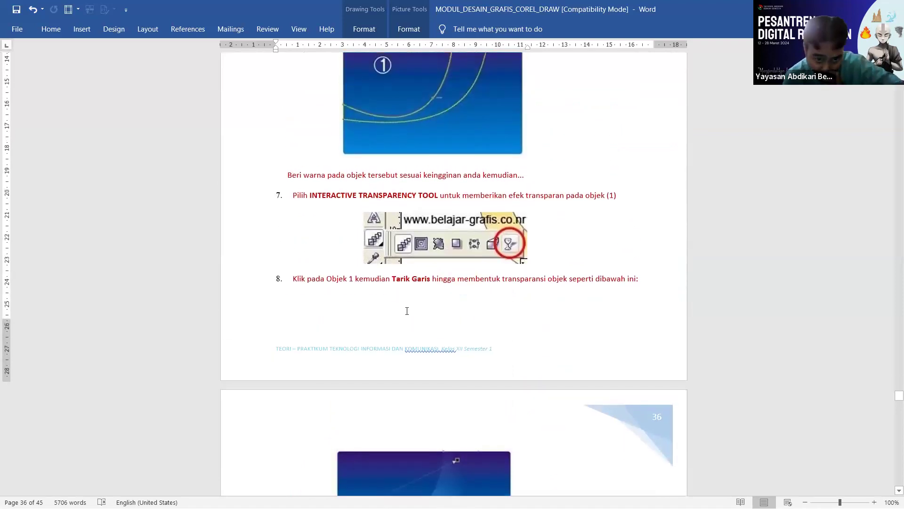
{"action": "scroll", "coordinate": [407, 311], "scroll_direction": "down", "scroll_amount": 1}
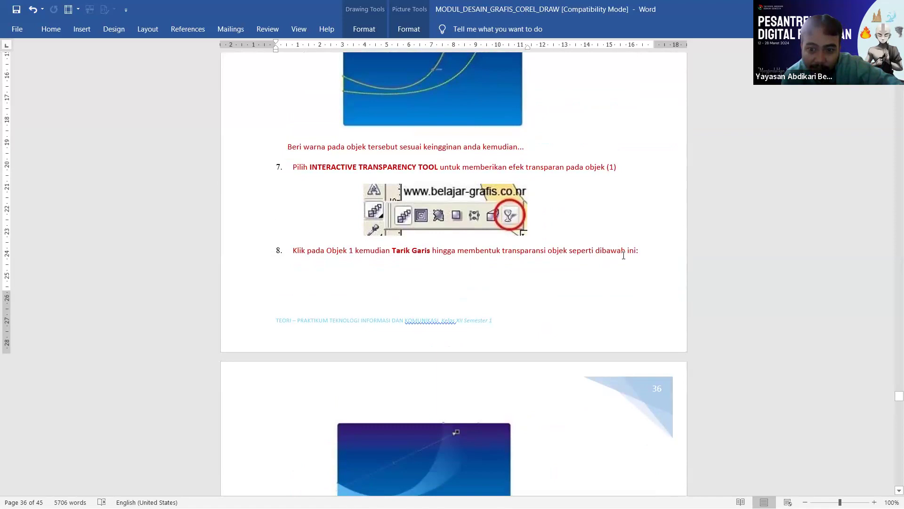
{"action": "scroll", "coordinate": [454, 296], "scroll_direction": "down", "scroll_amount": 4}
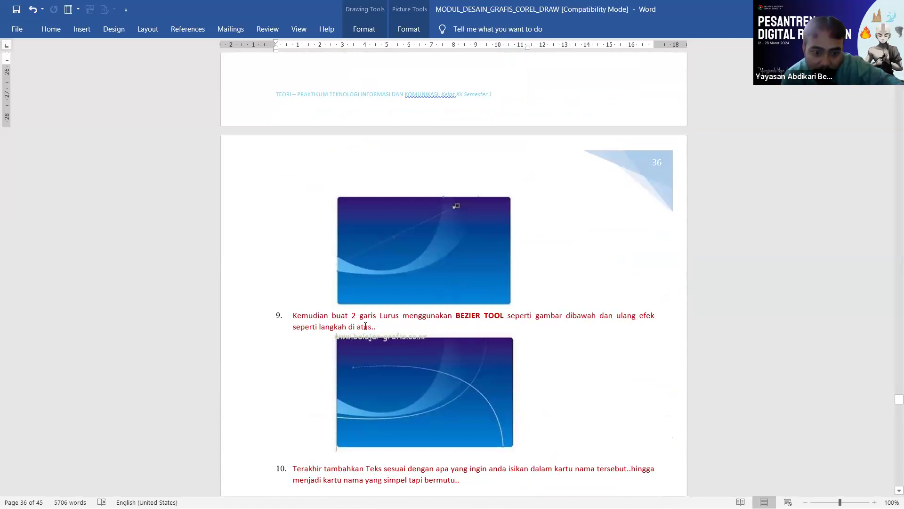
{"action": "scroll", "coordinate": [447, 335], "scroll_direction": "down", "scroll_amount": 2}
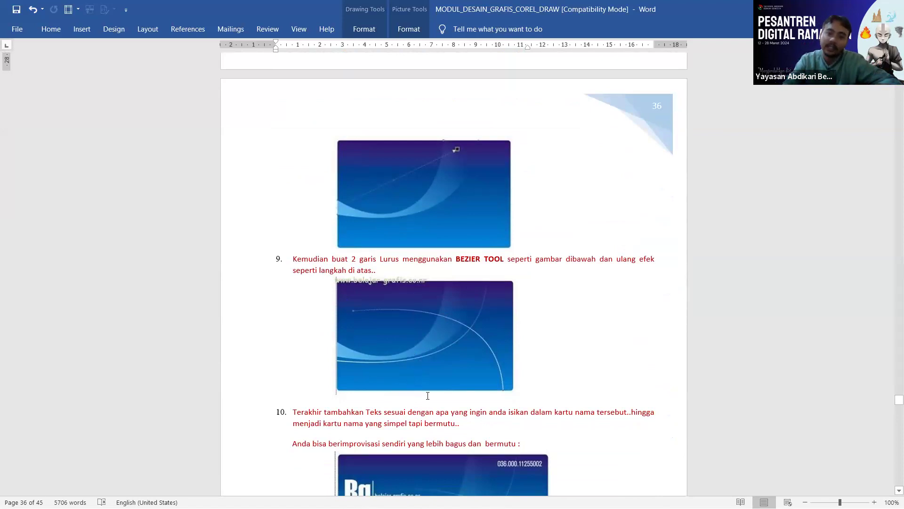
{"action": "scroll", "coordinate": [443, 351], "scroll_direction": "down", "scroll_amount": 3}
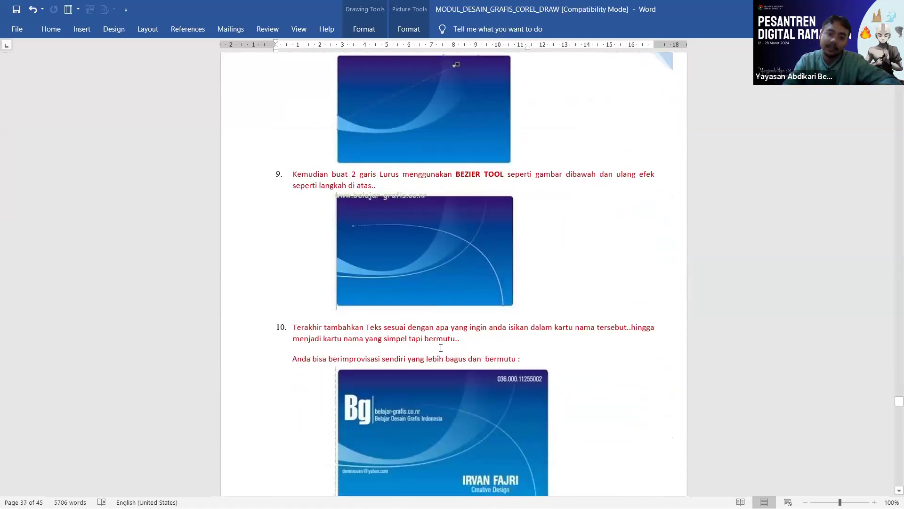
{"action": "scroll", "coordinate": [440, 350], "scroll_direction": "down", "scroll_amount": 1}
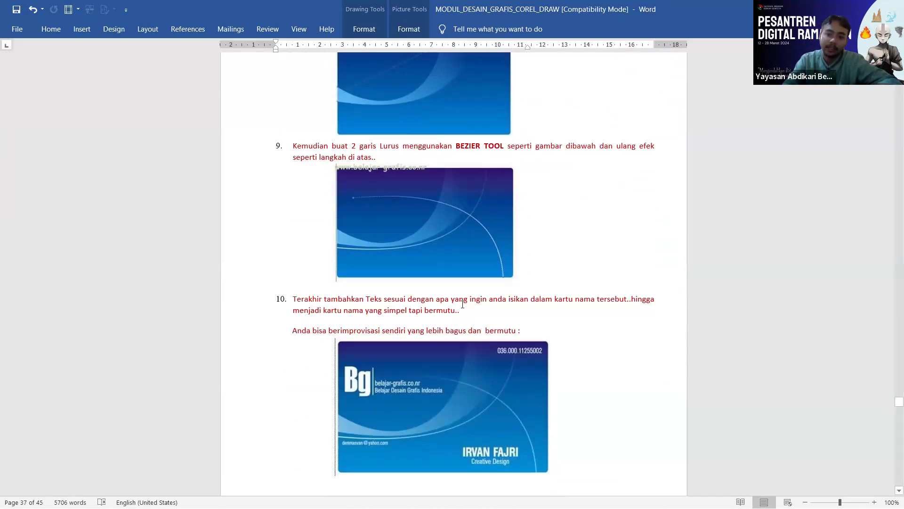
{"action": "scroll", "coordinate": [463, 306], "scroll_direction": "up", "scroll_amount": 2}
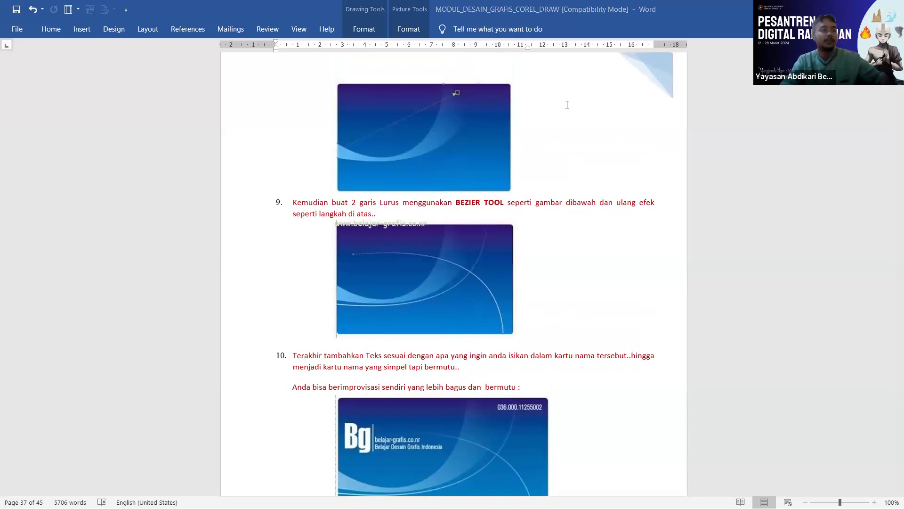
{"action": "key", "text": "alt+Tab"}
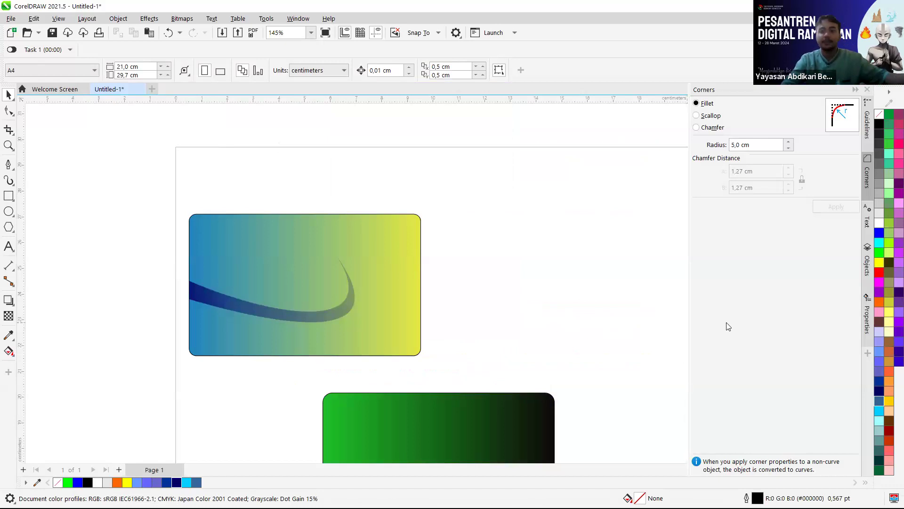
Draw a curved Pen line about 5.4 × 3.8 cm from the card's blue edge above the band to its lower edge
{"action": "scroll", "coordinate": [349, 332], "scroll_direction": "up", "scroll_amount": 1}
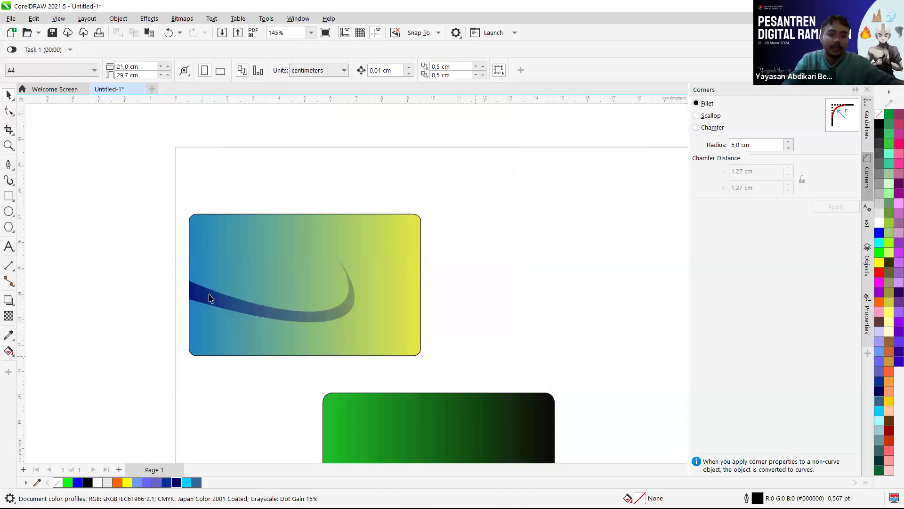
{"action": "left_click", "coordinate": [176, 290]}
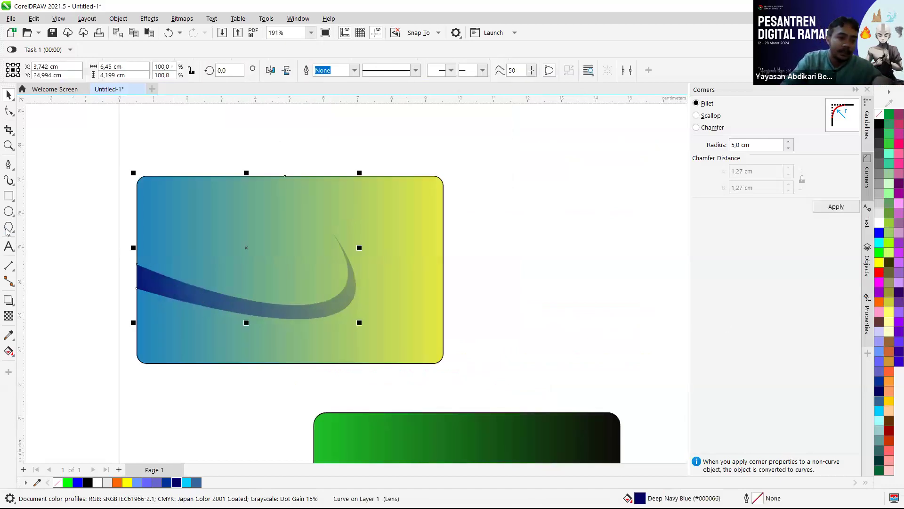
{"action": "left_click", "coordinate": [8, 165]}
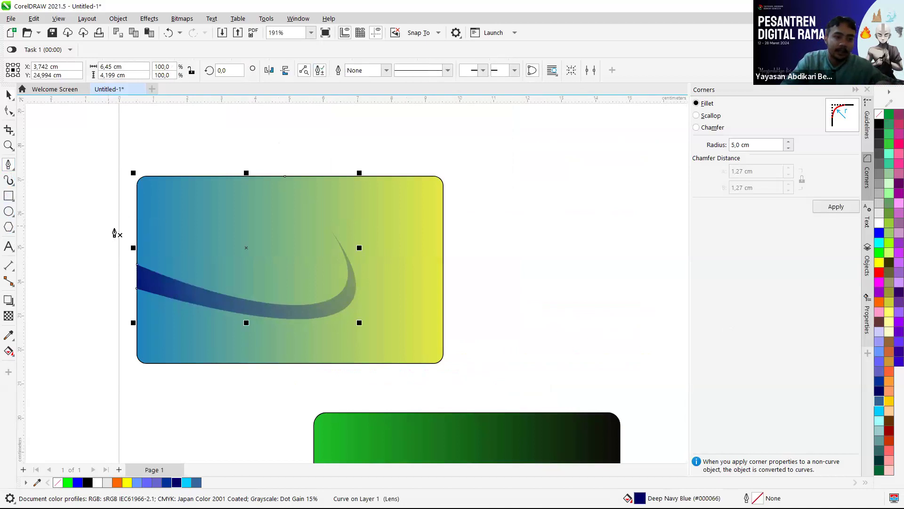
{"action": "left_click", "coordinate": [138, 233]}
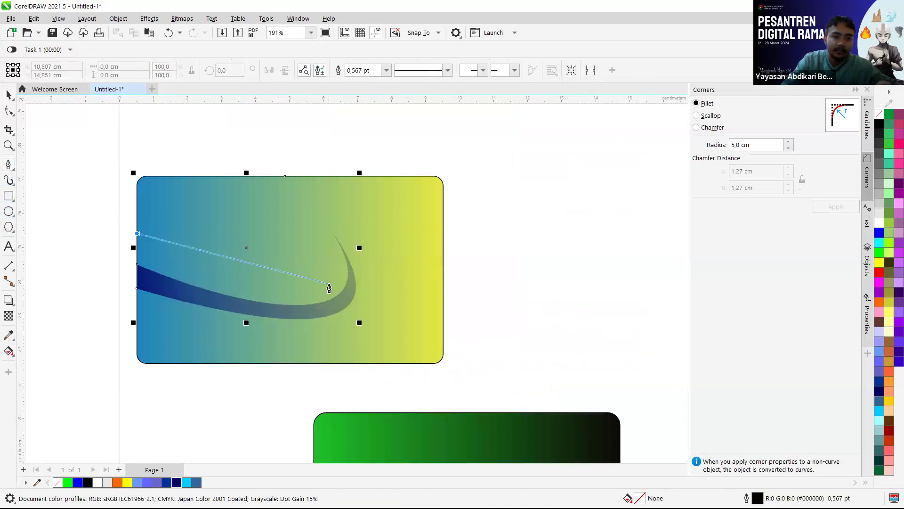
{"action": "left_click_drag", "start_coordinate": [307, 304], "coordinate": [322, 369]}
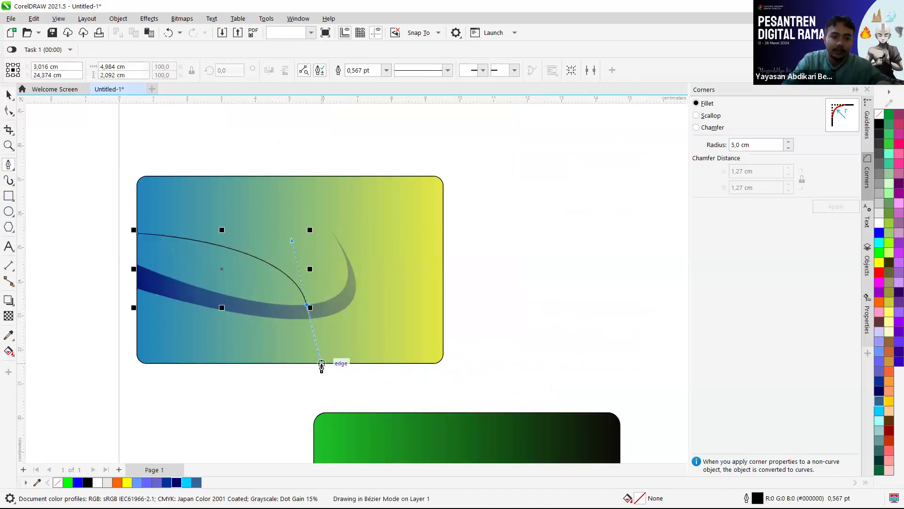
{"action": "left_click", "coordinate": [321, 364]}
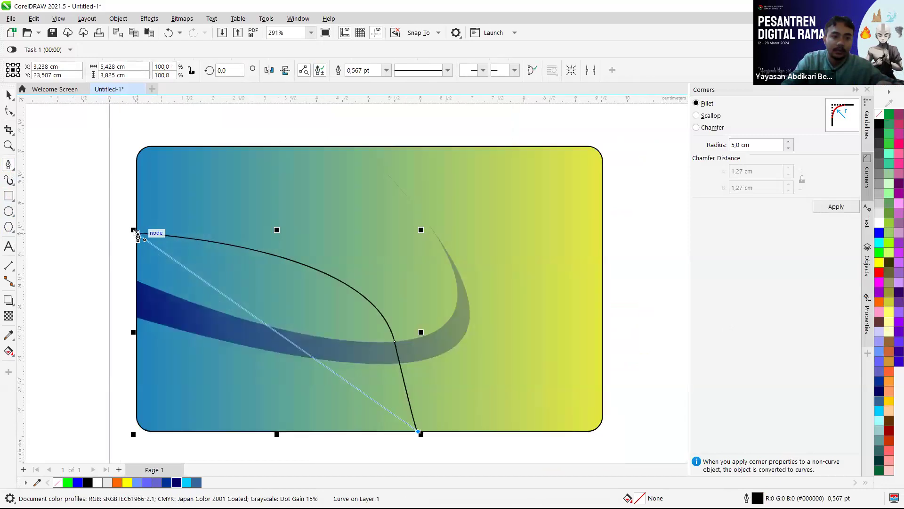
Undo the accidental displacement of the drawn Pen curve and delete the curve
{"action": "scroll", "coordinate": [135, 231], "scroll_direction": "up", "scroll_amount": 2}
{"action": "left_click_drag", "start_coordinate": [136, 233], "coordinate": [276, 278]}
{"action": "key", "text": "ctrl+z"}
{"action": "key", "text": "shift+s"}
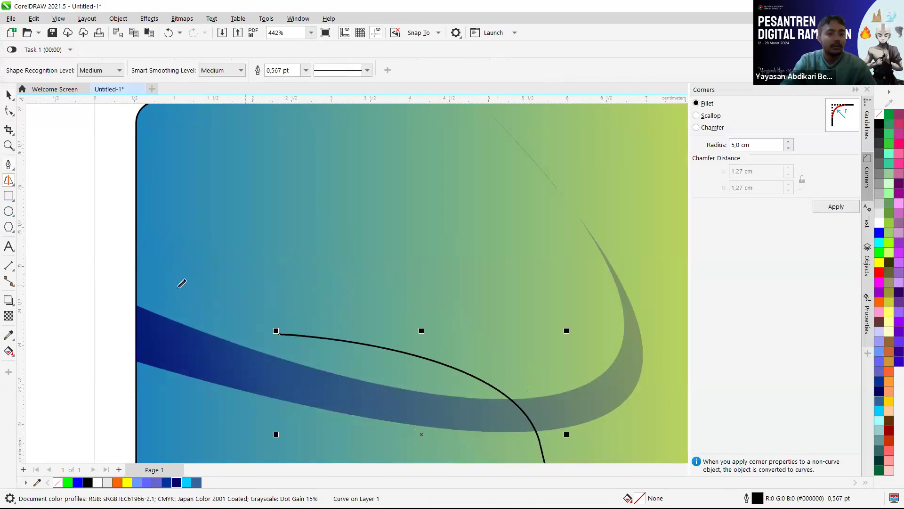
{"action": "scroll", "coordinate": [184, 285], "scroll_direction": "down", "scroll_amount": 1}
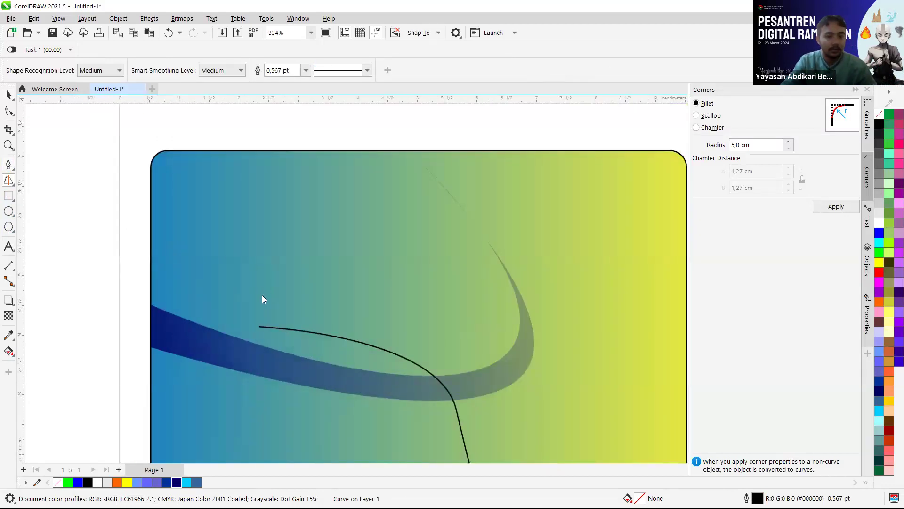
{"action": "left_click", "coordinate": [7, 96]}
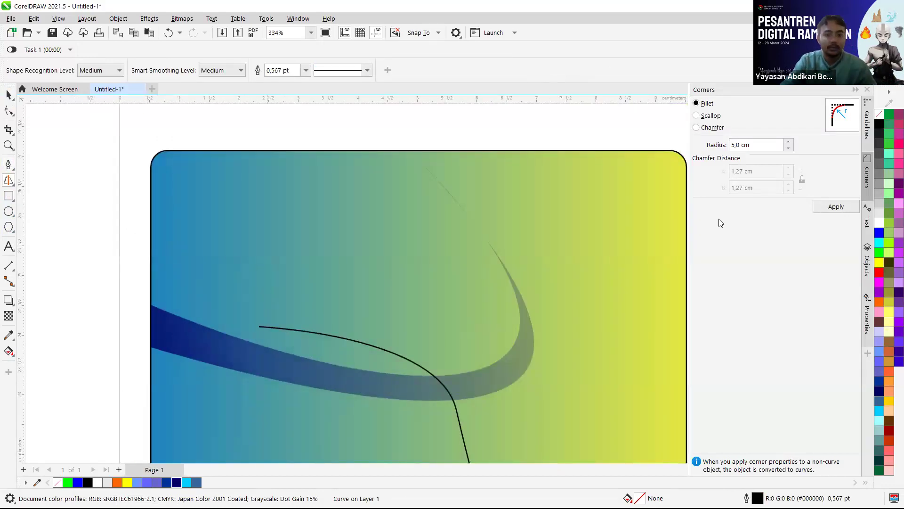
{"action": "key", "text": "ctrl+s"}
{"action": "key", "text": "Escape"}
{"action": "scroll", "coordinate": [448, 269], "scroll_direction": "down", "scroll_amount": 2}
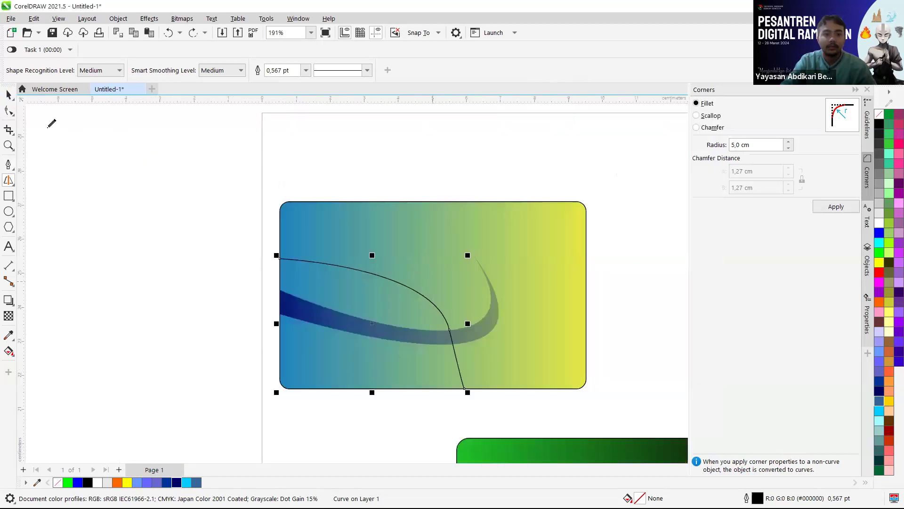
{"action": "key", "text": "space"}
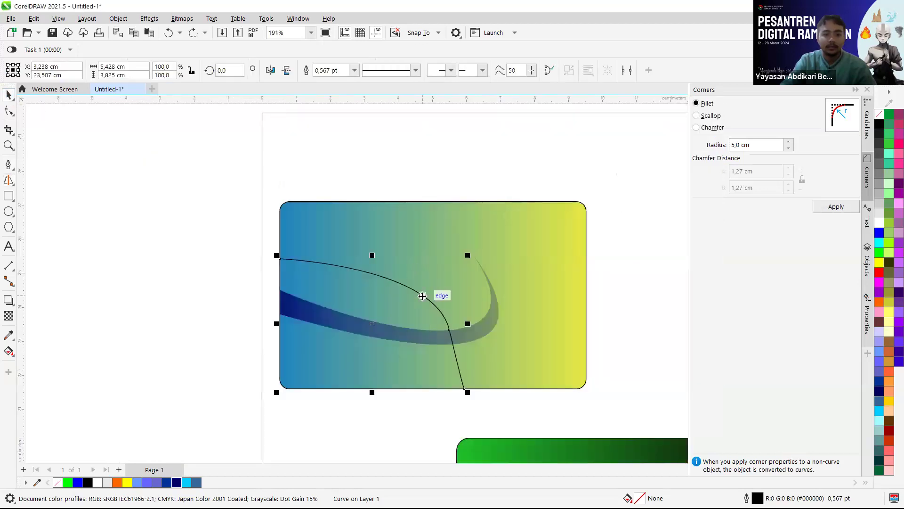
{"action": "key", "text": "Delete"}
Duplicate the navy curved band and place the copy about 0.65 cm below the original
{"action": "scroll", "coordinate": [374, 316], "scroll_direction": "up", "scroll_amount": 1}
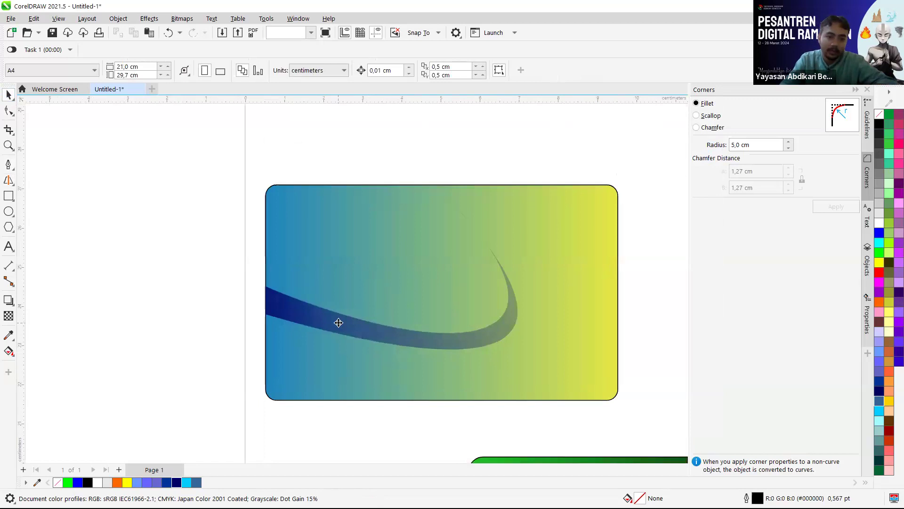
{"action": "left_click", "coordinate": [339, 322]}
{"action": "left_click", "coordinate": [228, 301]}
{"action": "left_click", "coordinate": [293, 301]}
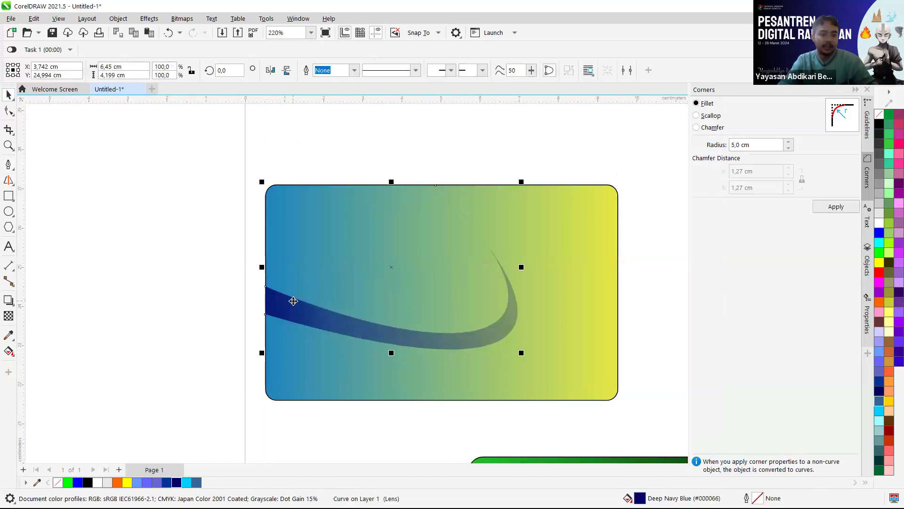
{"action": "key", "text": "ctrl+d"}
{"action": "left_click_drag", "start_coordinate": [358, 298], "coordinate": [351, 356]}
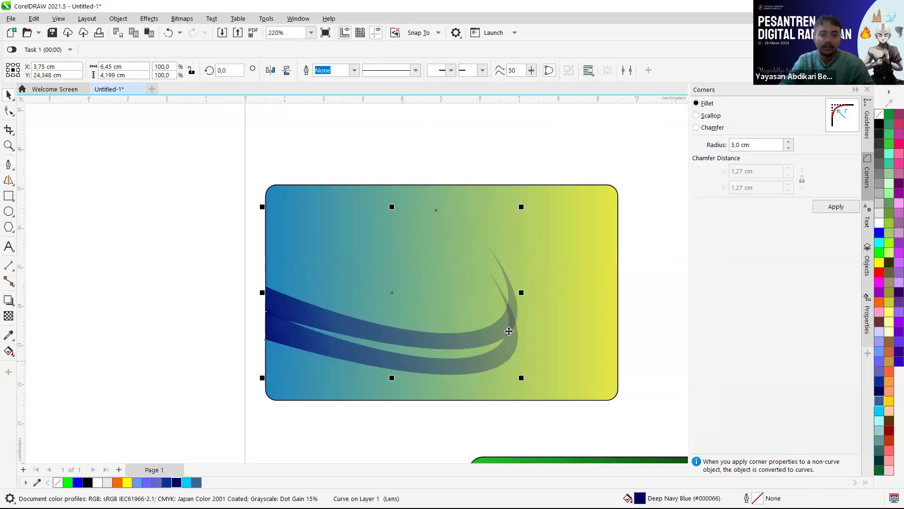
Stretch the lower navy band copy horizontally toward the card's yellow side to about 7.19 cm wide
{"action": "left_click_drag", "start_coordinate": [521, 292], "coordinate": [534, 288]}
{"action": "left_click_drag", "start_coordinate": [554, 282], "coordinate": [553, 282]}
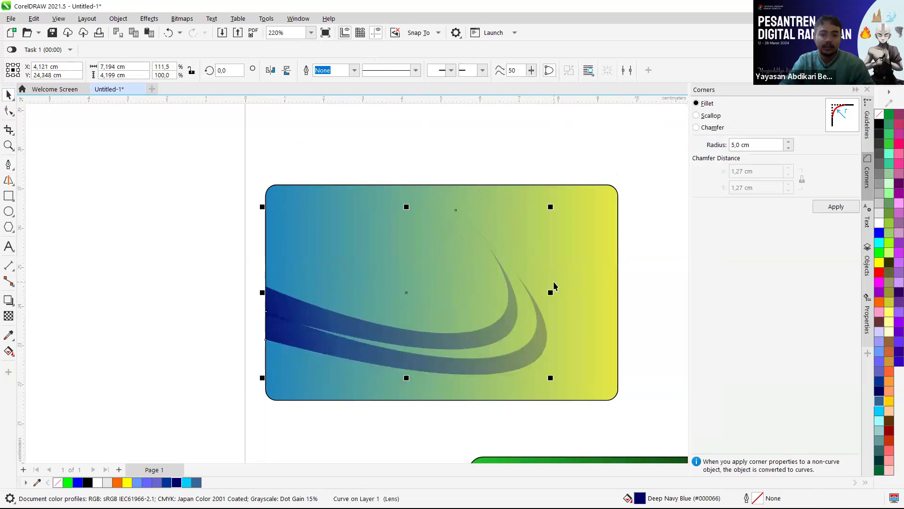
{"action": "scroll", "coordinate": [537, 316], "scroll_direction": "up", "scroll_amount": 2}
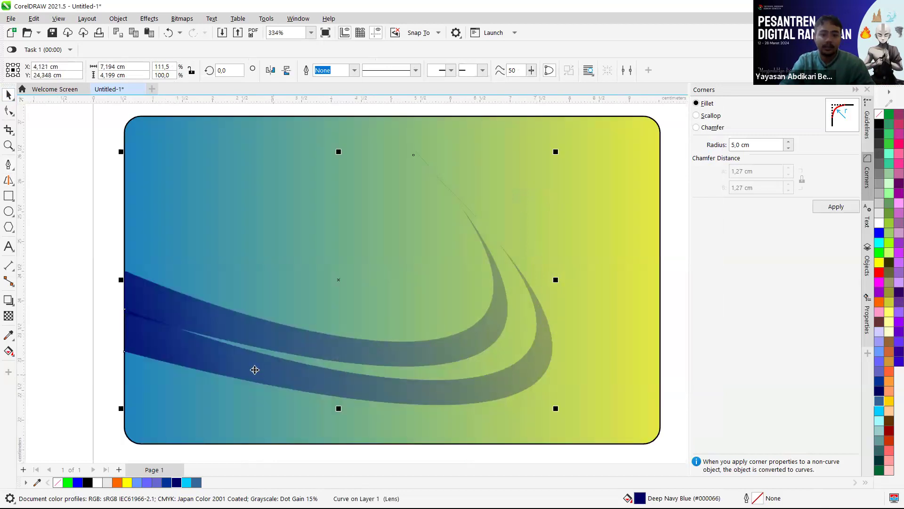
{"action": "scroll", "coordinate": [252, 357], "scroll_direction": "up", "scroll_amount": 1}
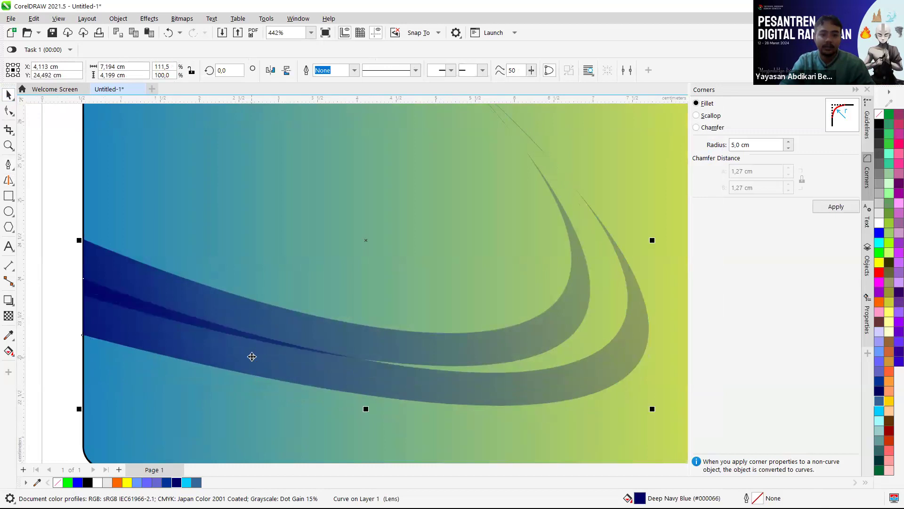
Move the lower band copy's upper node down along the card's blue edge to narrow that end and separate the bands
{"action": "left_click", "coordinate": [9, 110]}
{"action": "left_click_drag", "start_coordinate": [84, 280], "coordinate": [80, 311]}
{"action": "scroll", "coordinate": [85, 292], "scroll_direction": "up", "scroll_amount": 2}
{"action": "scroll", "coordinate": [81, 283], "scroll_direction": "up", "scroll_amount": 1}
{"action": "scroll", "coordinate": [81, 307], "scroll_direction": "up", "scroll_amount": 1}
{"action": "scroll", "coordinate": [164, 336], "scroll_direction": "down", "scroll_amount": 6}
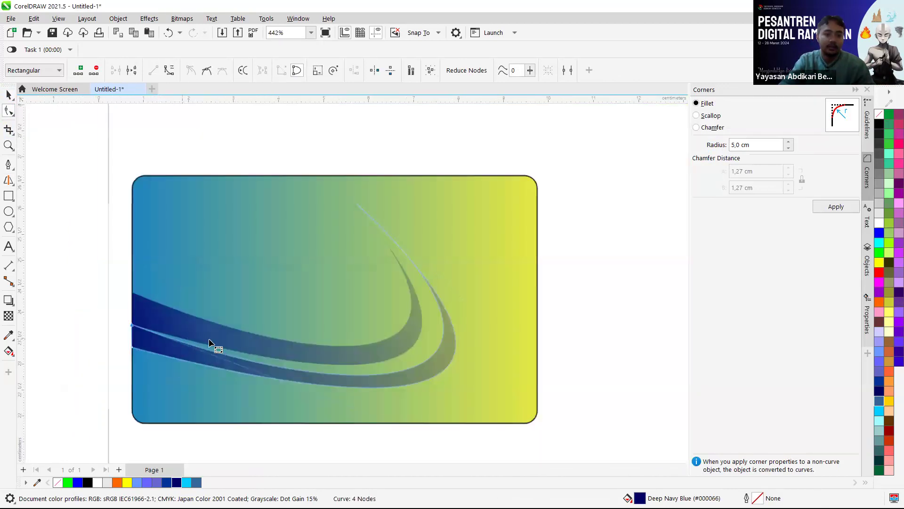
{"action": "scroll", "coordinate": [209, 338], "scroll_direction": "down", "scroll_amount": 6}
{"action": "left_click", "coordinate": [9, 98]}
{"action": "left_click", "coordinate": [521, 302]}
{"action": "scroll", "coordinate": [521, 301], "scroll_direction": "down", "scroll_amount": 2}
{"action": "scroll", "coordinate": [344, 314], "scroll_direction": "up", "scroll_amount": 2}
{"action": "scroll", "coordinate": [255, 363], "scroll_direction": "up", "scroll_amount": 2}
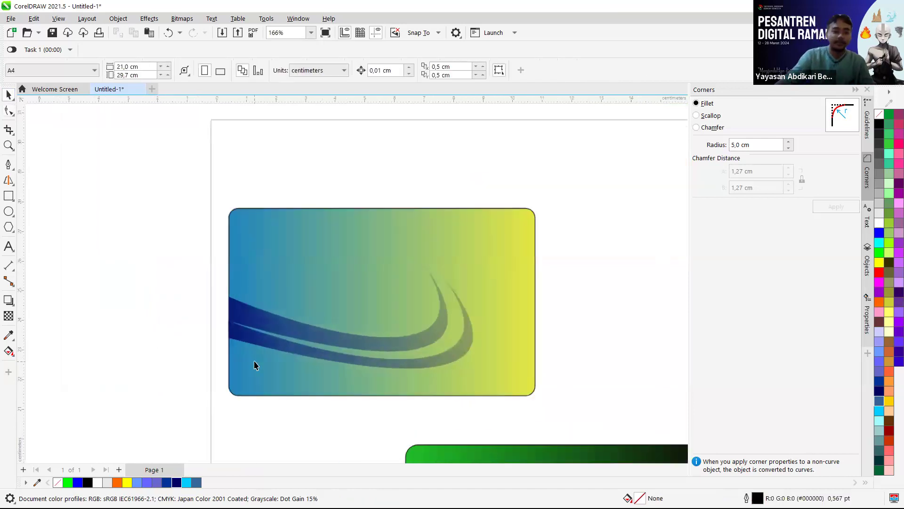
Delete the lower navy band copy from the card, keeping only the original band
{"action": "scroll", "coordinate": [254, 365], "scroll_direction": "up", "scroll_amount": 2}
{"action": "left_click", "coordinate": [273, 347]}
{"action": "left_click_drag", "start_coordinate": [270, 349], "coordinate": [268, 350]}
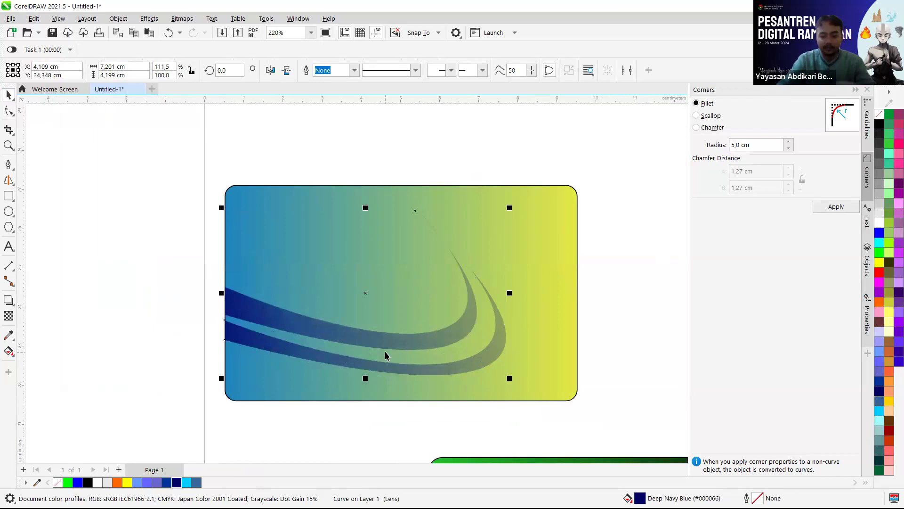
{"action": "key", "text": "Delete"}
{"action": "scroll", "coordinate": [479, 219], "scroll_direction": "down", "scroll_amount": 2}
{"action": "scroll", "coordinate": [462, 219], "scroll_direction": "up", "scroll_amount": 2}
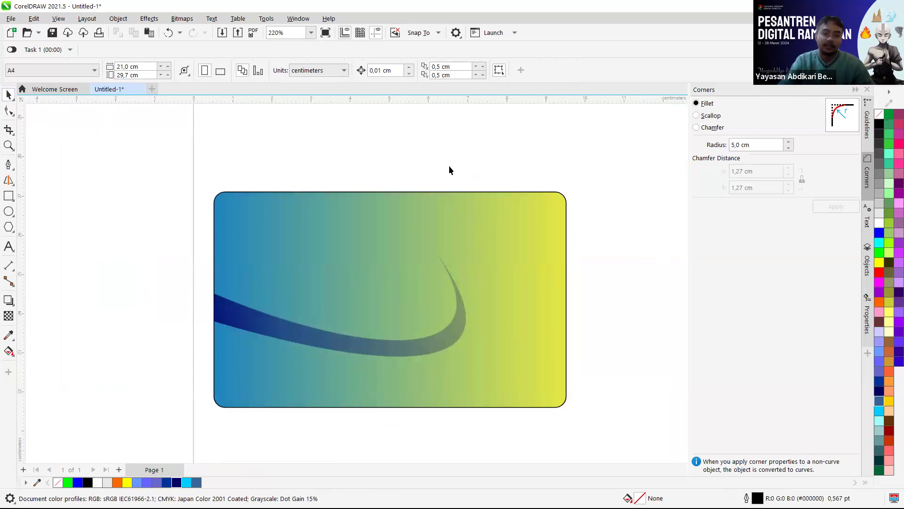
Switch to the Word module, review step 10 on adding the card text, and return to CorelDRAW
{"action": "key", "text": "alt+Tab"}
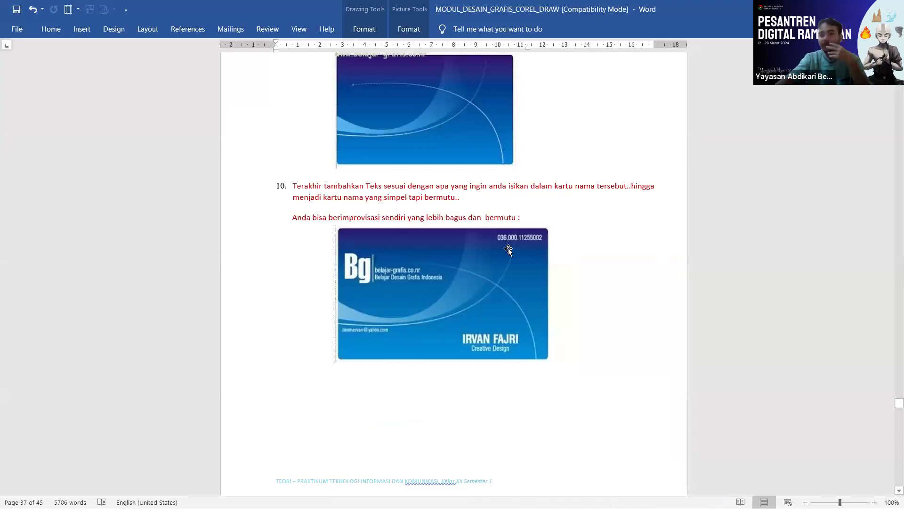
{"action": "scroll", "coordinate": [383, 340], "scroll_direction": "up", "scroll_amount": 2}
{"action": "scroll", "coordinate": [375, 357], "scroll_direction": "down", "scroll_amount": 3}
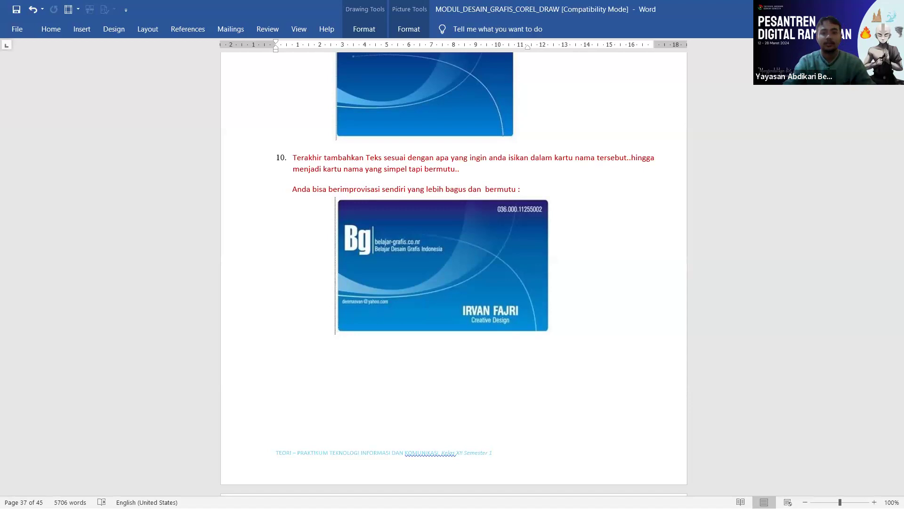
{"action": "key", "text": "alt+Tab"}
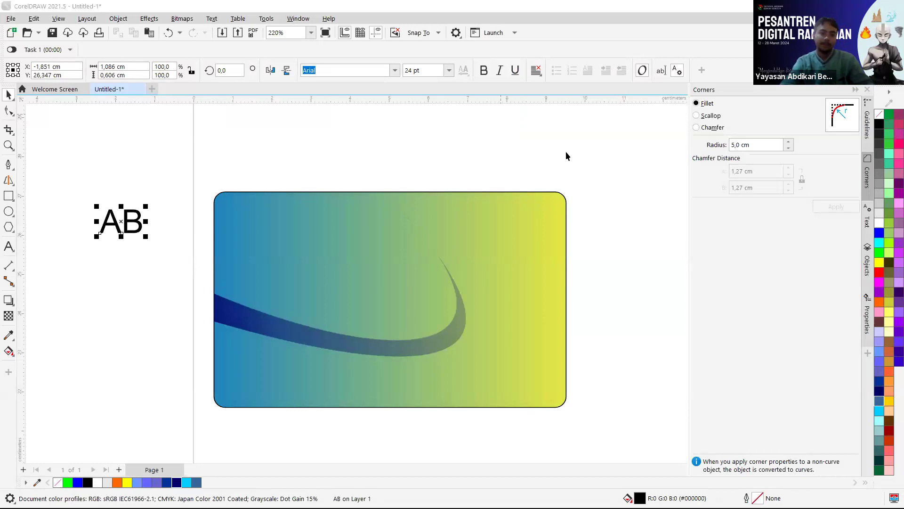
Move the AB text onto the card's upper blue area and fill it white
{"action": "left_click_drag", "start_coordinate": [121, 222], "coordinate": [261, 228]}
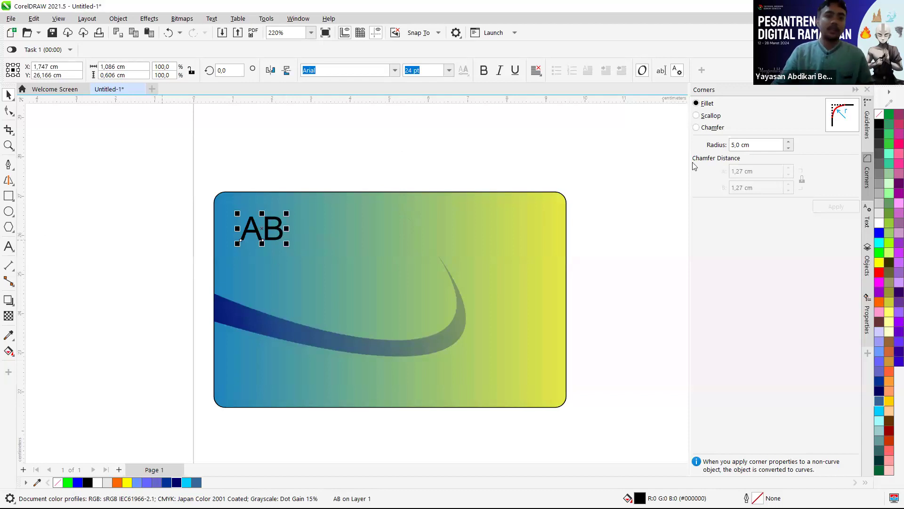
{"action": "left_click", "coordinate": [878, 219]}
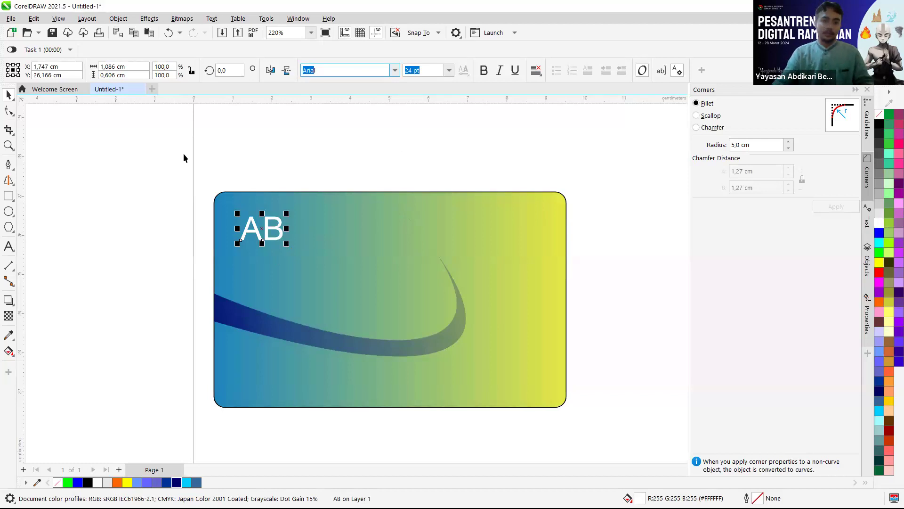
Set the AB text's font to Hero New Super and position it above the navy band near the card's blue edge
{"action": "left_click", "coordinate": [395, 70]}
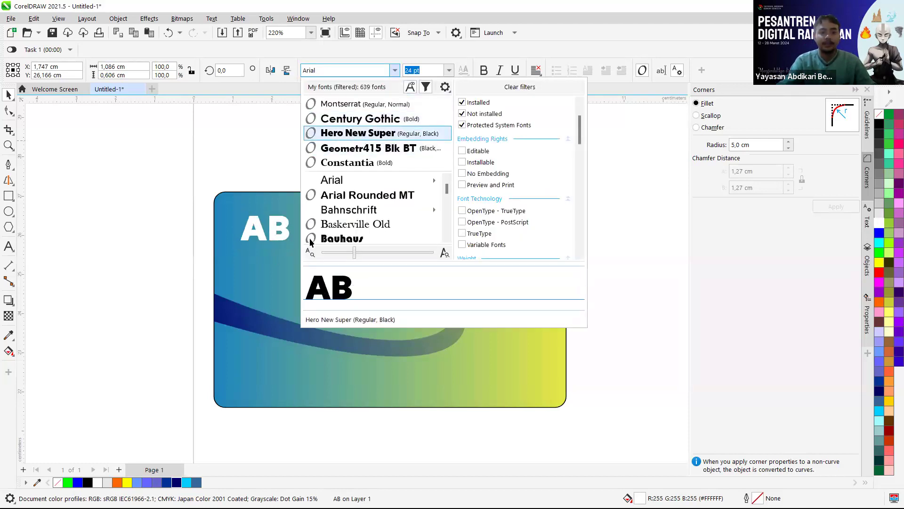
{"action": "left_click", "coordinate": [357, 134]}
{"action": "left_click_drag", "start_coordinate": [277, 235], "coordinate": [272, 273]}
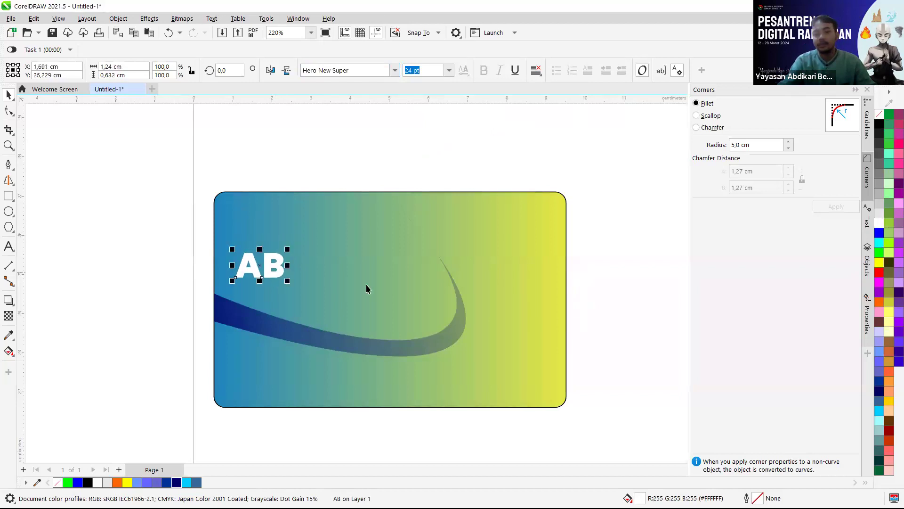
{"action": "scroll", "coordinate": [283, 268], "scroll_direction": "up", "scroll_amount": 2}
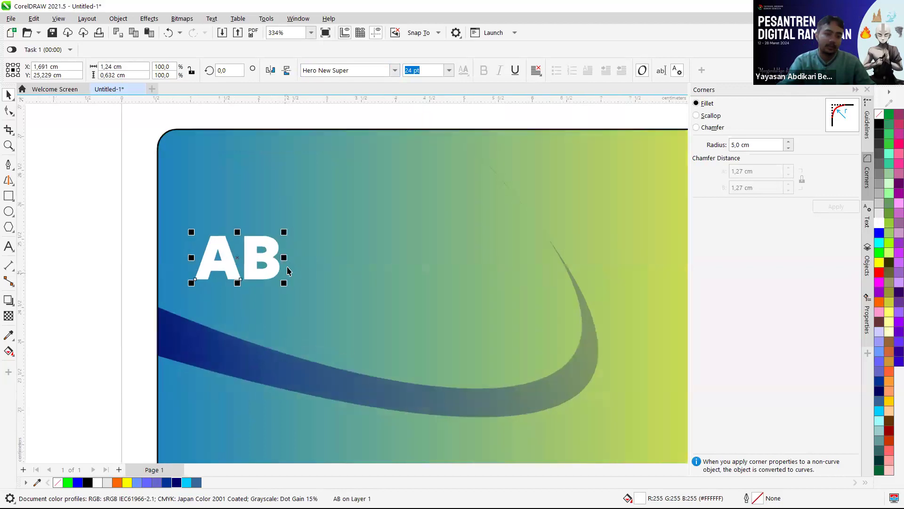
{"action": "mouse_move", "coordinate": [273, 259]}
{"action": "left_mouse_down"}
{"action": "mouse_move", "coordinate": [275, 232]}
{"action": "mouse_move", "coordinate": [276, 254]}
{"action": "mouse_move", "coordinate": [276, 243]}
{"action": "left_mouse_up"}
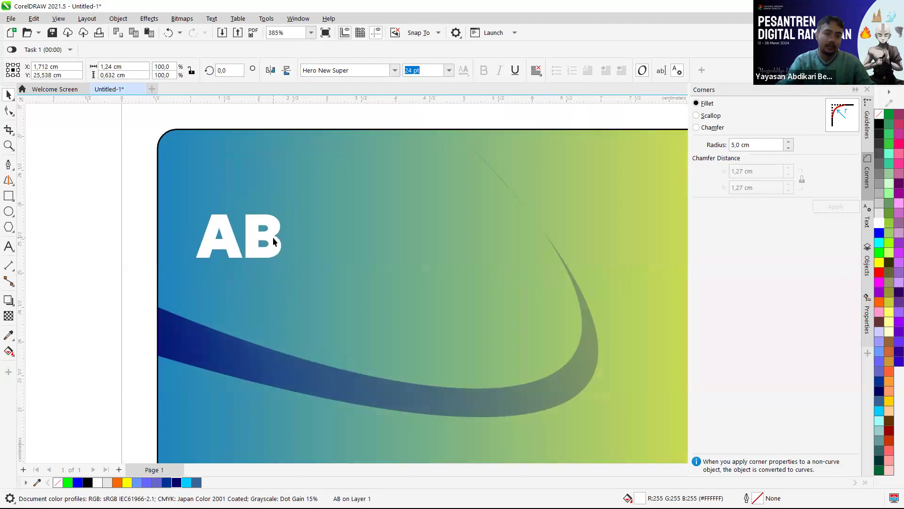
{"action": "scroll", "coordinate": [273, 236], "scroll_direction": "down", "scroll_amount": 2}
{"action": "scroll", "coordinate": [273, 236], "scroll_direction": "up", "scroll_amount": 1}
{"action": "double_click", "coordinate": [271, 242]}
{"action": "key", "text": "ctrl+space"}
{"action": "scroll", "coordinate": [235, 198], "scroll_direction": "down", "scroll_amount": 3}
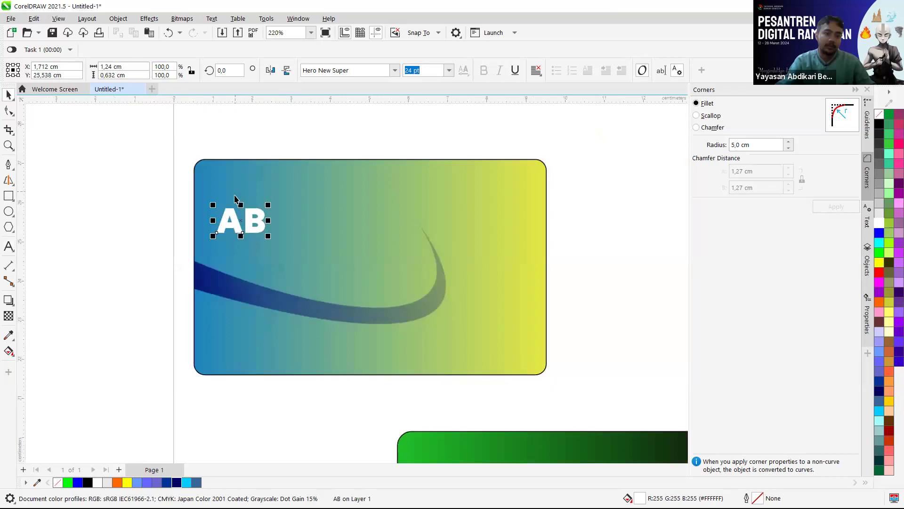
Duplicate the AB text to the card's upper yellow side and replace the copy's wording with the cardholder's name
{"action": "key", "text": "ctrl+d"}
{"action": "left_click_drag", "start_coordinate": [284, 213], "coordinate": [456, 200]}
{"action": "double_click", "coordinate": [456, 201]}
{"action": "key", "text": "ctrl+a"}
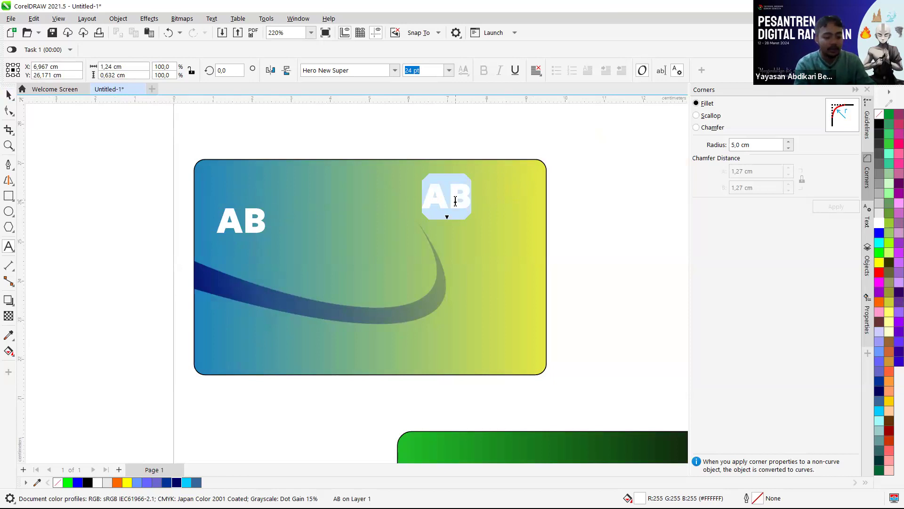
{"action": "type", "text": "Her"}
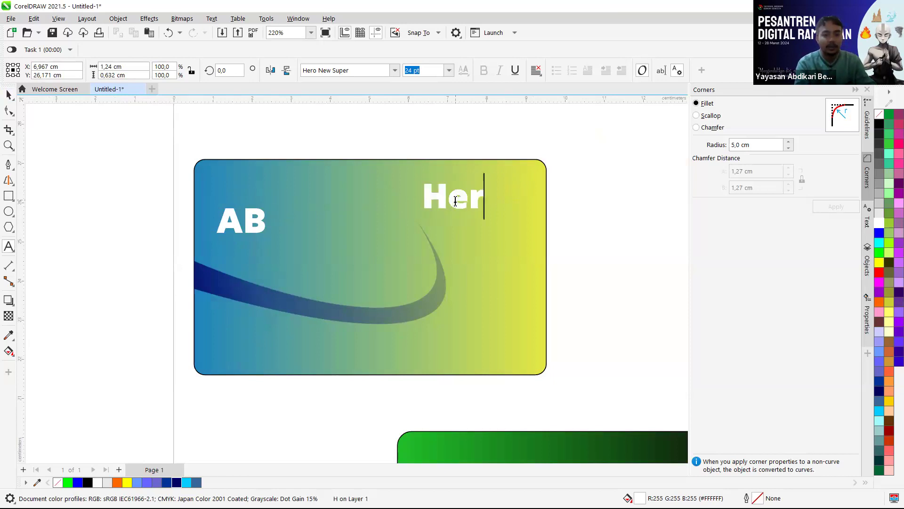
{"action": "type", "text": "diasny"}
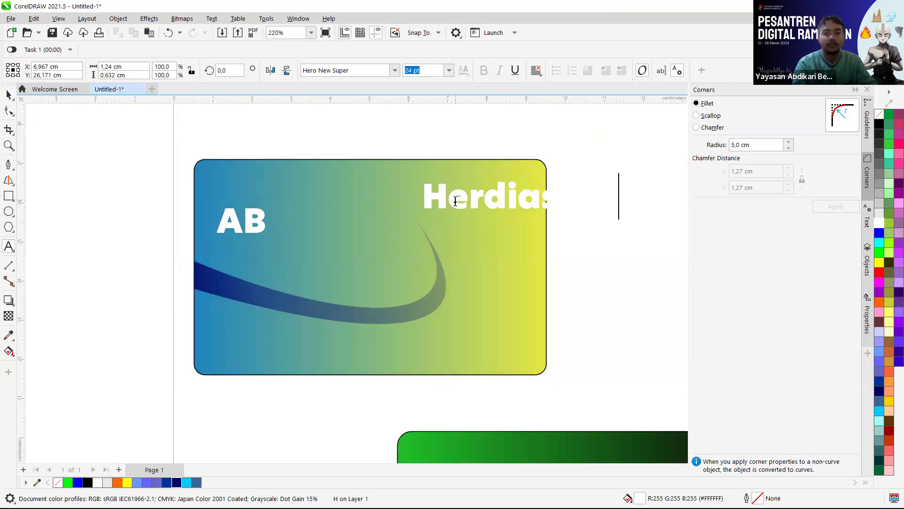
{"action": "key", "text": "BackSpace"}
{"action": "key", "text": "BackSpace"}
{"action": "key", "text": "BackSpace"}
{"action": "key", "text": "BackSpace"}
{"action": "type", "text": "ansyah"}
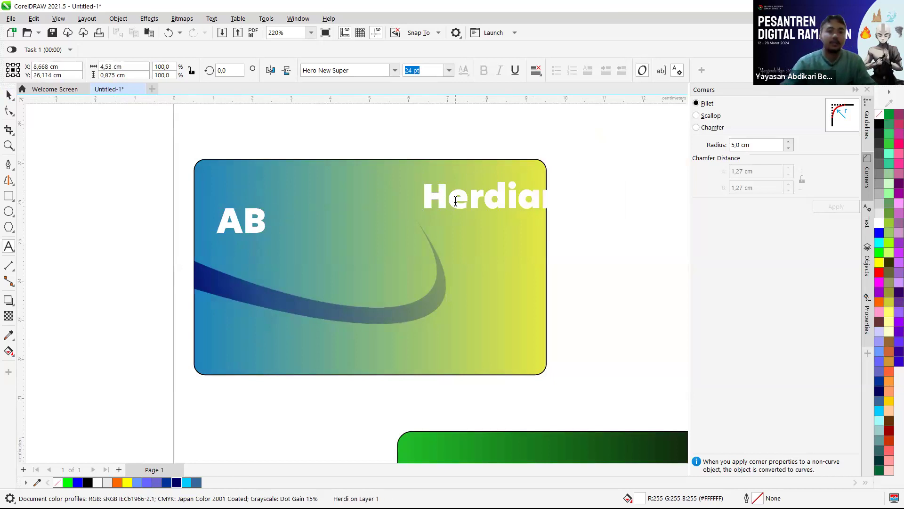
{"action": "left_click", "coordinate": [8, 95]}
Format the cardholder's name in Montserrat at 9 pt and place it directly beneath the AB text
{"action": "left_click", "coordinate": [398, 74]}
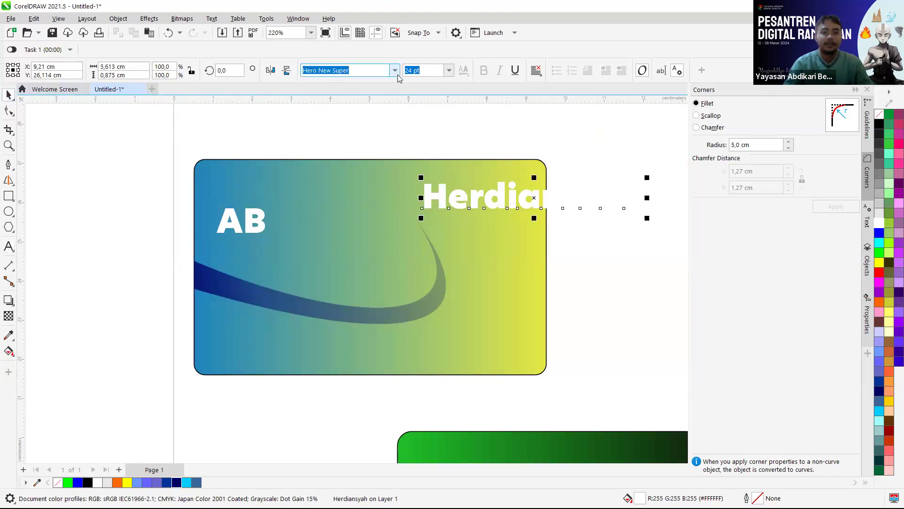
{"action": "left_click", "coordinate": [383, 121]}
{"action": "left_click_drag", "start_coordinate": [535, 197], "coordinate": [437, 197]}
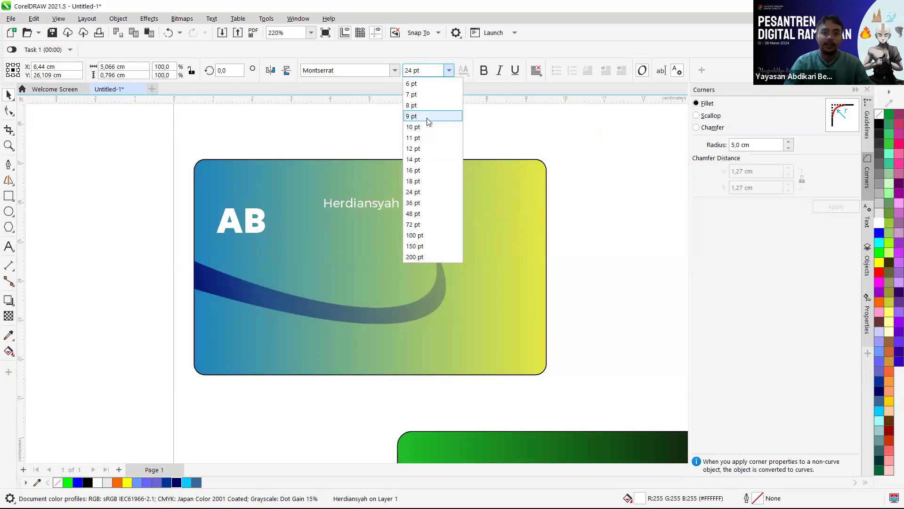
{"action": "left_click", "coordinate": [429, 116]}
{"action": "left_click_drag", "start_coordinate": [389, 208], "coordinate": [284, 245]}
{"action": "left_click", "coordinate": [313, 140]}
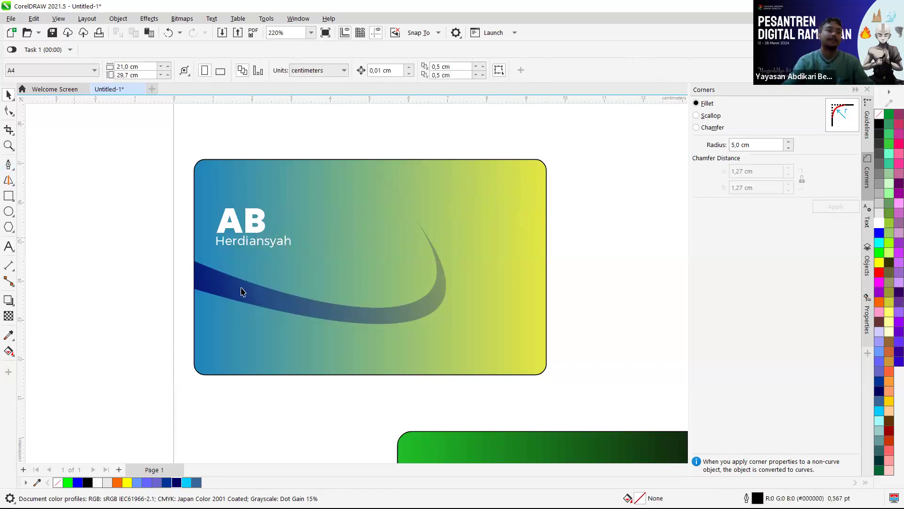
Copy the name text to the card's upper yellow corner and replace its wording with the placeholder phone number
{"action": "left_click", "coordinate": [265, 242]}
{"action": "left_click_drag", "start_coordinate": [266, 241], "coordinate": [493, 197]}
{"action": "left_click_drag", "start_coordinate": [374, 298], "coordinate": [502, 180]}
{"action": "double_click", "coordinate": [502, 178]}
{"action": "key", "text": "ctrl+a"}
{"action": "type", "text": "0"}
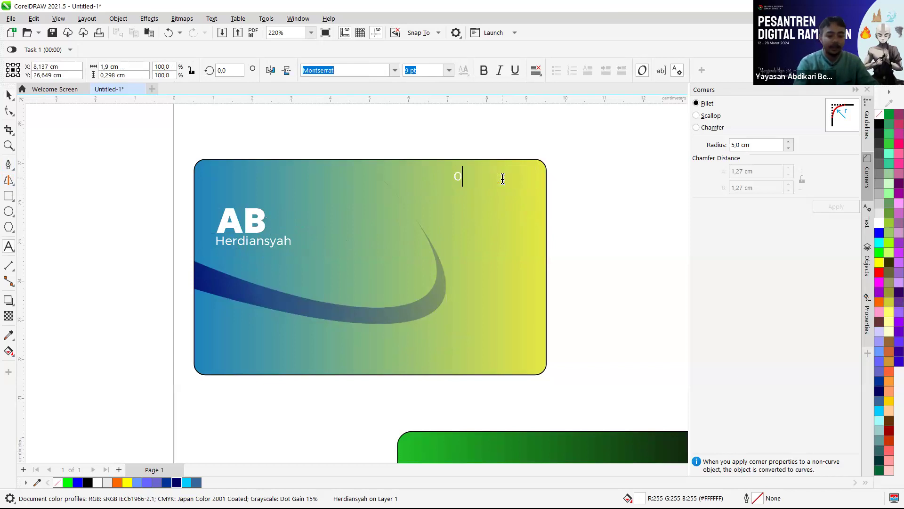
{"action": "type", "text": "83xxxxxxxx"}
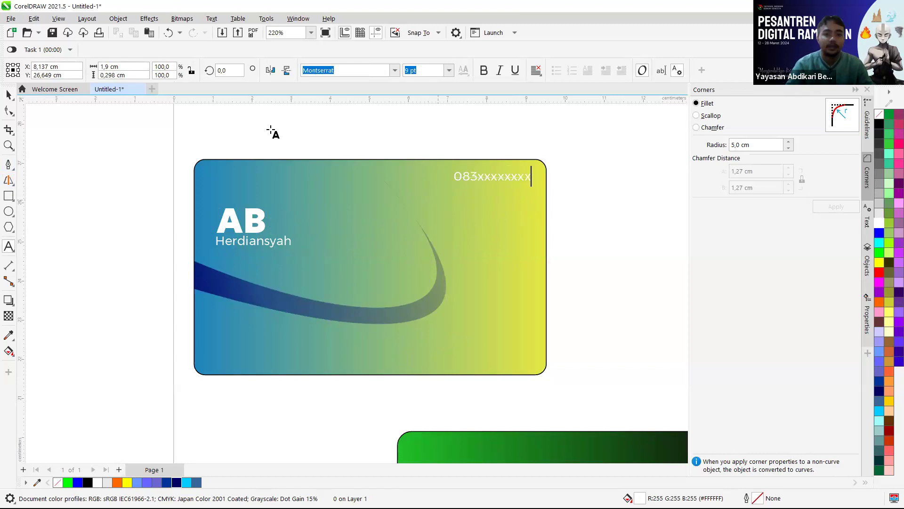
{"action": "left_click", "coordinate": [8, 94]}
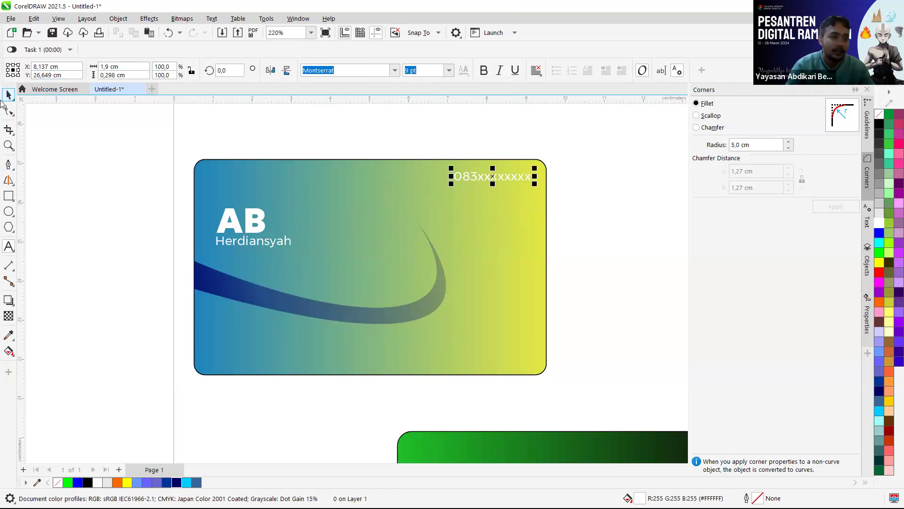
{"action": "left_click", "coordinate": [395, 143]}
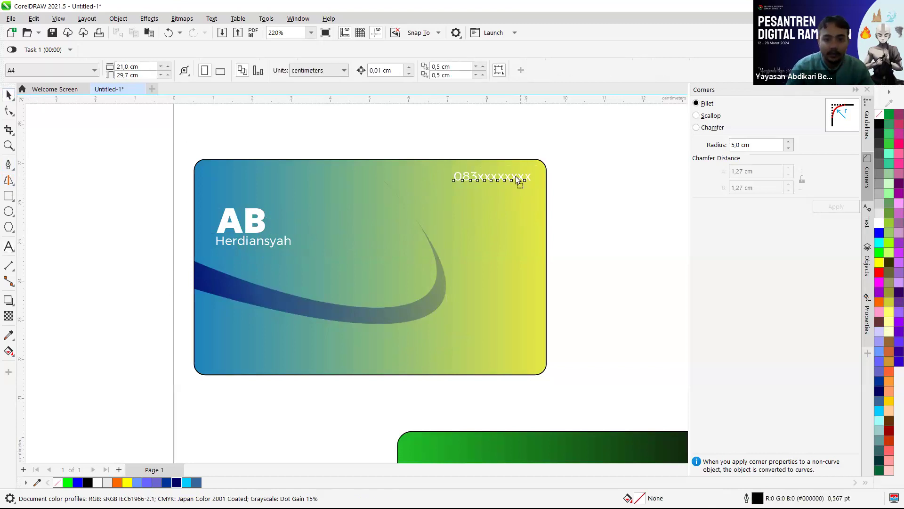
{"action": "left_click", "coordinate": [519, 177]}
{"action": "left_click_drag", "start_coordinate": [519, 176], "coordinate": [519, 174]}
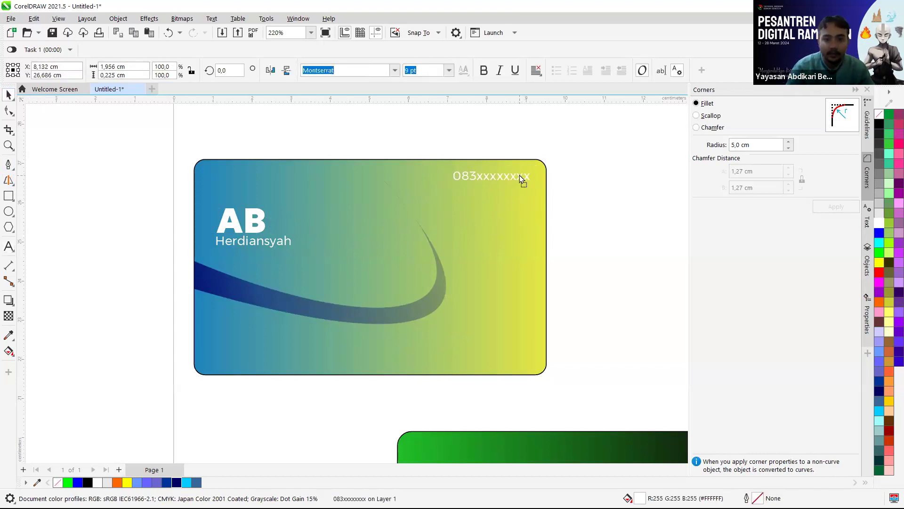
{"action": "left_click", "coordinate": [172, 146]}
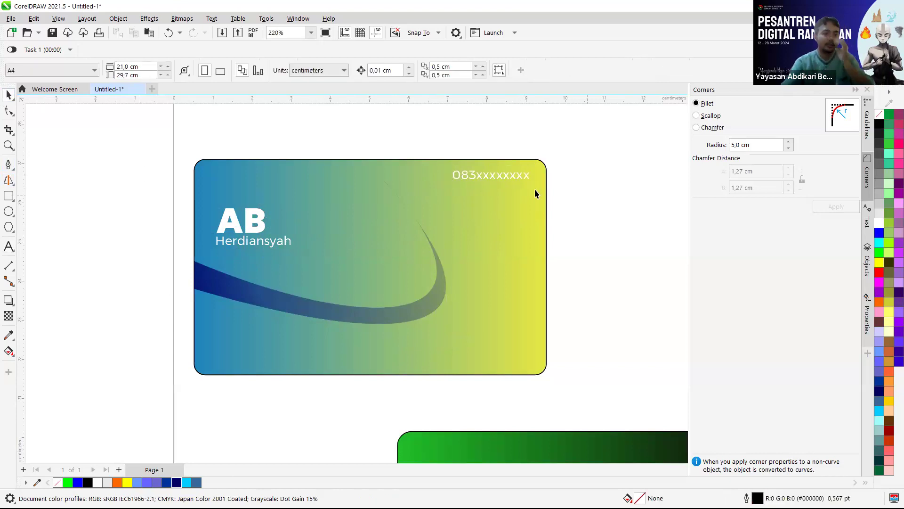
{"action": "left_click", "coordinate": [515, 177]}
{"action": "left_click_drag", "start_coordinate": [513, 175], "coordinate": [249, 361]}
{"action": "double_click", "coordinate": [249, 362]}
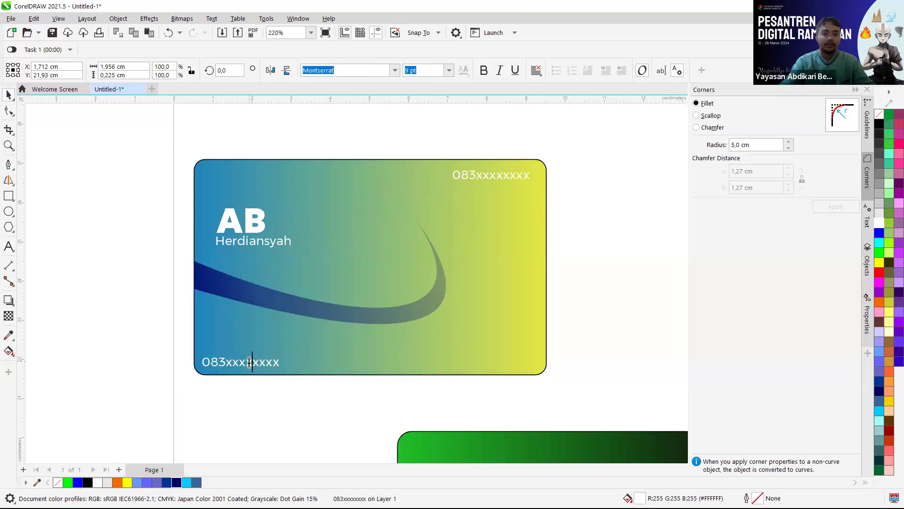
{"action": "double_click", "coordinate": [249, 362]}
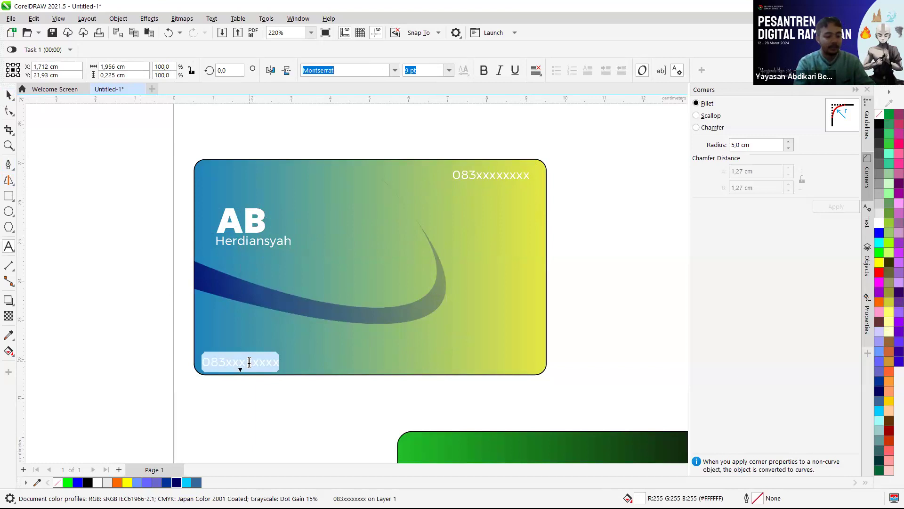
{"action": "type", "text": "dmail"}
{"action": "key", "text": "BackSpace"}
{"action": "key", "text": "BackSpace"}
{"action": "key", "text": "BackSpace"}
{"action": "key", "text": "BackSpace"}
{"action": "key", "text": "BackSpace"}
{"action": "type", "text": "www."}
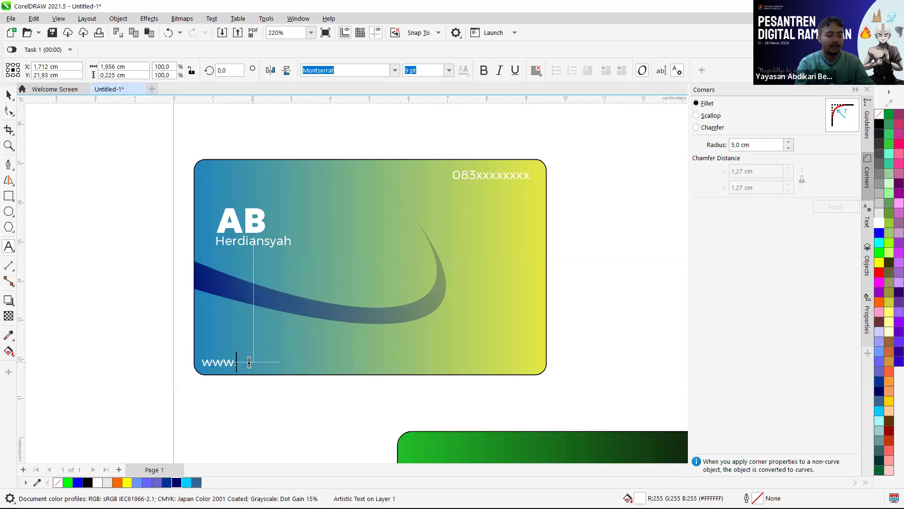
{"action": "type", "text": "s"}
{"action": "key", "text": "BackSpace"}
{"action": "key", "text": "BackSpace"}
{"action": "key", "text": "BackSpace"}
{"action": "key", "text": "BackSpace"}
{"action": "key", "text": "BackSpace"}
{"action": "type", "text": "g"}
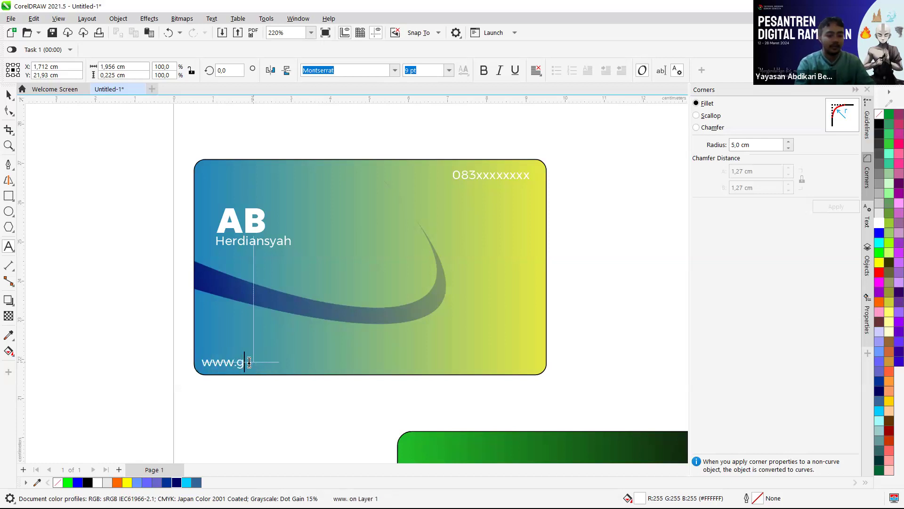
{"action": "type", "text": "mail.gmail"}
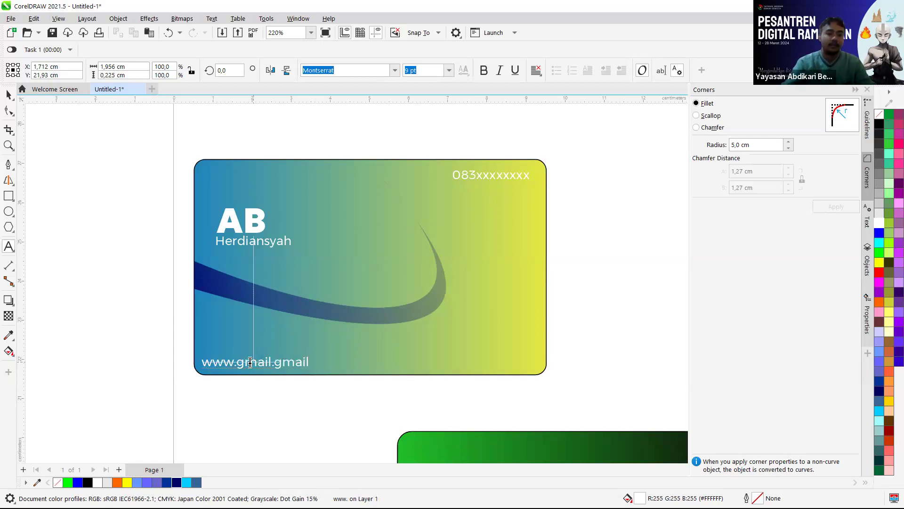
{"action": "left_click", "coordinate": [9, 95]}
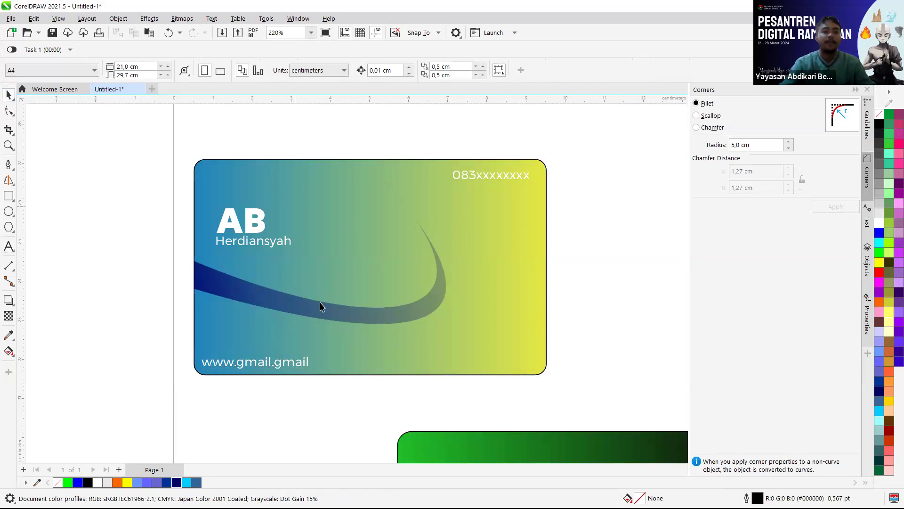
Set the web address text's font size to 9 pt
{"action": "left_click", "coordinate": [357, 234]}
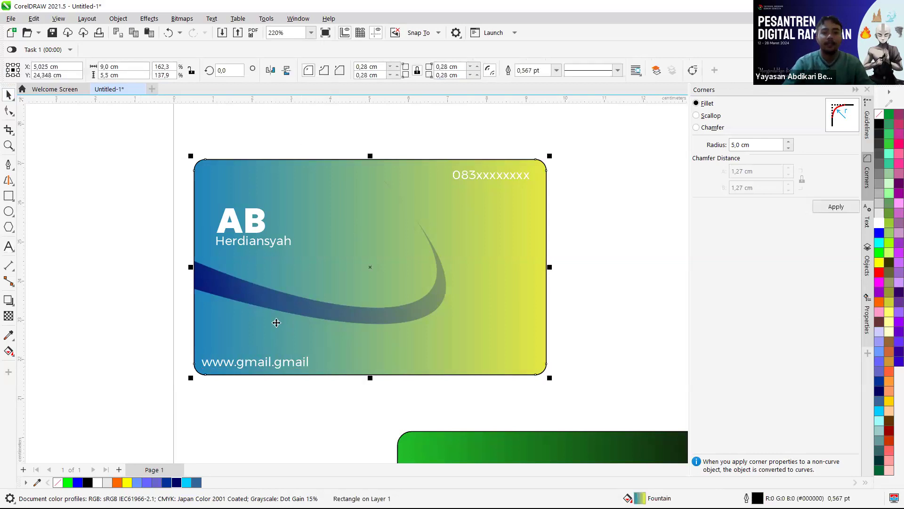
{"action": "left_click", "coordinate": [277, 365]}
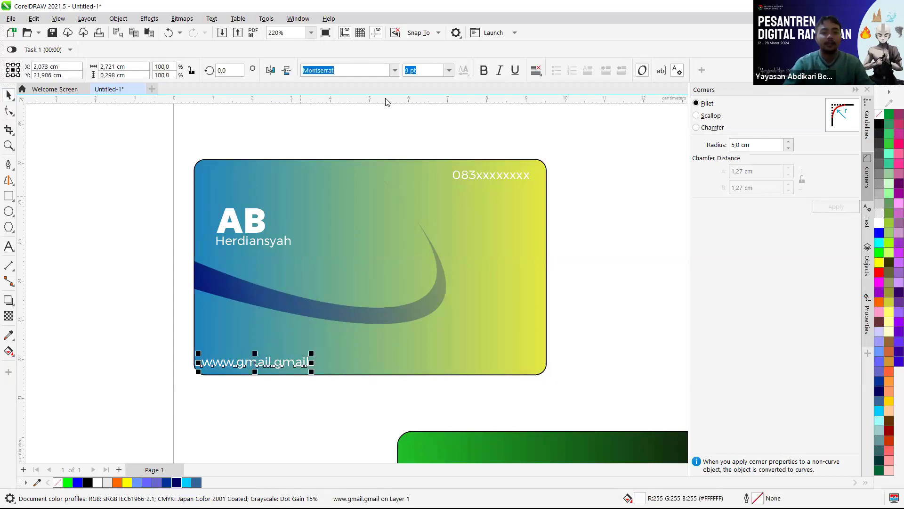
{"action": "left_click", "coordinate": [450, 72]}
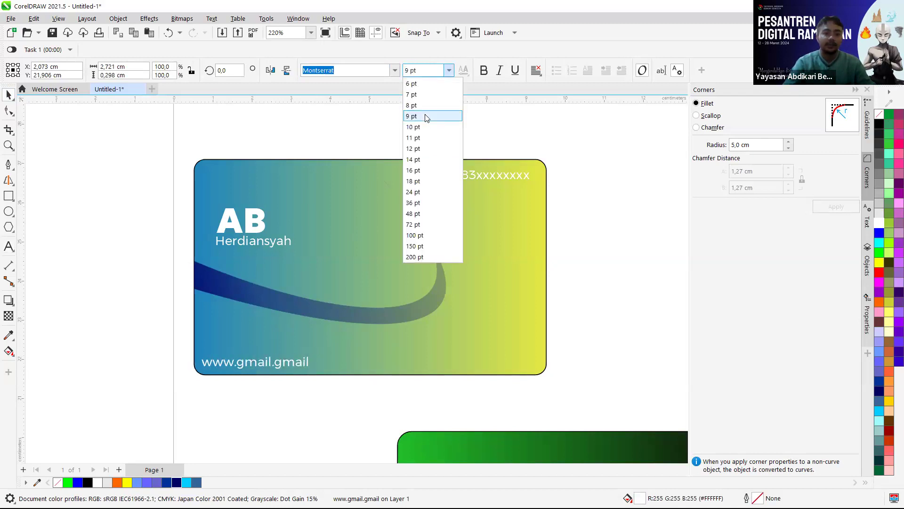
{"action": "left_click", "coordinate": [426, 116]}
{"action": "left_click", "coordinate": [381, 179]}
{"action": "left_click", "coordinate": [464, 150]}
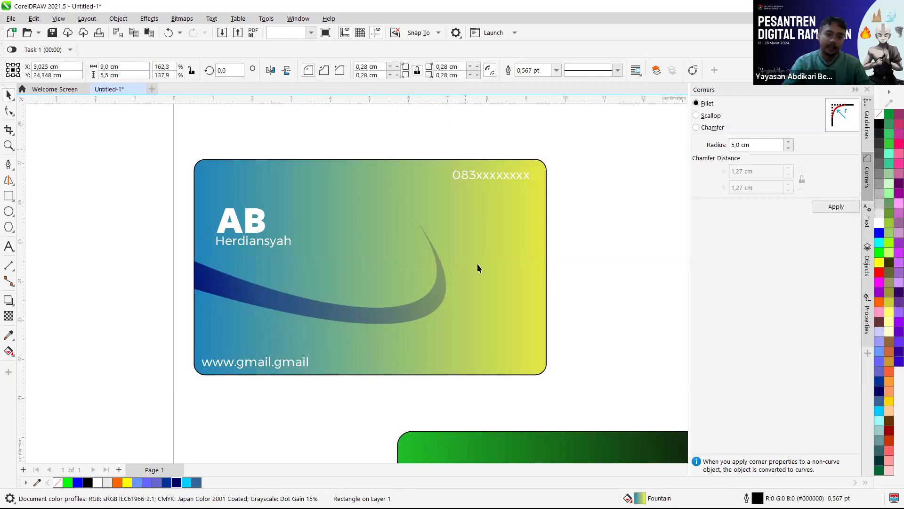
{"action": "scroll", "coordinate": [484, 229], "scroll_direction": "up", "scroll_amount": 1}
{"action": "left_click", "coordinate": [499, 163]}
{"action": "left_click", "coordinate": [484, 137]}
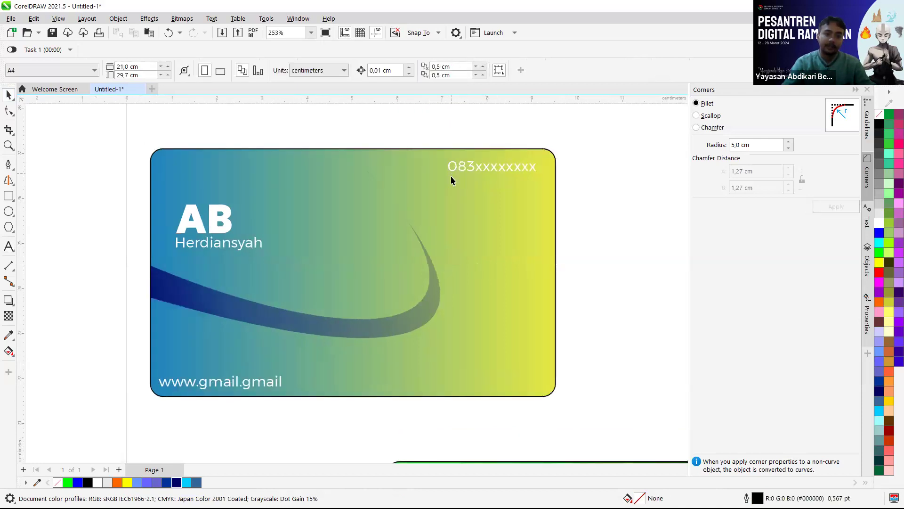
{"action": "scroll", "coordinate": [451, 178], "scroll_direction": "down", "scroll_amount": 1}
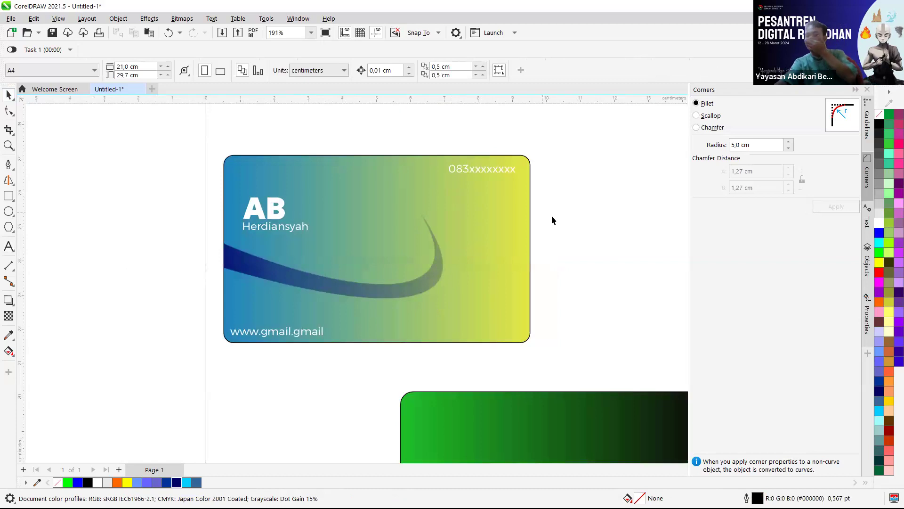
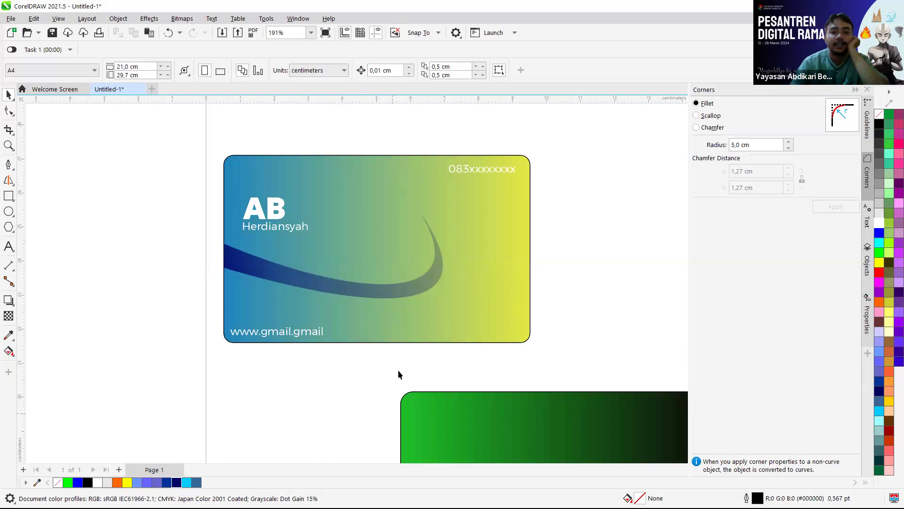
Switch to the Word module and examine the text layout on the finished sample card under step 10
{"action": "key", "text": "alt+Tab"}
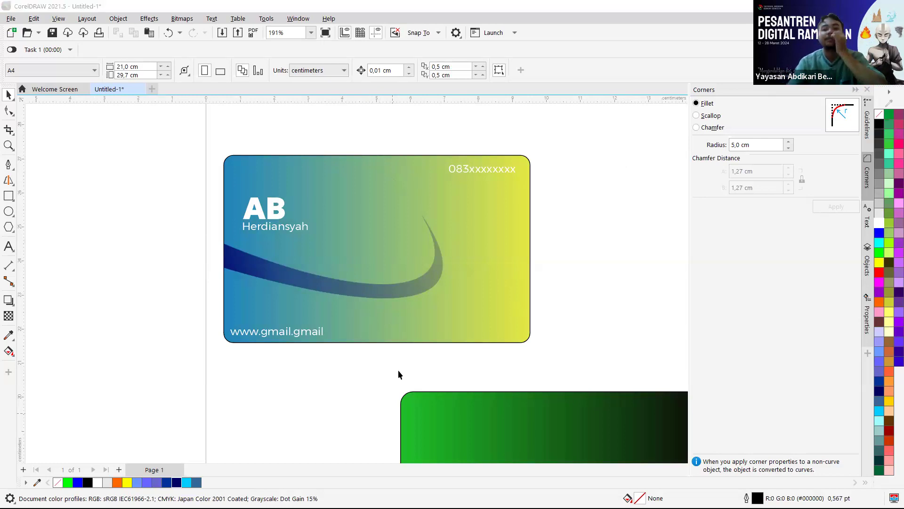
{"action": "key", "text": "alt+Tab"}
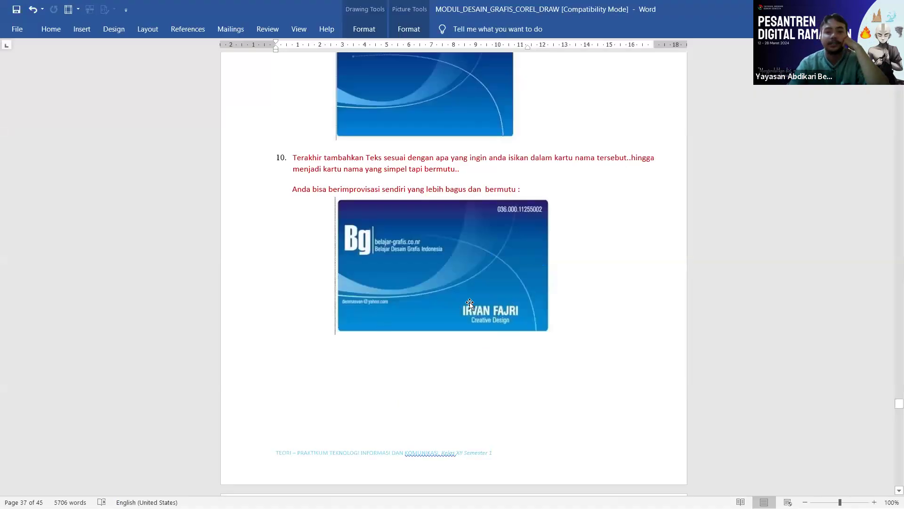
{"action": "scroll", "coordinate": [432, 316], "scroll_direction": "down", "scroll_amount": 3}
{"action": "scroll", "coordinate": [431, 317], "scroll_direction": "up", "scroll_amount": 2}
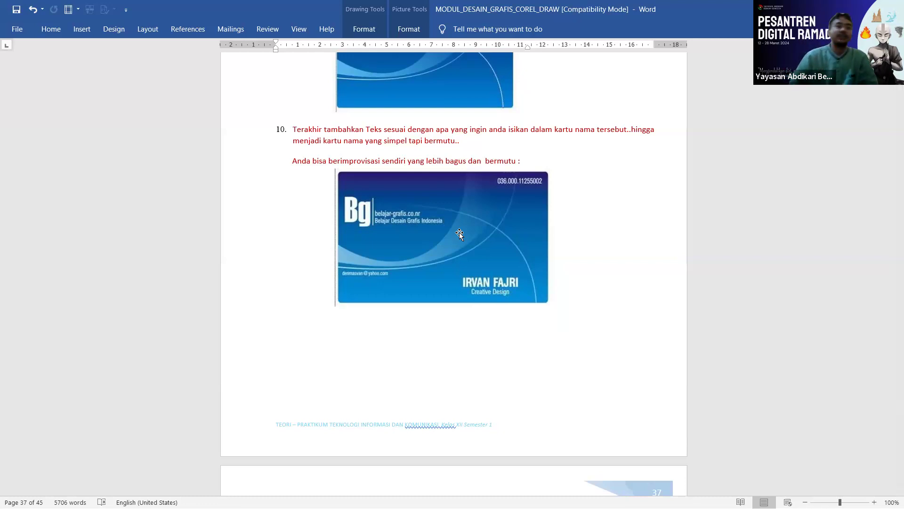
{"action": "scroll", "coordinate": [458, 231], "scroll_direction": "down", "scroll_amount": 5}
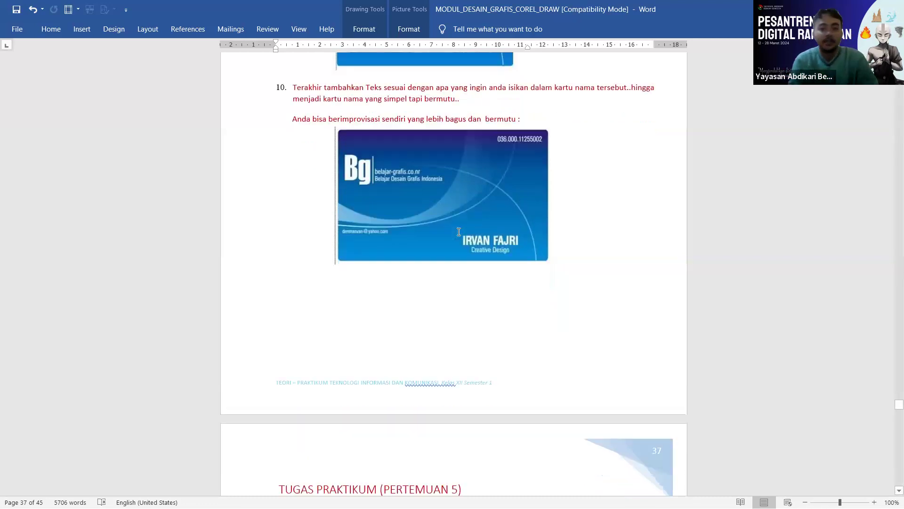
{"action": "scroll", "coordinate": [458, 231], "scroll_direction": "up", "scroll_amount": 2}
{"action": "scroll", "coordinate": [459, 232], "scroll_direction": "up", "scroll_amount": 4}
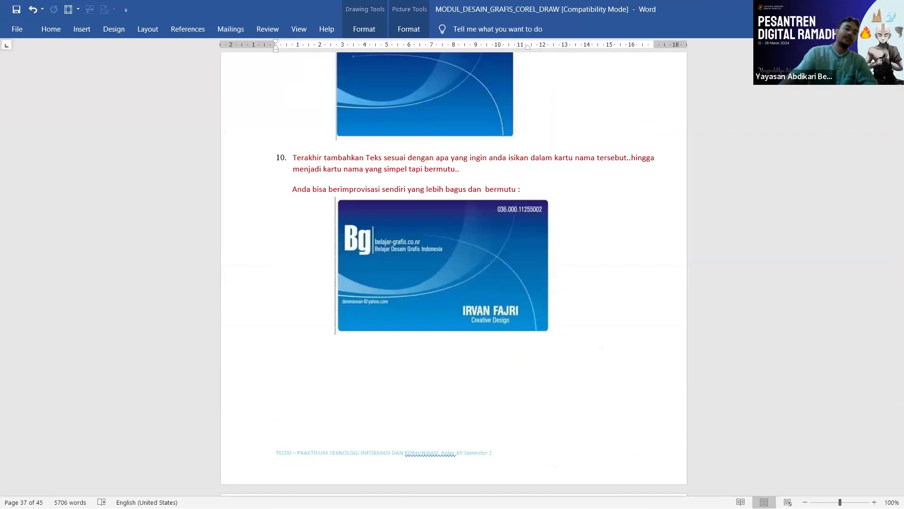
Switch back to CorelDRAW and move the green-to-black card off the page, beside the blue edge of the other card
{"action": "key", "text": "alt+Tab"}
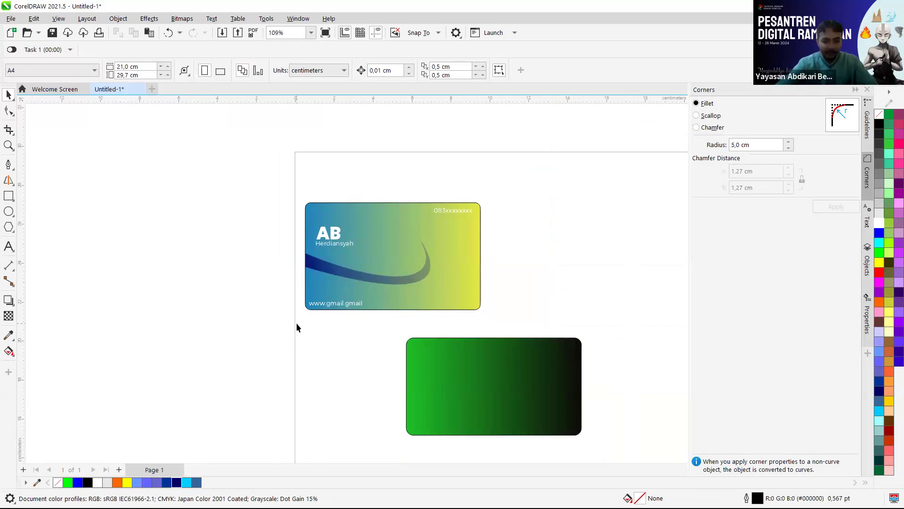
{"action": "scroll", "coordinate": [567, 384], "scroll_direction": "down", "scroll_amount": 1}
{"action": "scroll", "coordinate": [567, 384], "scroll_direction": "up", "scroll_amount": 1}
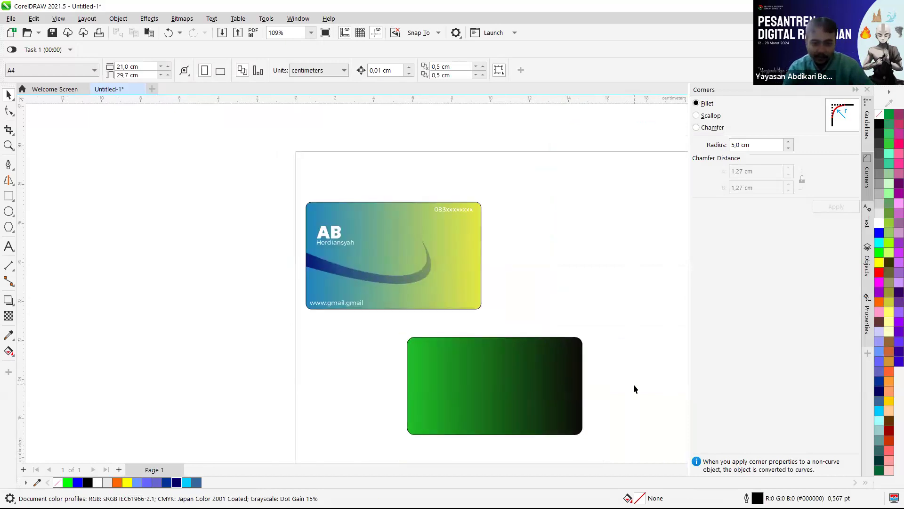
{"action": "left_click_drag", "start_coordinate": [537, 384], "coordinate": [253, 247]}
{"action": "left_click", "coordinate": [519, 255]}
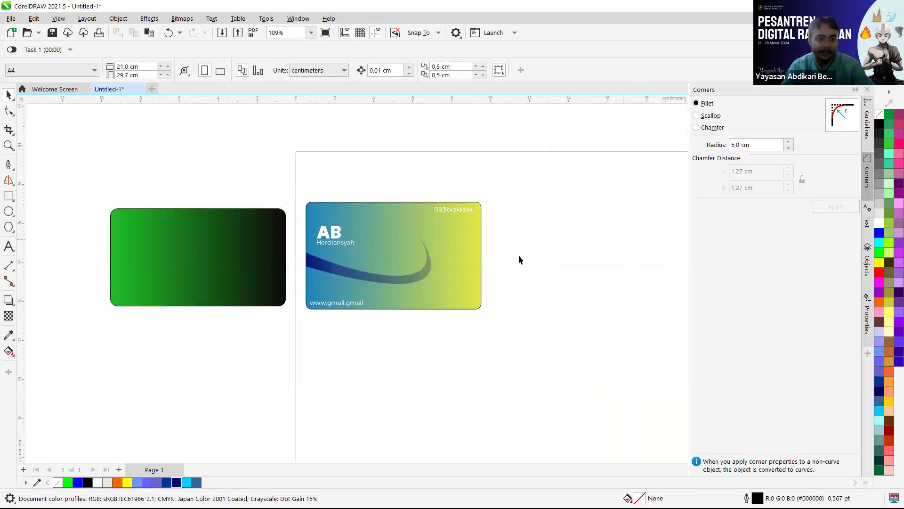
{"action": "left_click", "coordinate": [485, 240]}
Set the green-to-black card's height to 5.5 cm
{"action": "left_click", "coordinate": [206, 234]}
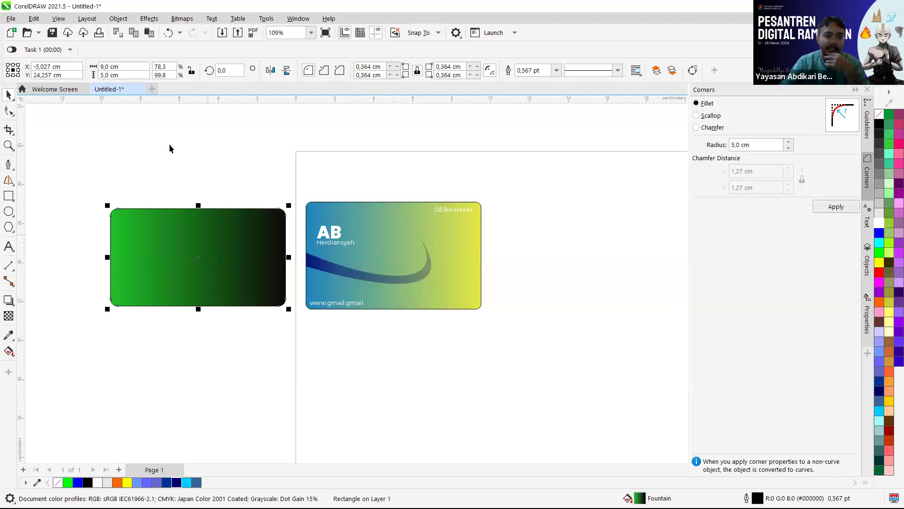
{"action": "left_click", "coordinate": [202, 228]}
{"action": "left_click", "coordinate": [103, 76]}
{"action": "type", "text": "5"}
{"action": "key", "text": "Return"}
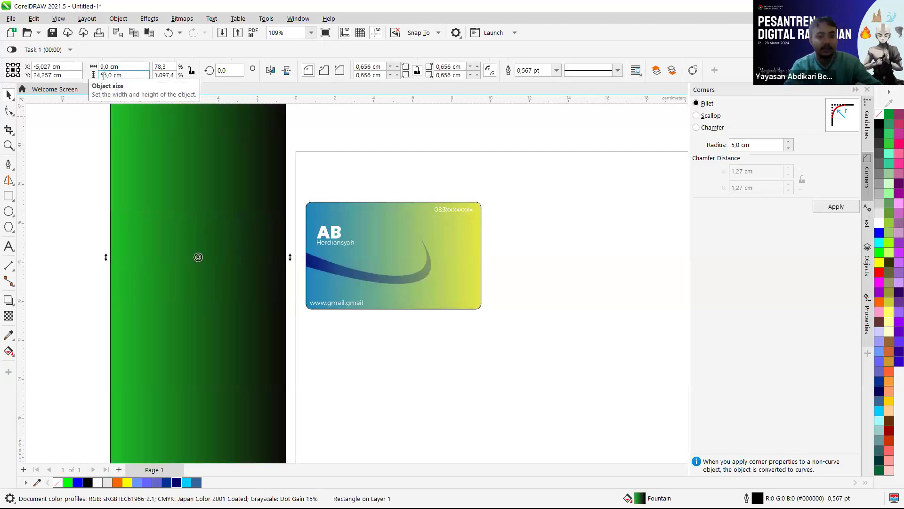
{"action": "left_click_drag", "start_coordinate": [112, 76], "coordinate": [73, 83]}
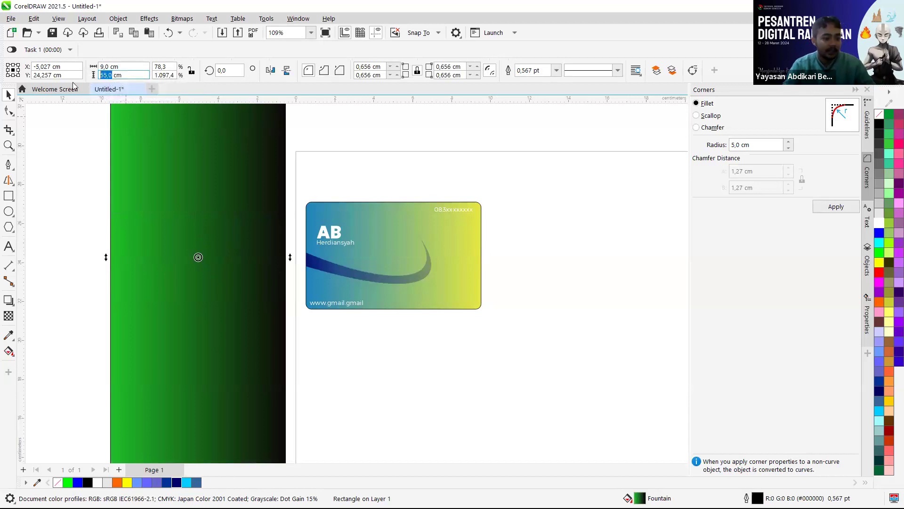
{"action": "type", "text": "5,5"}
{"action": "key", "text": "Return"}
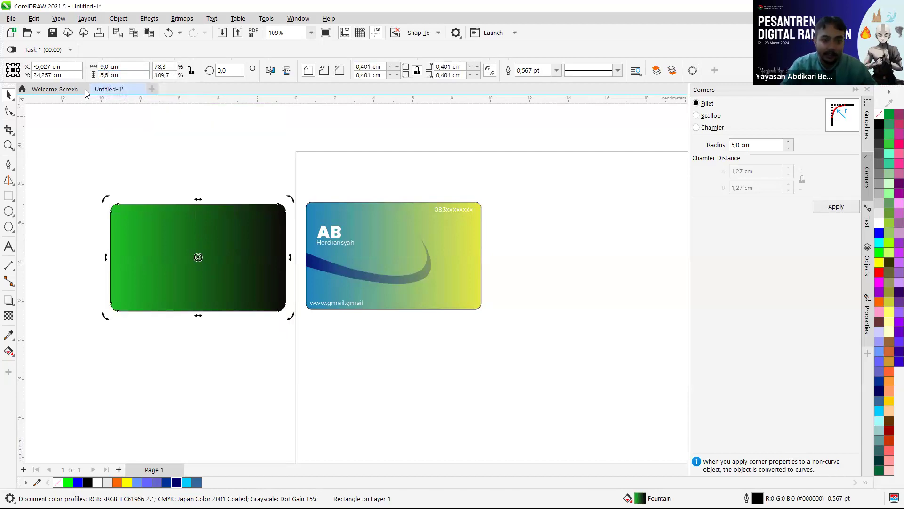
Shift the green-to-black card against the page edge and place the complete blue-to-yellow card directly beneath it
{"action": "left_click_drag", "start_coordinate": [246, 240], "coordinate": [258, 237]}
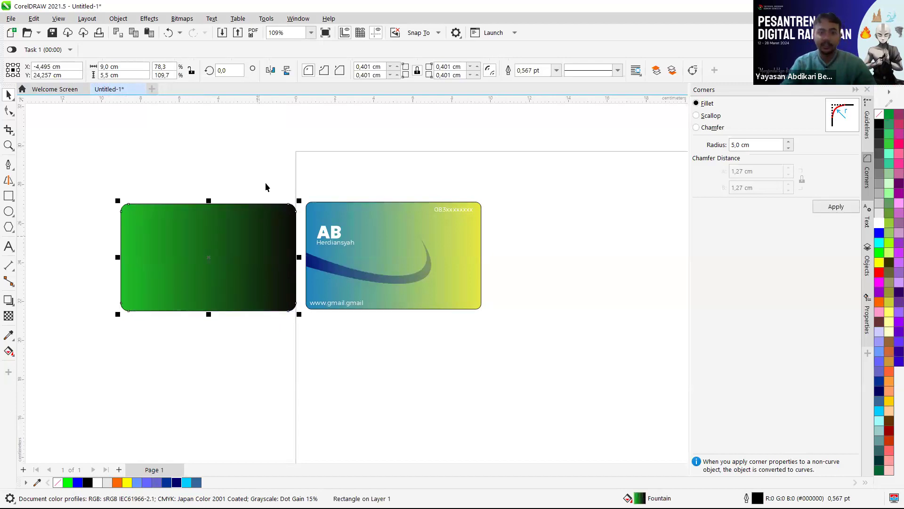
{"action": "left_click", "coordinate": [265, 187]}
{"action": "left_click_drag", "start_coordinate": [535, 180], "coordinate": [291, 354]}
{"action": "left_click_drag", "start_coordinate": [462, 271], "coordinate": [282, 389]}
{"action": "left_click", "coordinate": [403, 289]}
Move both stacked cards together onto the page, into its upper corner
{"action": "scroll", "coordinate": [226, 325], "scroll_direction": "down", "scroll_amount": 2}
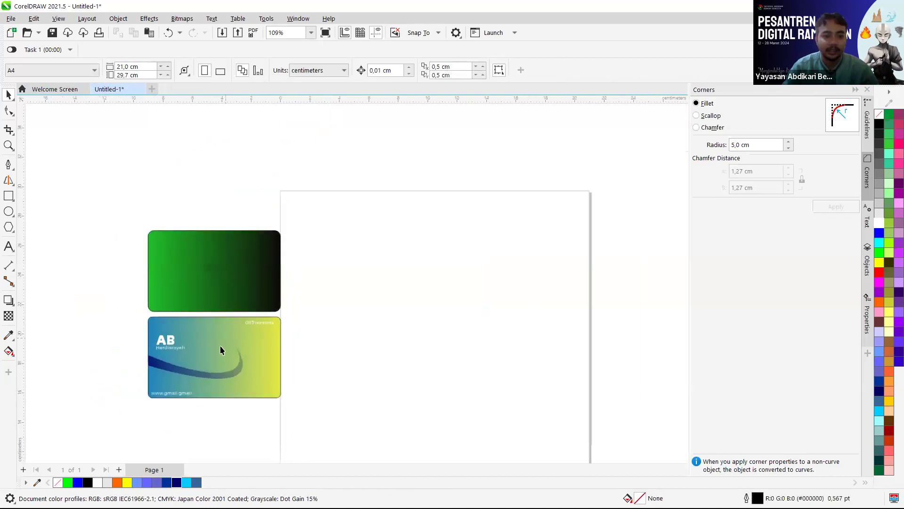
{"action": "scroll", "coordinate": [219, 346], "scroll_direction": "up", "scroll_amount": 2}
{"action": "left_click_drag", "start_coordinate": [108, 169], "coordinate": [318, 434]}
{"action": "left_click_drag", "start_coordinate": [278, 377], "coordinate": [466, 331]}
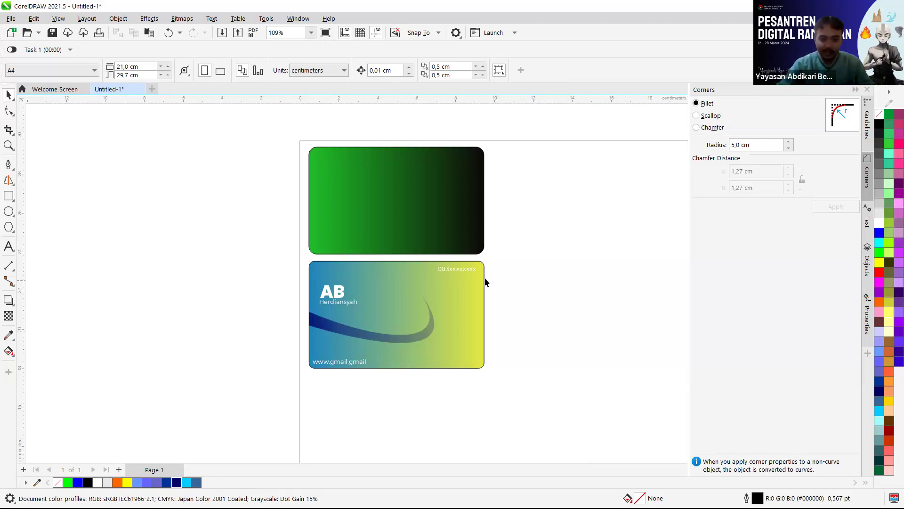
Recolor the phone number text on the blue-to-yellow card with the muted blue from the document palette
{"action": "left_click", "coordinate": [461, 271]}
{"action": "left_click", "coordinate": [461, 271]}
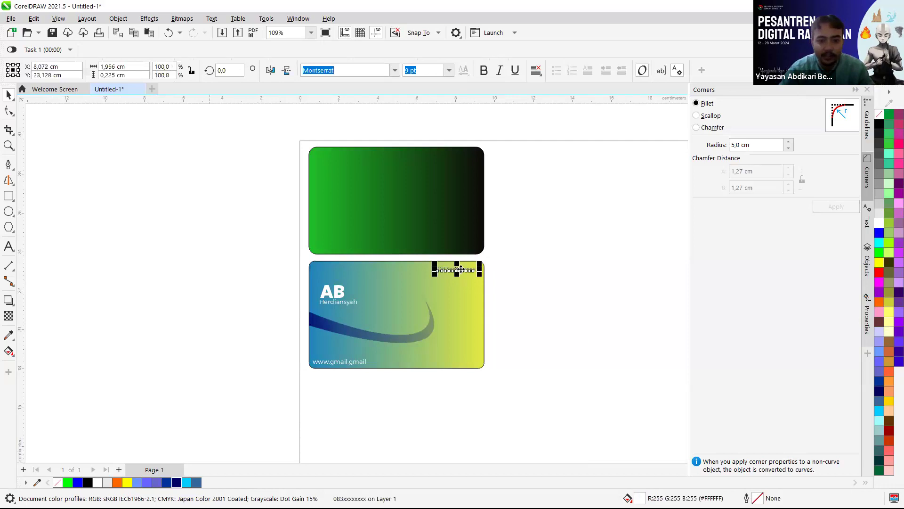
{"action": "left_click", "coordinate": [659, 311]}
{"action": "scroll", "coordinate": [459, 354], "scroll_direction": "up", "scroll_amount": 1}
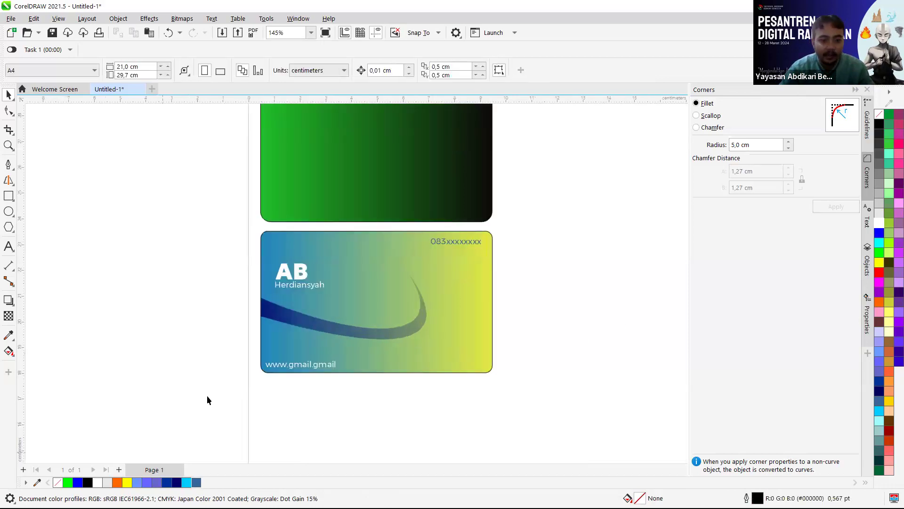
Try the same muted blue fill on the web address text, and undo the color change
{"action": "left_click", "coordinate": [305, 365]}
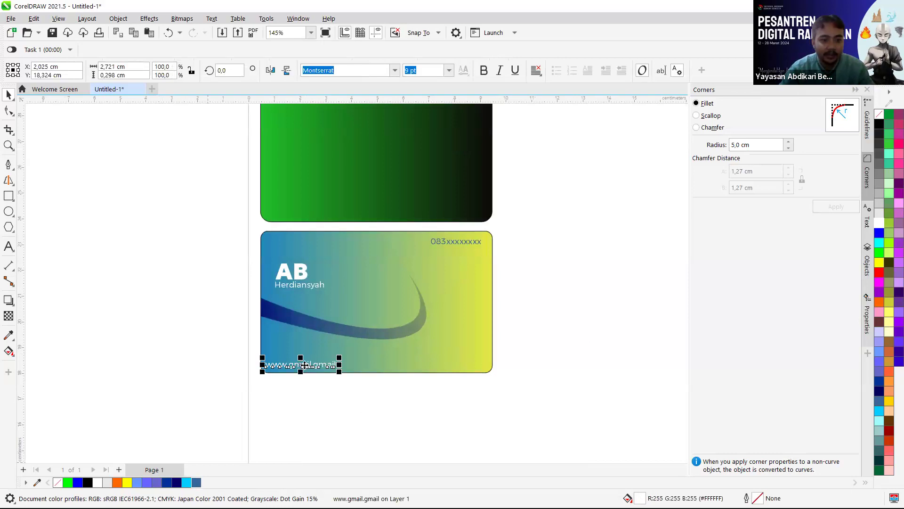
{"action": "left_click", "coordinate": [196, 481]}
{"action": "left_click", "coordinate": [270, 392]}
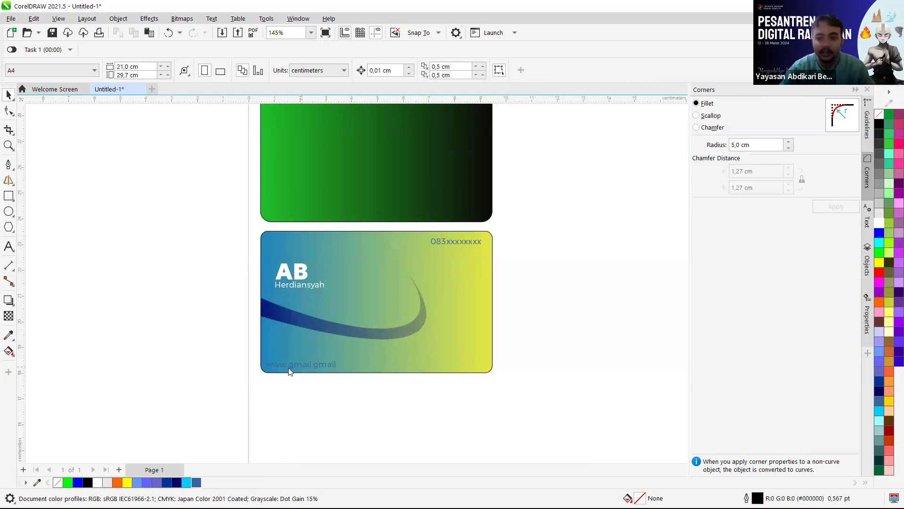
{"action": "left_click", "coordinate": [289, 367]}
{"action": "key", "text": "ctrl+z"}
{"action": "left_click", "coordinate": [499, 340]}
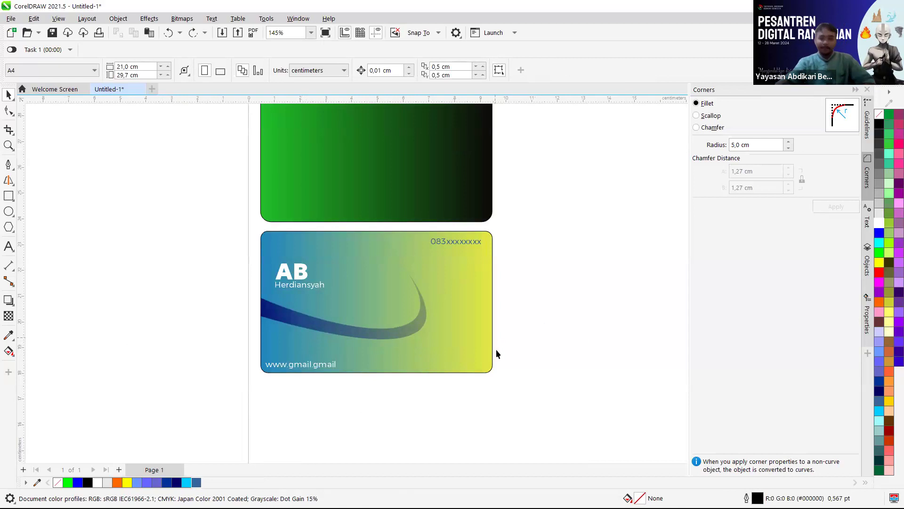
{"action": "scroll", "coordinate": [510, 361], "scroll_direction": "down", "scroll_amount": 1}
{"action": "scroll", "coordinate": [547, 210], "scroll_direction": "up", "scroll_amount": 1}
{"action": "scroll", "coordinate": [532, 290], "scroll_direction": "down", "scroll_amount": 1}
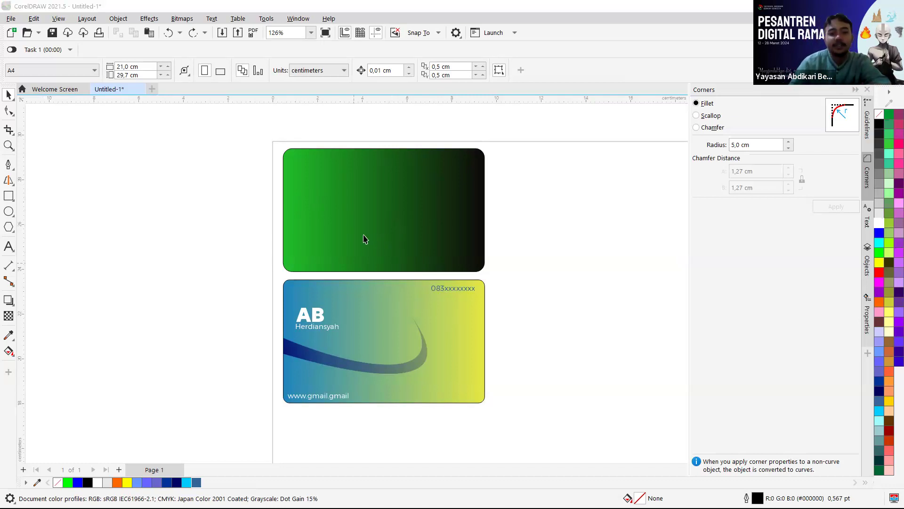
{"action": "scroll", "coordinate": [546, 352], "scroll_direction": "down", "scroll_amount": 1}
{"action": "scroll", "coordinate": [527, 368], "scroll_direction": "up", "scroll_amount": 2}
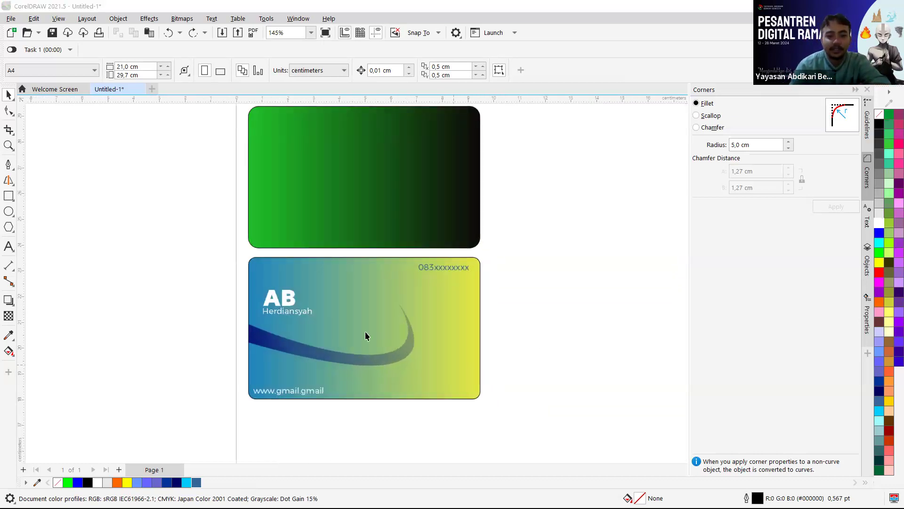
Try shifting the AB initials and the name beneath them together on the blue-to-yellow card, and undo the move
{"action": "left_click_drag", "start_coordinate": [222, 284], "coordinate": [341, 329]}
{"action": "left_click_drag", "start_coordinate": [291, 300], "coordinate": [340, 298]}
{"action": "left_click_drag", "start_coordinate": [307, 298], "coordinate": [307, 297]}
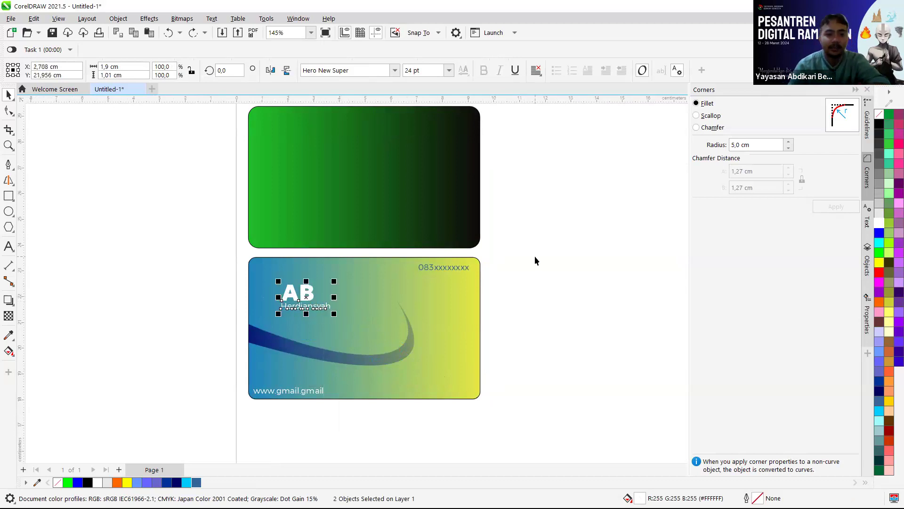
{"action": "key", "text": "ctrl+z"}
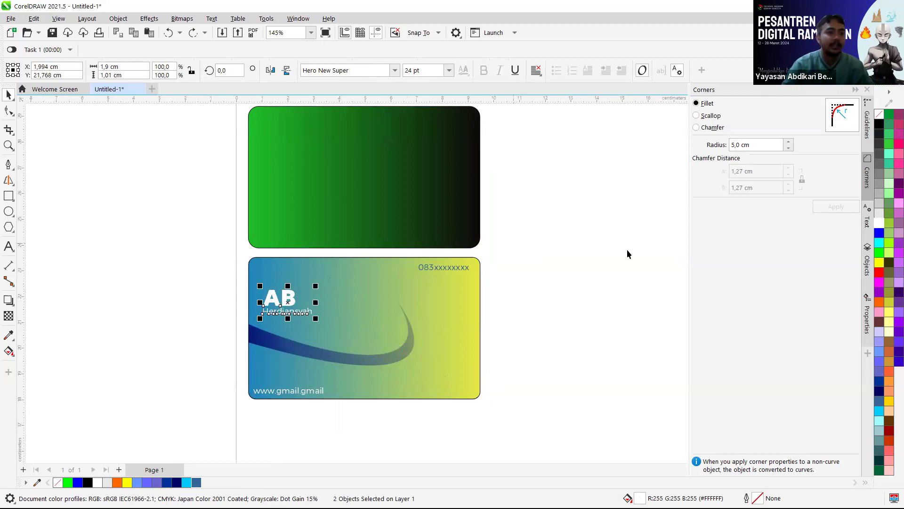
Start opening a drawing file and browse to the image folder inside Downloads
{"action": "left_click", "coordinate": [11, 19]}
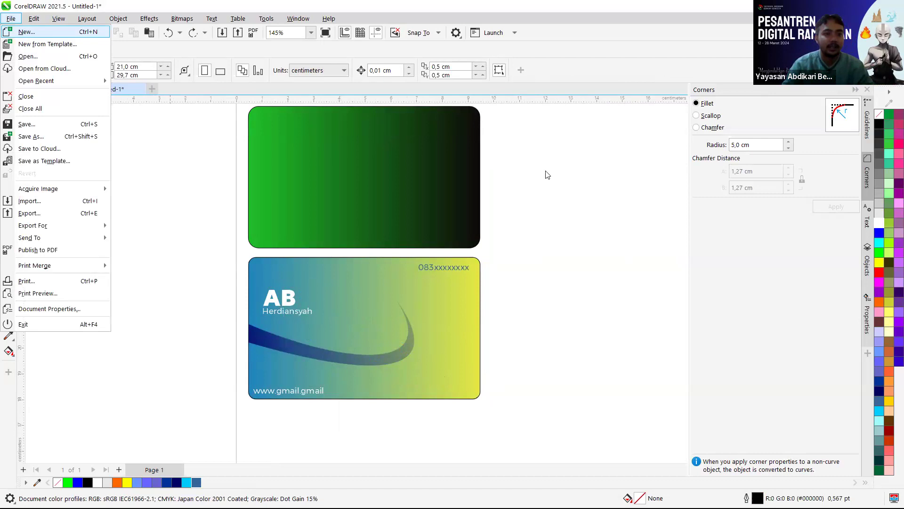
{"action": "left_click", "coordinate": [11, 20]}
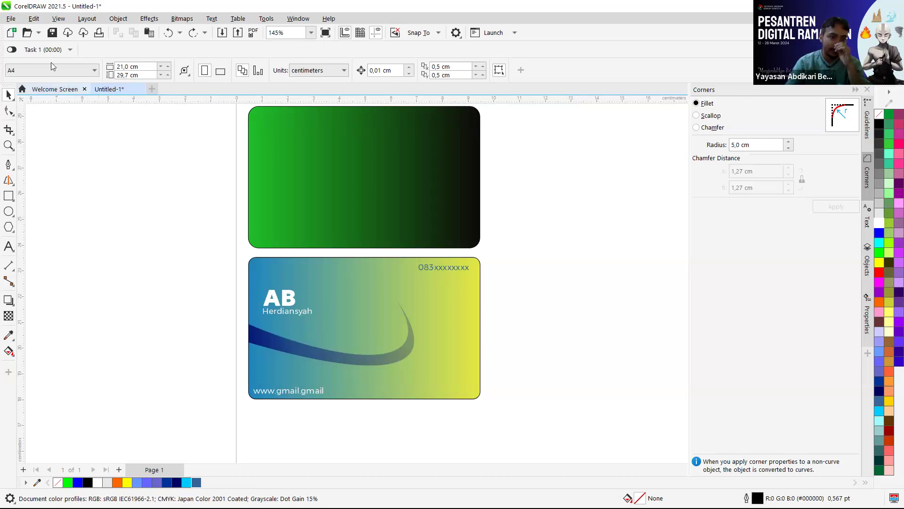
{"action": "left_click", "coordinate": [11, 19]}
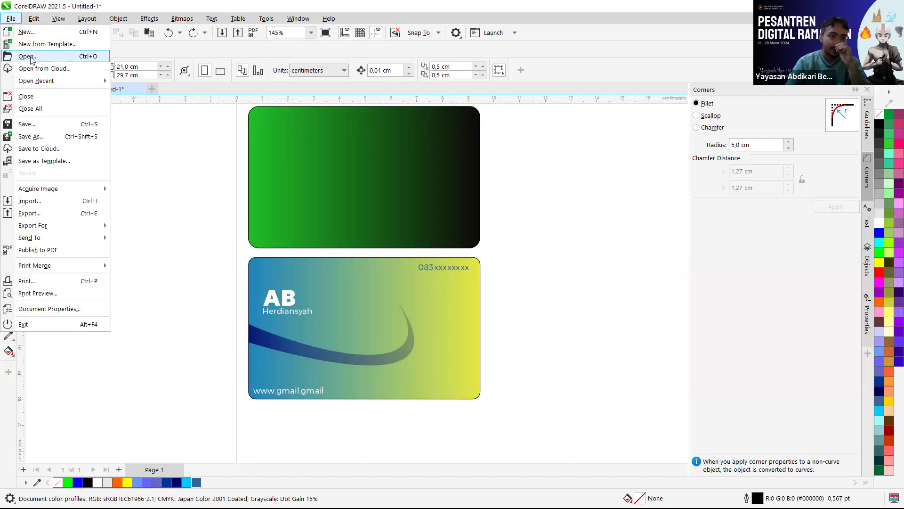
{"action": "left_click", "coordinate": [50, 57]}
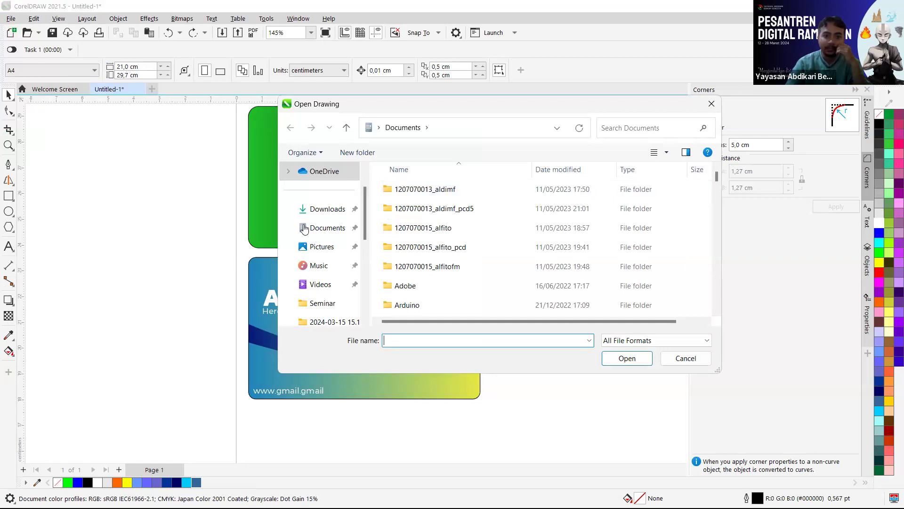
{"action": "left_click", "coordinate": [329, 209]}
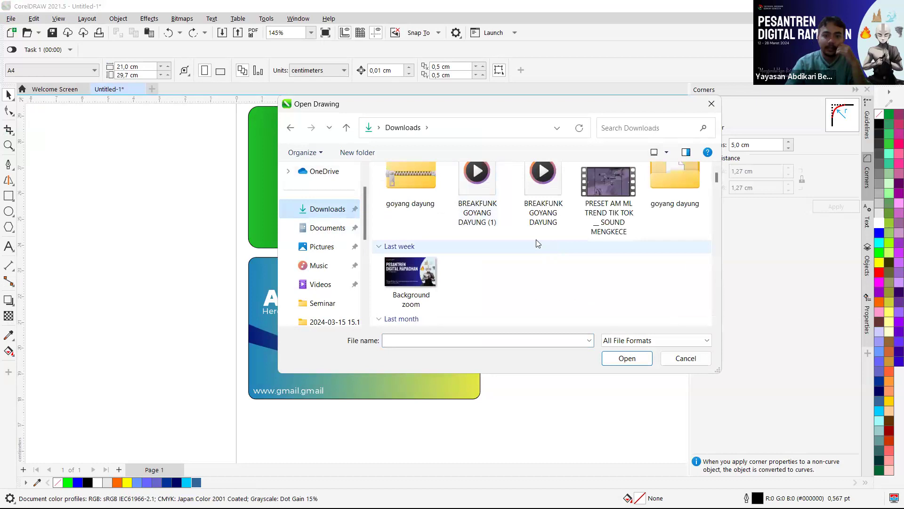
{"action": "scroll", "coordinate": [538, 244], "scroll_direction": "down", "scroll_amount": 10}
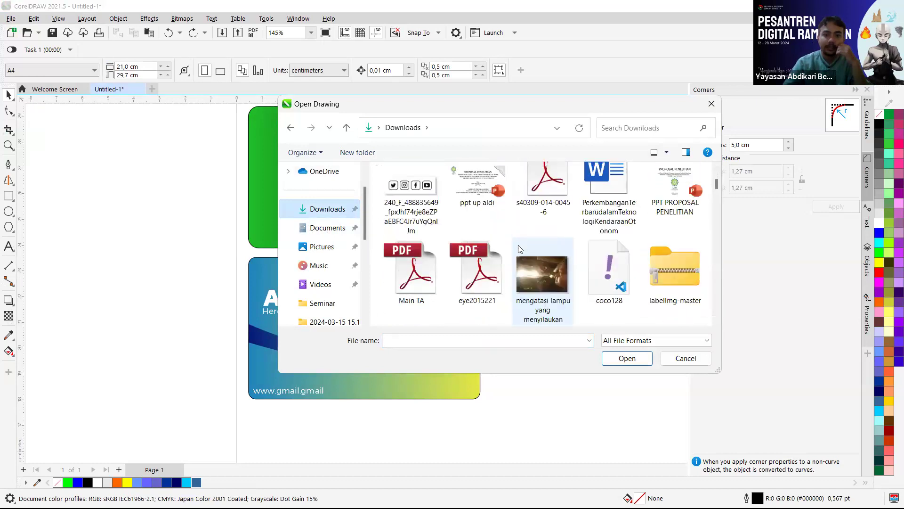
{"action": "scroll", "coordinate": [520, 249], "scroll_direction": "down", "scroll_amount": 10}
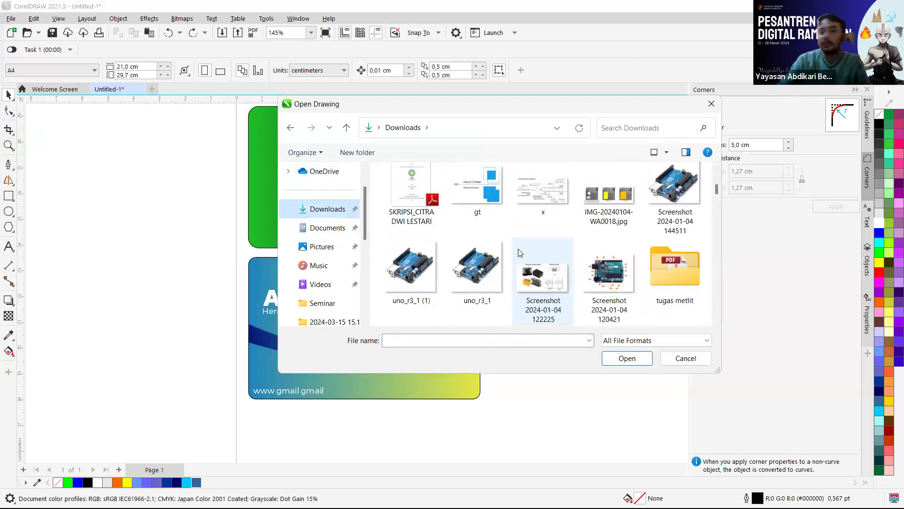
{"action": "scroll", "coordinate": [520, 253], "scroll_direction": "down", "scroll_amount": 10}
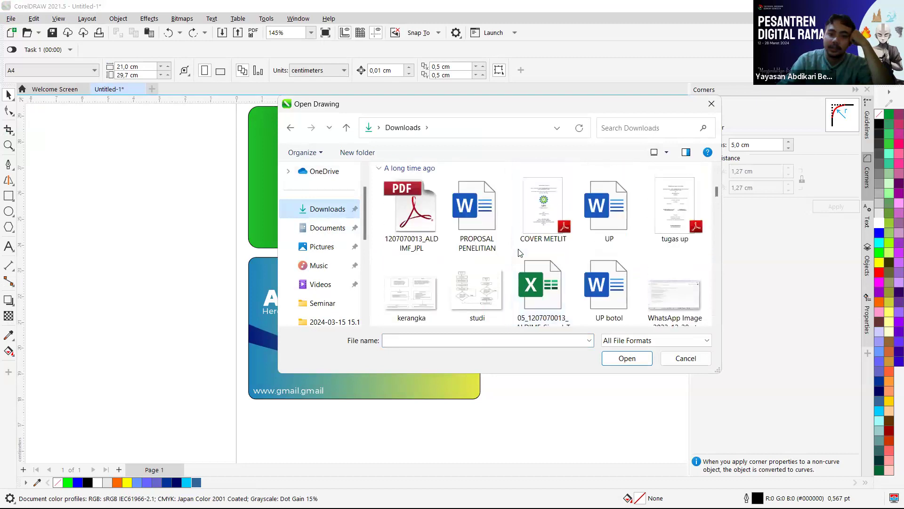
{"action": "scroll", "coordinate": [520, 253], "scroll_direction": "up", "scroll_amount": 5}
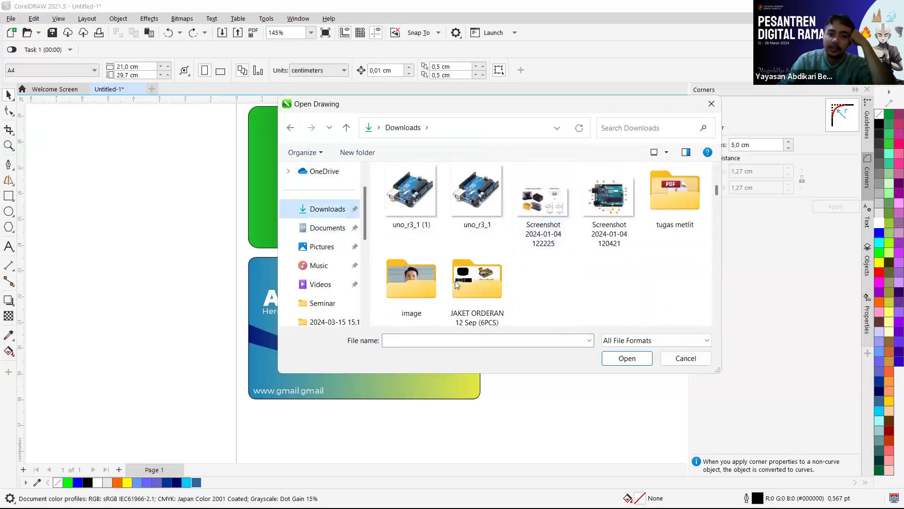
{"action": "scroll", "coordinate": [438, 267], "scroll_direction": "down", "scroll_amount": 1}
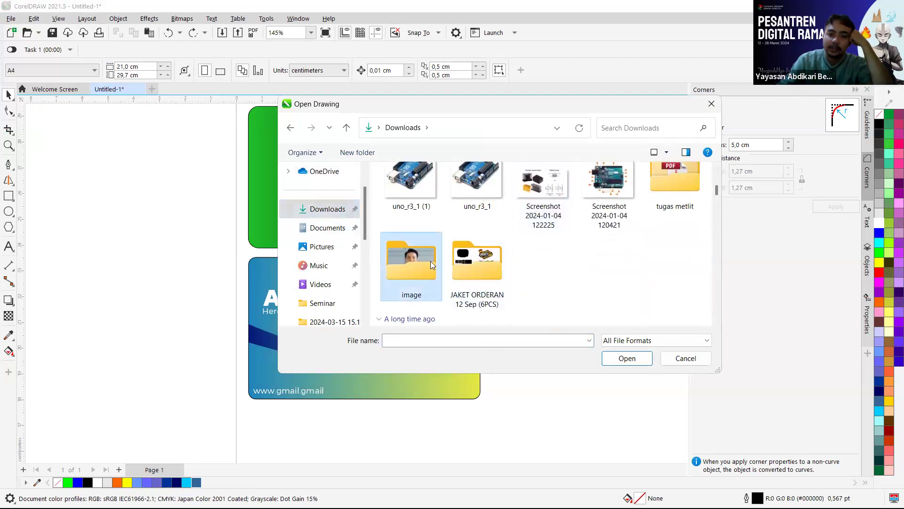
{"action": "double_click", "coordinate": [430, 261]}
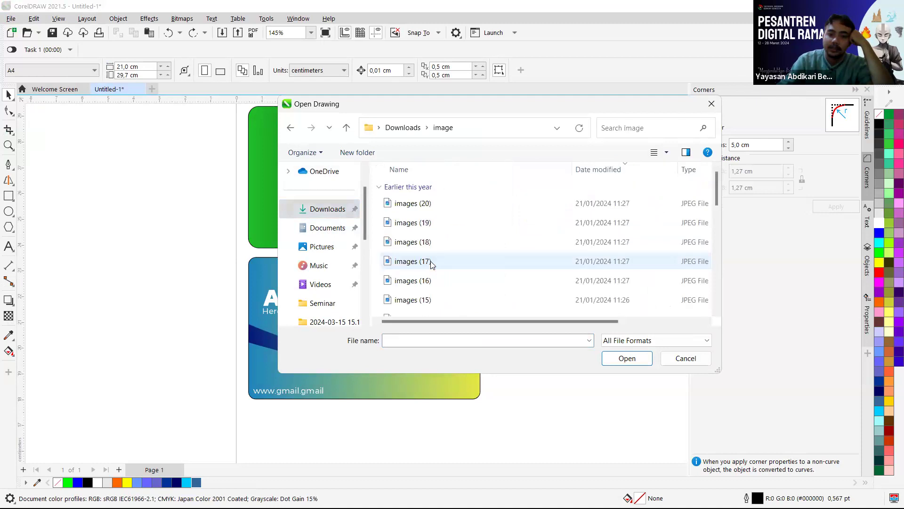
Show the files of the image folder as large icons and look through the portrait photos
{"action": "left_click", "coordinate": [667, 152]}
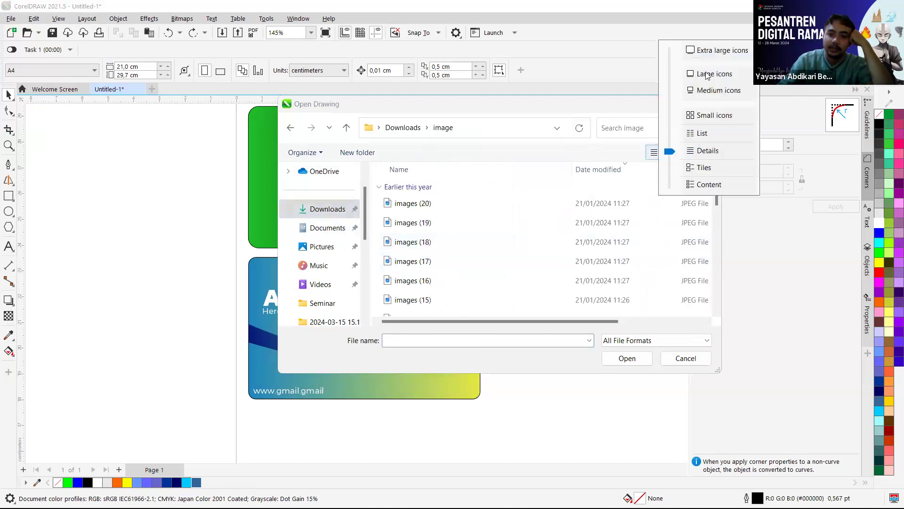
{"action": "left_click", "coordinate": [706, 76]}
{"action": "scroll", "coordinate": [581, 260], "scroll_direction": "down", "scroll_amount": 3}
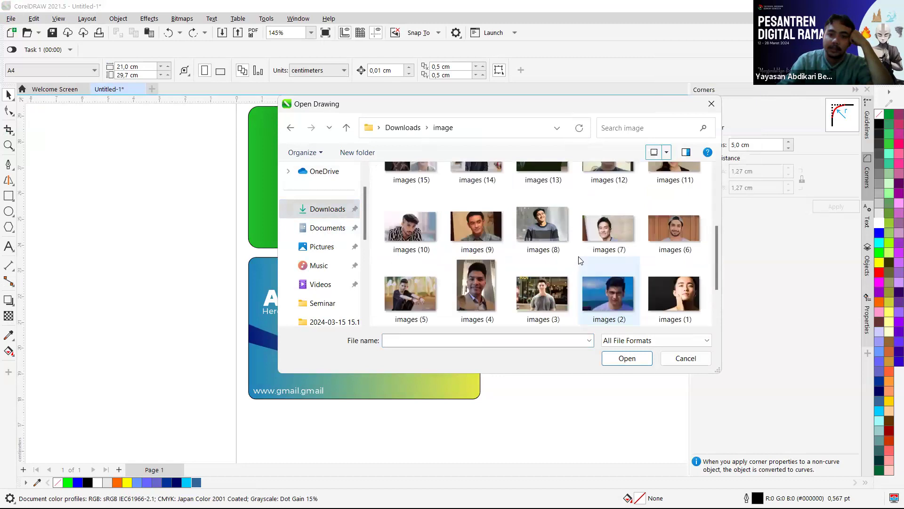
{"action": "scroll", "coordinate": [581, 260], "scroll_direction": "down", "scroll_amount": 3}
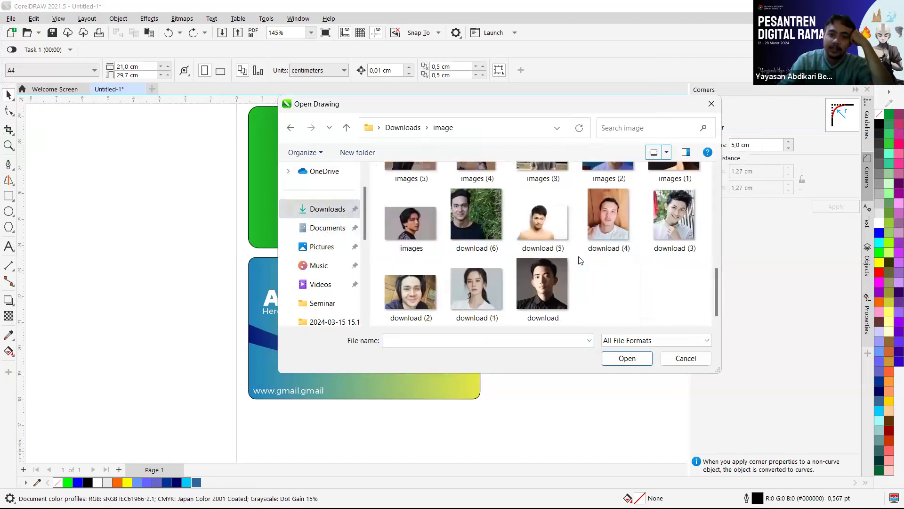
{"action": "scroll", "coordinate": [579, 282], "scroll_direction": "up", "scroll_amount": 3}
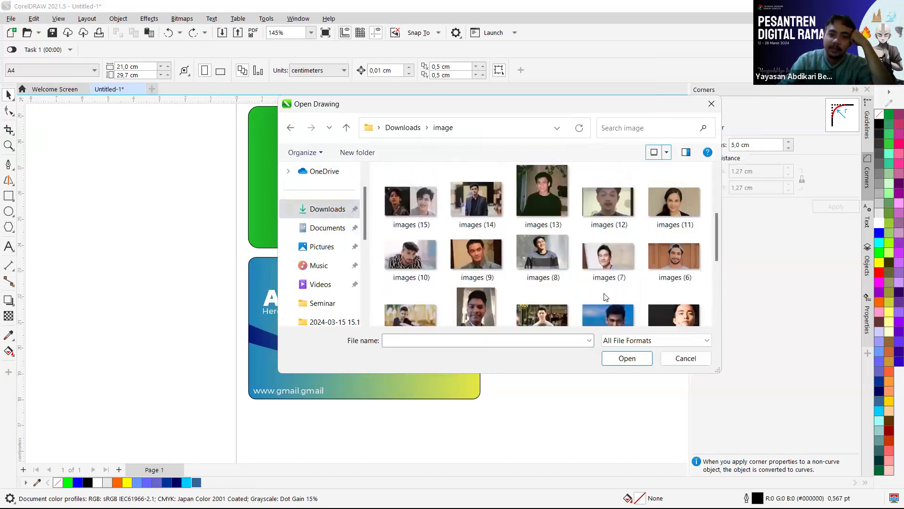
Place the images (6) photo on the empty area outside the page and move it up beside the green-to-black card
{"action": "left_click", "coordinate": [683, 268]}
{"action": "left_click", "coordinate": [633, 359]}
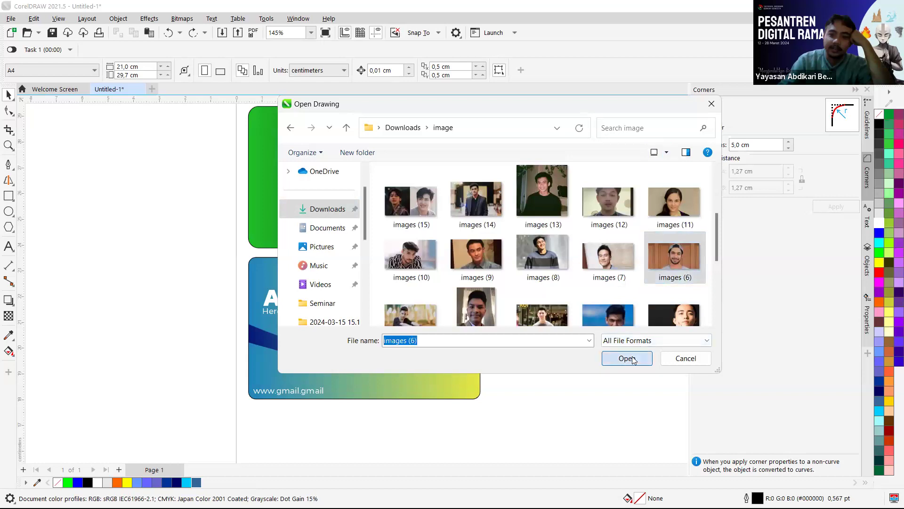
{"action": "key", "text": "Return"}
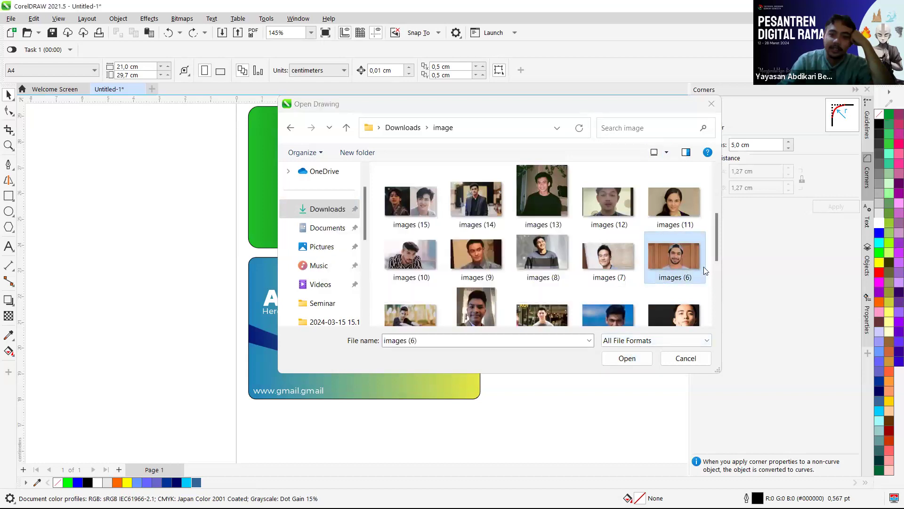
{"action": "left_click", "coordinate": [171, 255]}
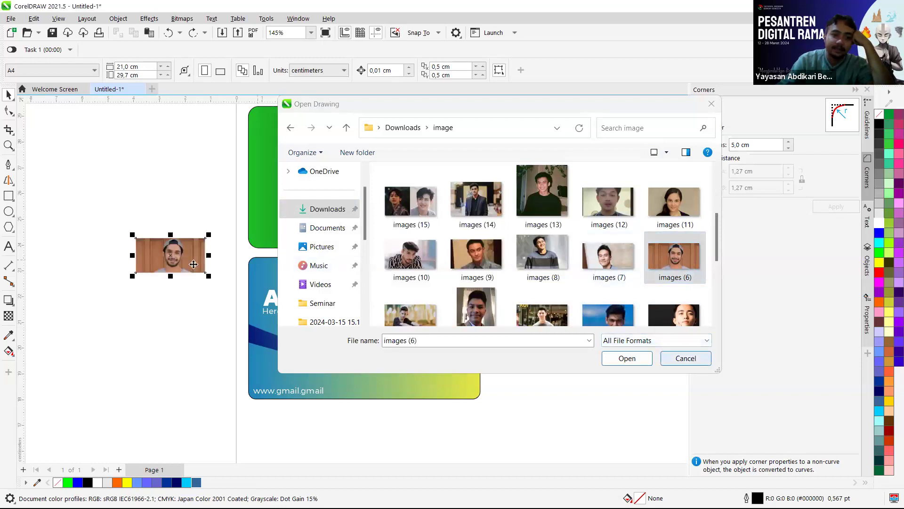
{"action": "left_click_drag", "start_coordinate": [190, 259], "coordinate": [190, 189]}
{"action": "left_click", "coordinate": [107, 168]}
Start importing another picture and browse to the image folder inside Downloads
{"action": "right_click", "coordinate": [107, 171]}
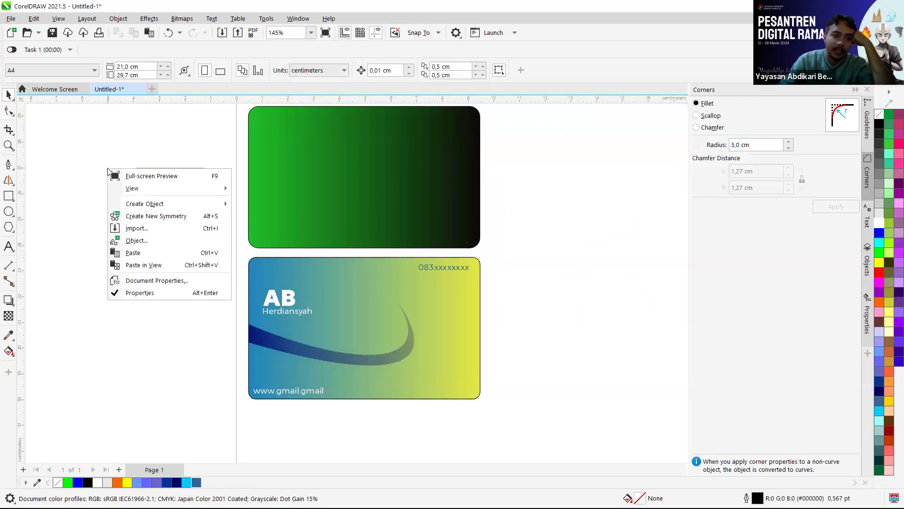
{"action": "right_click", "coordinate": [91, 250]}
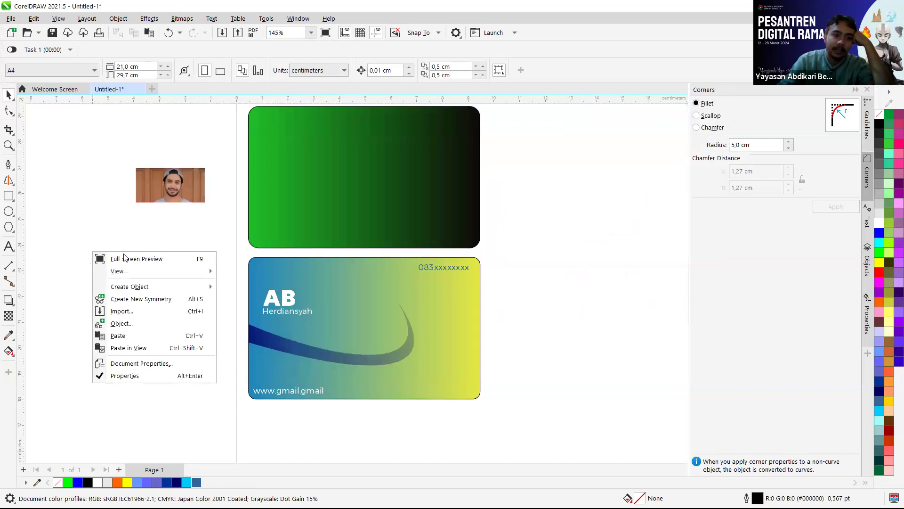
{"action": "left_click", "coordinate": [121, 311]}
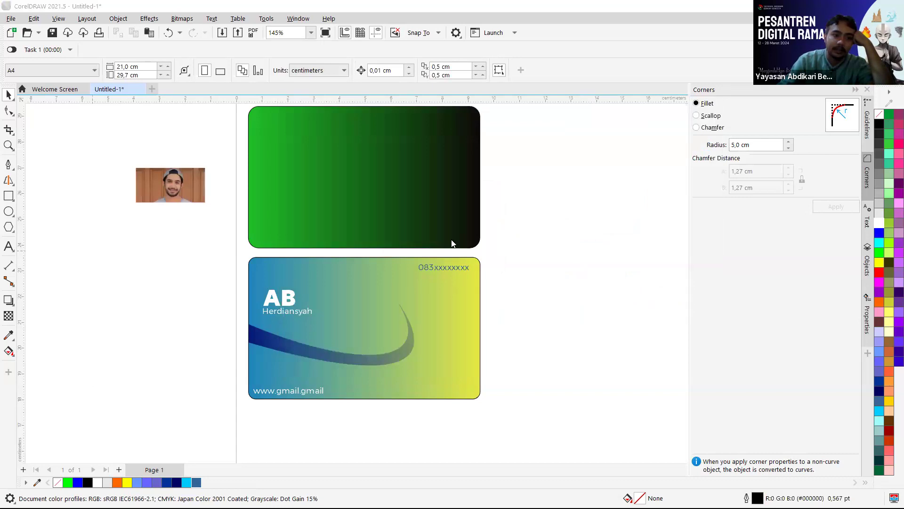
{"action": "scroll", "coordinate": [340, 277], "scroll_direction": "up", "scroll_amount": 5}
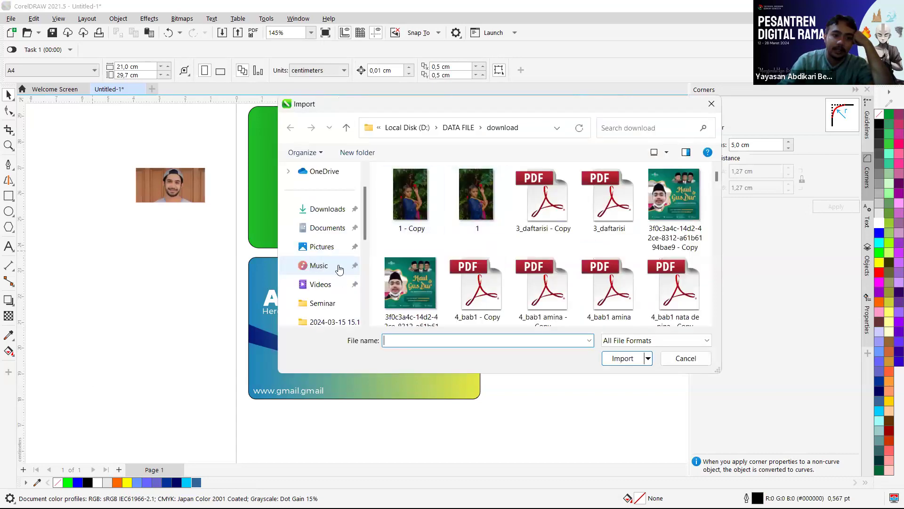
{"action": "left_click", "coordinate": [336, 254]}
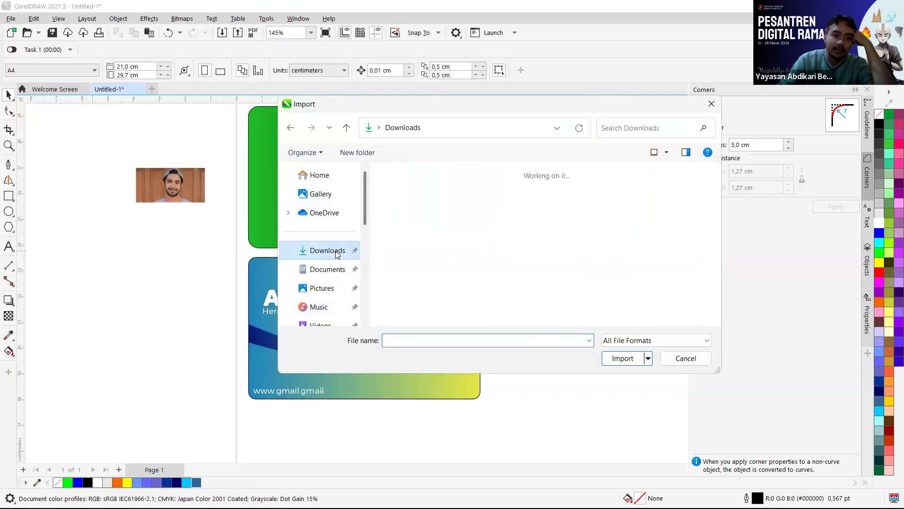
{"action": "scroll", "coordinate": [447, 259], "scroll_direction": "down", "scroll_amount": 5}
{"action": "scroll", "coordinate": [448, 260], "scroll_direction": "down", "scroll_amount": 10}
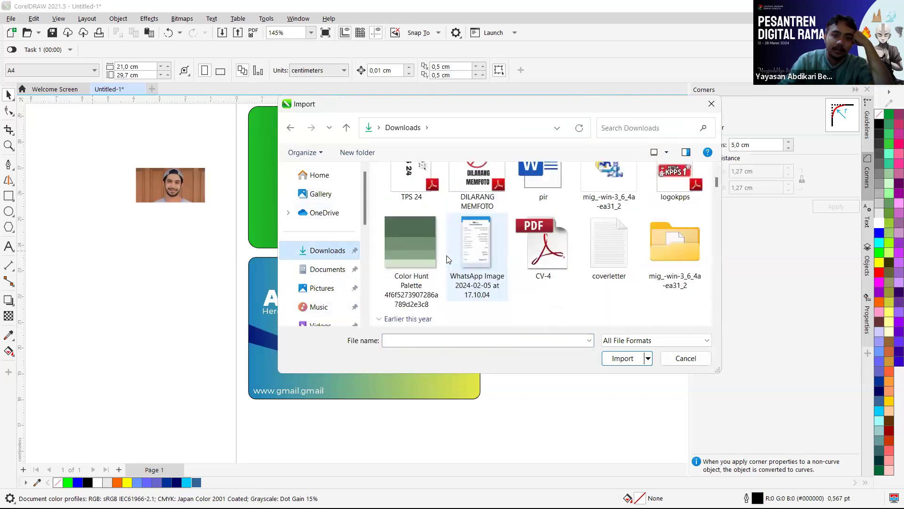
{"action": "scroll", "coordinate": [450, 260], "scroll_direction": "down", "scroll_amount": 5}
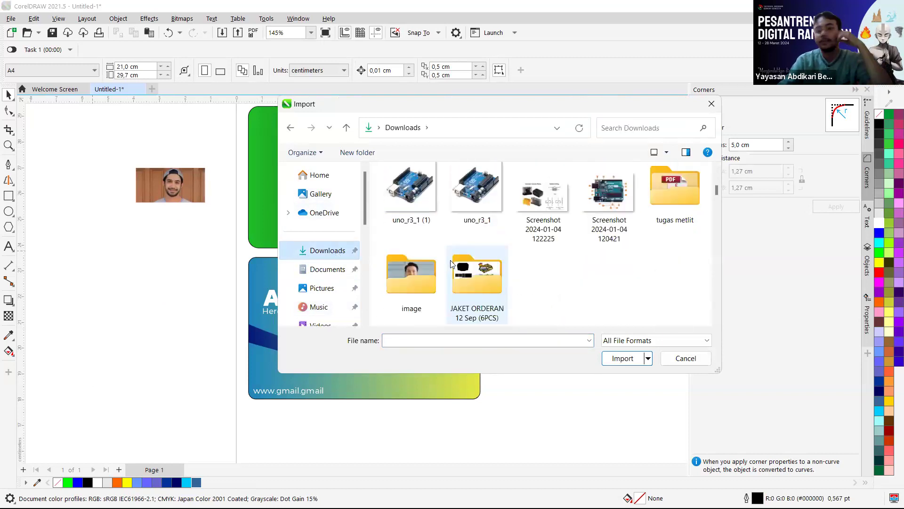
{"action": "double_click", "coordinate": [428, 277]}
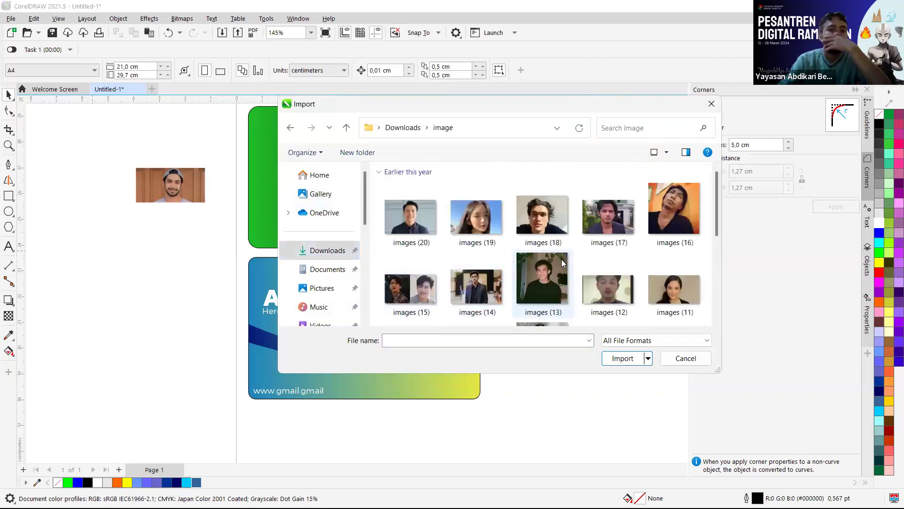
Import the images (20) photo and place it outside the page, beside the blue-to-yellow card
{"action": "scroll", "coordinate": [643, 267], "scroll_direction": "down", "scroll_amount": 3}
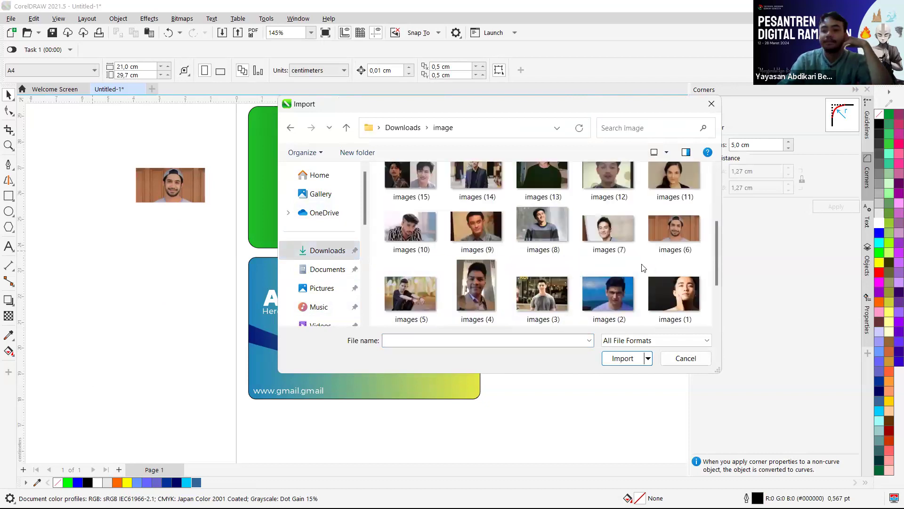
{"action": "scroll", "coordinate": [675, 264], "scroll_direction": "up", "scroll_amount": 4}
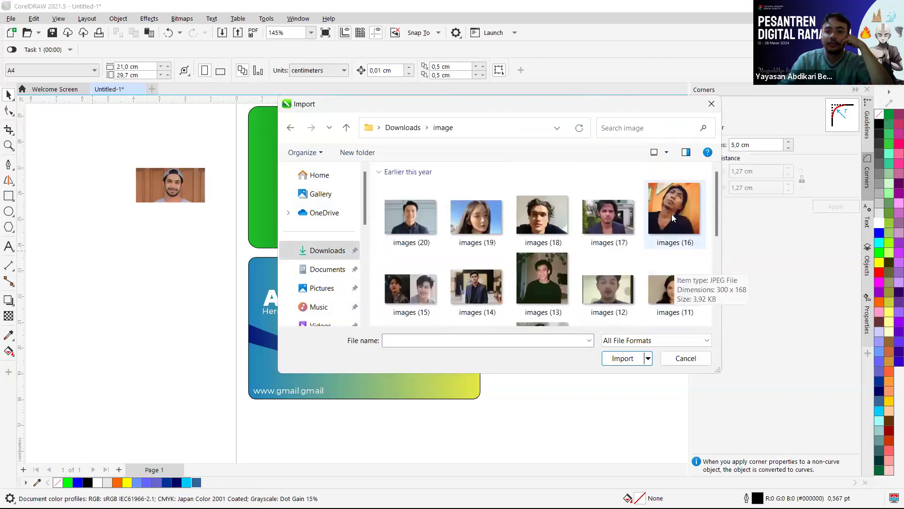
{"action": "left_click", "coordinate": [411, 215]}
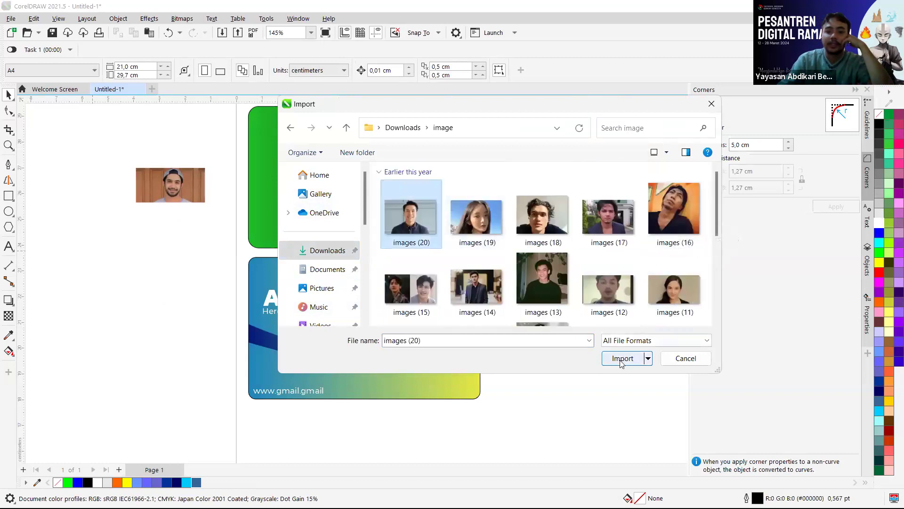
{"action": "left_click", "coordinate": [98, 254]}
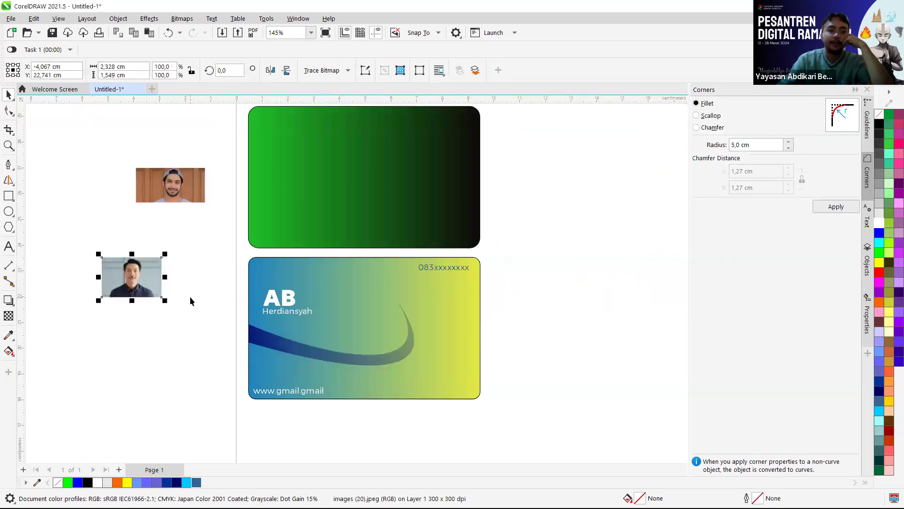
Enlarge the images (6) photo to about 4.14 × 2.07 cm and move it to the side of the cards opposite the images (20) photo
{"action": "left_click", "coordinate": [171, 192]}
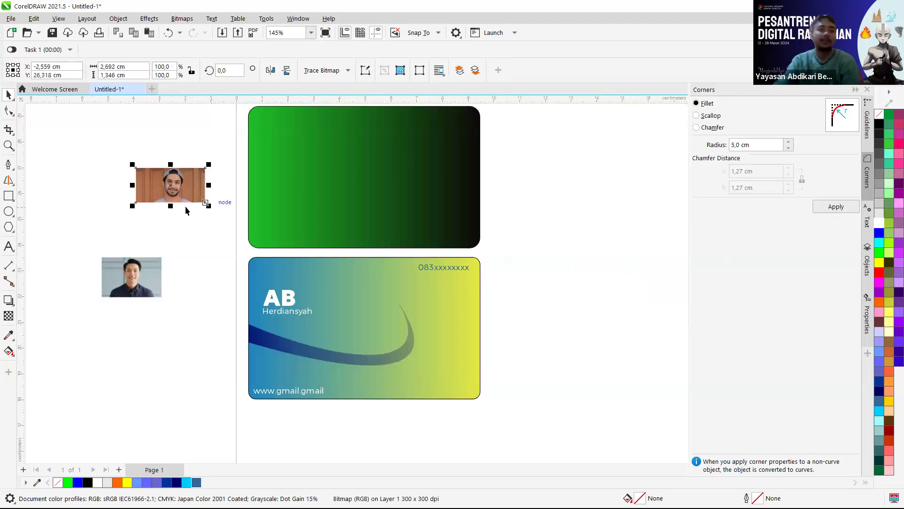
{"action": "left_click_drag", "start_coordinate": [176, 189], "coordinate": [366, 329]}
{"action": "scroll", "coordinate": [366, 329], "scroll_direction": "up", "scroll_amount": 1}
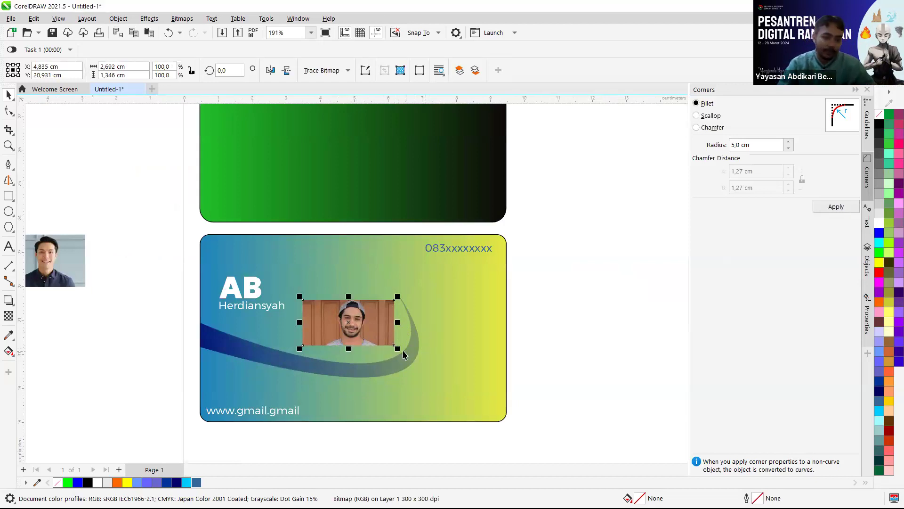
{"action": "left_click_drag", "start_coordinate": [399, 349], "coordinate": [640, 247]}
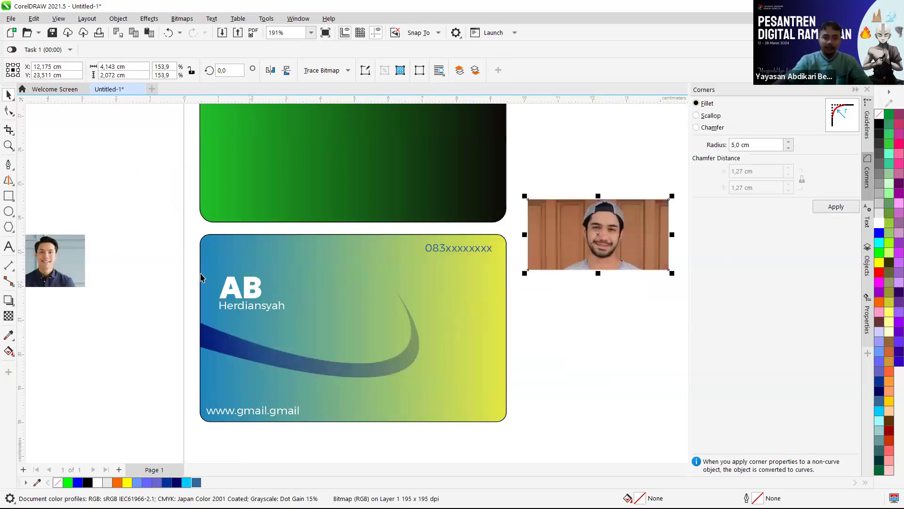
Move the images (6) photo beside the green-to-black card and crop its sides to about 2.57 × 2.07 cm
{"action": "left_click_drag", "start_coordinate": [625, 251], "coordinate": [124, 182]}
{"action": "scroll", "coordinate": [123, 180], "scroll_direction": "up", "scroll_amount": 3}
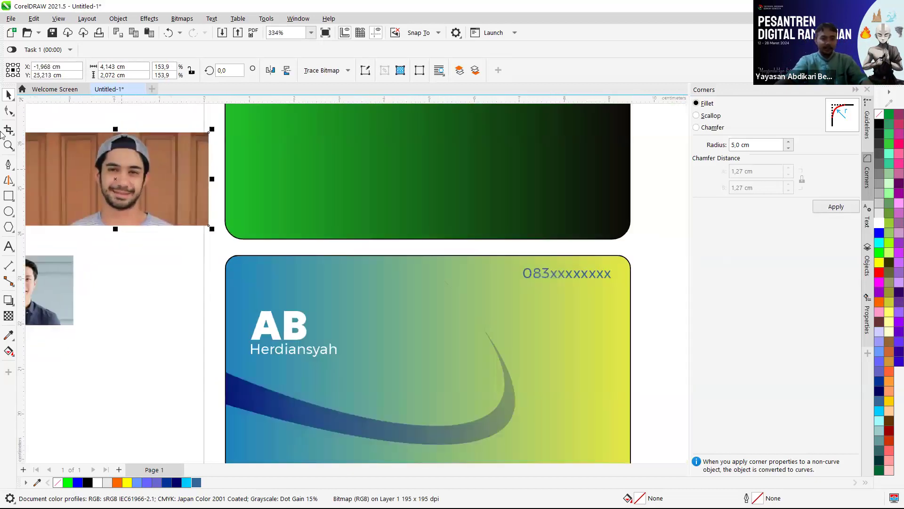
{"action": "left_click", "coordinate": [9, 129]}
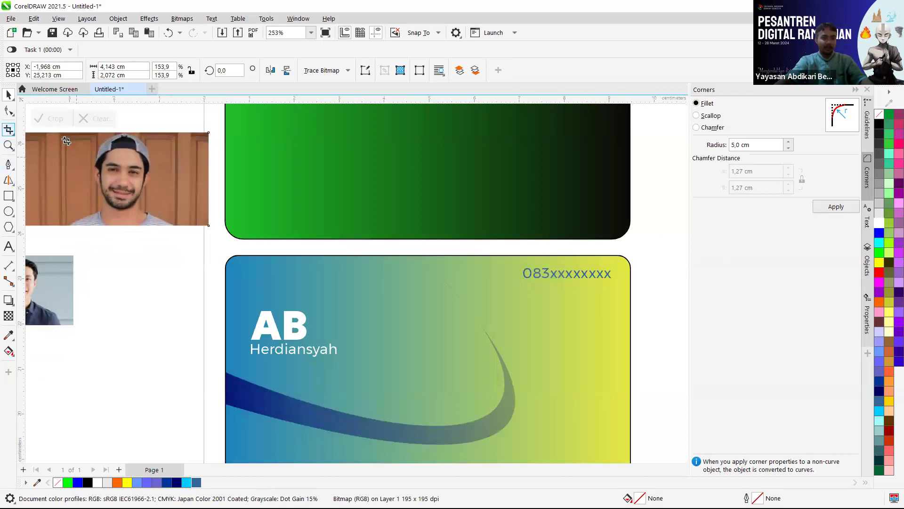
{"action": "left_click_drag", "start_coordinate": [61, 134], "coordinate": [173, 227]}
{"action": "left_click", "coordinate": [44, 121]}
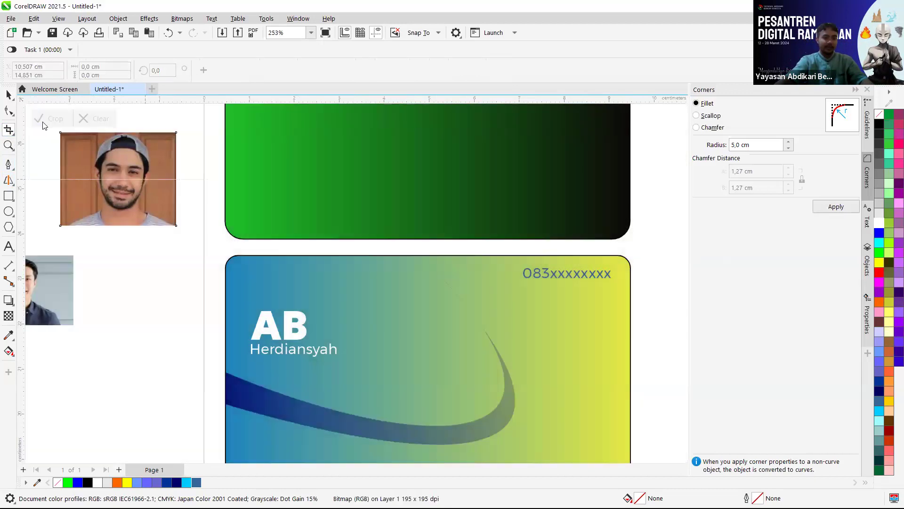
Try the cropped images (6) photo on the blue-to-yellow card, and return it to the empty area outside the page
{"action": "left_click", "coordinate": [10, 97]}
{"action": "left_click_drag", "start_coordinate": [140, 175], "coordinate": [381, 353]}
{"action": "scroll", "coordinate": [404, 355], "scroll_direction": "up", "scroll_amount": 1}
{"action": "scroll", "coordinate": [403, 354], "scroll_direction": "down", "scroll_amount": 3}
{"action": "scroll", "coordinate": [496, 386], "scroll_direction": "down", "scroll_amount": 3}
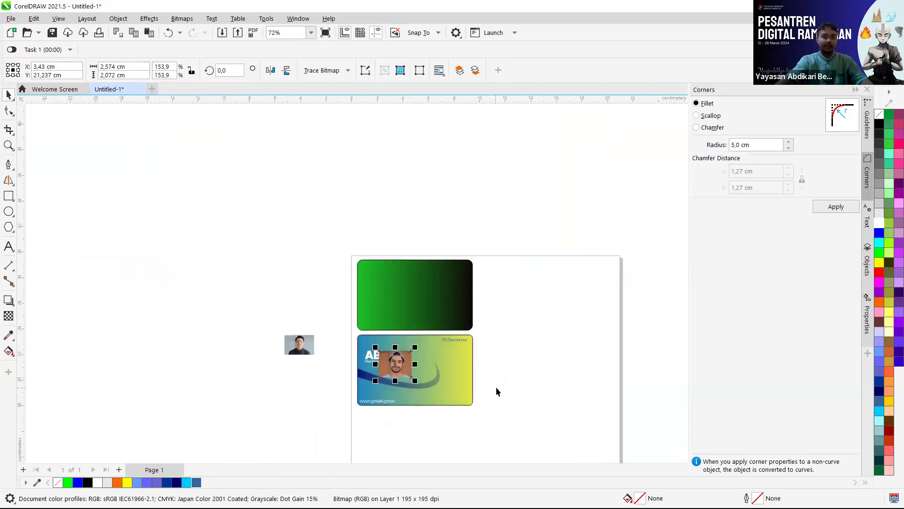
{"action": "scroll", "coordinate": [488, 389], "scroll_direction": "up", "scroll_amount": 2}
{"action": "left_click_drag", "start_coordinate": [314, 345], "coordinate": [340, 340]}
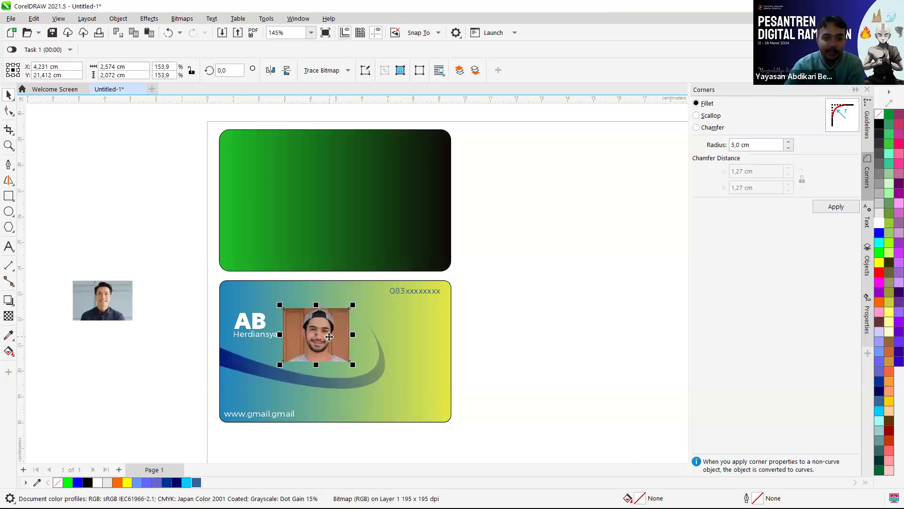
{"action": "left_click_drag", "start_coordinate": [329, 337], "coordinate": [172, 240]}
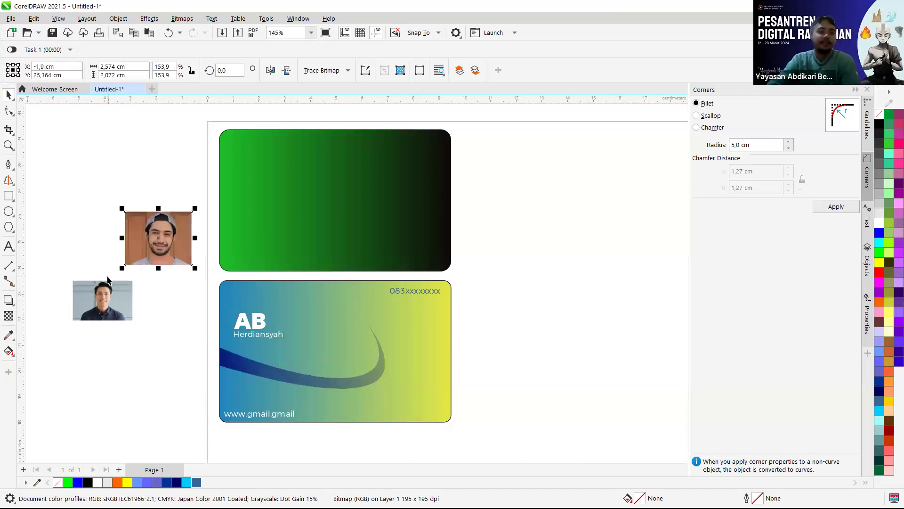
Draw a circle about 2.72 cm across in the empty space beside the green-to-black card and shrink it to about 1.55 cm
{"action": "left_click", "coordinate": [14, 217]}
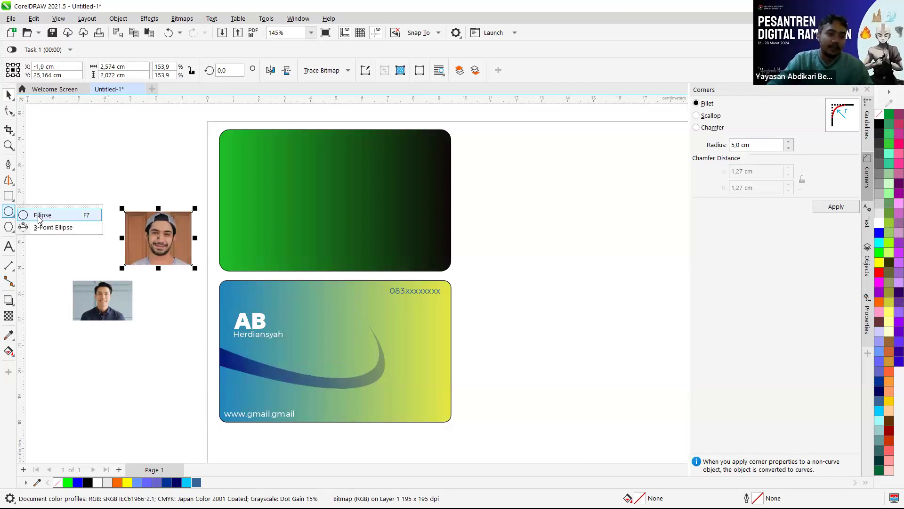
{"action": "left_click", "coordinate": [11, 198]}
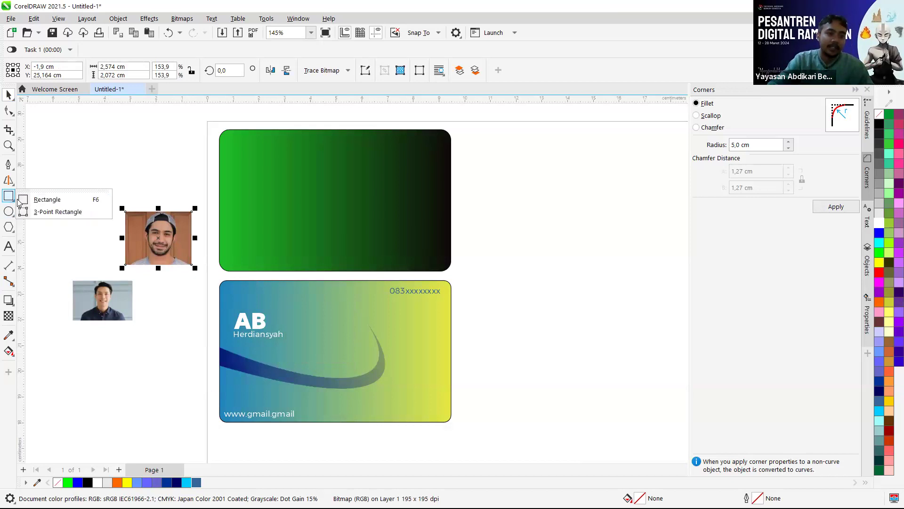
{"action": "left_click", "coordinate": [10, 216]}
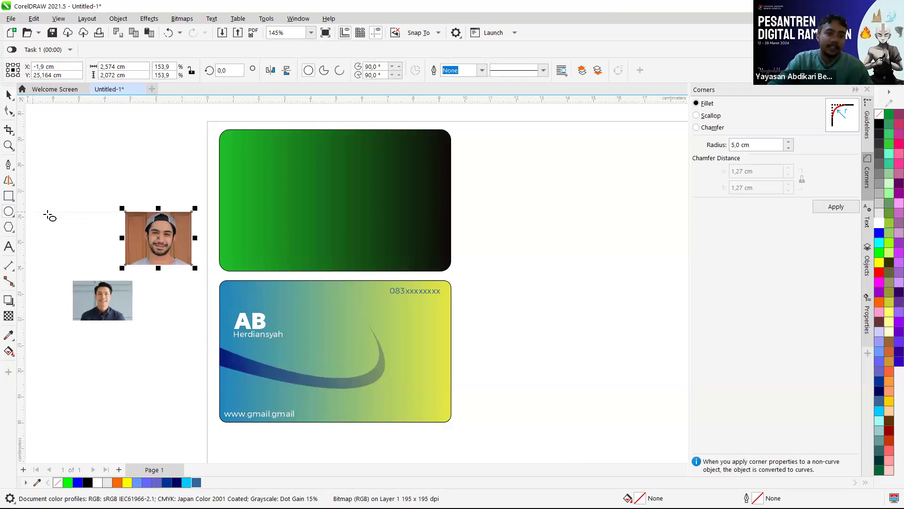
{"action": "left_click_drag", "start_coordinate": [502, 190], "coordinate": [571, 243]}
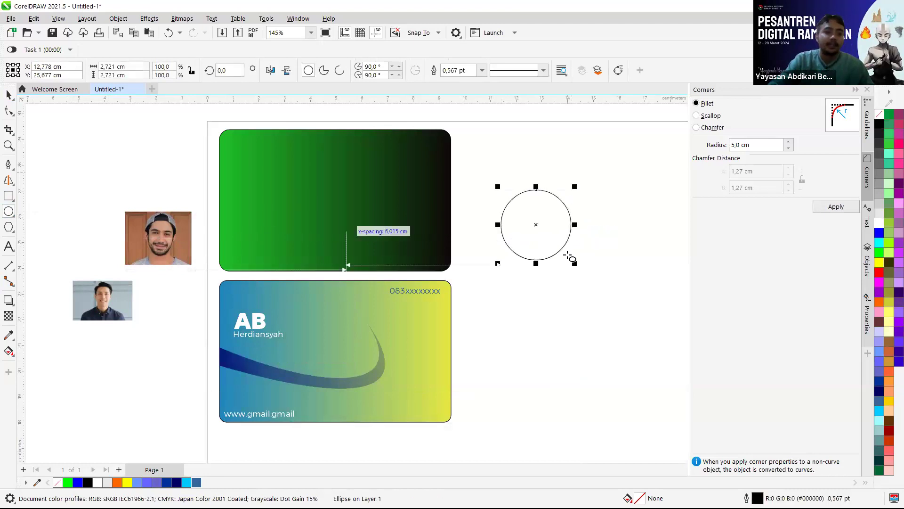
{"action": "scroll", "coordinate": [622, 231], "scroll_direction": "up", "scroll_amount": 1}
{"action": "left_click_drag", "start_coordinate": [567, 180], "coordinate": [580, 196]}
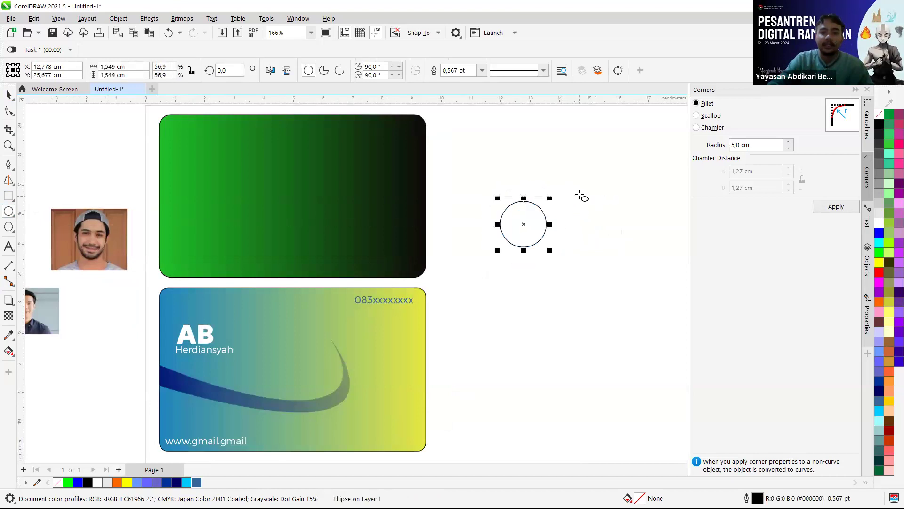
Move the cropped images (6) photo near the circle, and enlarge the circle to about 2 cm while shifting it toward the cards
{"action": "left_click", "coordinate": [8, 95]}
{"action": "left_click_drag", "start_coordinate": [102, 222], "coordinate": [643, 270]}
{"action": "left_click_drag", "start_coordinate": [530, 224], "coordinate": [540, 304]}
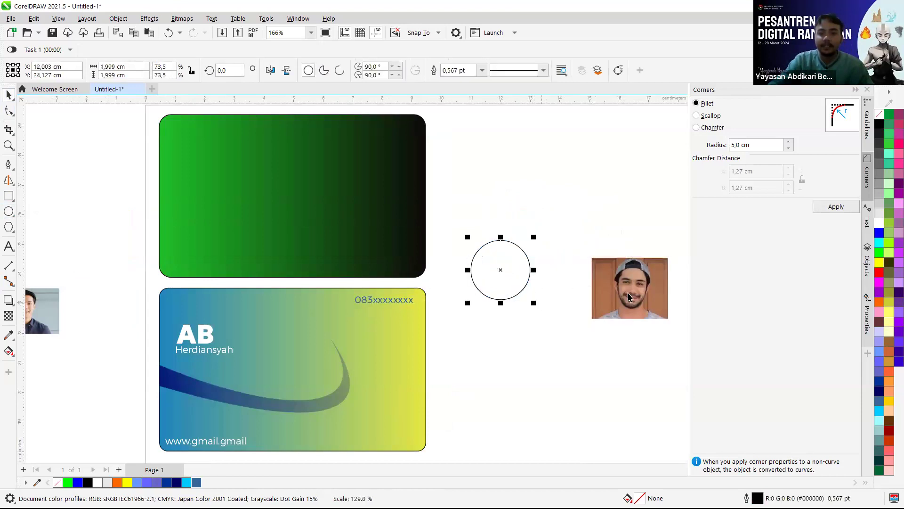
PowerClip the cropped images (6) photo inside the circle and remove the circle's outline
{"action": "left_click", "coordinate": [628, 293]}
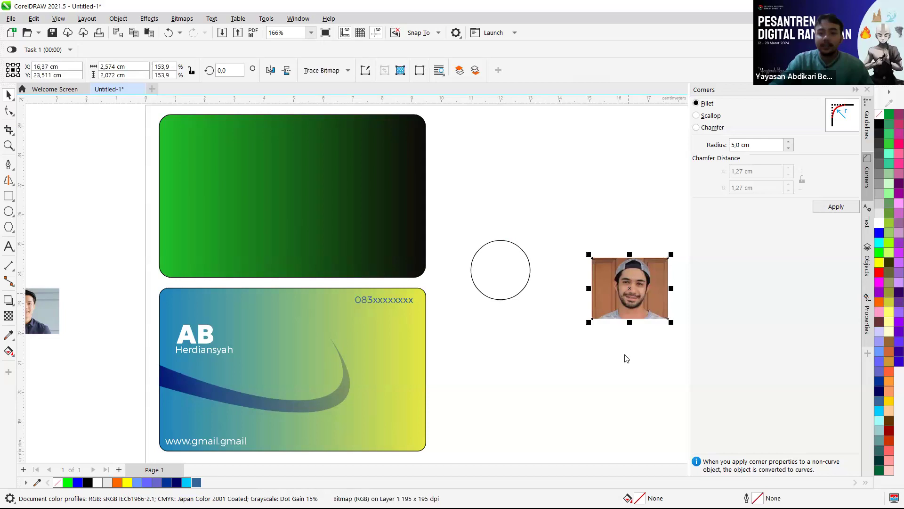
{"action": "left_click_drag", "start_coordinate": [629, 292], "coordinate": [590, 251]}
{"action": "right_click", "coordinate": [590, 251]}
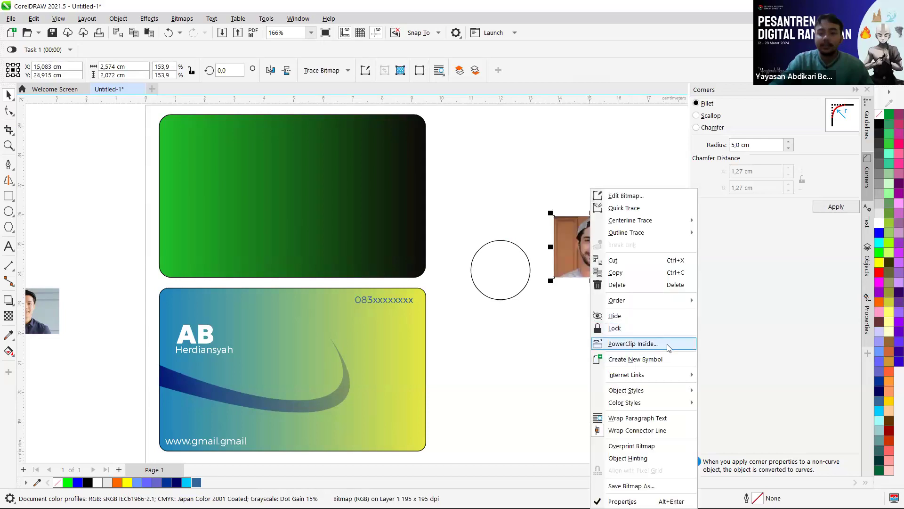
{"action": "left_click", "coordinate": [513, 285]}
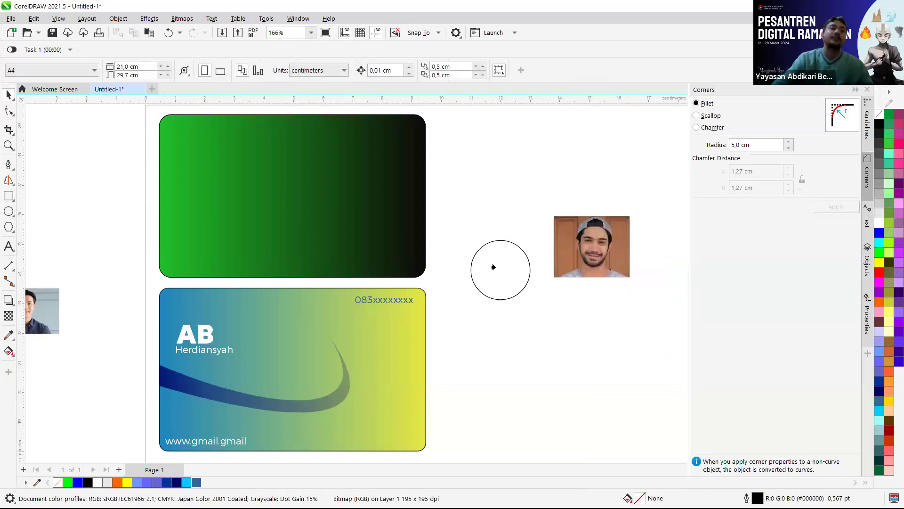
{"action": "left_click", "coordinate": [493, 267]}
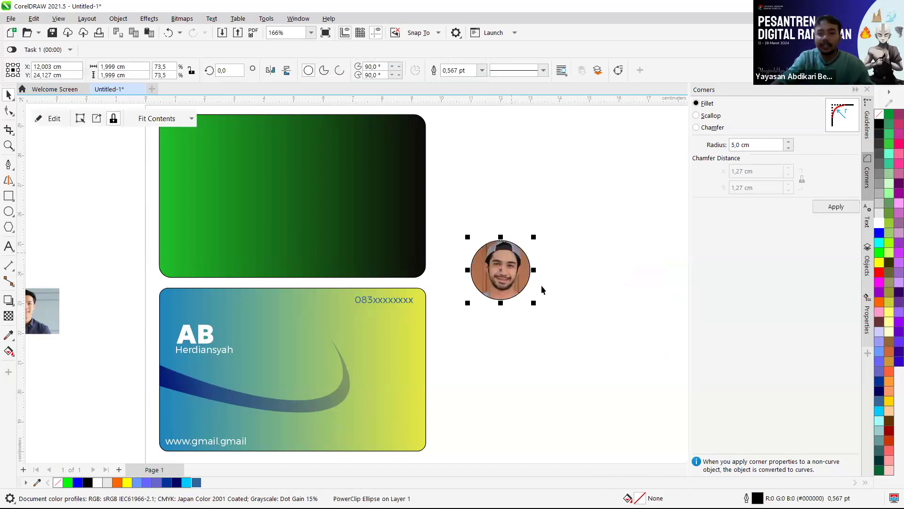
{"action": "left_click", "coordinate": [506, 273]}
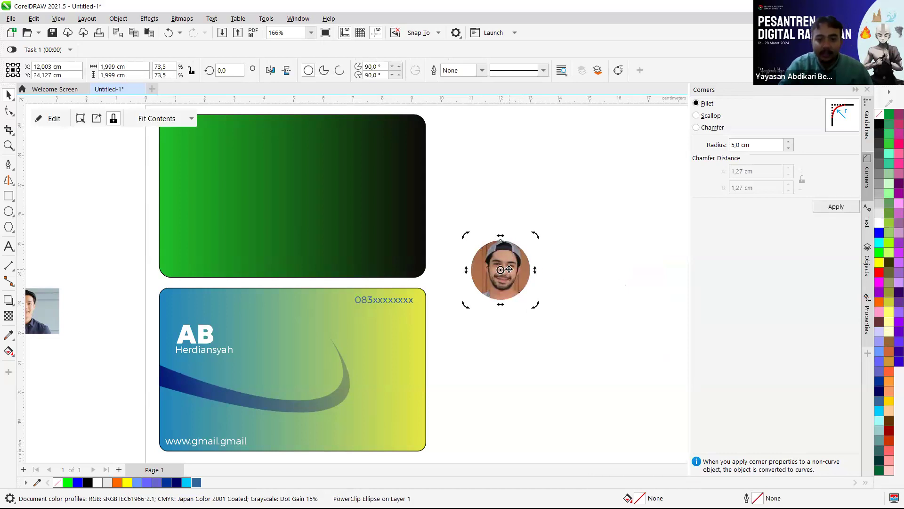
View the full photo within the circle's PowerClip contents and leave the contents editing
{"action": "left_click", "coordinate": [52, 123]}
{"action": "scroll", "coordinate": [537, 256], "scroll_direction": "up", "scroll_amount": 3}
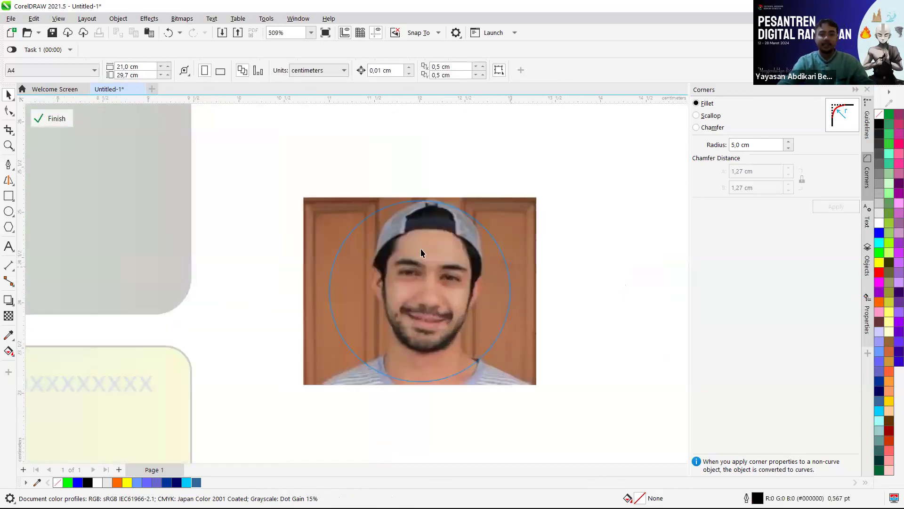
{"action": "left_click", "coordinate": [52, 118]}
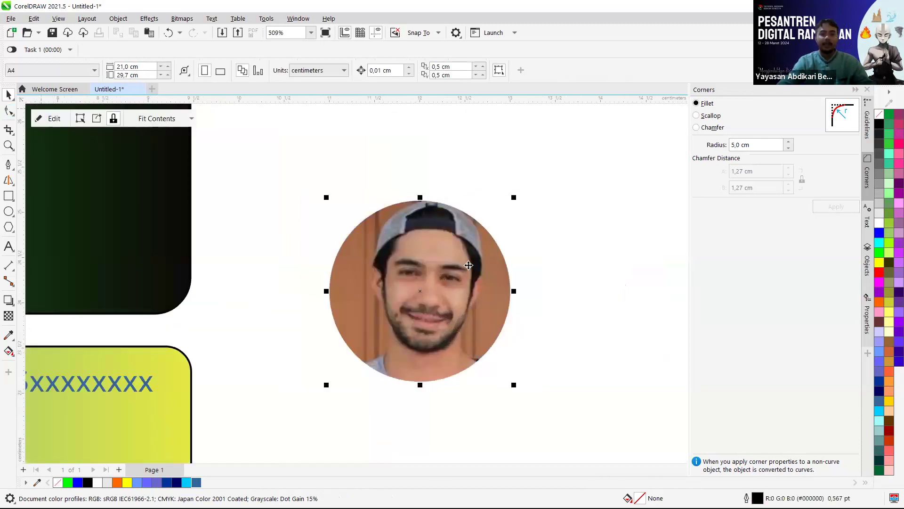
Edit the circle's PowerClip, shift the photo slightly sideways so the face sits centred in the circle, and finish editing
{"action": "scroll", "coordinate": [443, 263], "scroll_direction": "down", "scroll_amount": 1}
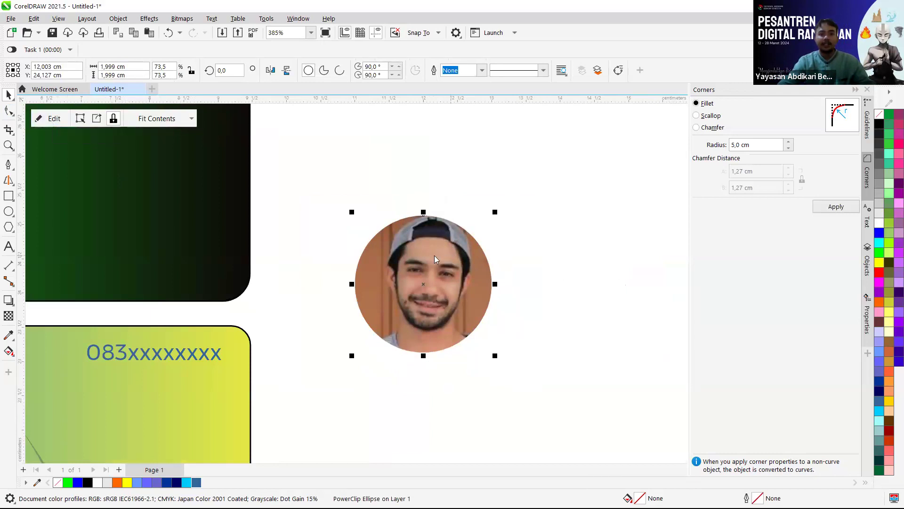
{"action": "right_click", "coordinate": [451, 216]}
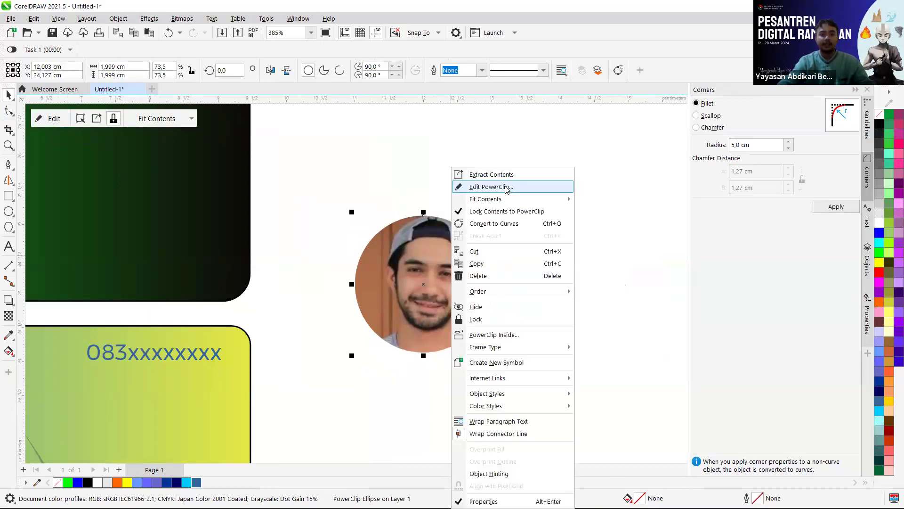
{"action": "left_click", "coordinate": [506, 188]}
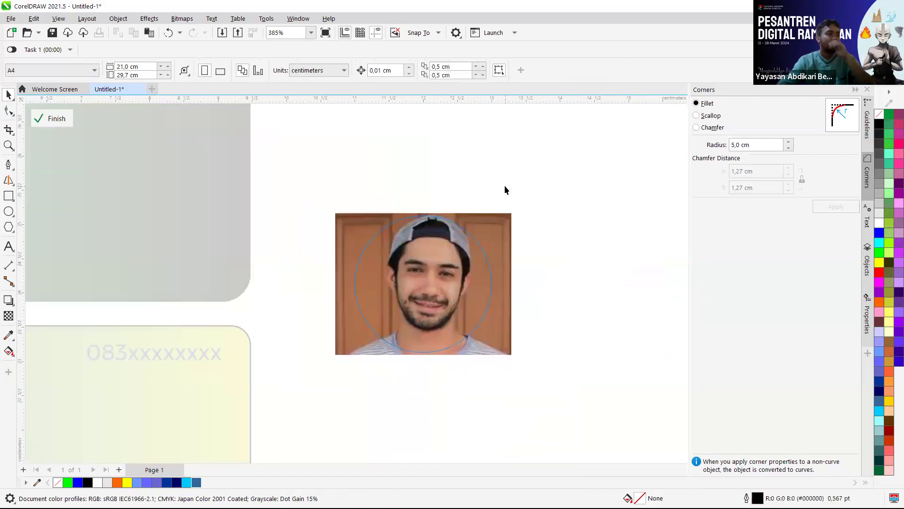
{"action": "mouse_move", "coordinate": [450, 282]}
{"action": "left_mouse_down"}
{"action": "mouse_move", "coordinate": [442, 296]}
{"action": "mouse_move", "coordinate": [470, 274]}
{"action": "mouse_move", "coordinate": [462, 270]}
{"action": "left_mouse_up"}
{"action": "scroll", "coordinate": [446, 295], "scroll_direction": "up", "scroll_amount": 2}
{"action": "left_click", "coordinate": [571, 217]}
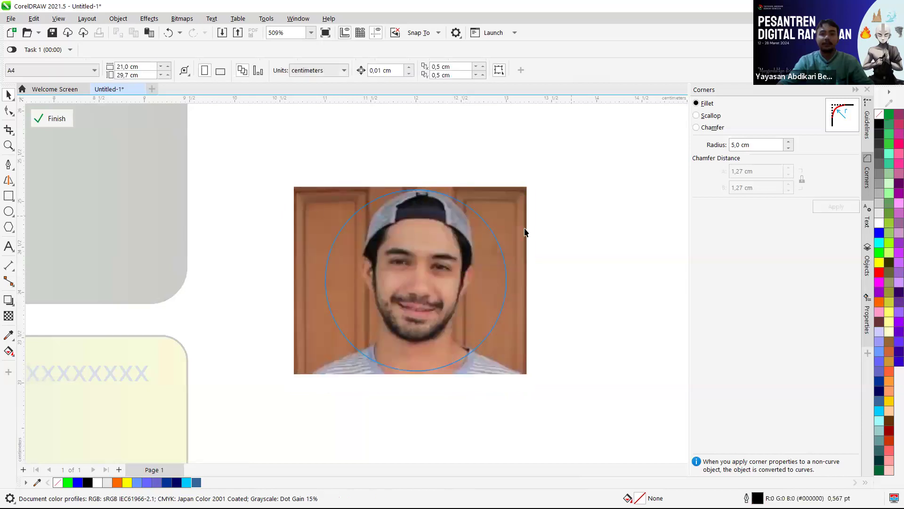
{"action": "left_click", "coordinate": [68, 119]}
{"action": "scroll", "coordinate": [557, 163], "scroll_direction": "down", "scroll_amount": 4}
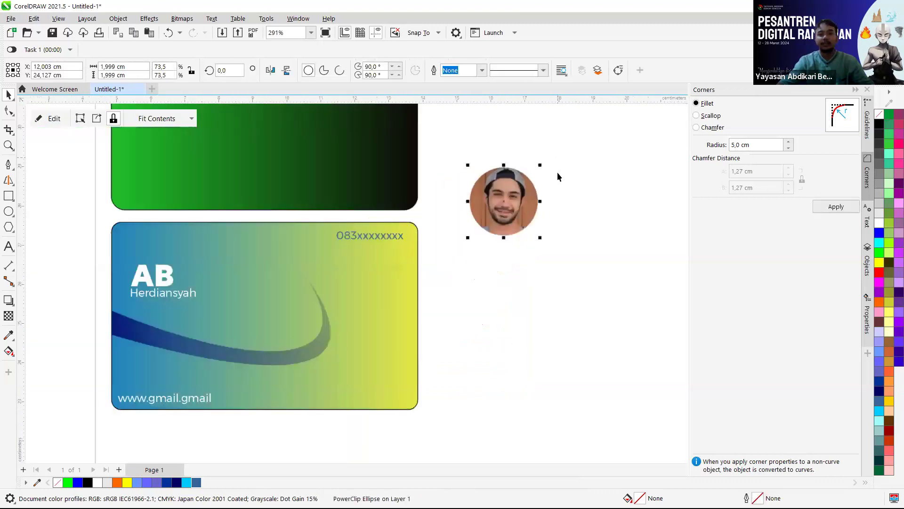
Place the circular portrait above the swoosh's wide end on the blue-to-yellow card, shrink it slightly, and move the AB and name texts to the opposite lower corner
{"action": "scroll", "coordinate": [361, 237], "scroll_direction": "up", "scroll_amount": 1}
{"action": "left_click_drag", "start_coordinate": [360, 237], "coordinate": [254, 248]}
{"action": "left_click_drag", "start_coordinate": [291, 218], "coordinate": [357, 249]}
{"action": "left_click_drag", "start_coordinate": [328, 231], "coordinate": [460, 293]}
{"action": "left_click_drag", "start_coordinate": [258, 238], "coordinate": [318, 246]}
{"action": "scroll", "coordinate": [356, 231], "scroll_direction": "up", "scroll_amount": 2}
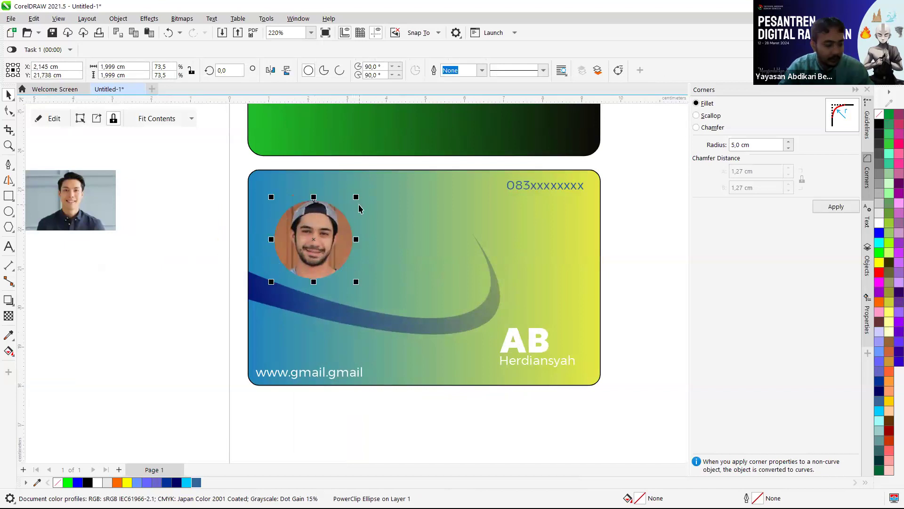
{"action": "left_click_drag", "start_coordinate": [357, 197], "coordinate": [356, 198]}
{"action": "key", "text": "Escape"}
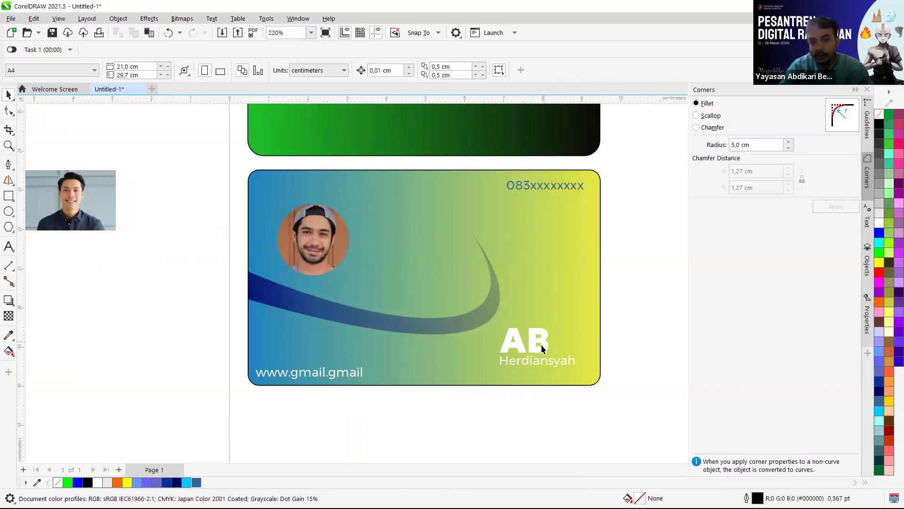
Try the name text beside the circular portrait, and move it back beneath the AB initials
{"action": "left_click_drag", "start_coordinate": [541, 361], "coordinate": [411, 245]}
{"action": "left_click", "coordinate": [674, 241]}
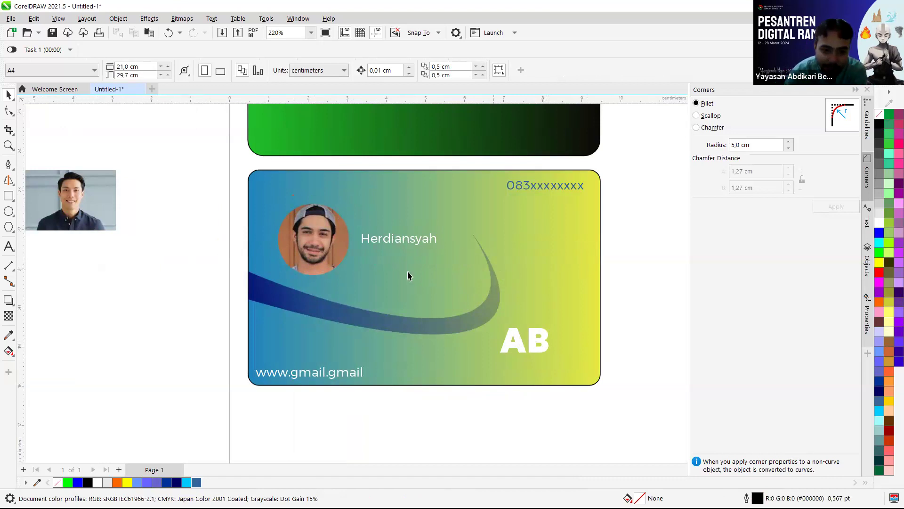
{"action": "left_click_drag", "start_coordinate": [419, 245], "coordinate": [552, 356]}
Move the AB initials up slightly above the name text and select both text objects together
{"action": "left_click", "coordinate": [539, 337]}
{"action": "left_click", "coordinate": [637, 316]}
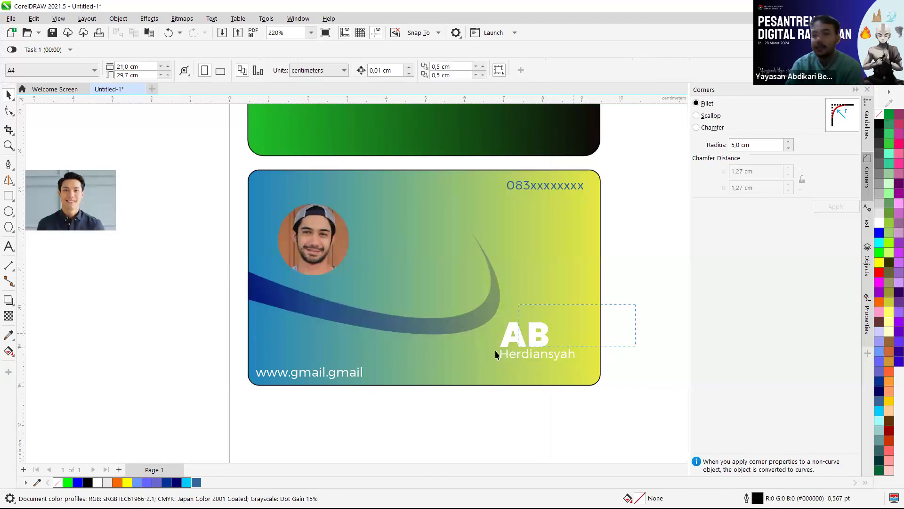
{"action": "mouse_move", "coordinate": [478, 354]}
{"action": "left_mouse_down"}
{"action": "mouse_move", "coordinate": [610, 304]}
{"action": "mouse_move", "coordinate": [476, 360]}
{"action": "mouse_move", "coordinate": [479, 371]}
{"action": "left_mouse_up"}
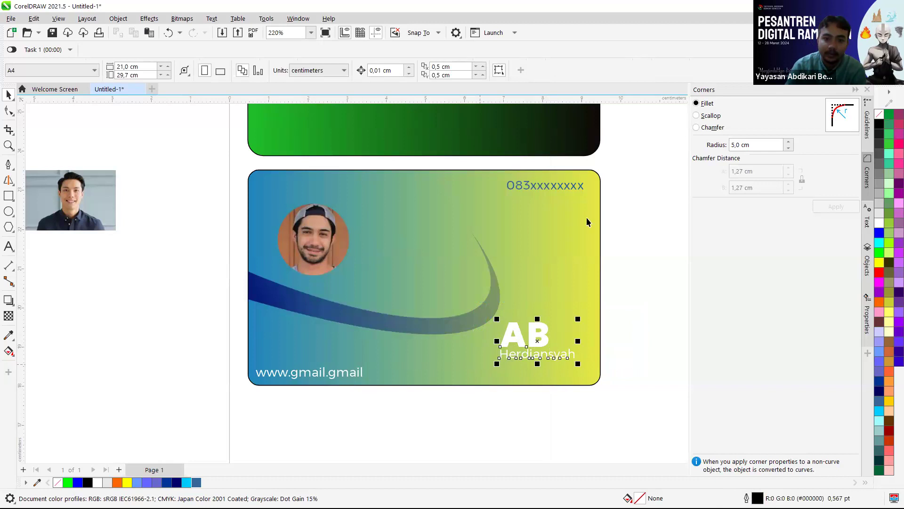
Move the name and phone number texts beside the round portrait, stacked as two lines, and colour the phone number white
{"action": "left_click", "coordinate": [616, 174]}
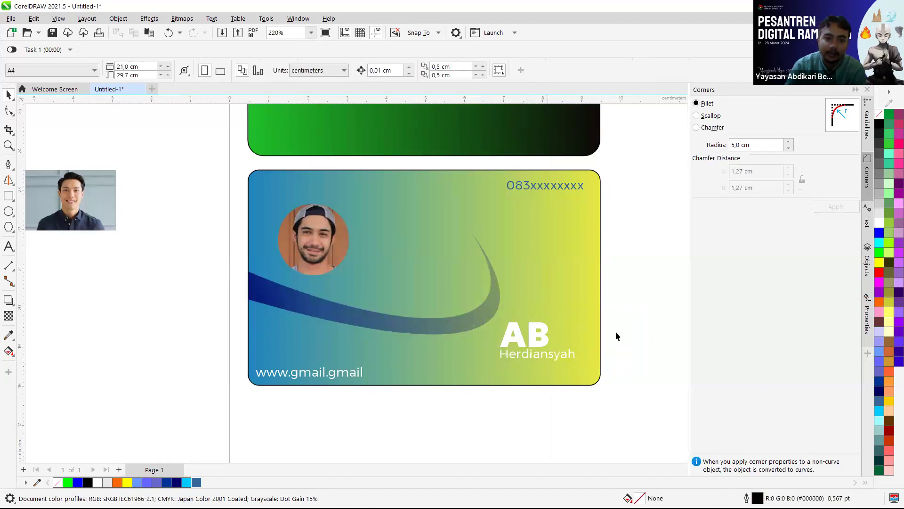
{"action": "left_click_drag", "start_coordinate": [558, 354], "coordinate": [417, 231]}
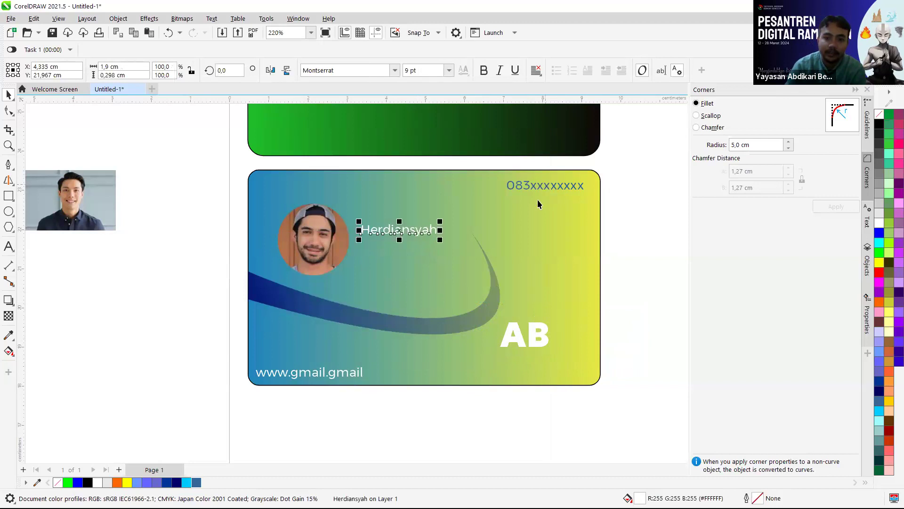
{"action": "left_click_drag", "start_coordinate": [551, 190], "coordinate": [412, 245]}
{"action": "left_click", "coordinate": [231, 397]}
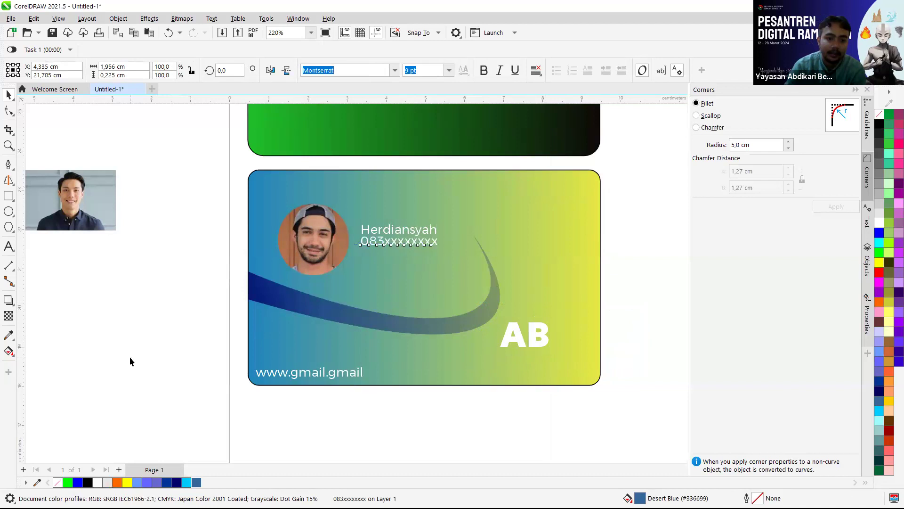
Duplicate the phone number directly beneath itself and replace the copy's text with the street address
{"action": "scroll", "coordinate": [397, 242], "scroll_direction": "up", "scroll_amount": 2}
{"action": "left_click", "coordinate": [397, 248]}
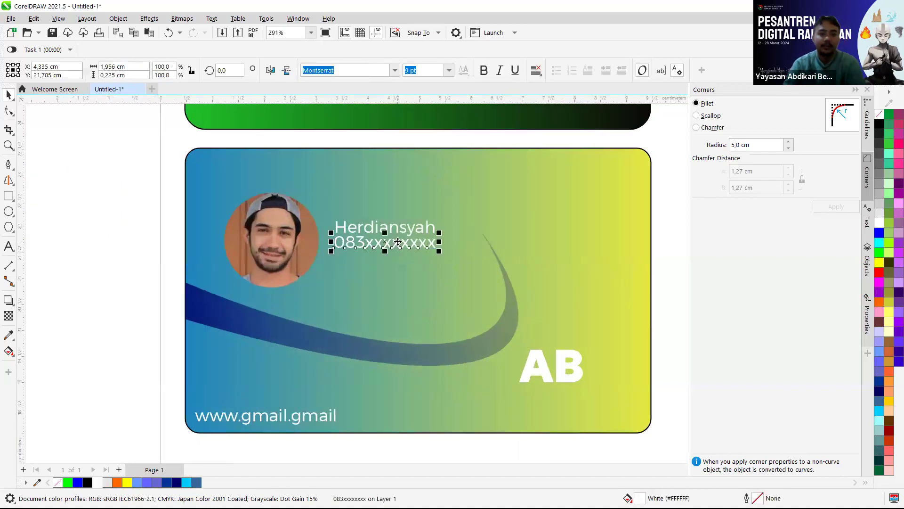
{"action": "key", "text": "ctrl+d"}
{"action": "left_click_drag", "start_coordinate": [442, 216], "coordinate": [418, 260]}
{"action": "double_click", "coordinate": [418, 260]}
{"action": "key", "text": "ctrl+a"}
{"action": "type", "text": "Alama"}
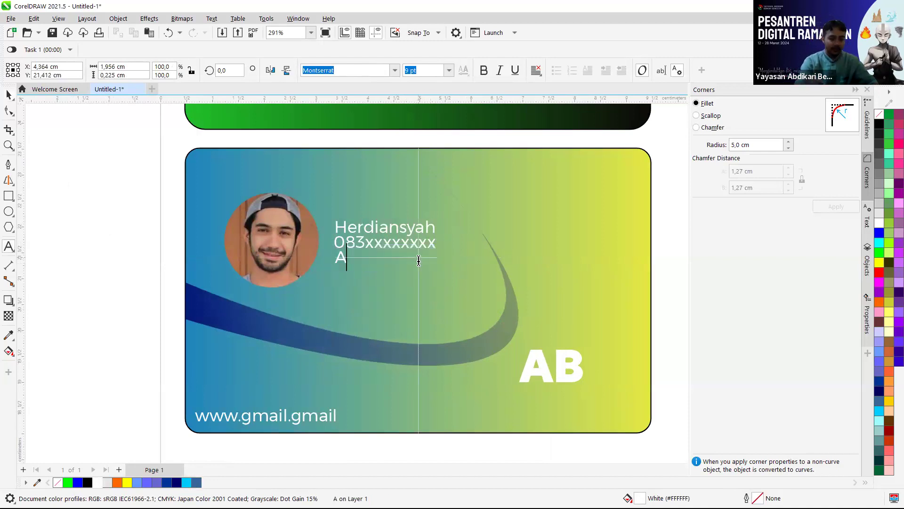
{"action": "key", "text": "BackSpace"}
{"action": "key", "text": "BackSpace"}
{"action": "key", "text": "BackSpace"}
{"action": "key", "text": "BackSpace"}
{"action": "key", "text": "BackSpace"}
{"action": "key", "text": "BackSpace"}
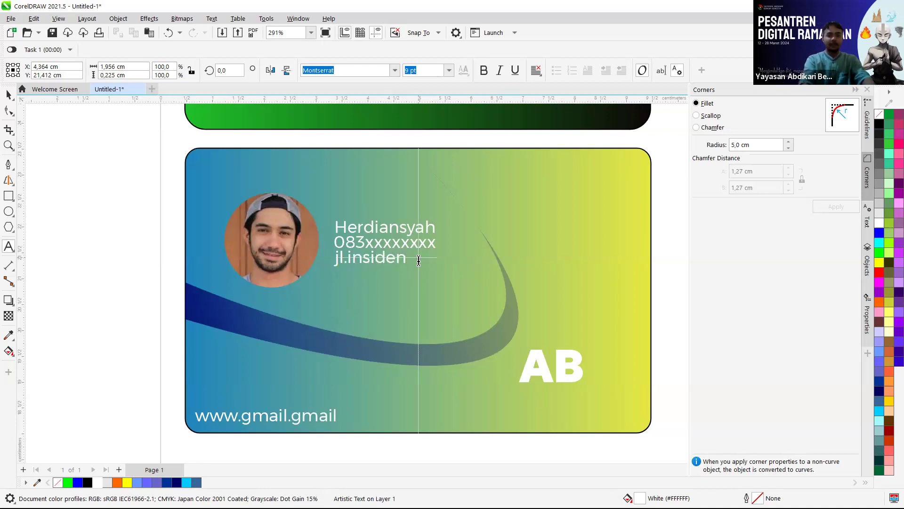
Capitalize the first letter of the address line and finish editing the text
{"action": "left_click", "coordinate": [340, 262]}
{"action": "key", "text": "BackSpace"}
{"action": "type", "text": "J"}
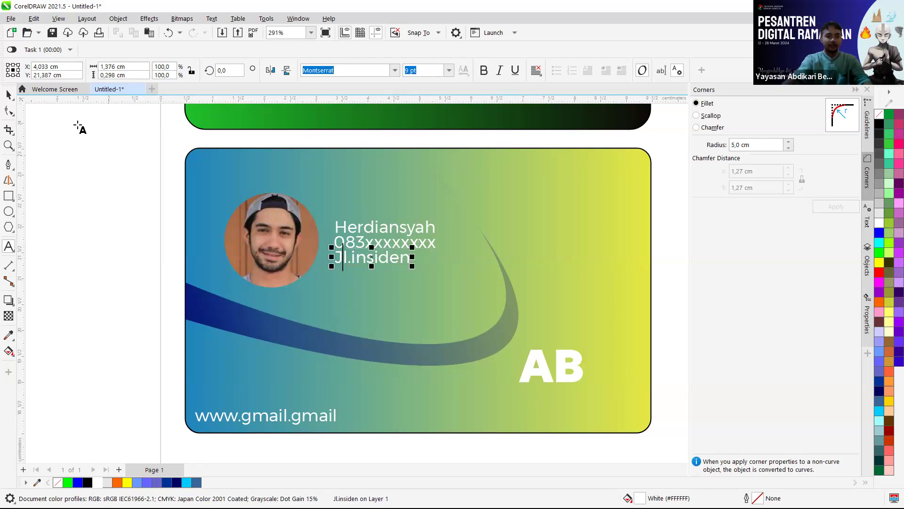
{"action": "key", "text": "Escape"}
Open up the spacing of the contact lines by nudging the address and phone number slightly down and the name slightly up
{"action": "scroll", "coordinate": [430, 240], "scroll_direction": "up", "scroll_amount": 1}
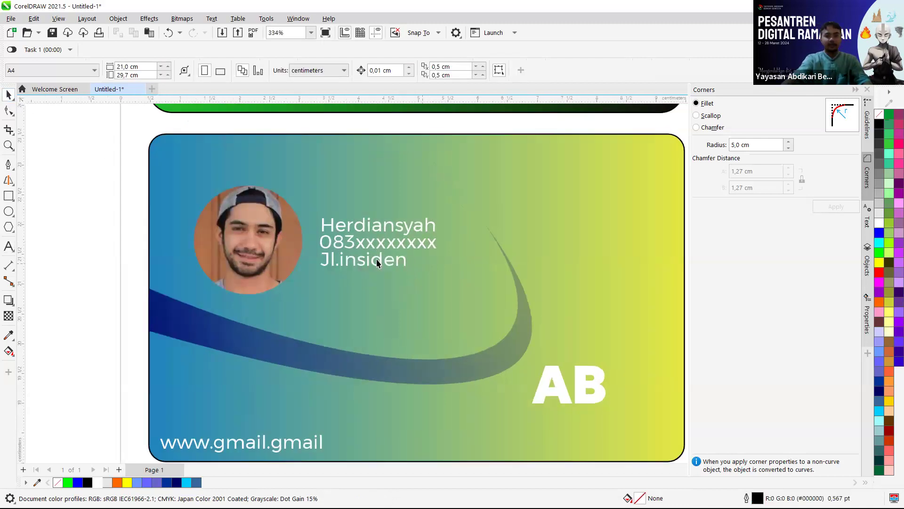
{"action": "left_click", "coordinate": [403, 273]}
{"action": "left_click", "coordinate": [403, 267]}
{"action": "key", "text": "Down"}
{"action": "key", "text": "Down"}
{"action": "left_click", "coordinate": [397, 243]}
{"action": "key", "text": "Down"}
{"action": "left_click", "coordinate": [396, 225]}
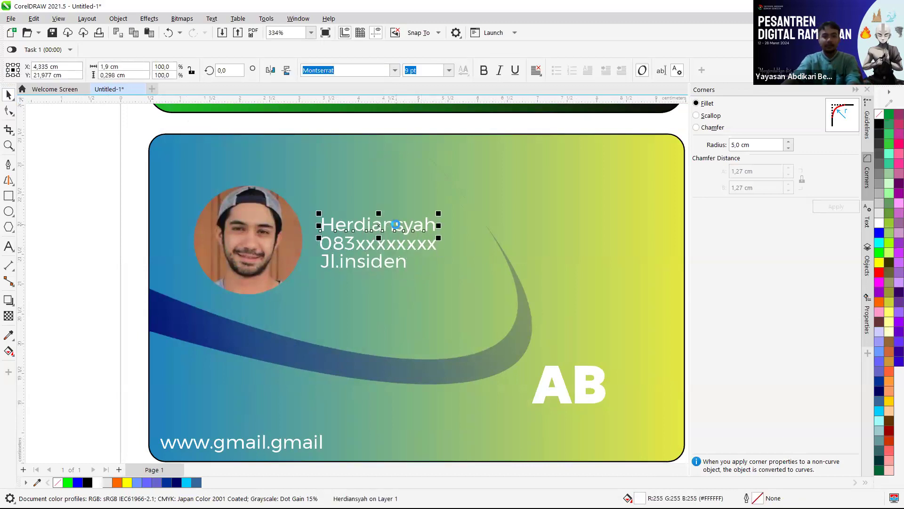
{"action": "left_click", "coordinate": [109, 185]}
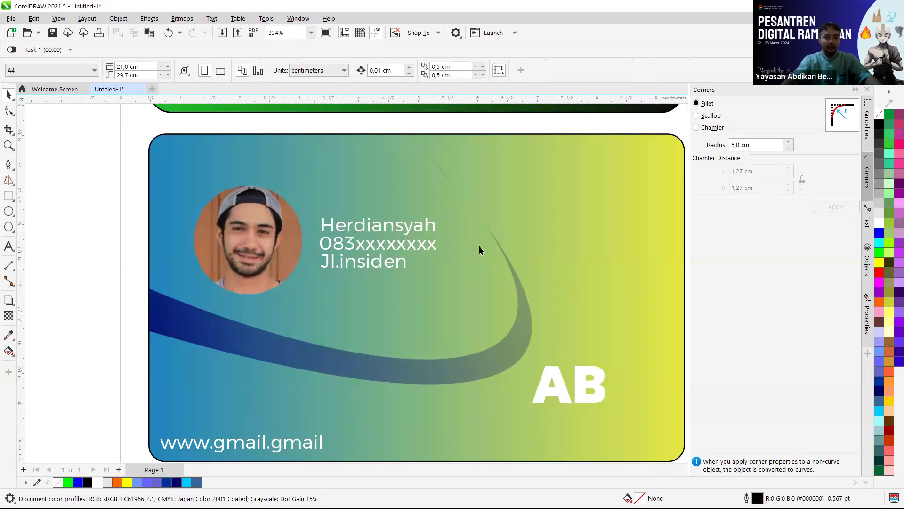
Try to align the centres of the address and phone number lines, and undo the alignment
{"action": "scroll", "coordinate": [402, 249], "scroll_direction": "up", "scroll_amount": 2}
{"action": "left_click", "coordinate": [261, 244]}
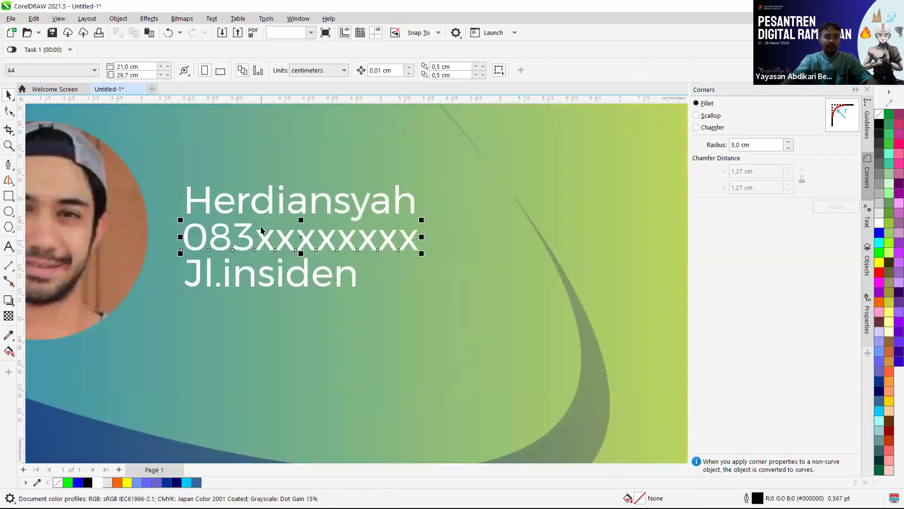
{"action": "left_click", "coordinate": [257, 209], "text": "shift"}
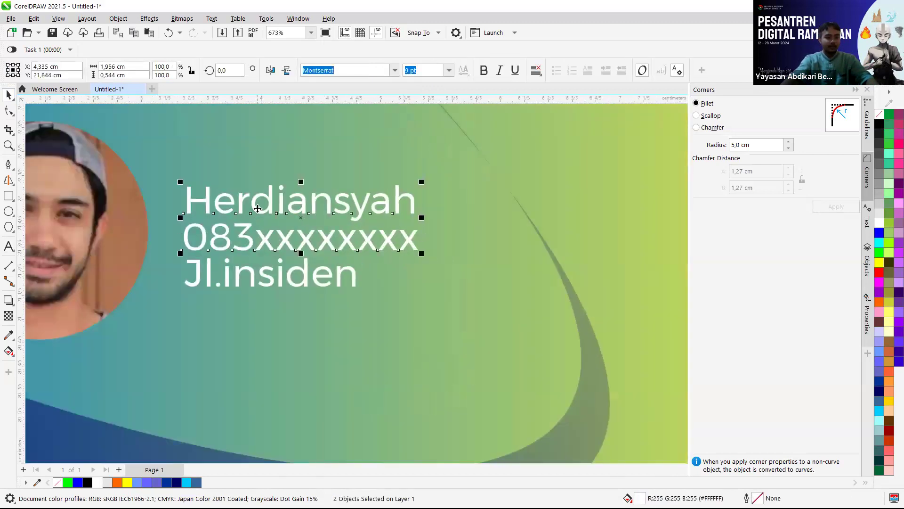
{"action": "left_click", "coordinate": [260, 271]}
{"action": "left_click", "coordinate": [266, 245], "text": "shift"}
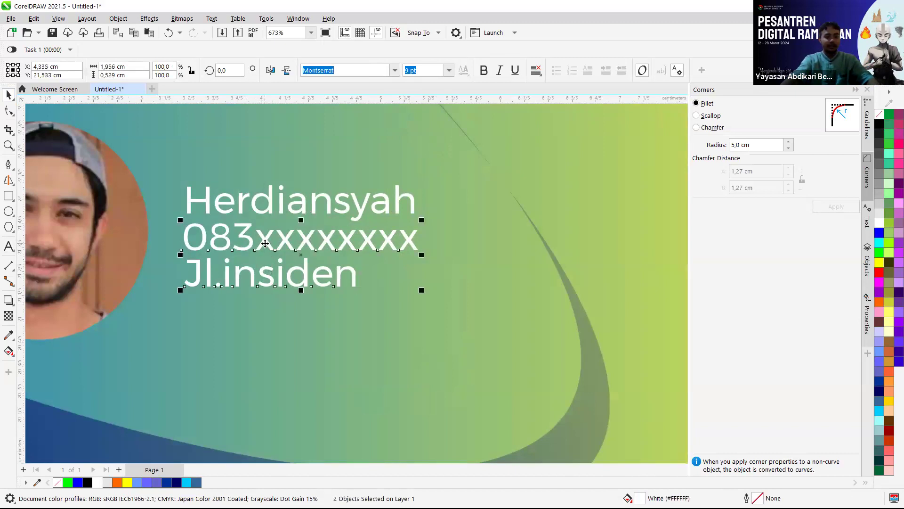
{"action": "key", "text": "c"}
{"action": "key", "text": "ctrl+z"}
{"action": "left_click", "coordinate": [323, 171]}
{"action": "scroll", "coordinate": [380, 259], "scroll_direction": "down", "scroll_amount": 3}
{"action": "left_click", "coordinate": [648, 207]}
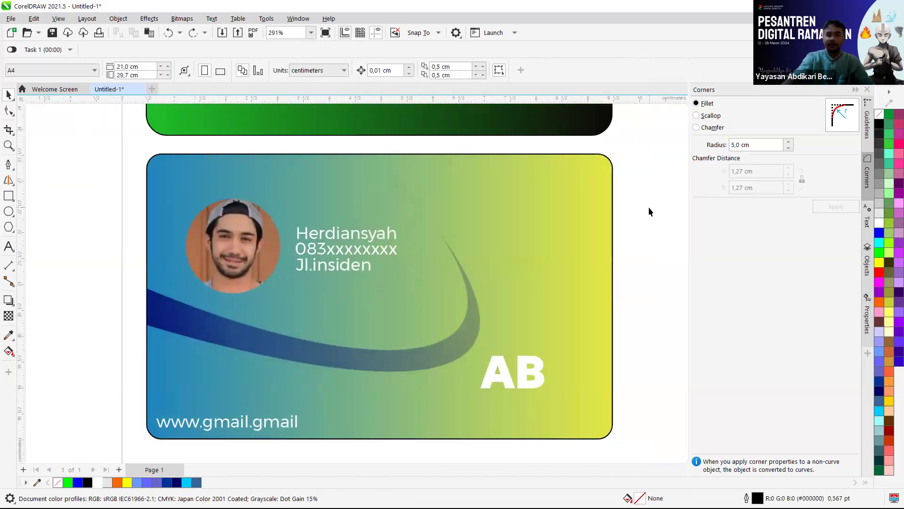
{"action": "scroll", "coordinate": [634, 235], "scroll_direction": "down", "scroll_amount": 1}
{"action": "scroll", "coordinate": [635, 265], "scroll_direction": "down", "scroll_amount": 1}
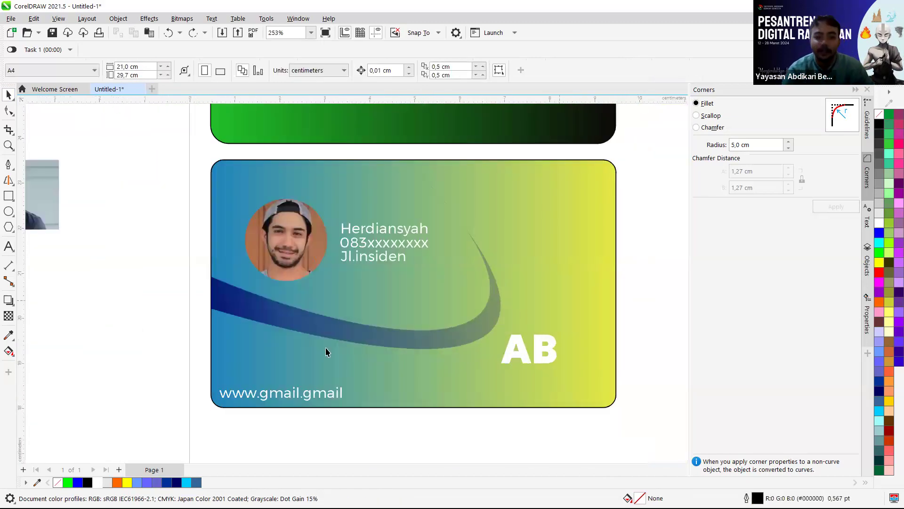
{"action": "left_click", "coordinate": [326, 391]}
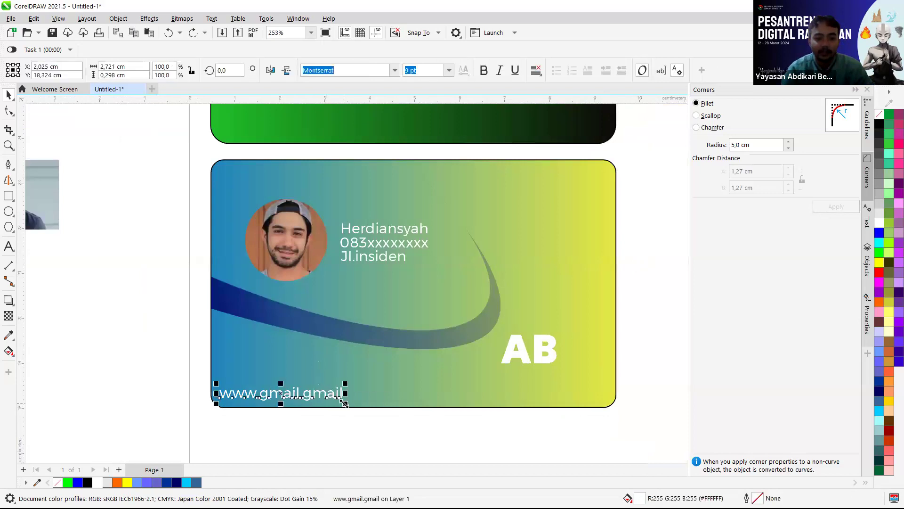
{"action": "key", "text": "Escape"}
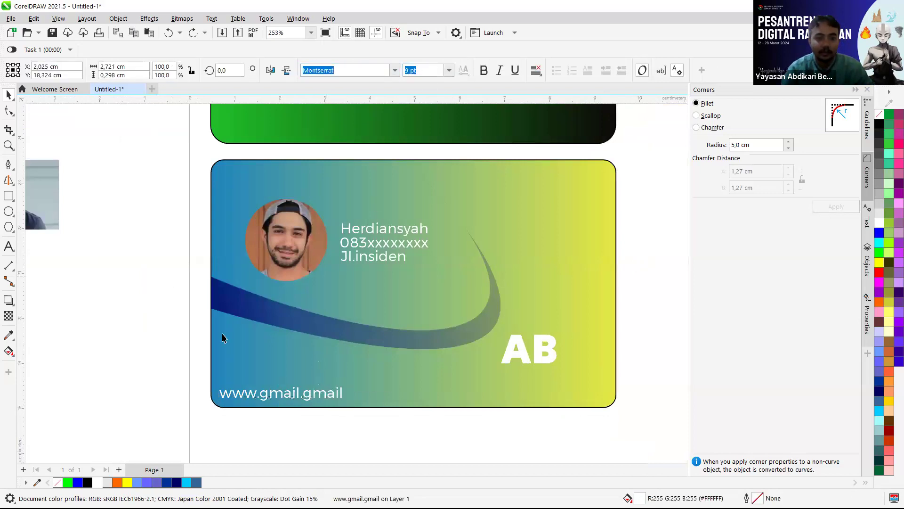
{"action": "left_click_drag", "start_coordinate": [283, 395], "coordinate": [573, 174]}
{"action": "left_click", "coordinate": [573, 175]}
Replace the text of the copy in the card's upper-right corner with "PT,Nusa Abadi"
{"action": "double_click", "coordinate": [574, 175]}
{"action": "key", "text": "ctrl+a"}
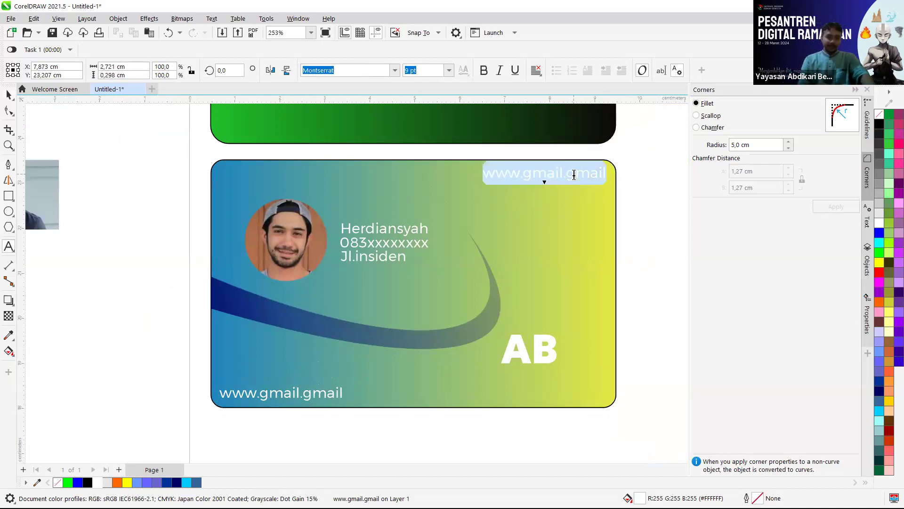
{"action": "type", "text": "PT"}
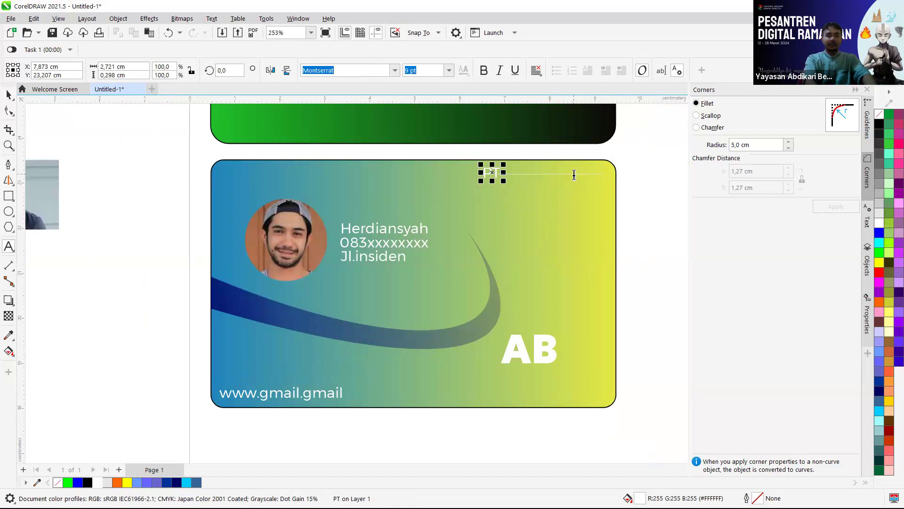
{"action": "type", "text": ",Berd"}
{"action": "key", "text": "BackSpace"}
{"action": "key", "text": "BackSpace"}
{"action": "key", "text": "BackSpace"}
{"action": "key", "text": "BackSpace"}
{"action": "key", "text": "BackSpace"}
{"action": "key", "text": "BackSpace"}
{"action": "key", "text": "BackSpace"}
{"action": "key", "text": "BackSpace"}
{"action": "key", "text": "BackSpace"}
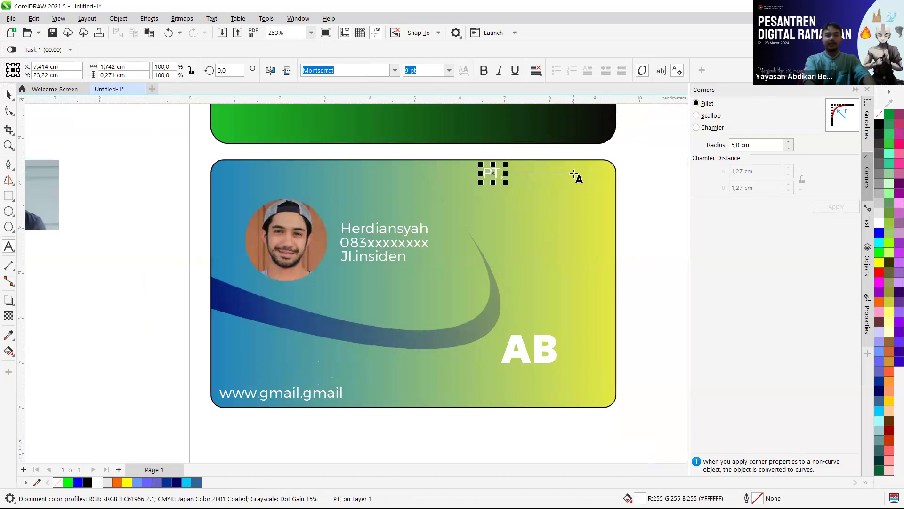
{"action": "type", "text": "Nusa"}
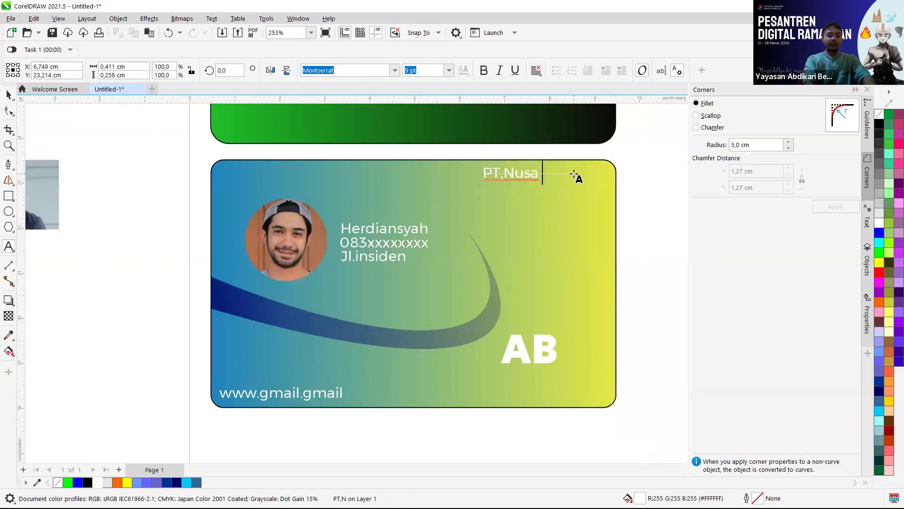
{"action": "type", "text": " Abadi"}
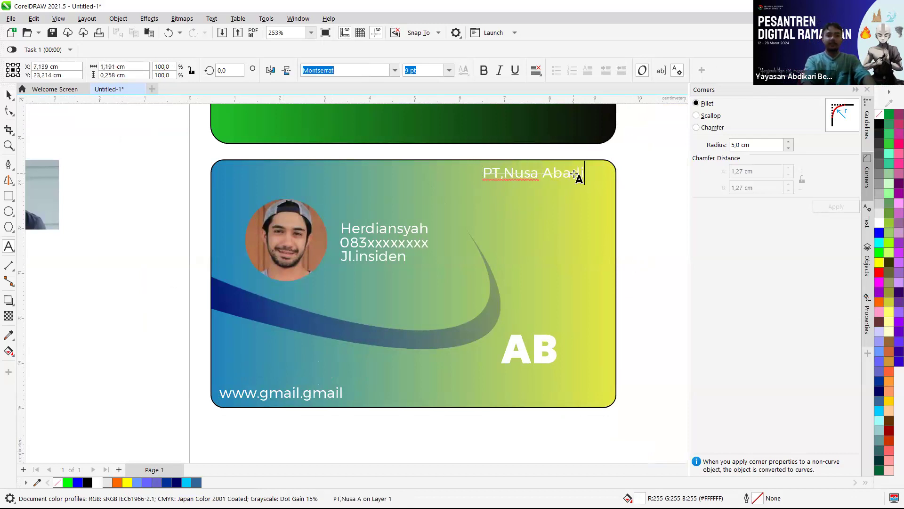
{"action": "left_click", "coordinate": [8, 94]}
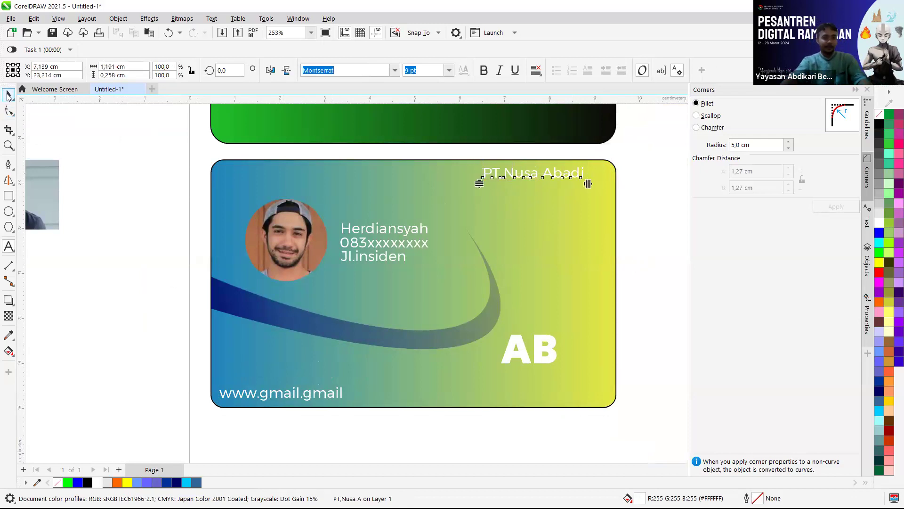
Try "Pelajar" as the text in the card's upper-right corner and erase it
{"action": "scroll", "coordinate": [625, 162], "scroll_direction": "up", "scroll_amount": 2}
{"action": "scroll", "coordinate": [558, 177], "scroll_direction": "up", "scroll_amount": 1}
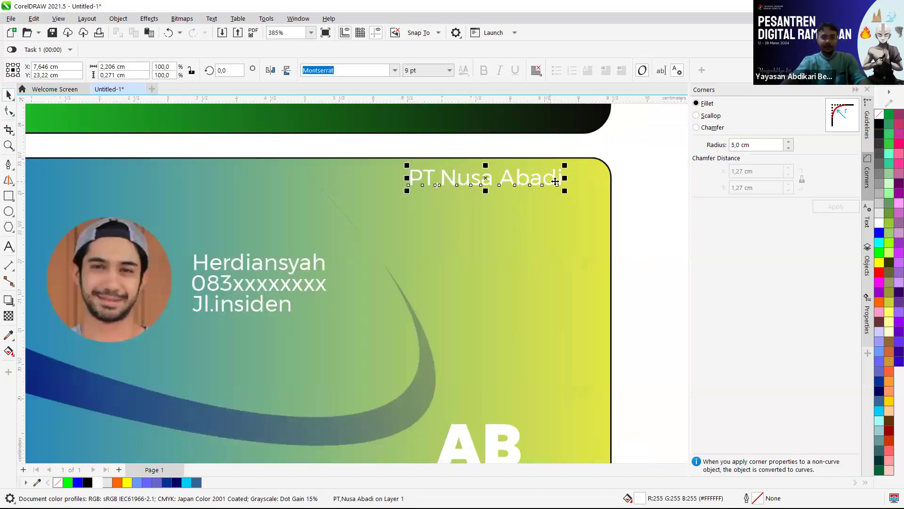
{"action": "double_click", "coordinate": [553, 181]}
{"action": "key", "text": "ctrl+a"}
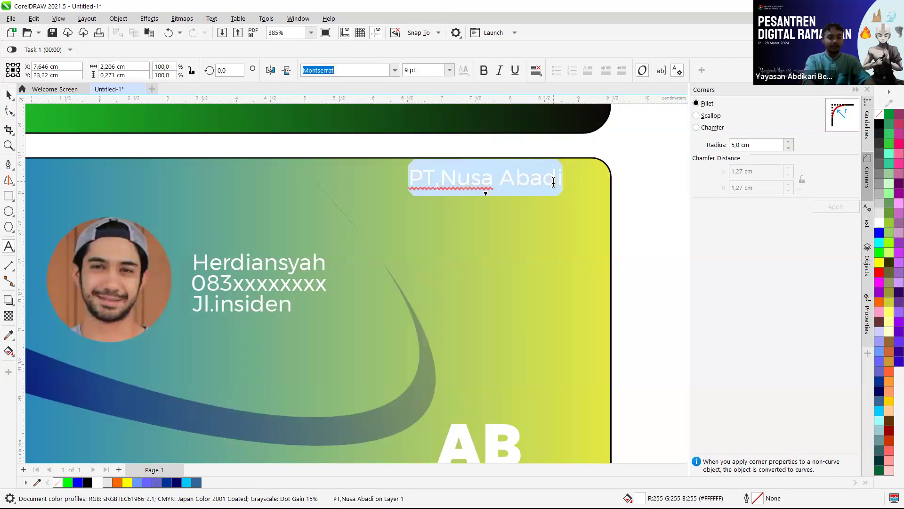
{"action": "type", "text": "Pelajar"}
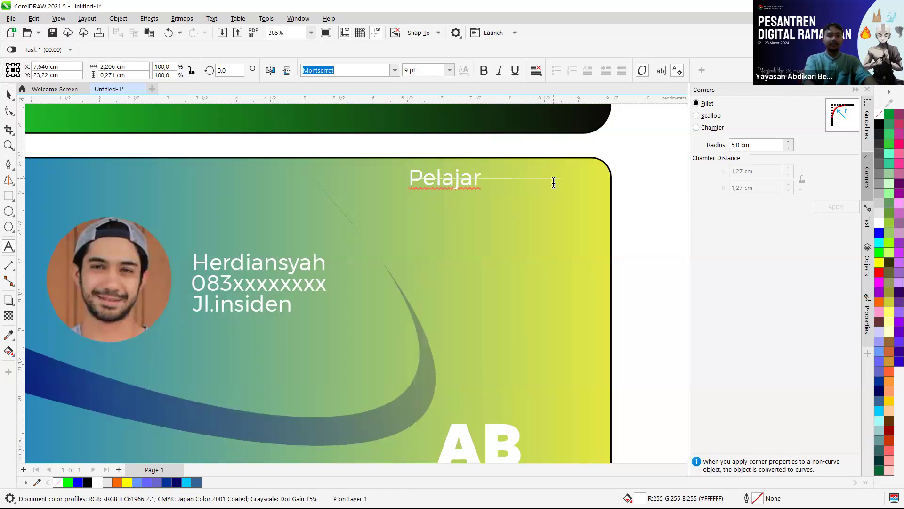
{"action": "key", "text": "BackSpace"}
{"action": "key", "text": "BackSpace"}
{"action": "key", "text": "BackSpace"}
{"action": "key", "text": "BackSpace"}
{"action": "key", "text": "BackSpace"}
{"action": "key", "text": "BackSpace"}
{"action": "key", "text": "BackSpace"}
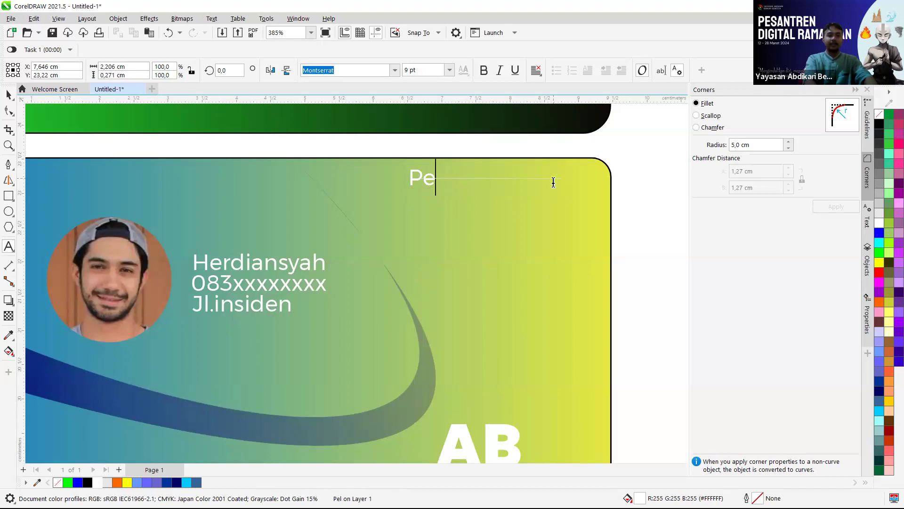
Enter "Mahasiswa Abadi" as the text in the card's upper-right corner
{"action": "key", "text": "Escape"}
{"action": "key", "text": "BackSpace"}
{"action": "type", "text": "Mha"}
{"action": "key", "text": "BackSpace"}
{"action": "key", "text": "BackSpace"}
{"action": "type", "text": "ahasiswa"}
{"action": "type", "text": " Abhafu"}
{"action": "key", "text": "BackSpace"}
{"action": "key", "text": "BackSpace"}
{"action": "key", "text": "BackSpace"}
{"action": "key", "text": "BackSpace"}
{"action": "type", "text": "adi"}
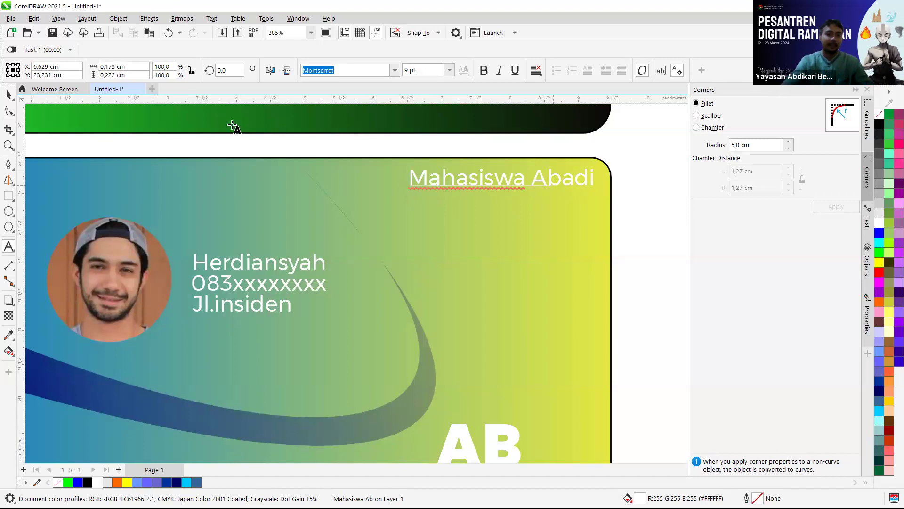
{"action": "left_click", "coordinate": [9, 95]}
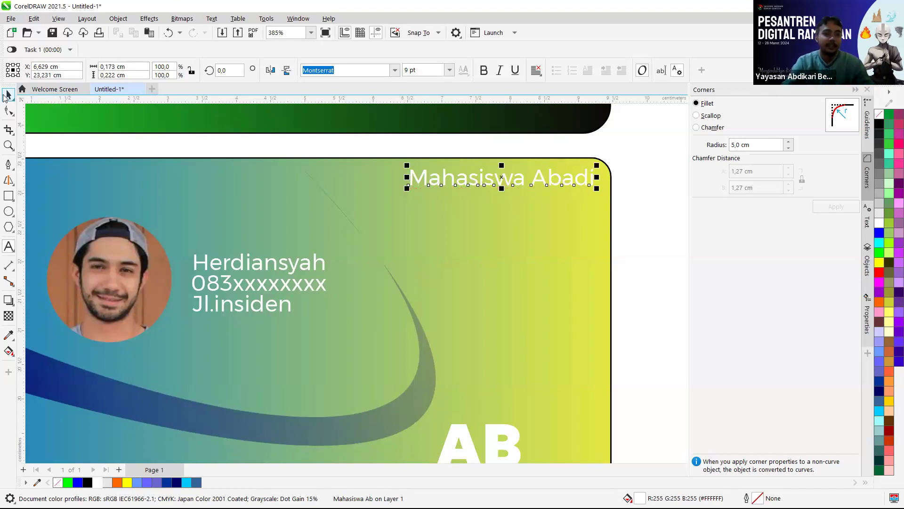
Shift the "Mahasiswa Abadi" text slightly left, away from the card's right edge
{"action": "left_click", "coordinate": [617, 157]}
{"action": "left_click_drag", "start_coordinate": [587, 180], "coordinate": [582, 180]}
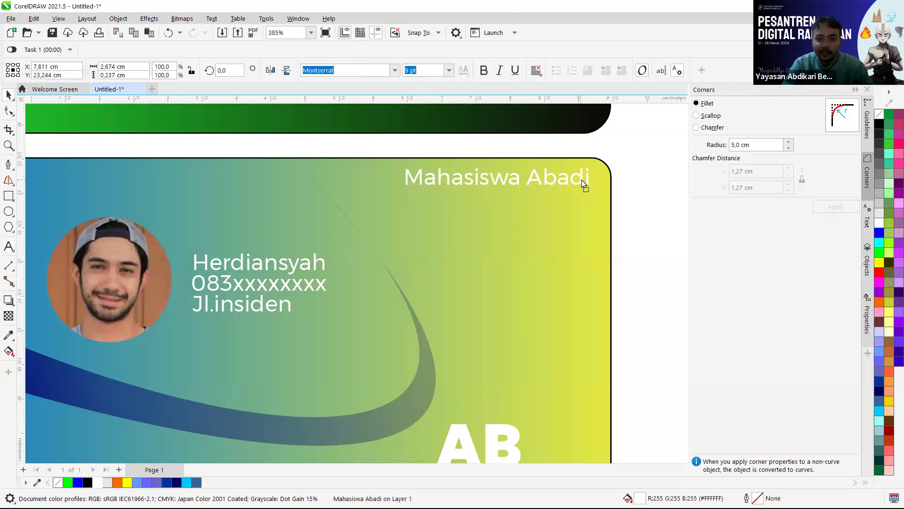
{"action": "left_click", "coordinate": [629, 176]}
Move the "AB" logo text down into the card's lower-right corner
{"action": "scroll", "coordinate": [631, 198], "scroll_direction": "down", "scroll_amount": 2}
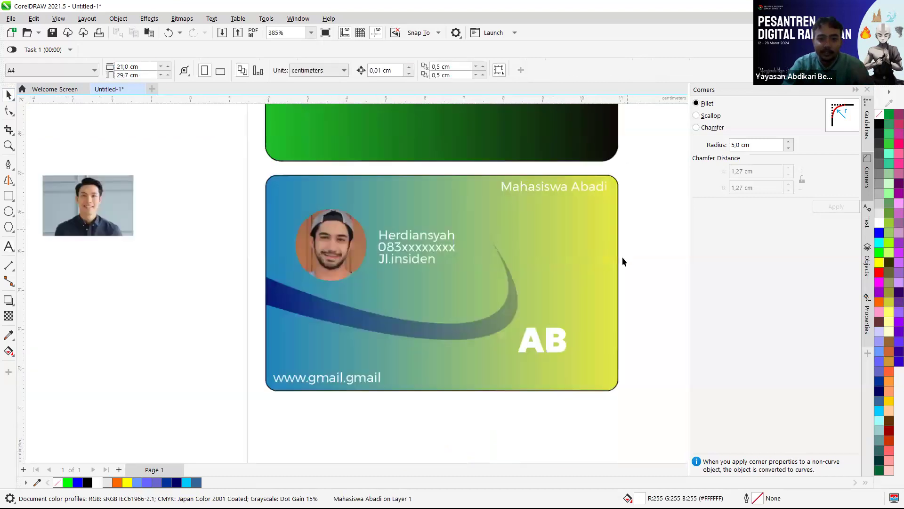
{"action": "scroll", "coordinate": [638, 318], "scroll_direction": "down", "scroll_amount": 1}
{"action": "left_click_drag", "start_coordinate": [510, 360], "coordinate": [479, 360]}
{"action": "mouse_move", "coordinate": [538, 338]}
{"action": "left_mouse_down"}
{"action": "mouse_move", "coordinate": [380, 287]}
{"action": "mouse_move", "coordinate": [552, 375]}
{"action": "mouse_move", "coordinate": [569, 366]}
{"action": "mouse_move", "coordinate": [580, 375]}
{"action": "left_mouse_up"}
{"action": "left_click", "coordinate": [644, 324]}
{"action": "scroll", "coordinate": [525, 307], "scroll_direction": "down", "scroll_amount": 1}
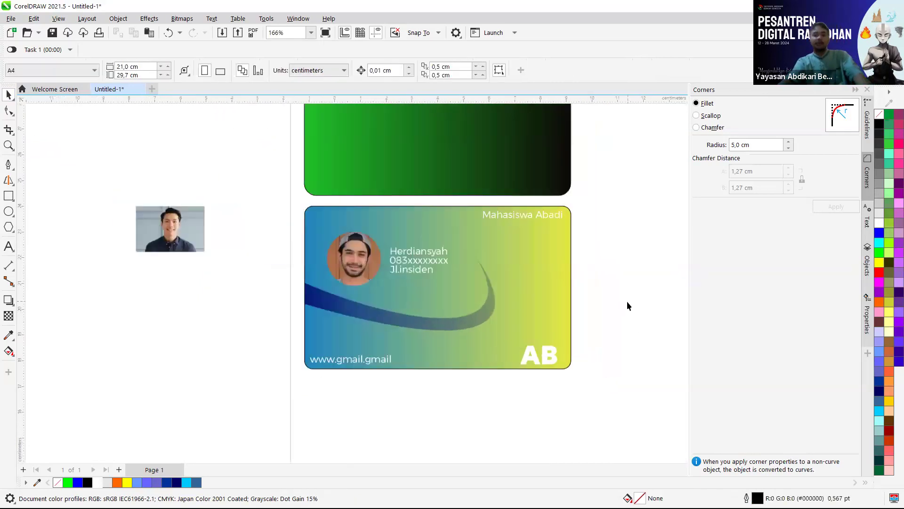
Shift the round portrait and the three contact lines together slightly down on the card
{"action": "left_click_drag", "start_coordinate": [457, 309], "coordinate": [457, 308]}
{"action": "key", "text": "Escape"}
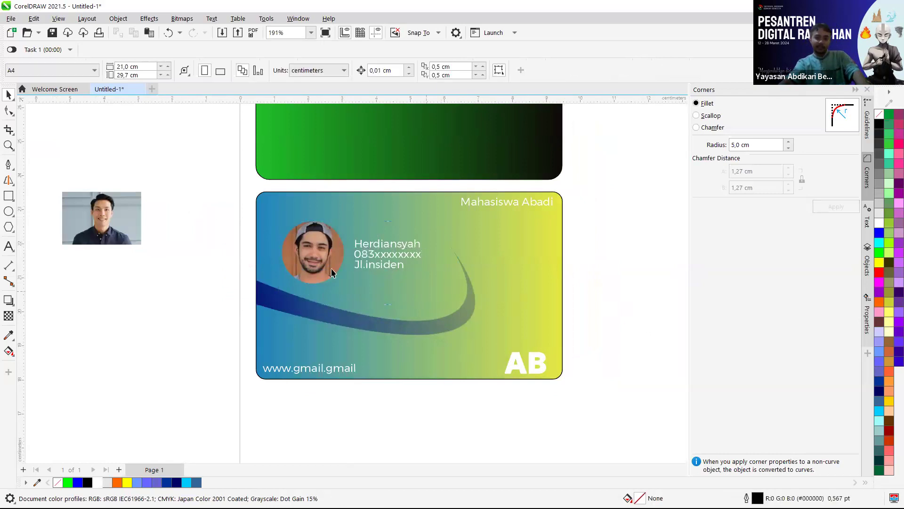
{"action": "left_click_drag", "start_coordinate": [455, 303], "coordinate": [472, 307]}
{"action": "left_click_drag", "start_coordinate": [408, 255], "coordinate": [408, 259]}
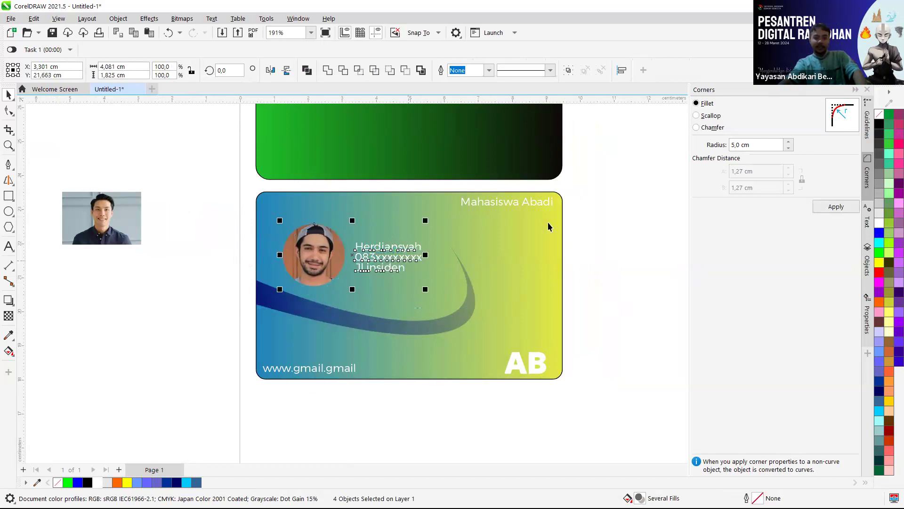
{"action": "left_click", "coordinate": [609, 237]}
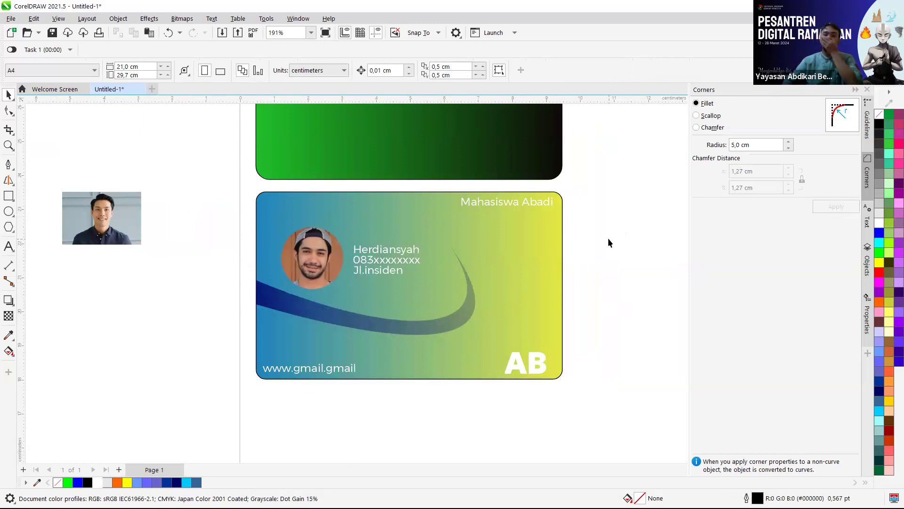
{"action": "left_click", "coordinate": [96, 237]}
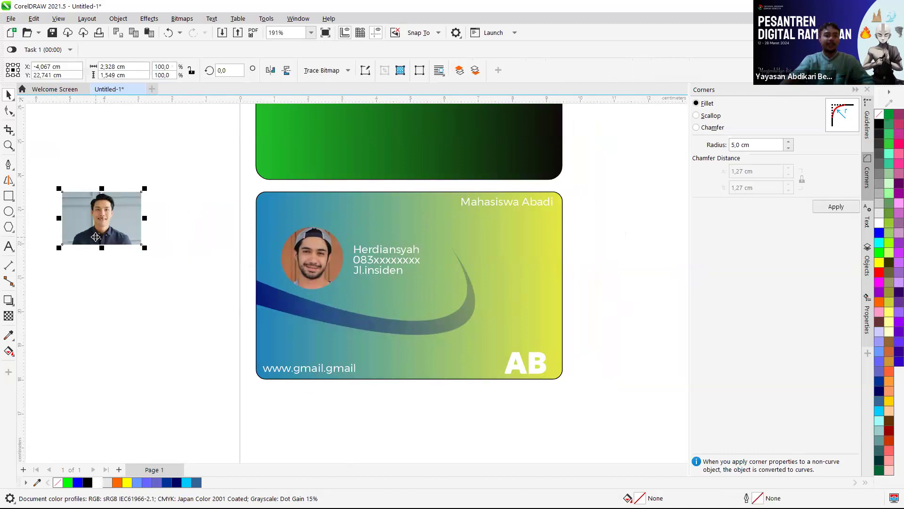
{"action": "key", "text": "Delete"}
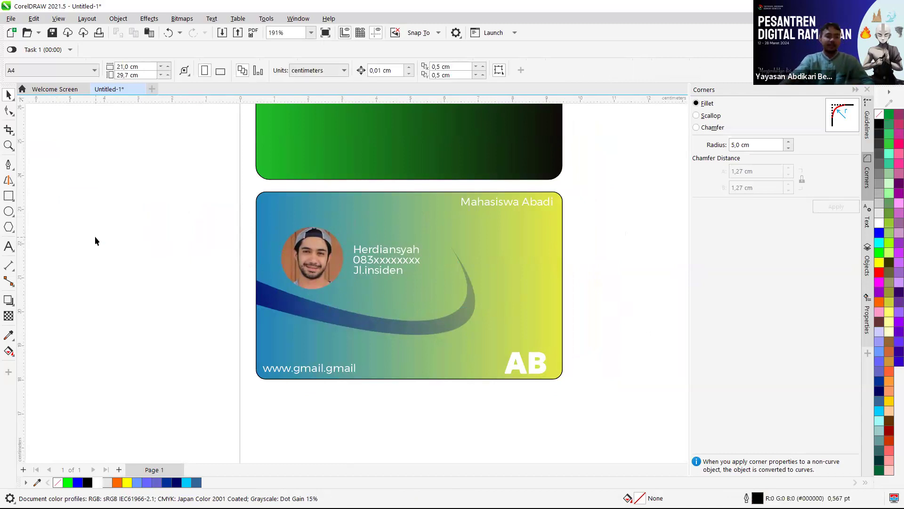
{"action": "key", "text": "ctrl+z"}
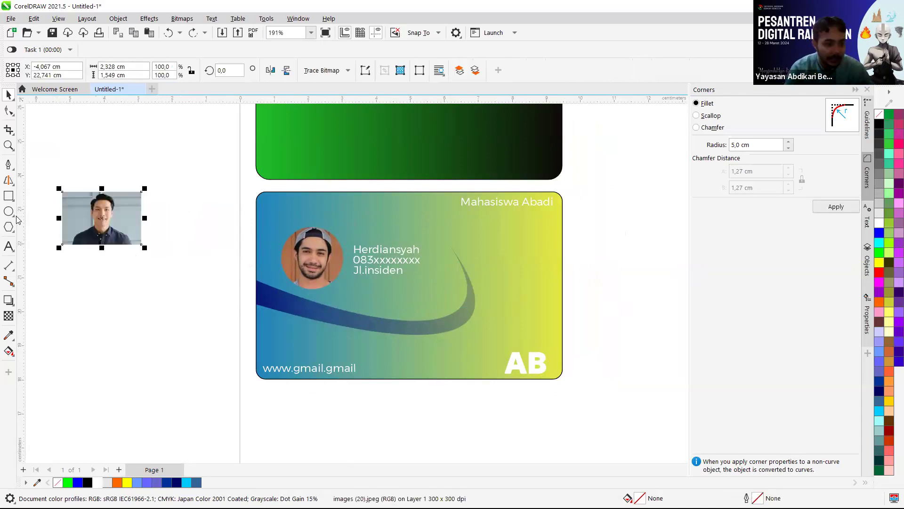
Draw a six-sided polygon about 1.97 cm wide and 2.27 cm high below the remaining portrait photo beside the page
{"action": "left_click", "coordinate": [14, 215]}
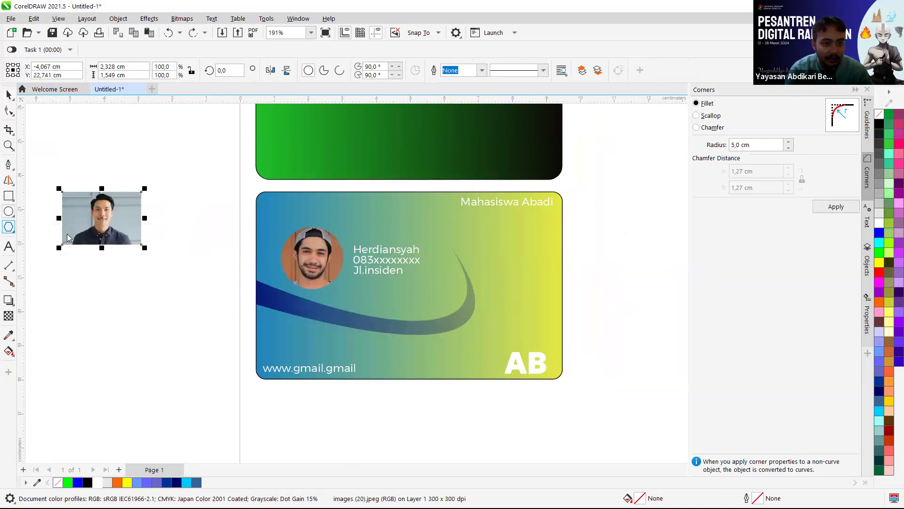
{"action": "left_click_drag", "start_coordinate": [117, 286], "coordinate": [190, 362]}
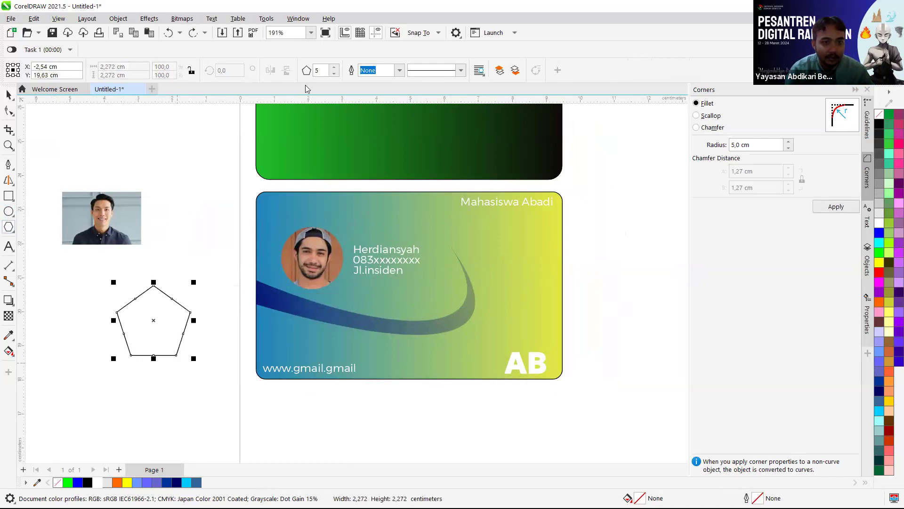
{"action": "left_click", "coordinate": [334, 68]}
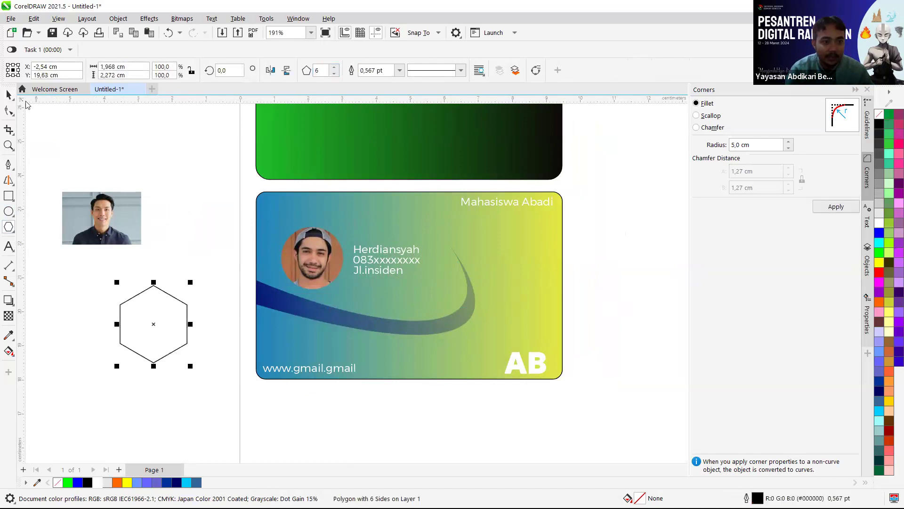
Place the portrait photo inside the hexagon as PowerClip contents
{"action": "left_click", "coordinate": [91, 156]}
{"action": "left_click", "coordinate": [126, 228]}
{"action": "left_click", "coordinate": [9, 94]}
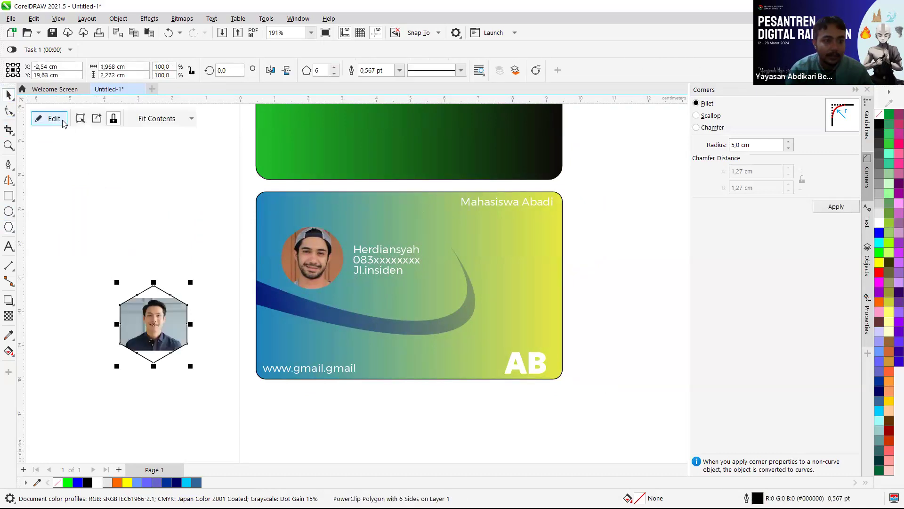
Enlarge the photo inside the hexagon frame to about 148% so it fills the shape, and finish editing the contents
{"action": "left_click", "coordinate": [61, 122]}
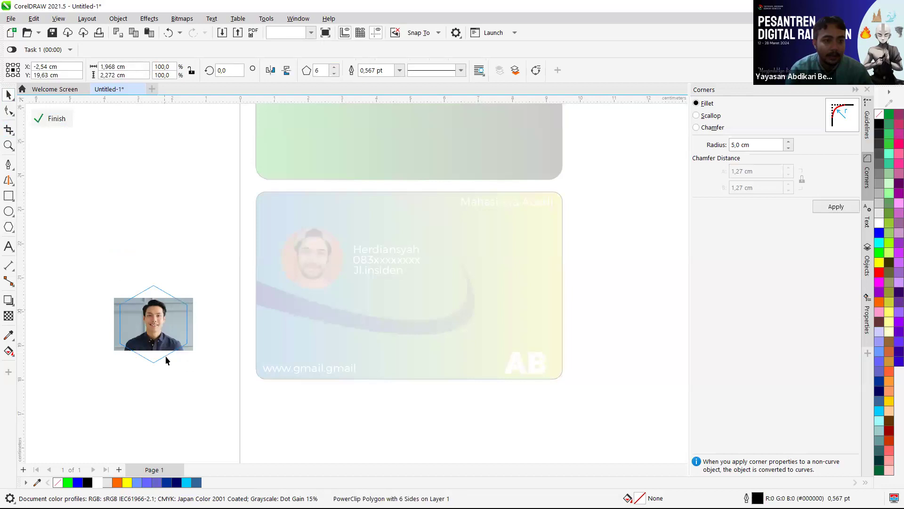
{"action": "scroll", "coordinate": [165, 356], "scroll_direction": "up", "scroll_amount": 1}
{"action": "scroll", "coordinate": [157, 349], "scroll_direction": "up", "scroll_amount": 1}
{"action": "left_click", "coordinate": [158, 345]}
{"action": "left_click_drag", "start_coordinate": [220, 350], "coordinate": [250, 387]}
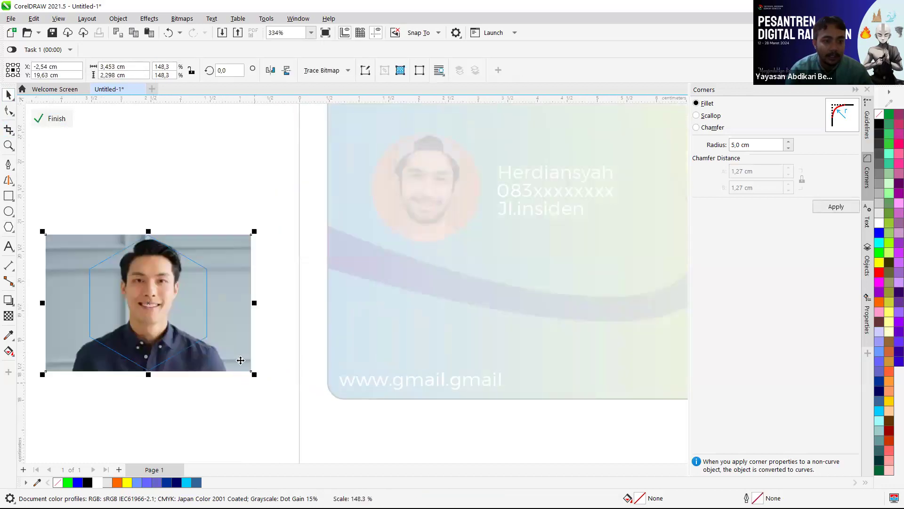
{"action": "left_click", "coordinate": [54, 124]}
Remove the hexagonal portrait's outline and place the portrait in the middle of the green card
{"action": "scroll", "coordinate": [192, 348], "scroll_direction": "down", "scroll_amount": 1}
{"action": "left_click", "coordinate": [192, 318]}
{"action": "right_click", "coordinate": [191, 318]}
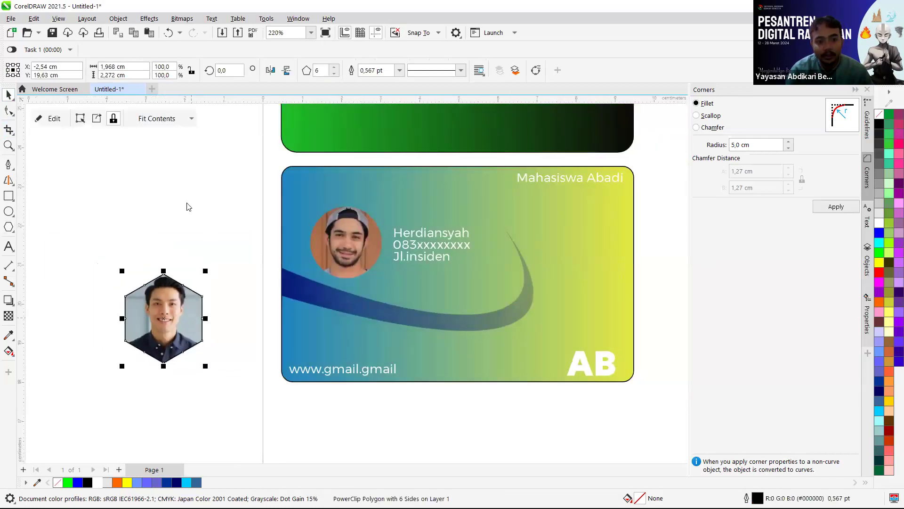
{"action": "left_click", "coordinate": [160, 214]}
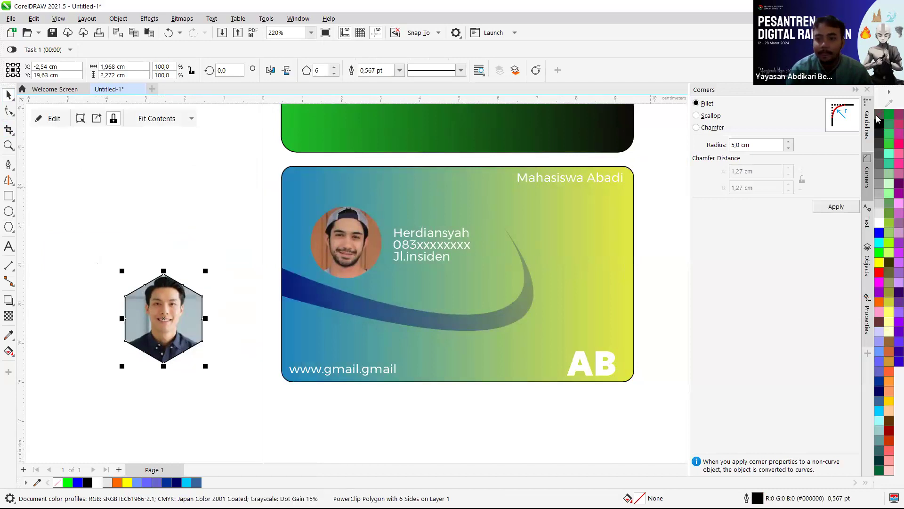
{"action": "scroll", "coordinate": [218, 320], "scroll_direction": "down", "scroll_amount": 1}
{"action": "left_click_drag", "start_coordinate": [184, 318], "coordinate": [339, 156]}
{"action": "scroll", "coordinate": [341, 184], "scroll_direction": "down", "scroll_amount": 4}
{"action": "scroll", "coordinate": [354, 171], "scroll_direction": "up", "scroll_amount": 2}
{"action": "left_click_drag", "start_coordinate": [335, 211], "coordinate": [380, 203]}
{"action": "left_click", "coordinate": [518, 219]}
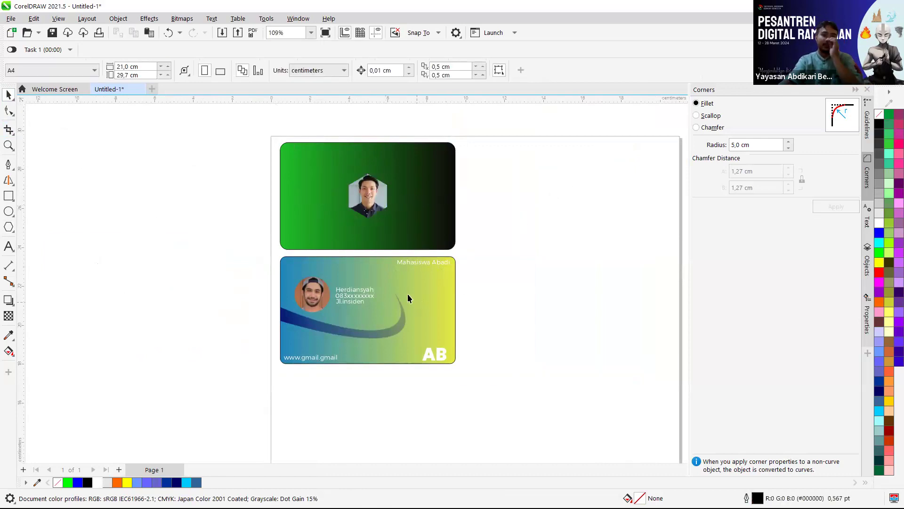
Nudge the hexagonal portrait straight up into the upper half of the green card
{"action": "left_click", "coordinate": [377, 211]}
{"action": "key", "text": "Up"}
{"action": "key", "text": "Up"}
{"action": "key", "text": "Up"}
{"action": "key", "text": "Up"}
{"action": "key", "text": "Up"}
{"action": "key", "text": "Up"}
{"action": "key", "text": "Up"}
{"action": "key", "text": "Up"}
{"action": "key", "text": "Up"}
{"action": "key", "text": "Up"}
{"action": "key", "text": "Up"}
{"action": "key", "text": "Up"}
{"action": "key", "text": "Up"}
{"action": "key", "text": "Up"}
{"action": "key", "text": "Up"}
{"action": "key", "text": "Up"}
{"action": "key", "text": "Up"}
{"action": "key", "text": "Up"}
{"action": "key", "text": "Up"}
{"action": "key", "text": "Up"}
{"action": "key", "text": "Up"}
{"action": "key", "text": "Up"}
{"action": "key", "text": "Up"}
{"action": "key", "text": "Up"}
{"action": "key", "text": "Up"}
{"action": "key", "text": "Up"}
{"action": "key", "text": "Up"}
{"action": "key", "text": "Up"}
{"action": "key", "text": "Up"}
{"action": "key", "text": "Up"}
{"action": "key", "text": "Up"}
{"action": "key", "text": "Up"}
{"action": "key", "text": "Up"}
{"action": "key", "text": "Up"}
{"action": "key", "text": "Up"}
{"action": "key", "text": "Up"}
{"action": "key", "text": "Up"}
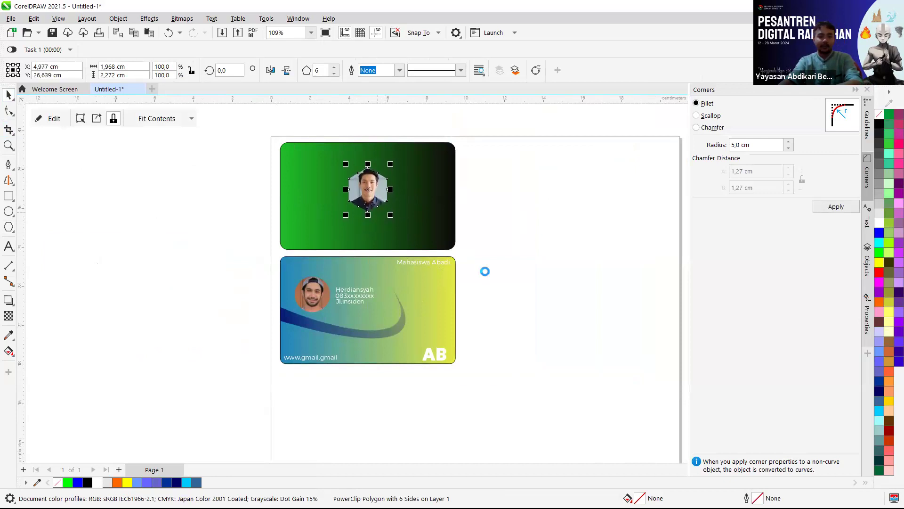
{"action": "scroll", "coordinate": [376, 186], "scroll_direction": "up", "scroll_amount": 2}
{"action": "key", "text": "Up"}
{"action": "key", "text": "Up"}
{"action": "key", "text": "Up"}
{"action": "key", "text": "Up"}
{"action": "key", "text": "Up"}
{"action": "key", "text": "Up"}
{"action": "key", "text": "Up"}
{"action": "key", "text": "Up"}
{"action": "key", "text": "Up"}
{"action": "key", "text": "Up"}
{"action": "key", "text": "Up"}
{"action": "key", "text": "Up"}
{"action": "key", "text": "Up"}
{"action": "key", "text": "Up"}
{"action": "key", "text": "Up"}
{"action": "key", "text": "Up"}
{"action": "key", "text": "Up"}
{"action": "key", "text": "Up"}
{"action": "key", "text": "Up"}
{"action": "key", "text": "Up"}
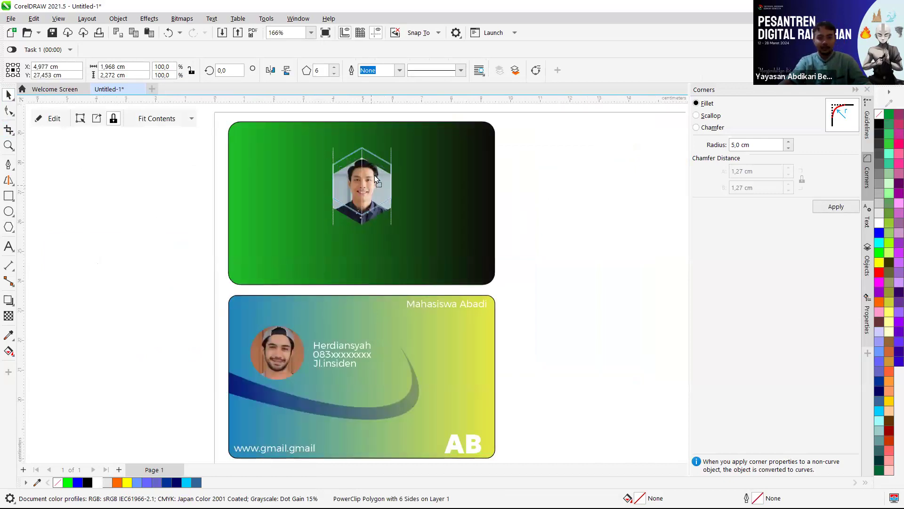
Duplicate the three contact lines from the blue-yellow card and place the copy centered beneath the hexagonal portrait
{"action": "left_click_drag", "start_coordinate": [533, 331], "coordinate": [307, 387]}
{"action": "key", "text": "ctrl+d"}
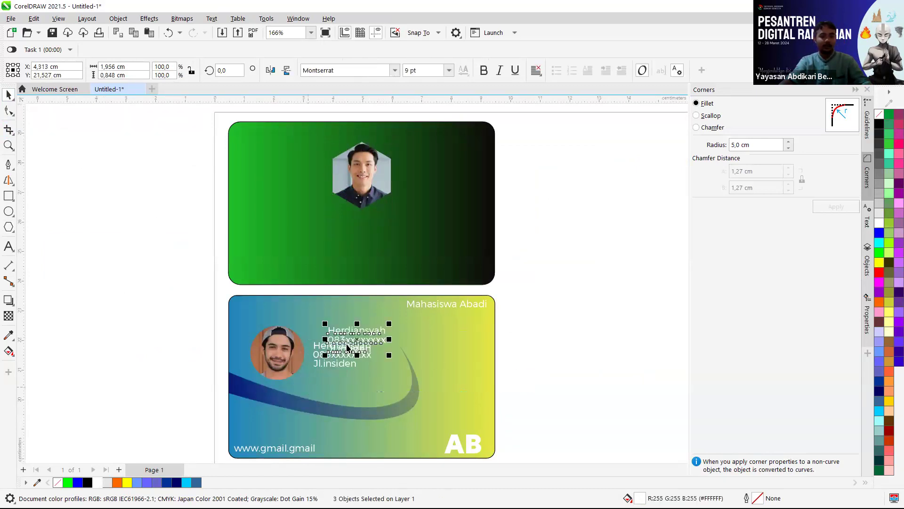
{"action": "left_click_drag", "start_coordinate": [347, 348], "coordinate": [363, 227]}
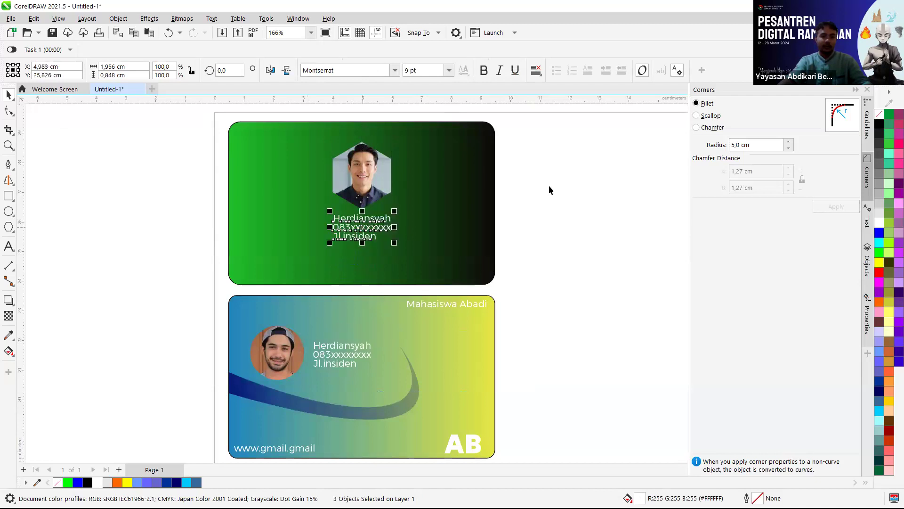
{"action": "left_click", "coordinate": [549, 190]}
{"action": "left_click", "coordinate": [379, 230]}
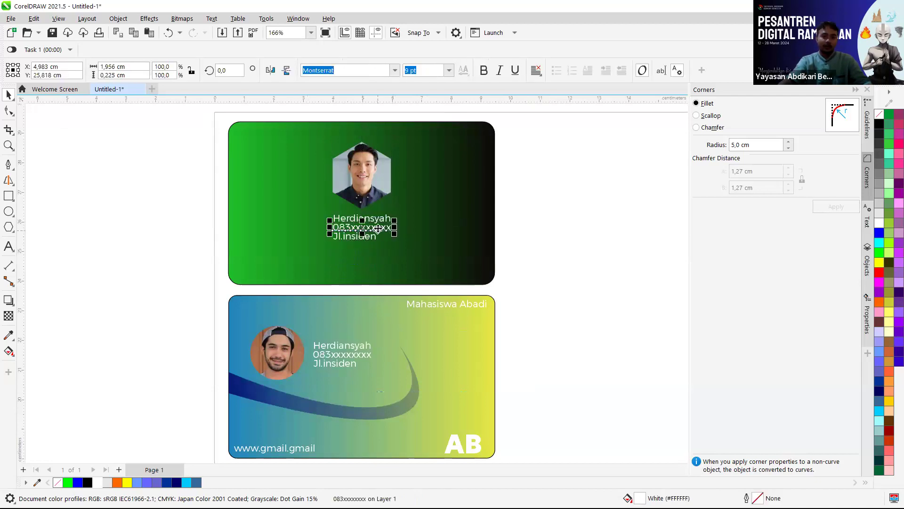
{"action": "left_click", "coordinate": [545, 213]}
Copy the "AB" logo text from the blue-yellow card into the green card's upper-left corner
{"action": "scroll", "coordinate": [436, 226], "scroll_direction": "down", "scroll_amount": 1}
{"action": "scroll", "coordinate": [458, 217], "scroll_direction": "up", "scroll_amount": 1}
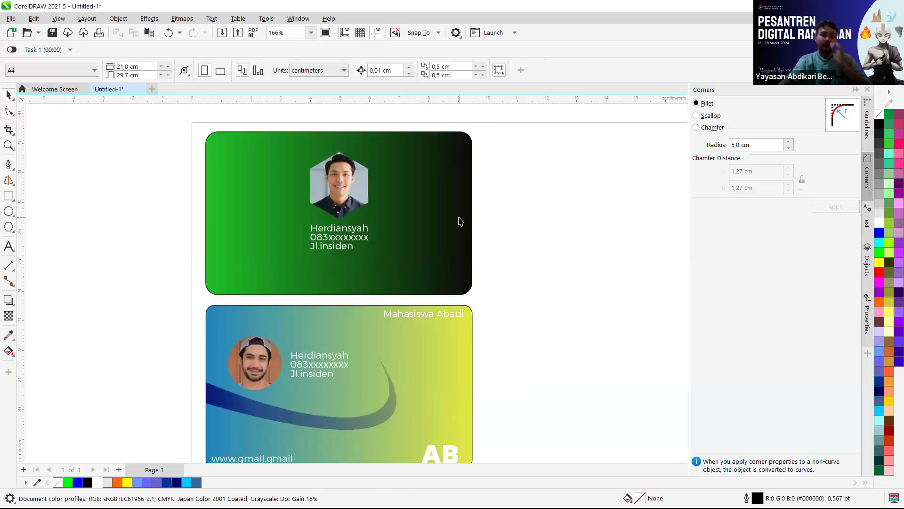
{"action": "scroll", "coordinate": [369, 207], "scroll_direction": "down", "scroll_amount": 1}
{"action": "left_click_drag", "start_coordinate": [471, 341], "coordinate": [382, 389]}
{"action": "left_click_drag", "start_coordinate": [424, 369], "coordinate": [290, 174]}
{"action": "left_click", "coordinate": [546, 244]}
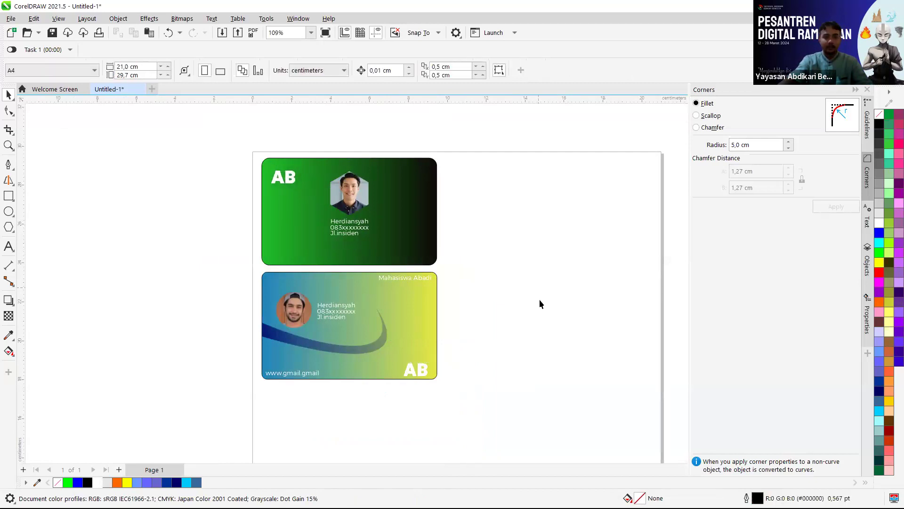
{"action": "left_click", "coordinate": [309, 370]}
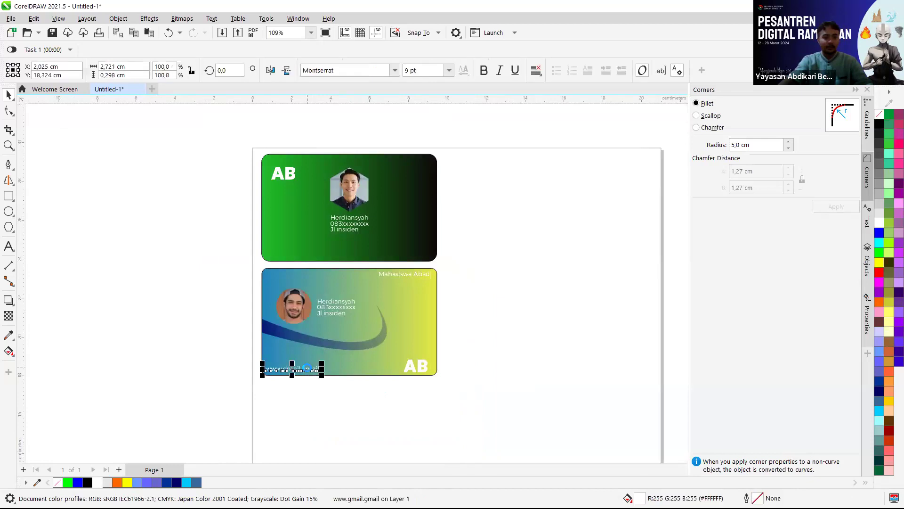
{"action": "left_click_drag", "start_coordinate": [307, 369], "coordinate": [414, 257]}
{"action": "left_click", "coordinate": [468, 251]}
{"action": "scroll", "coordinate": [468, 251], "scroll_direction": "up", "scroll_amount": 1}
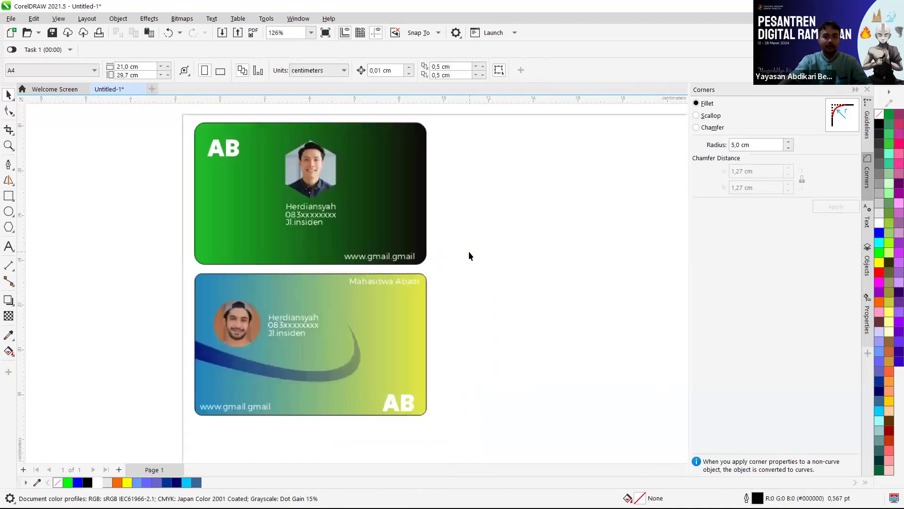
Copy the "Mahasiswa Abadi" text from the blue-yellow card into the green card's lower-left corner
{"action": "left_click", "coordinate": [405, 281]}
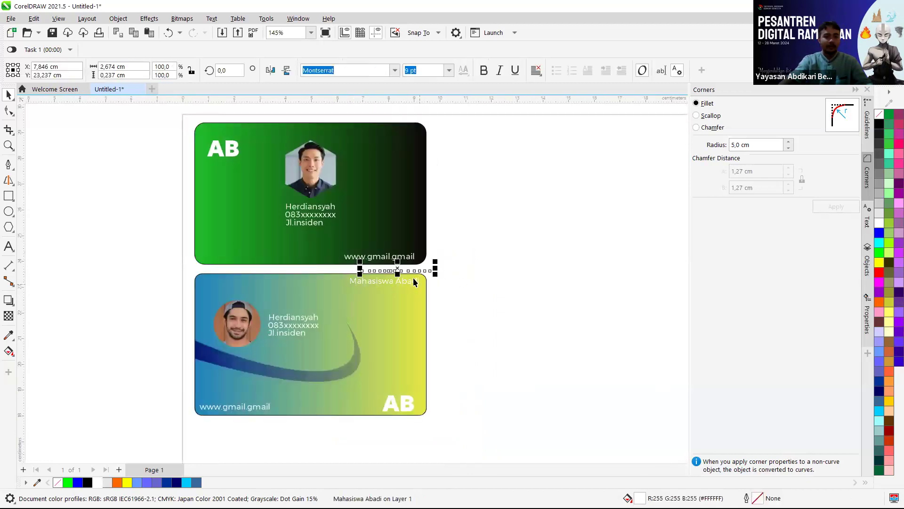
{"action": "left_click_drag", "start_coordinate": [414, 281], "coordinate": [388, 141]}
{"action": "left_click_drag", "start_coordinate": [278, 215], "coordinate": [247, 263]}
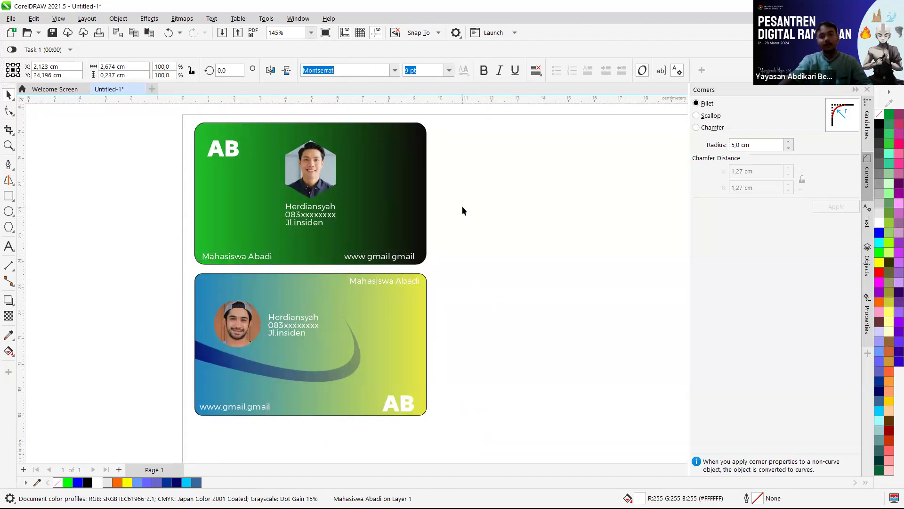
{"action": "left_click", "coordinate": [462, 205]}
{"action": "scroll", "coordinate": [462, 205], "scroll_direction": "down", "scroll_amount": 1}
{"action": "scroll", "coordinate": [208, 225], "scroll_direction": "up", "scroll_amount": 1}
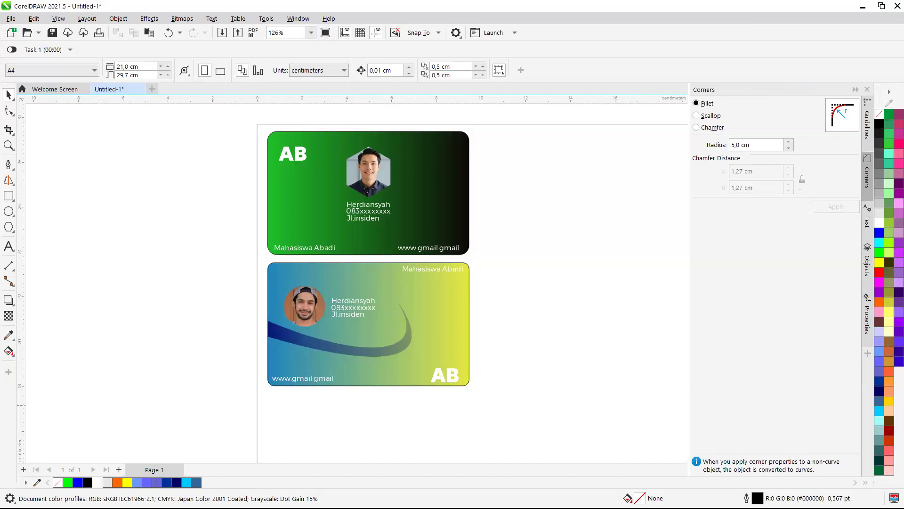
{"action": "key", "text": "alt+Tab"}
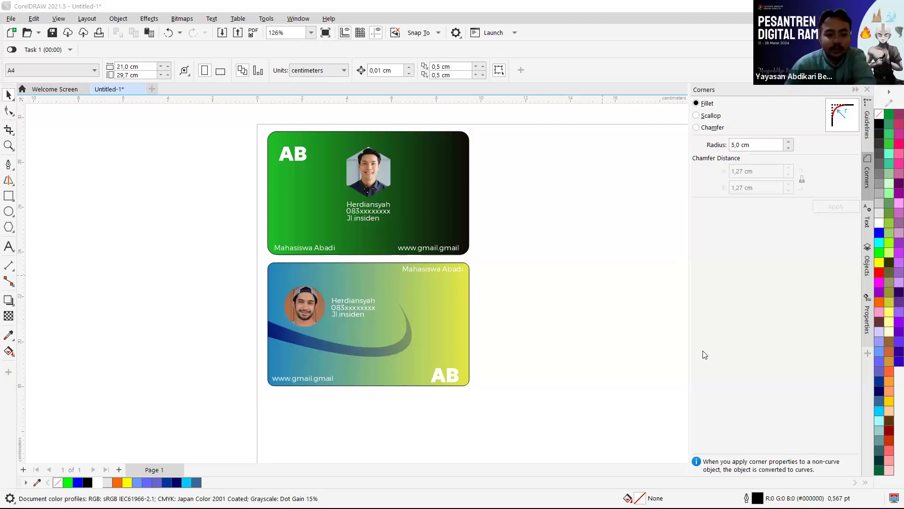
{"action": "scroll", "coordinate": [385, 372], "scroll_direction": "down", "scroll_amount": 1}
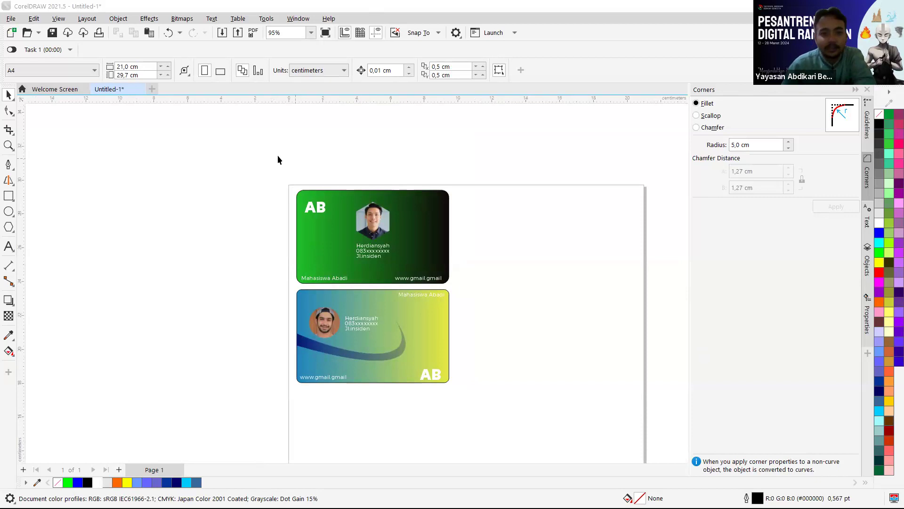
{"action": "left_click_drag", "start_coordinate": [276, 156], "coordinate": [523, 330]}
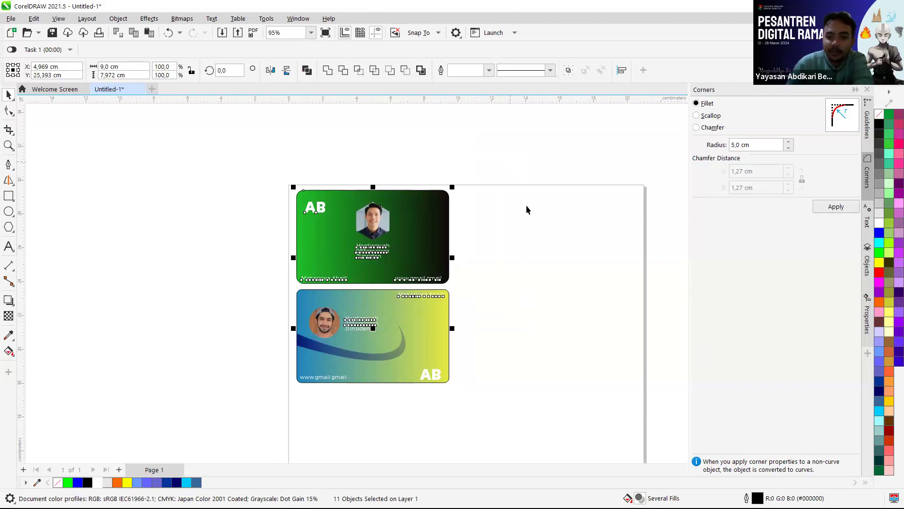
{"action": "key", "text": "Escape"}
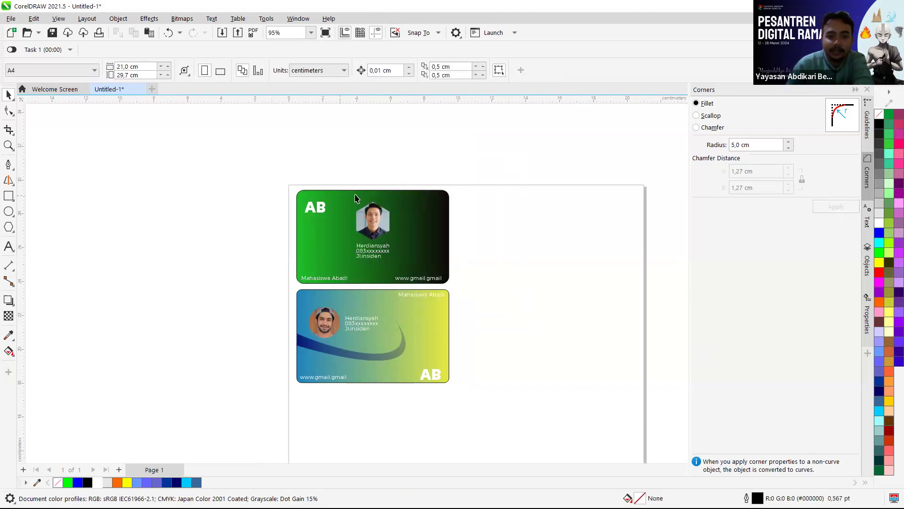
{"action": "left_click_drag", "start_coordinate": [262, 184], "coordinate": [470, 397]}
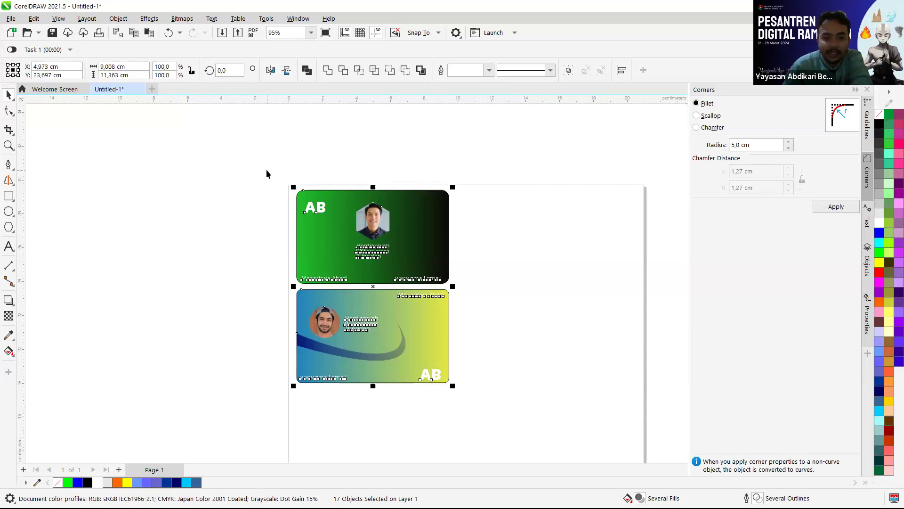
{"action": "left_click", "coordinate": [251, 203]}
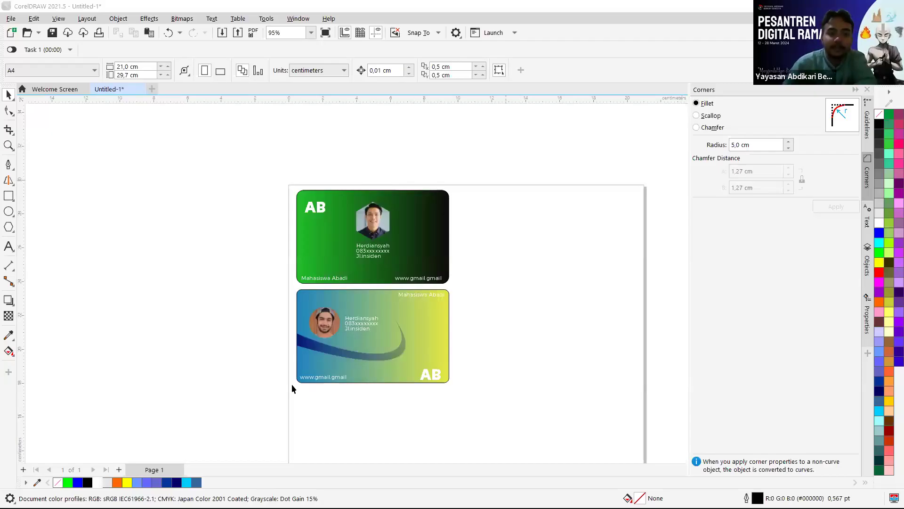
Move both finished business cards together off the page, into the empty area to its left
{"action": "left_click_drag", "start_coordinate": [506, 181], "coordinate": [292, 383]}
{"action": "left_click_drag", "start_coordinate": [382, 331], "coordinate": [139, 295]}
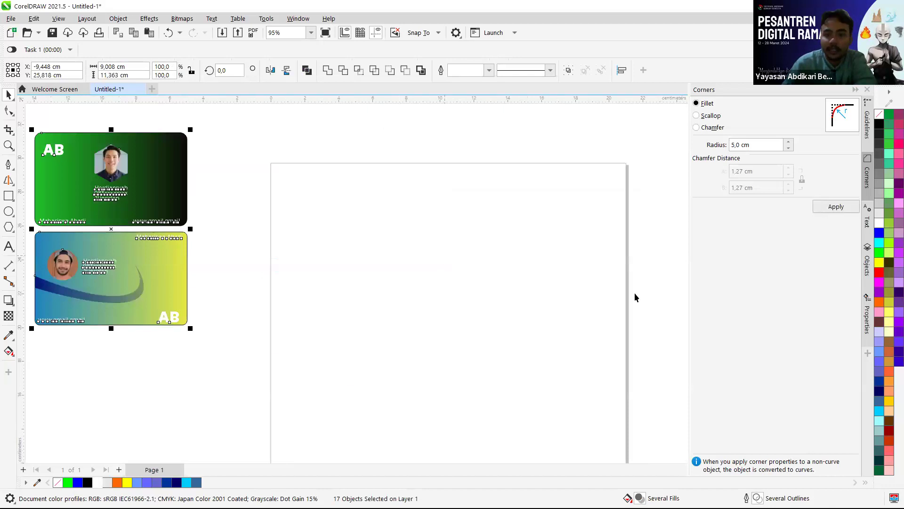
{"action": "scroll", "coordinate": [191, 248], "scroll_direction": "down", "scroll_amount": 3}
{"action": "left_click_drag", "start_coordinate": [65, 166], "coordinate": [220, 322]}
{"action": "mouse_move", "coordinate": [186, 283]}
{"action": "left_mouse_down"}
{"action": "mouse_move", "coordinate": [212, 275]}
{"action": "mouse_move", "coordinate": [212, 266]}
{"action": "mouse_move", "coordinate": [174, 280]}
{"action": "left_mouse_up"}
{"action": "left_click", "coordinate": [522, 335]}
{"action": "scroll", "coordinate": [522, 334], "scroll_direction": "down", "scroll_amount": 1}
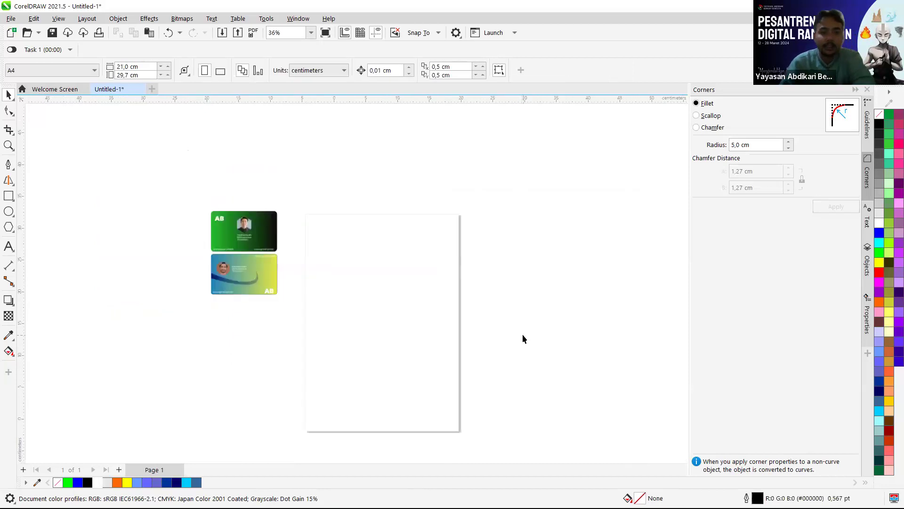
Switch to the Word module document at "PRAKTIKUM 5 MEMBUAT LOGO TELKOMSEL" to consult the logo exercise
{"action": "scroll", "coordinate": [521, 334], "scroll_direction": "up", "scroll_amount": 2}
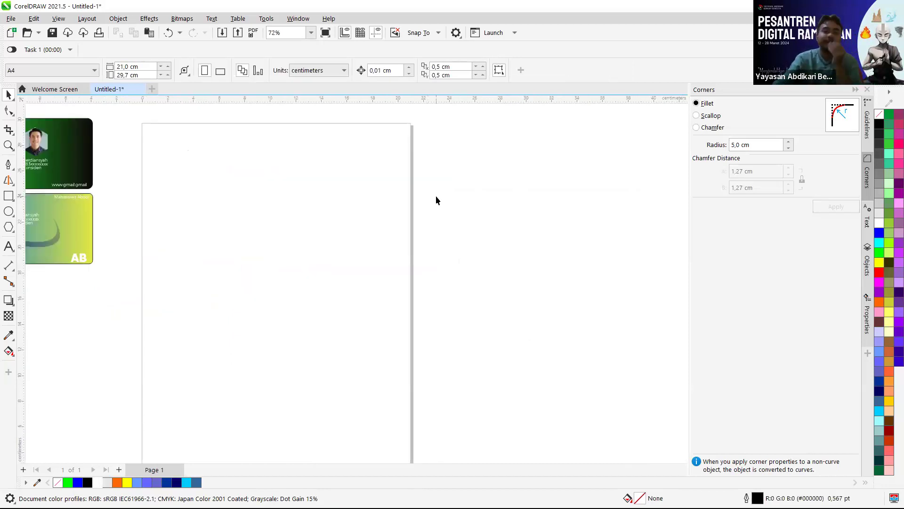
{"action": "scroll", "coordinate": [204, 195], "scroll_direction": "down", "scroll_amount": 1}
{"action": "scroll", "coordinate": [134, 174], "scroll_direction": "up", "scroll_amount": 1}
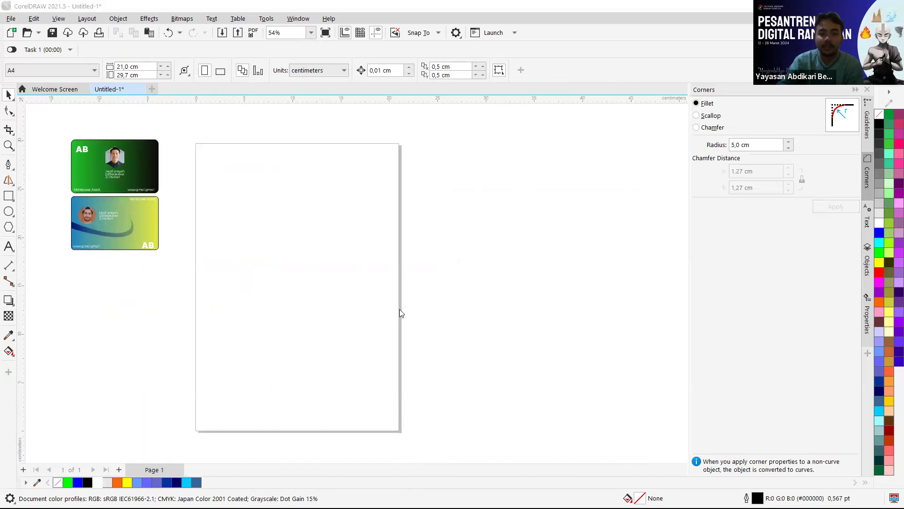
{"action": "key", "text": "alt+Tab"}
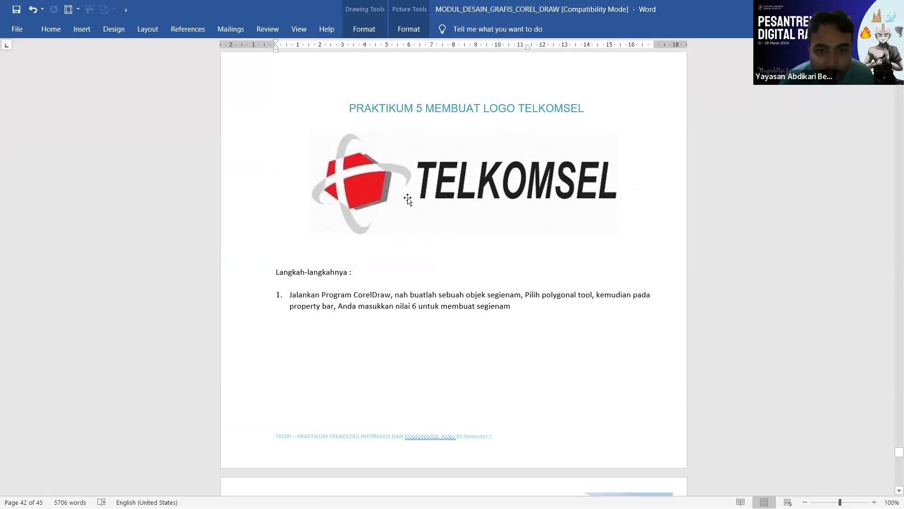
Read the Telkomsel logo exercise's instructions for drawing a hexagon with the polygon tool and tilting it
{"action": "scroll", "coordinate": [408, 198], "scroll_direction": "down", "scroll_amount": 3}
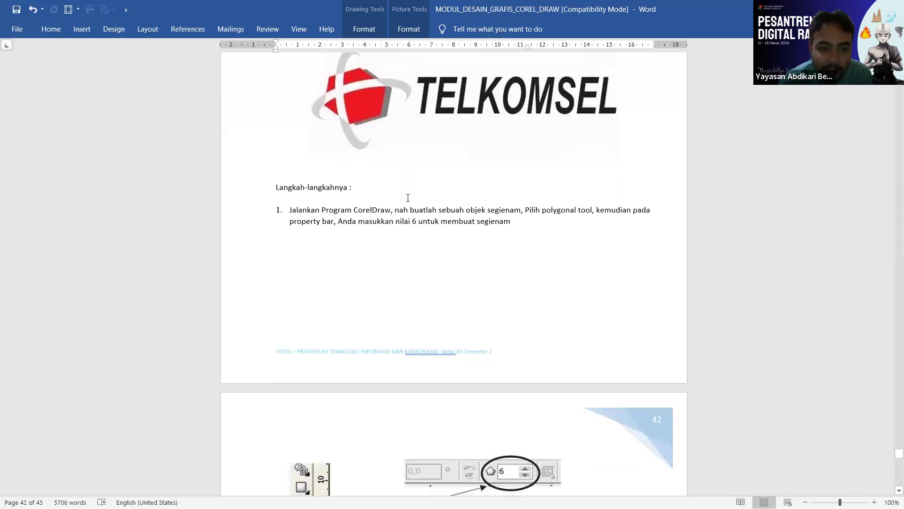
{"action": "scroll", "coordinate": [408, 198], "scroll_direction": "down", "scroll_amount": 2}
{"action": "scroll", "coordinate": [408, 198], "scroll_direction": "up", "scroll_amount": 3}
{"action": "scroll", "coordinate": [408, 197], "scroll_direction": "down", "scroll_amount": 3}
{"action": "scroll", "coordinate": [408, 197], "scroll_direction": "down", "scroll_amount": 2}
{"action": "scroll", "coordinate": [405, 188], "scroll_direction": "up", "scroll_amount": 1}
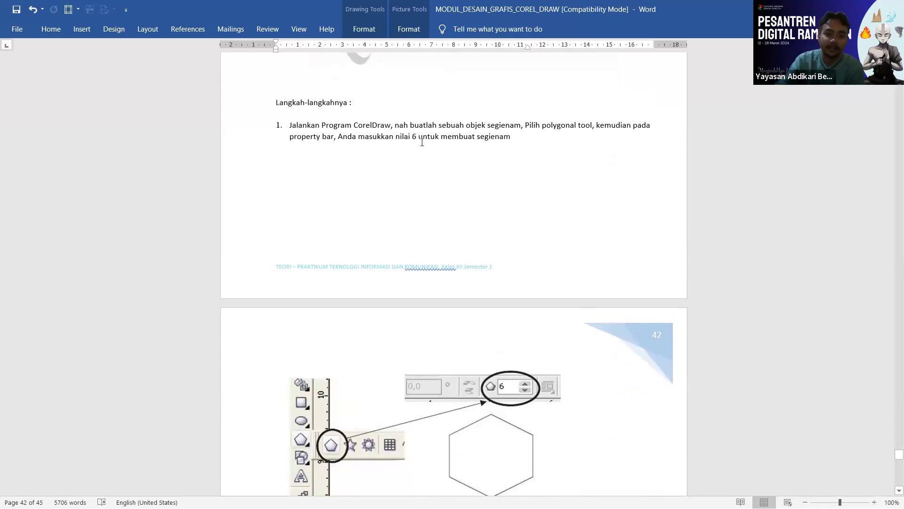
{"action": "scroll", "coordinate": [465, 223], "scroll_direction": "down", "scroll_amount": 5}
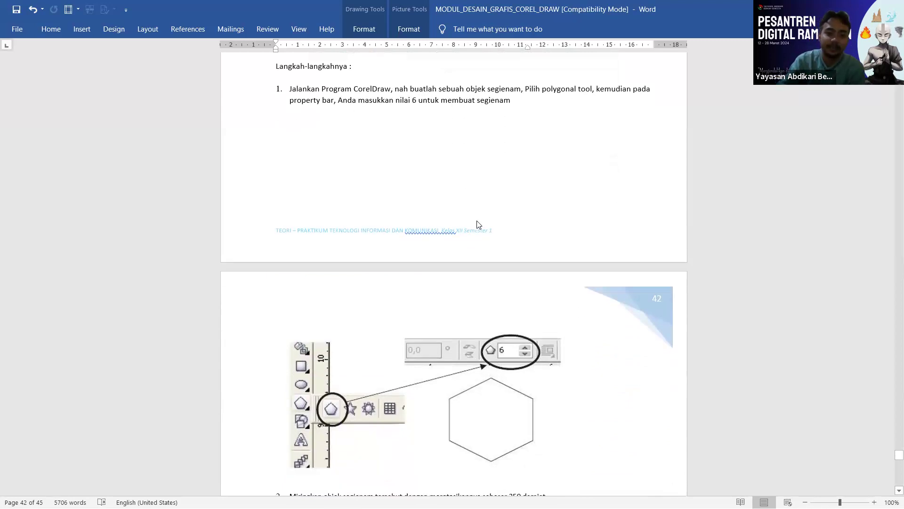
{"action": "scroll", "coordinate": [476, 248], "scroll_direction": "up", "scroll_amount": 2}
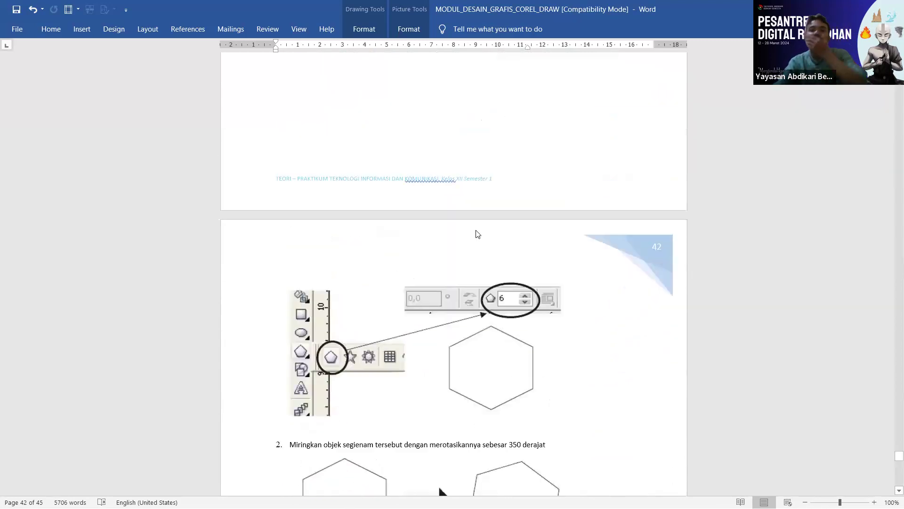
{"action": "scroll", "coordinate": [477, 234], "scroll_direction": "up", "scroll_amount": 1}
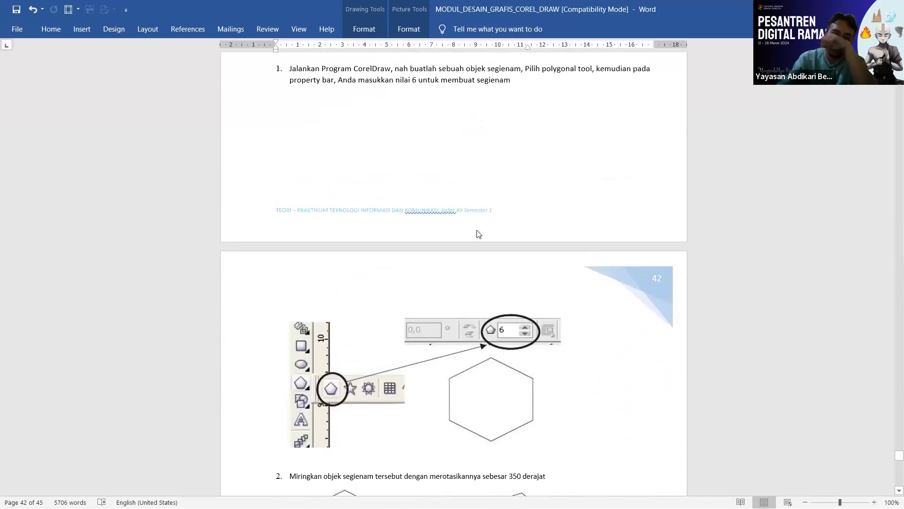
{"action": "scroll", "coordinate": [460, 251], "scroll_direction": "down", "scroll_amount": 1}
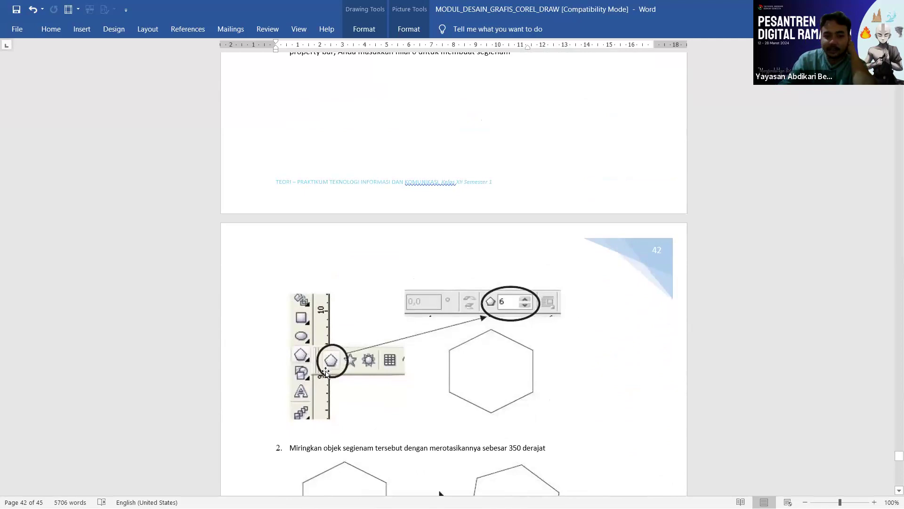
{"action": "scroll", "coordinate": [516, 310], "scroll_direction": "down", "scroll_amount": 1}
{"action": "scroll", "coordinate": [516, 310], "scroll_direction": "down", "scroll_amount": 5}
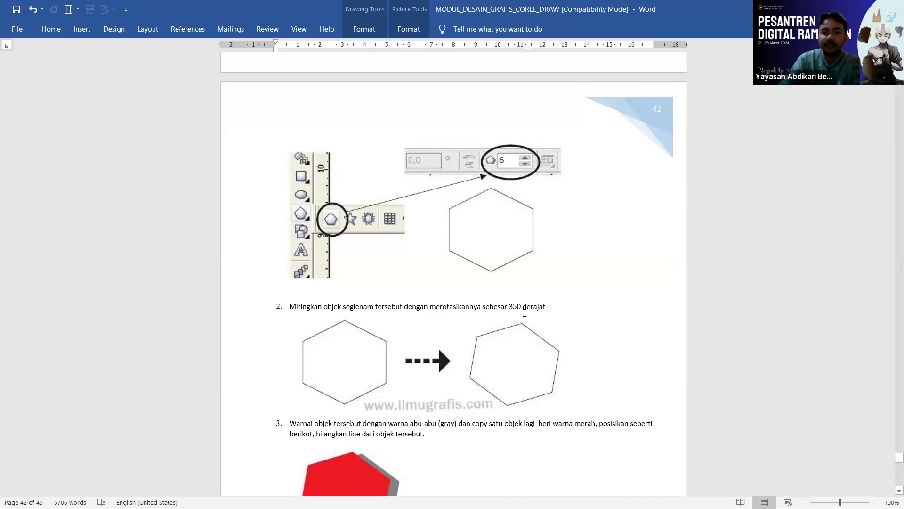
{"action": "scroll", "coordinate": [524, 313], "scroll_direction": "up", "scroll_amount": 1}
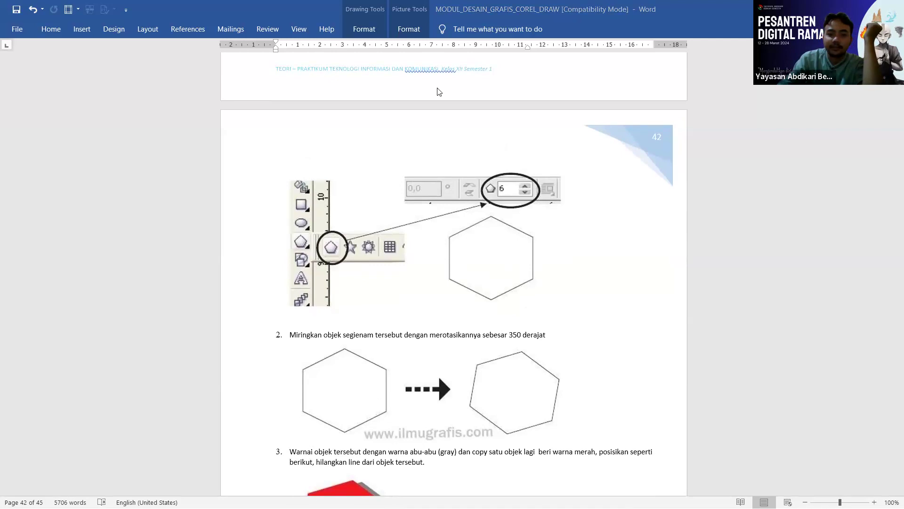
Switch to CorelDRAW and draw a five-sided polygon about 8 by 7.6 cm on the empty page
{"action": "key", "text": "alt+Tab"}
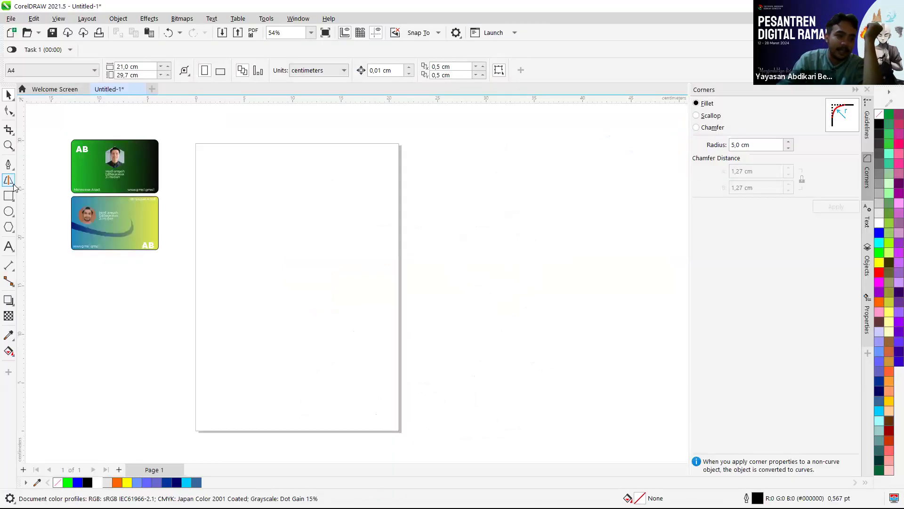
{"action": "left_click", "coordinate": [14, 186]}
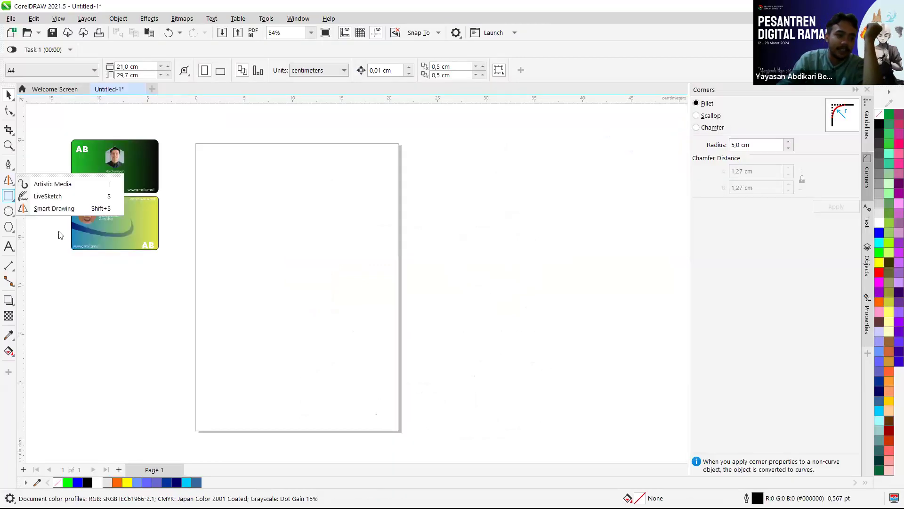
{"action": "left_click", "coordinate": [12, 231]}
{"action": "left_click", "coordinate": [45, 230]}
{"action": "scroll", "coordinate": [347, 241], "scroll_direction": "up", "scroll_amount": 1}
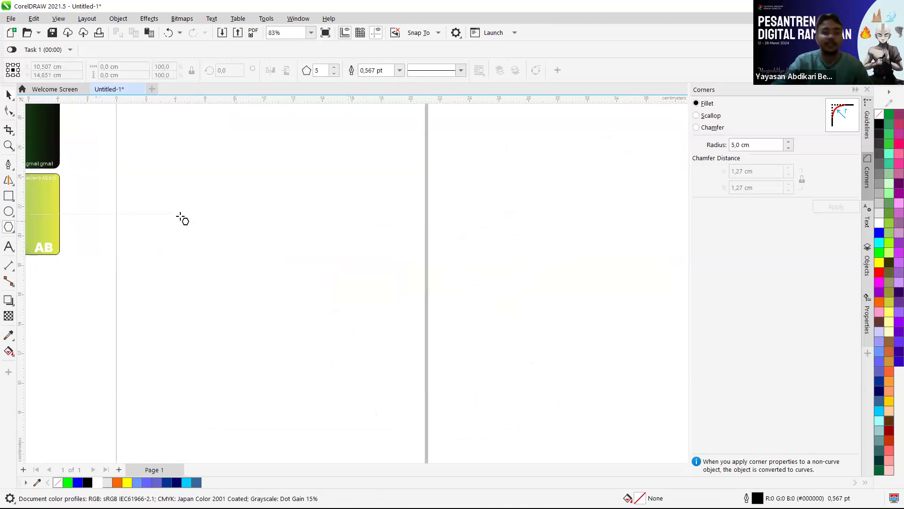
{"action": "mouse_move", "coordinate": [200, 175]}
{"action": "left_mouse_down"}
{"action": "mouse_move", "coordinate": [329, 312]}
{"action": "mouse_move", "coordinate": [310, 291]}
{"action": "mouse_move", "coordinate": [321, 294]}
{"action": "left_mouse_up"}
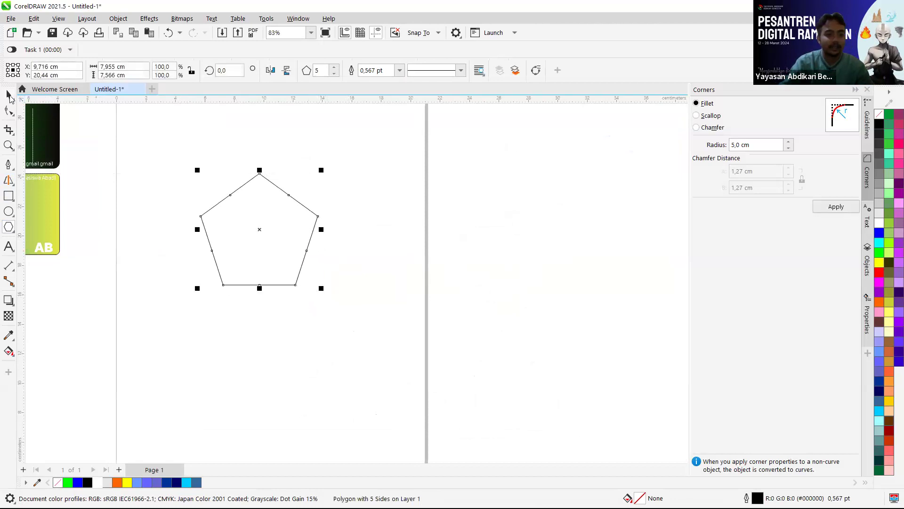
Set the Polygon tool's number of sides to 6, leaving no object selected
{"action": "left_click", "coordinate": [9, 97]}
{"action": "key", "text": "ctrl+a"}
{"action": "left_click", "coordinate": [273, 210]}
{"action": "left_click", "coordinate": [267, 225]}
{"action": "left_click", "coordinate": [8, 226]}
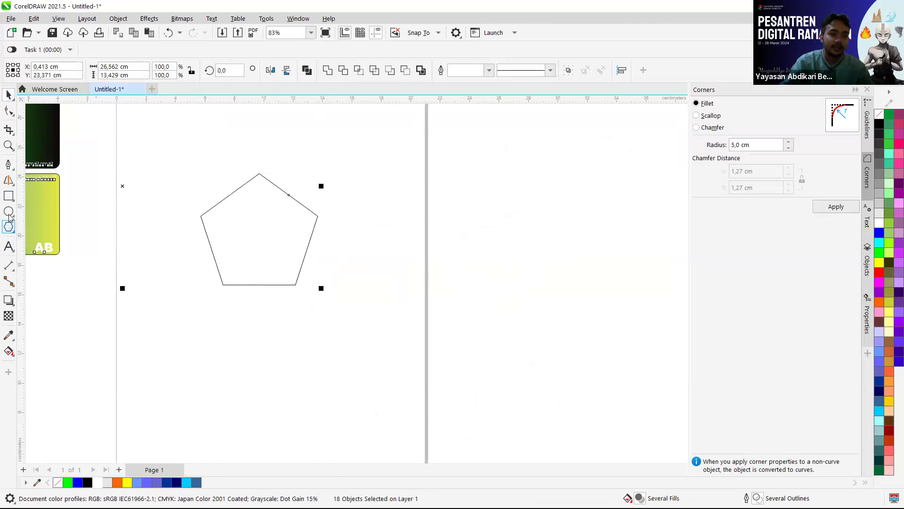
{"action": "left_click", "coordinate": [269, 220]}
{"action": "double_click", "coordinate": [318, 70]}
{"action": "key", "text": "BackSpace"}
{"action": "type", "text": "6"}
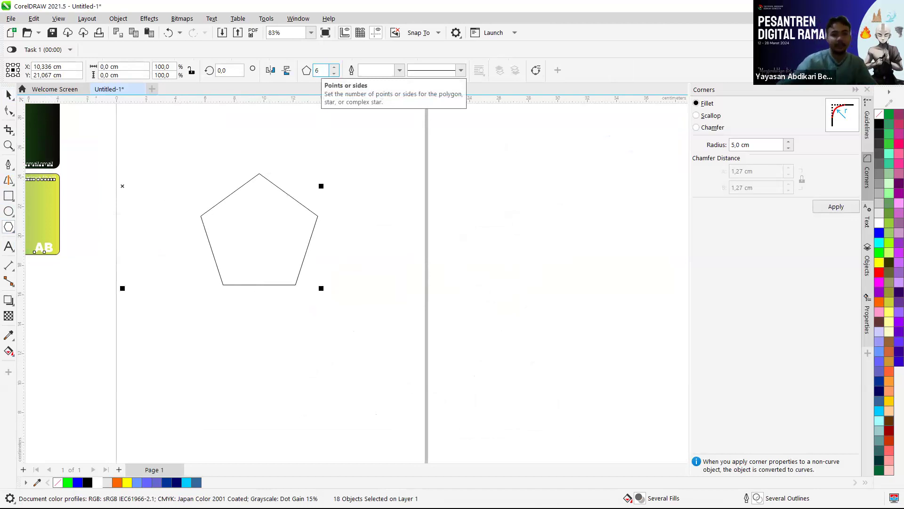
{"action": "left_click", "coordinate": [404, 139]}
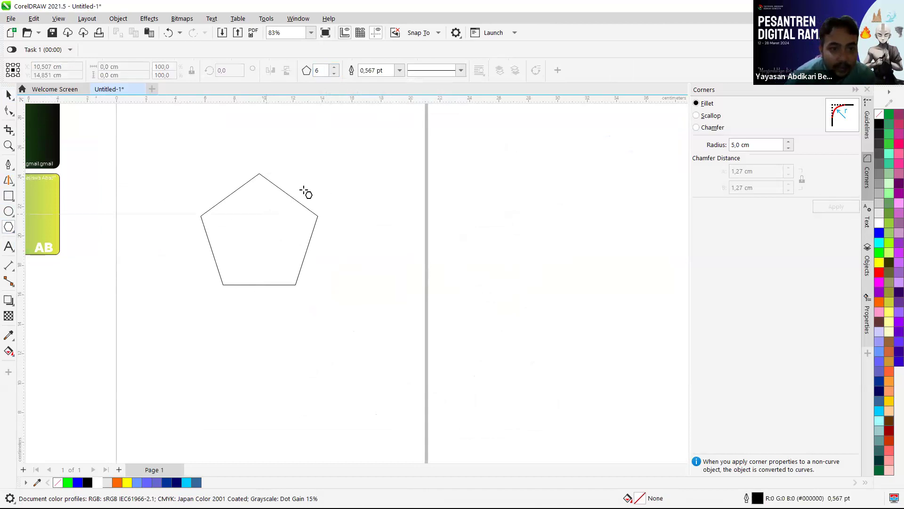
Delete the pentagon from the page
{"action": "left_click", "coordinate": [9, 95]}
{"action": "left_click", "coordinate": [244, 214]}
{"action": "key", "text": "Delete"}
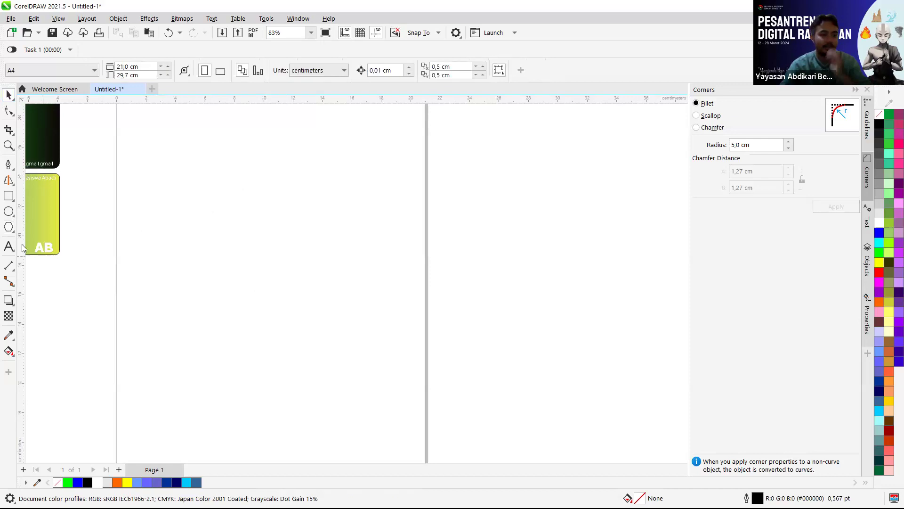
Draw a hexagon about 6.5 by 7.6 cm and move it into the upper part of the page
{"action": "left_click", "coordinate": [9, 226]}
{"action": "left_click_drag", "start_coordinate": [248, 199], "coordinate": [351, 294]}
{"action": "left_click_drag", "start_coordinate": [353, 297], "coordinate": [349, 308]}
{"action": "left_click", "coordinate": [9, 94]}
{"action": "left_click_drag", "start_coordinate": [315, 253], "coordinate": [286, 217]}
Try to rotate the hexagon by entering an exact rotation angle
{"action": "left_click", "coordinate": [228, 71]}
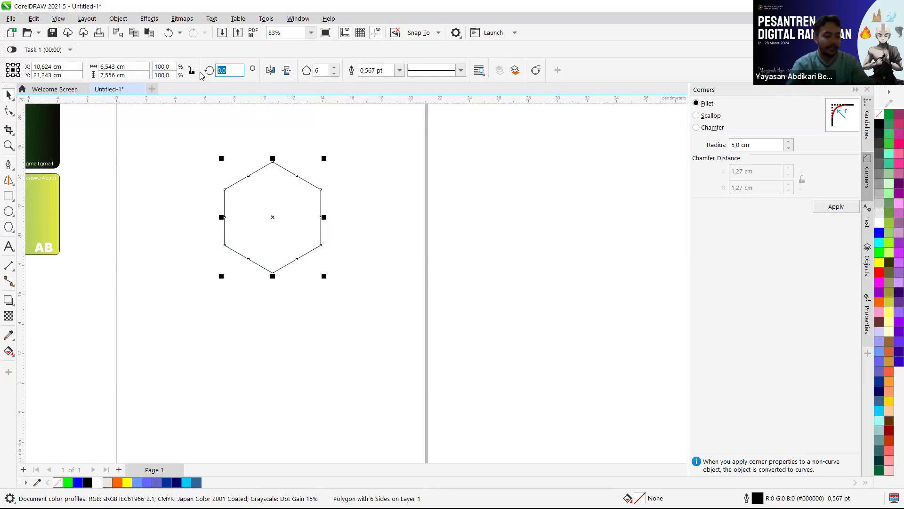
{"action": "type", "text": "90"}
{"action": "key", "text": "Return"}
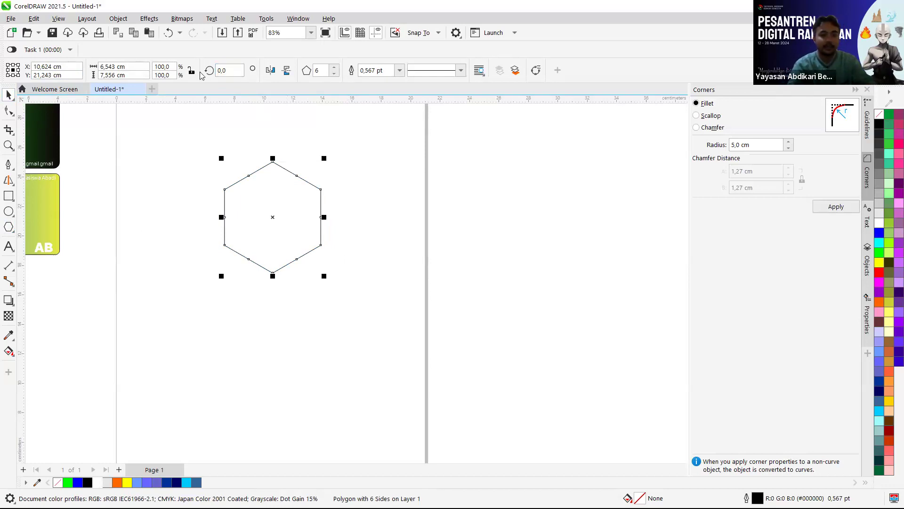
{"action": "left_click", "coordinate": [286, 193]}
{"action": "left_click", "coordinate": [237, 75]}
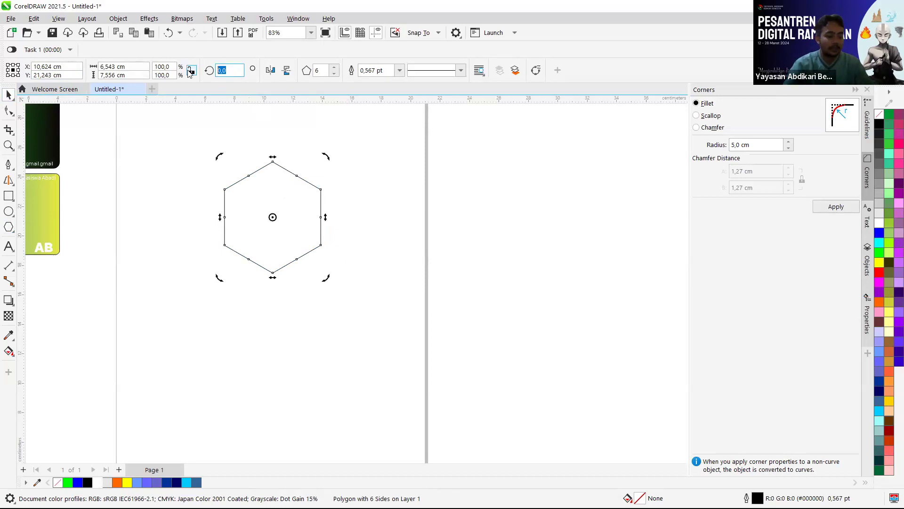
{"action": "type", "text": "36"}
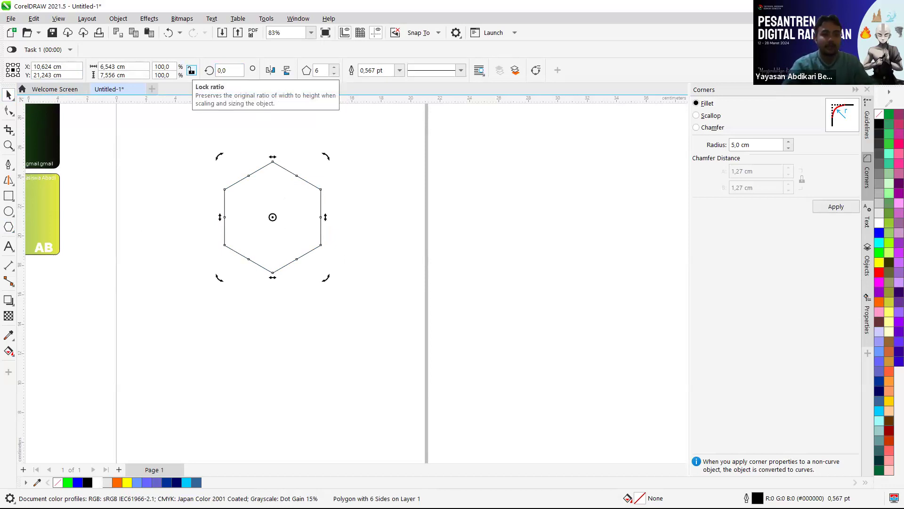
{"action": "key", "text": "Return"}
{"action": "left_click", "coordinate": [316, 187]}
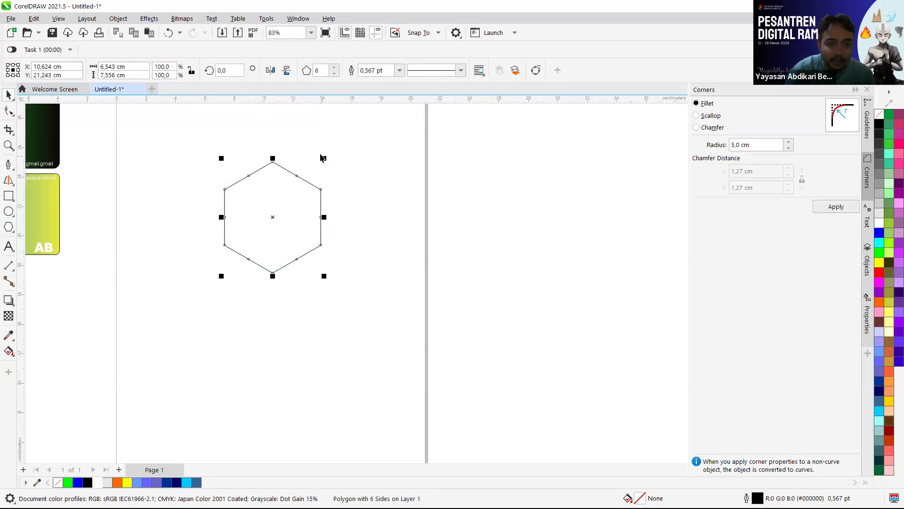
Tilt the hexagon clockwise freehand to about 350.7°, and set its rotation angle to 360°
{"action": "left_click", "coordinate": [298, 193]}
{"action": "mouse_move", "coordinate": [328, 157]}
{"action": "left_mouse_down"}
{"action": "mouse_move", "coordinate": [352, 178]}
{"action": "mouse_move", "coordinate": [333, 168]}
{"action": "left_mouse_up"}
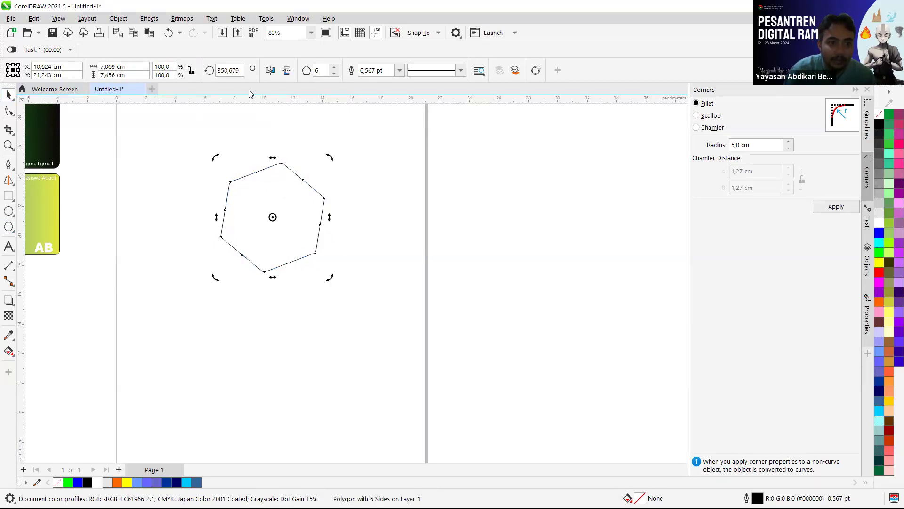
{"action": "left_click", "coordinate": [224, 69], "text": "shift"}
{"action": "type", "text": "60"}
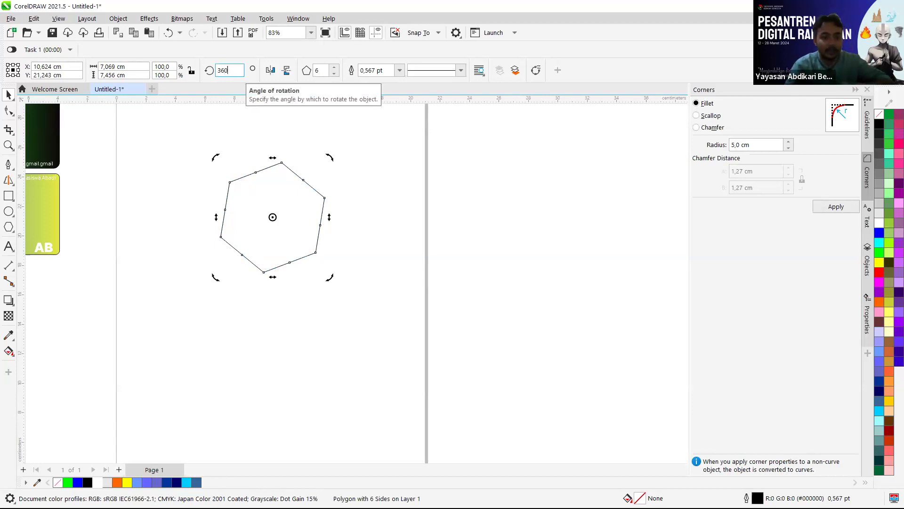
{"action": "key", "text": "Return"}
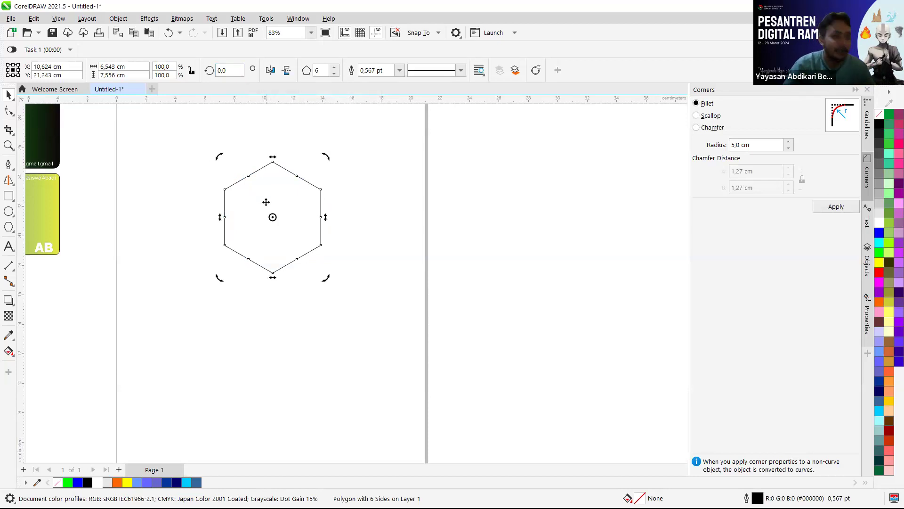
Undo the 360° angle change and rotate the tilted hexagon freehand back to upright
{"action": "key", "text": "ctrl+z"}
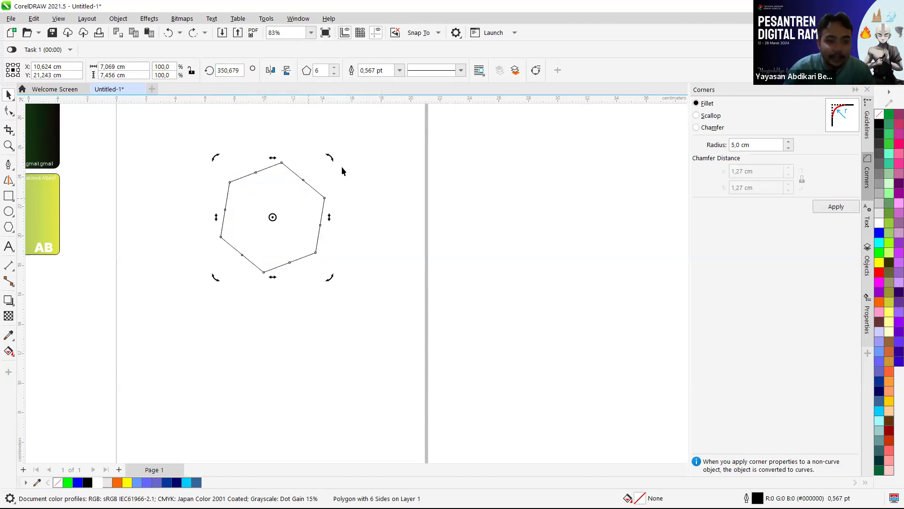
{"action": "left_click_drag", "start_coordinate": [329, 157], "coordinate": [319, 154]}
{"action": "left_click", "coordinate": [363, 156]}
{"action": "left_click", "coordinate": [277, 203]}
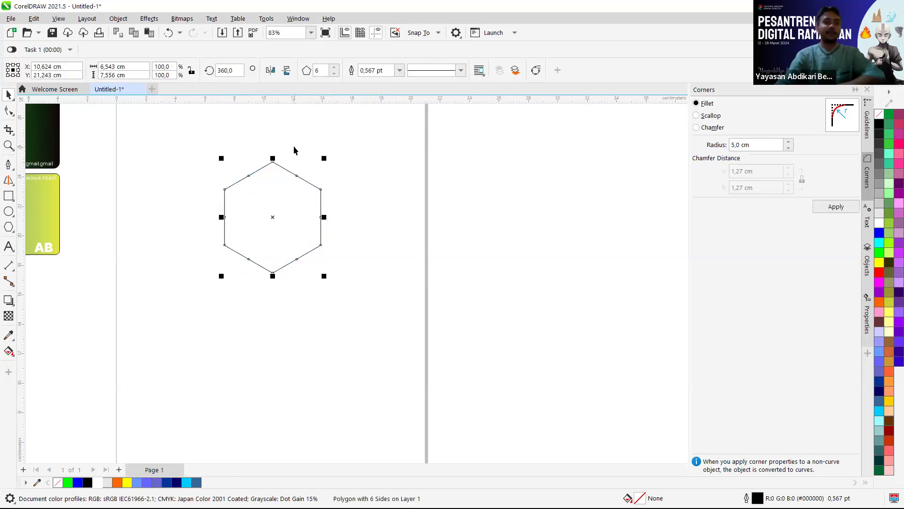
Rotate the upright hexagon slightly clockwise freehand to about 350.2° and leave it selected
{"action": "scroll", "coordinate": [299, 193], "scroll_direction": "up", "scroll_amount": 1}
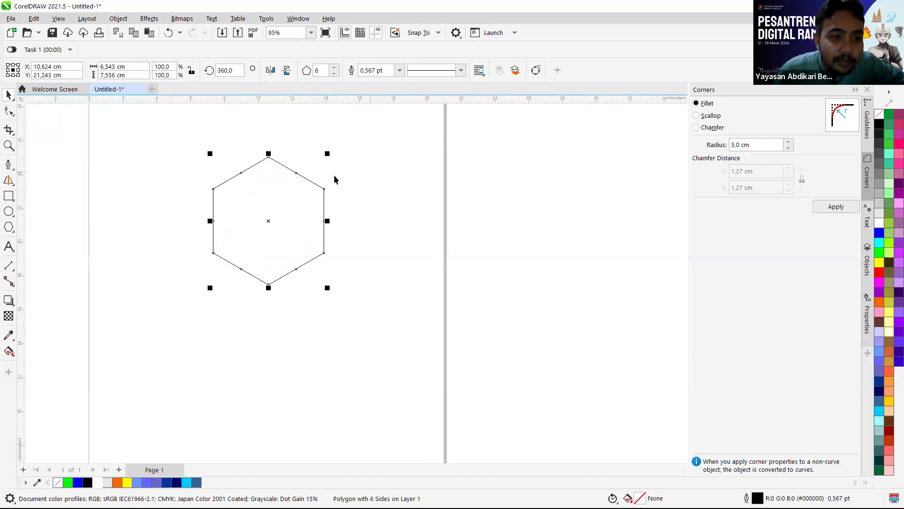
{"action": "scroll", "coordinate": [335, 179], "scroll_direction": "up", "scroll_amount": 2}
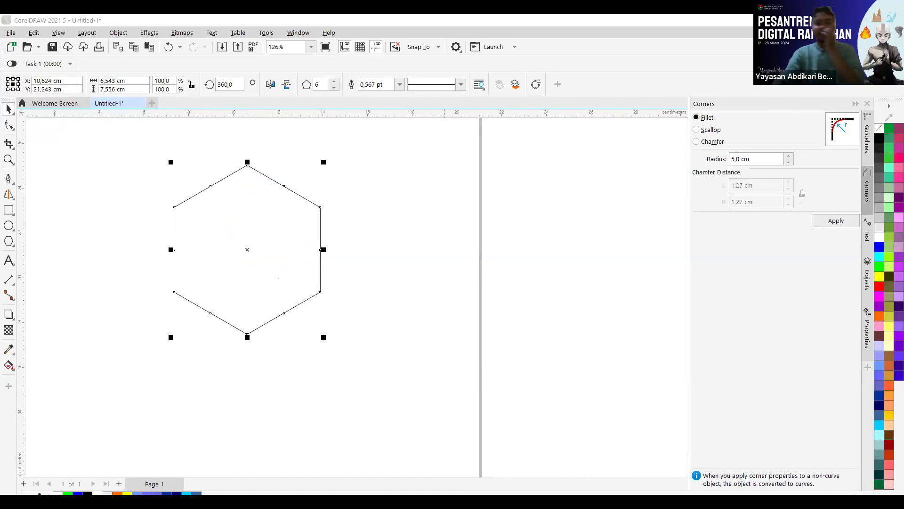
{"action": "left_click", "coordinate": [281, 185]}
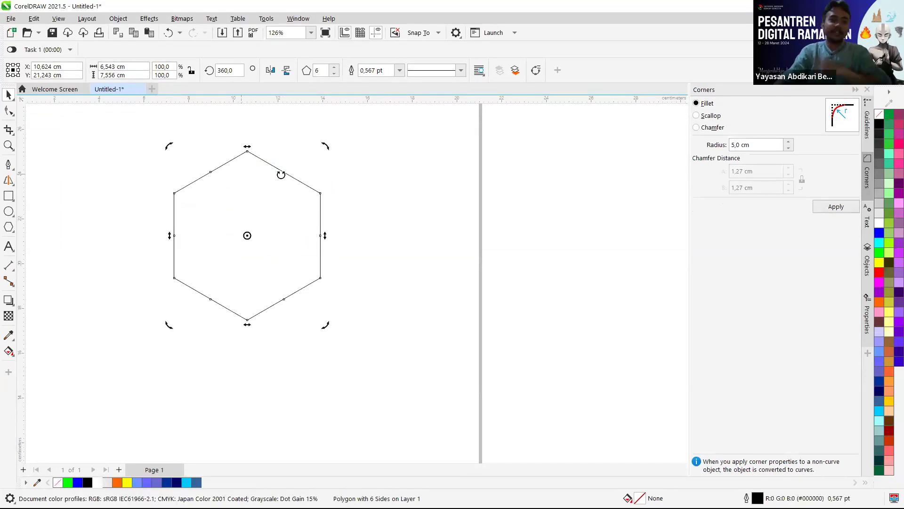
{"action": "left_click_drag", "start_coordinate": [326, 146], "coordinate": [345, 156]}
{"action": "left_click", "coordinate": [408, 156]}
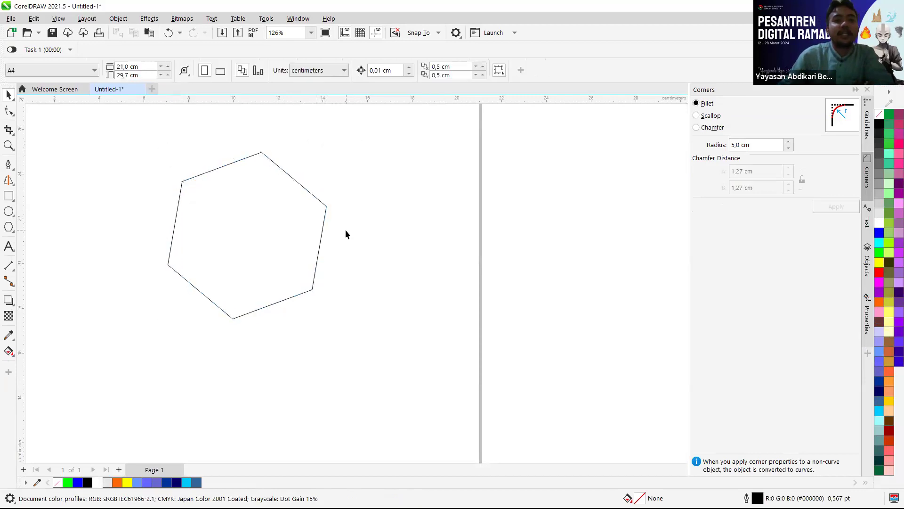
{"action": "scroll", "coordinate": [278, 242], "scroll_direction": "down", "scroll_amount": 2}
{"action": "left_click", "coordinate": [280, 247]}
{"action": "left_click", "coordinate": [430, 211]}
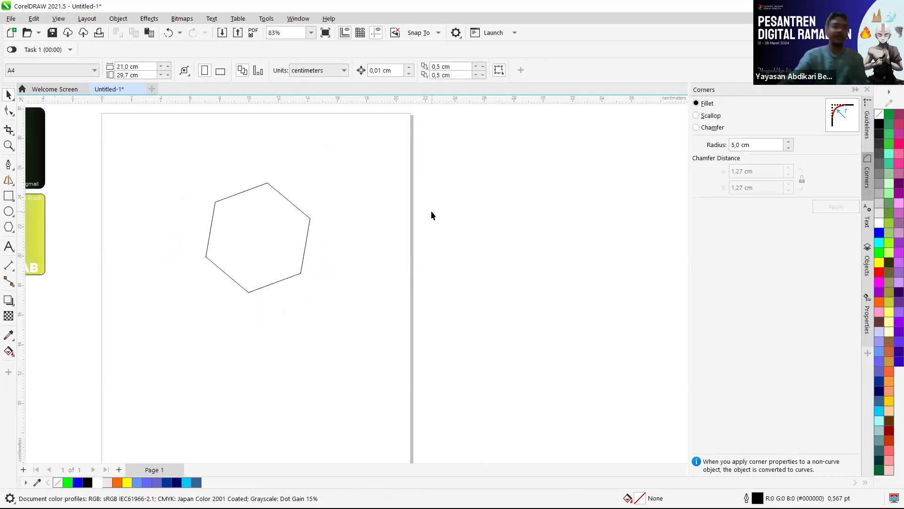
{"action": "left_click", "coordinate": [253, 265]}
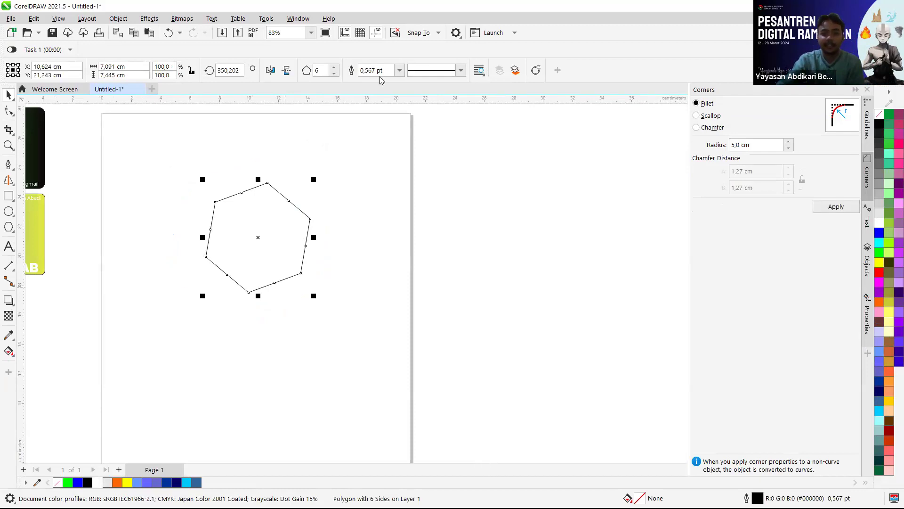
Switch to the Word module document and read steps 2 to 4 on tilting, coloring and copying the hexagon and adding ellipses
{"action": "key", "text": "alt+Tab"}
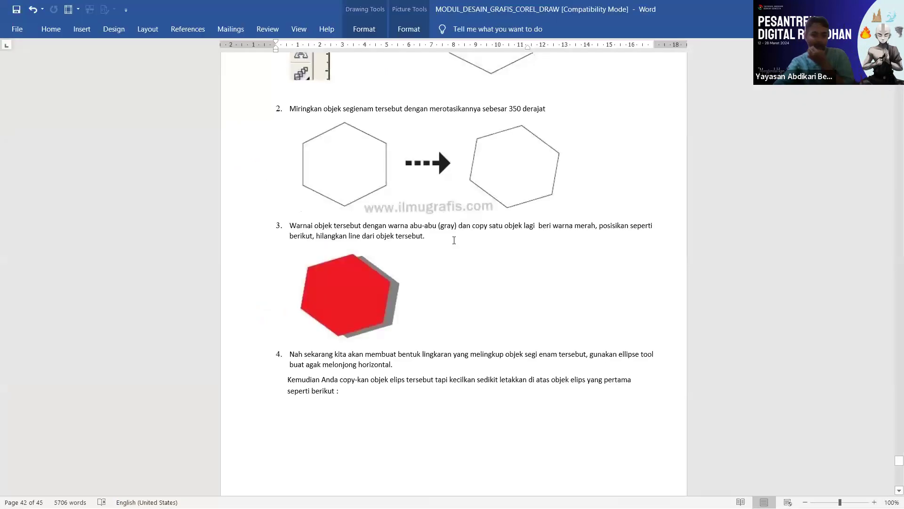
{"action": "scroll", "coordinate": [449, 229], "scroll_direction": "down", "scroll_amount": 2}
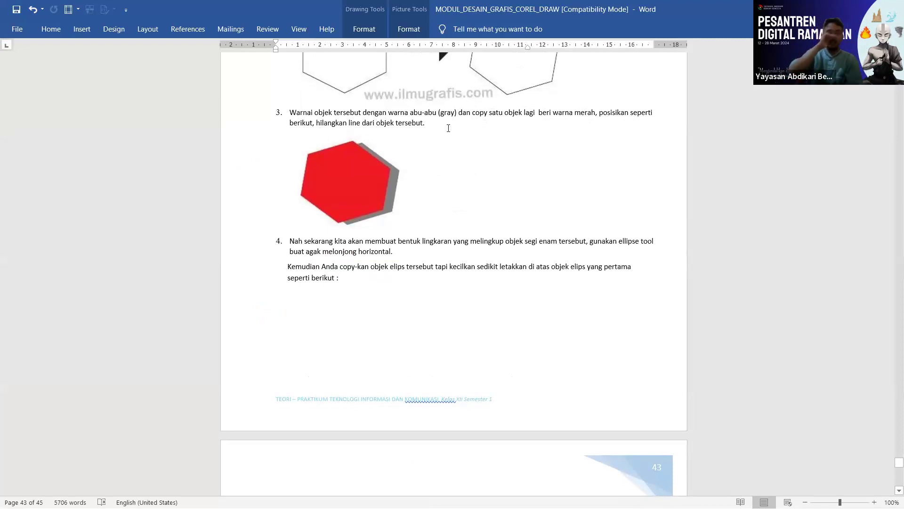
{"action": "scroll", "coordinate": [448, 128], "scroll_direction": "up", "scroll_amount": 5}
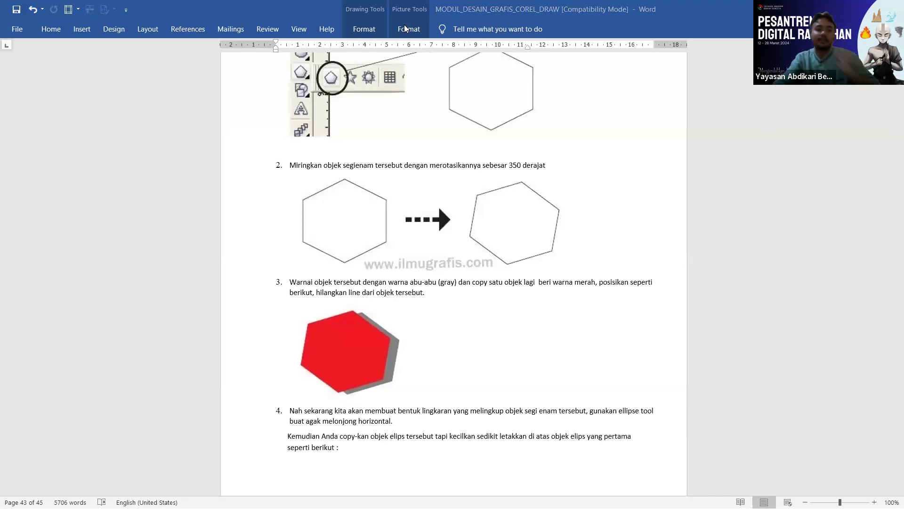
Switch to CorelDRAW, duplicate the tilted hexagon slightly to its right, and fill the original hexagon red
{"action": "key", "text": "alt+Tab"}
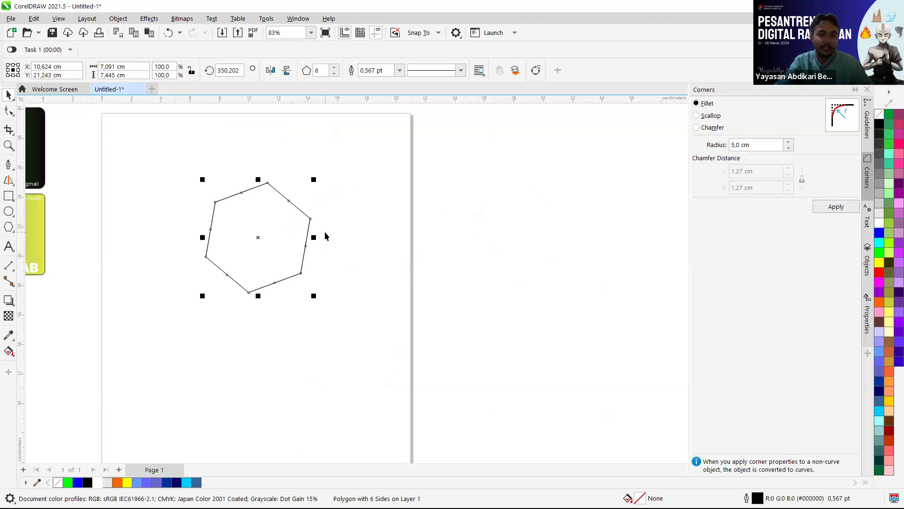
{"action": "left_click_drag", "start_coordinate": [289, 229], "coordinate": [314, 225]}
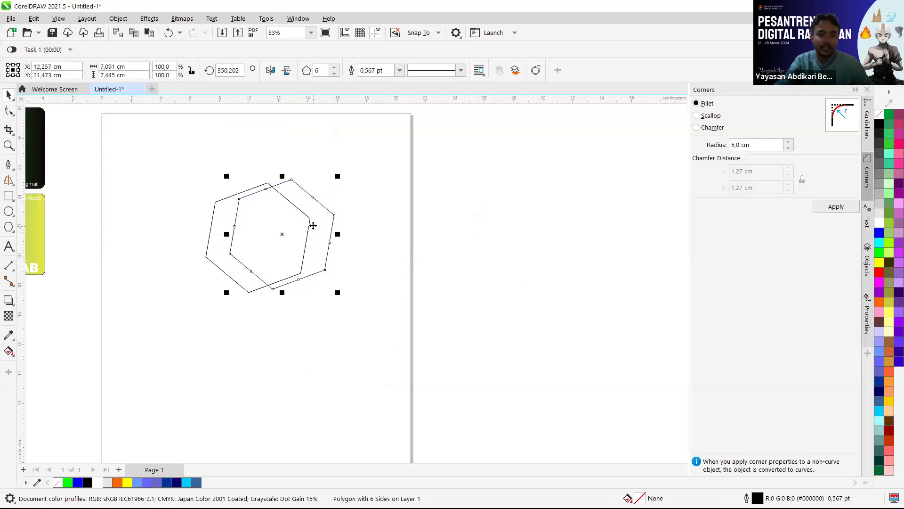
{"action": "left_click", "coordinate": [218, 239]}
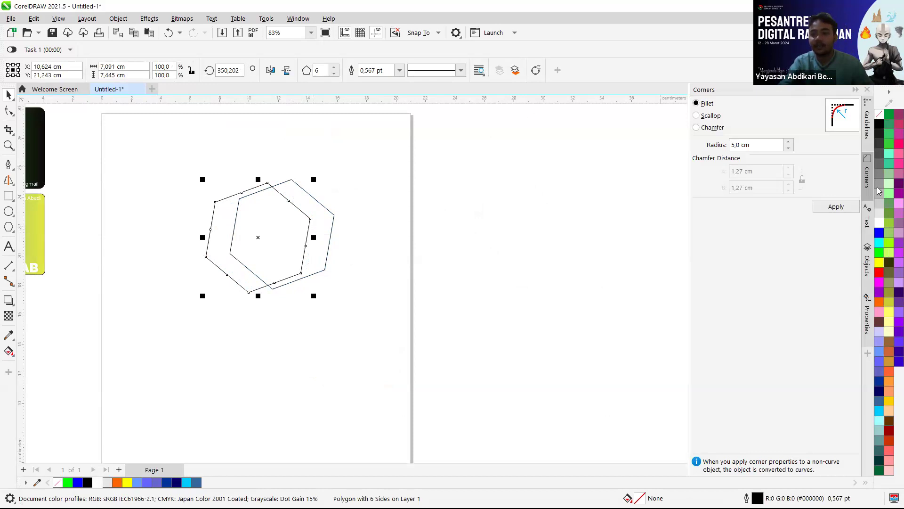
{"action": "left_click", "coordinate": [879, 272]}
Fill the copied hexagon behind the red one with light gray (#B3B3B3)
{"action": "left_click", "coordinate": [325, 231]}
{"action": "left_click", "coordinate": [879, 184]}
{"action": "left_click", "coordinate": [879, 173]}
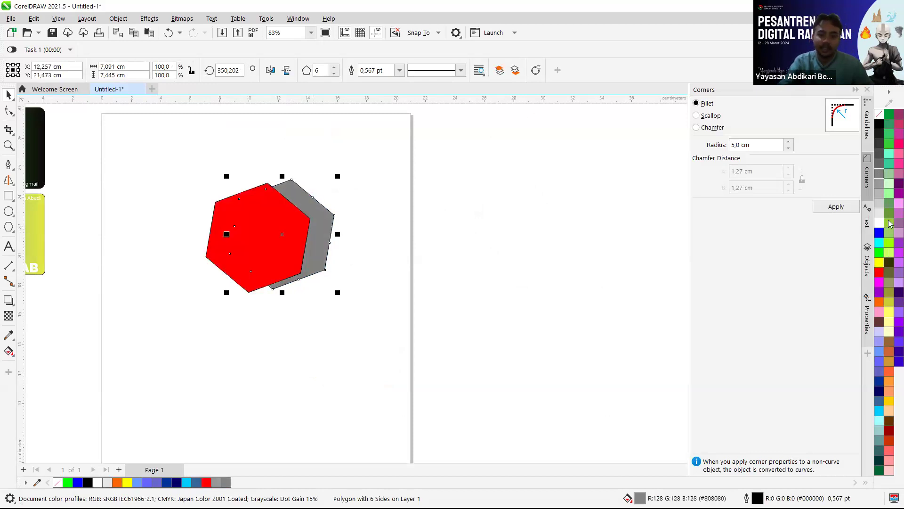
{"action": "left_click", "coordinate": [879, 193]}
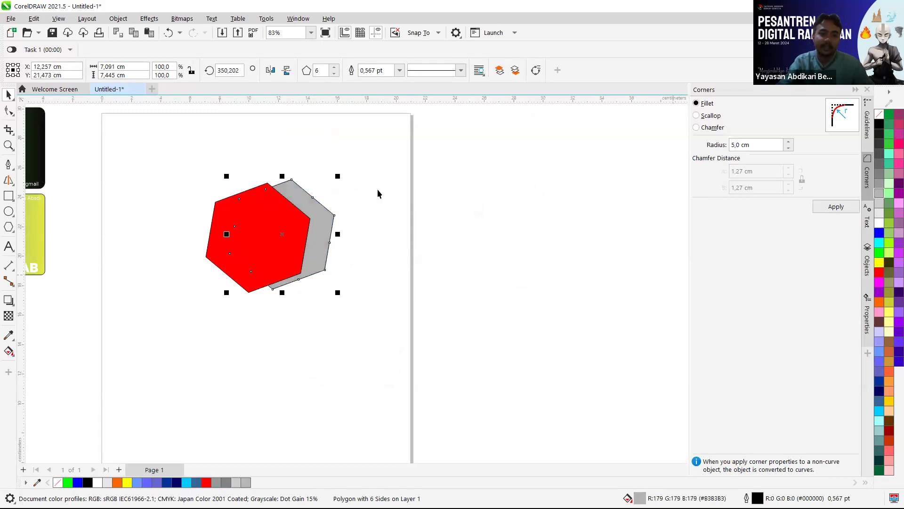
Move the gray hexagon closer behind the red one and nudge it down to about X 10.95 cm, Y 20.97 cm
{"action": "scroll", "coordinate": [378, 193], "scroll_direction": "up", "scroll_amount": 1}
{"action": "left_click_drag", "start_coordinate": [284, 198], "coordinate": [271, 217]}
{"action": "scroll", "coordinate": [276, 204], "scroll_direction": "up", "scroll_amount": 3}
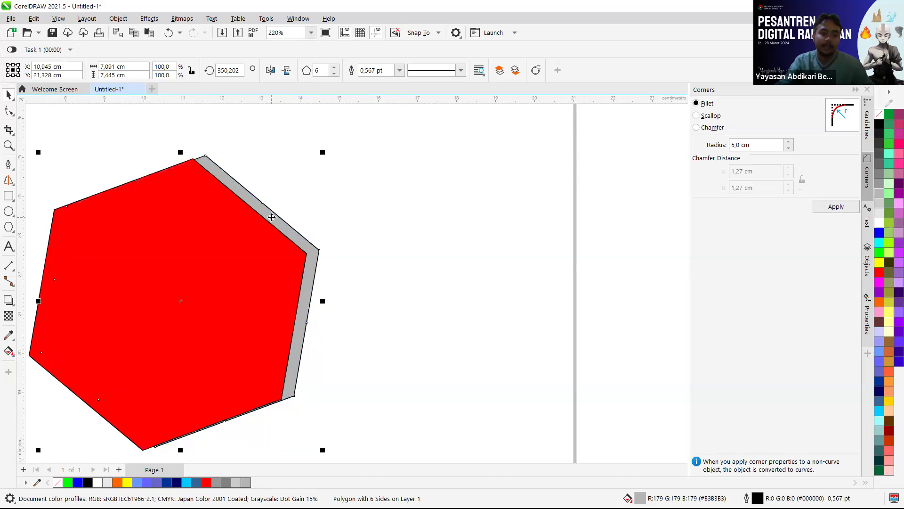
{"action": "key", "text": "Down"}
{"action": "key", "text": "Down"}
{"action": "key", "text": "Down"}
{"action": "key", "text": "Down"}
{"action": "key", "text": "Down"}
{"action": "key", "text": "Down"}
{"action": "key", "text": "Down"}
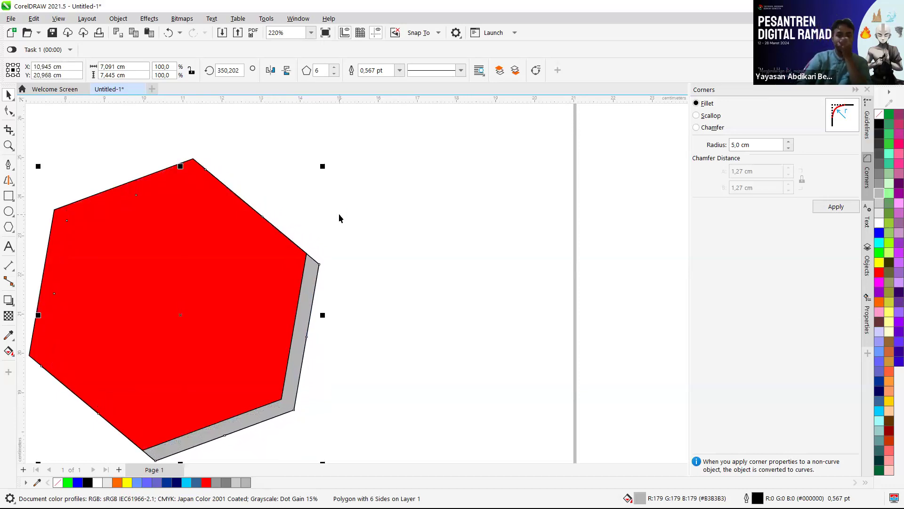
Nudge the gray hexagon slightly up and left to about X 10.90 cm, Y 21.02 cm, and deselect it
{"action": "key", "text": "Up"}
{"action": "key", "text": "Up"}
{"action": "key", "text": "Up"}
{"action": "key", "text": "Up"}
{"action": "key", "text": "Up"}
{"action": "key", "text": "Left"}
{"action": "key", "text": "Left"}
{"action": "key", "text": "Left"}
{"action": "key", "text": "Left"}
{"action": "key", "text": "Left"}
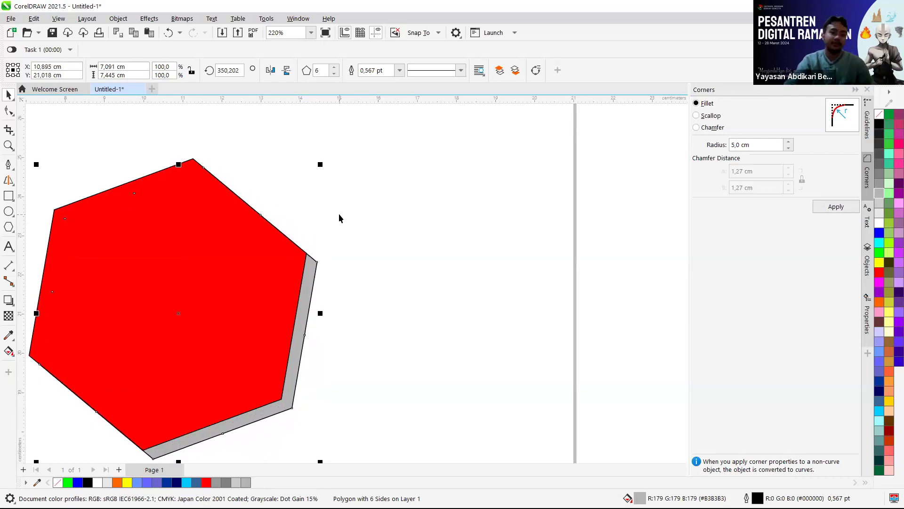
{"action": "left_click", "coordinate": [341, 216]}
{"action": "scroll", "coordinate": [526, 271], "scroll_direction": "down", "scroll_amount": 1}
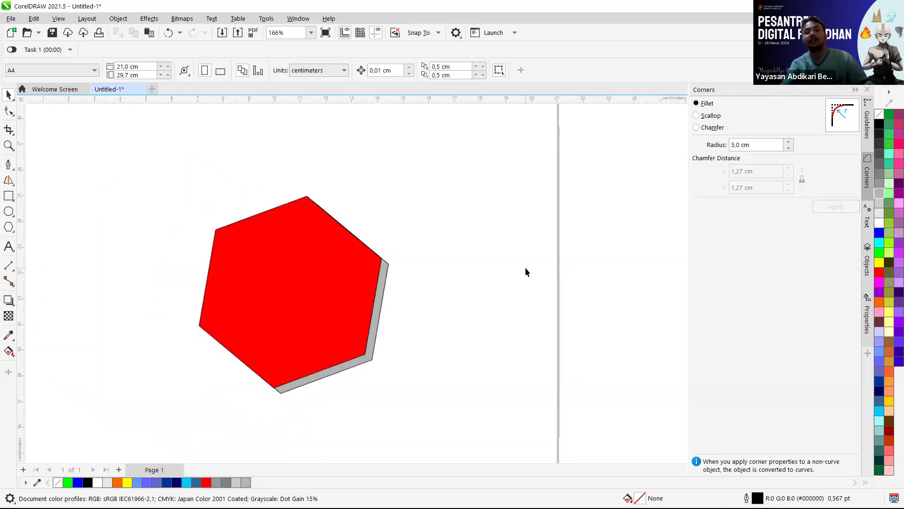
{"action": "scroll", "coordinate": [527, 272], "scroll_direction": "down", "scroll_amount": 1}
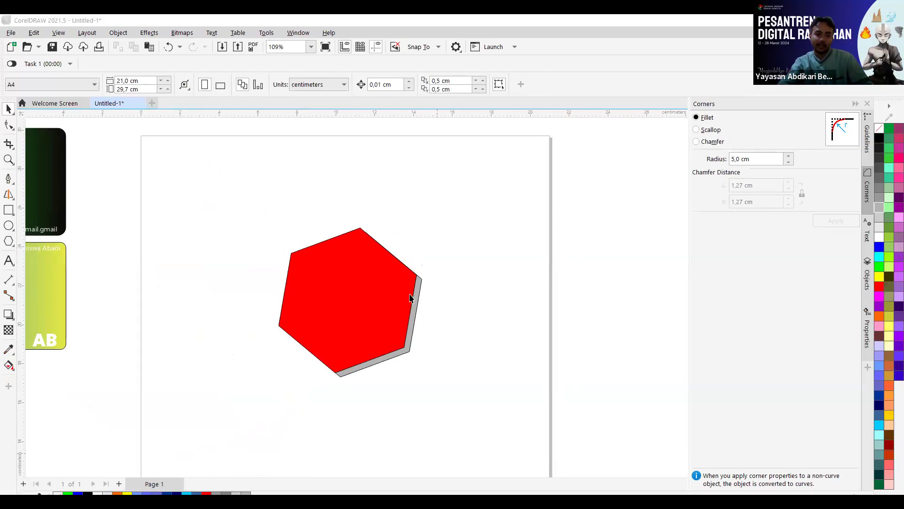
Reposition the gray hexagon freehand behind the red one to about X 11.08 cm, Y 21.24 cm
{"action": "scroll", "coordinate": [419, 300], "scroll_direction": "up", "scroll_amount": 1}
{"action": "left_click_drag", "start_coordinate": [419, 301], "coordinate": [431, 296]}
{"action": "scroll", "coordinate": [430, 281], "scroll_direction": "up", "scroll_amount": 3}
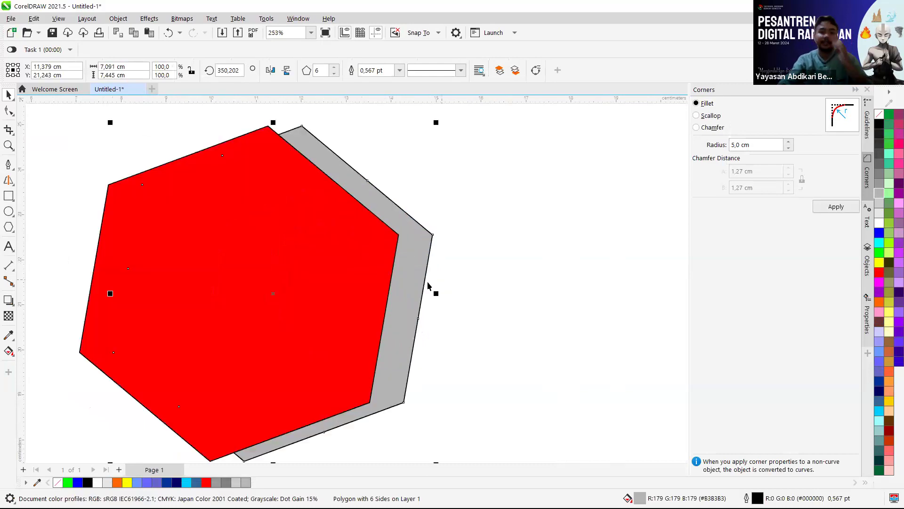
{"action": "left_click_drag", "start_coordinate": [406, 279], "coordinate": [399, 278]}
{"action": "scroll", "coordinate": [404, 277], "scroll_direction": "down", "scroll_amount": 1}
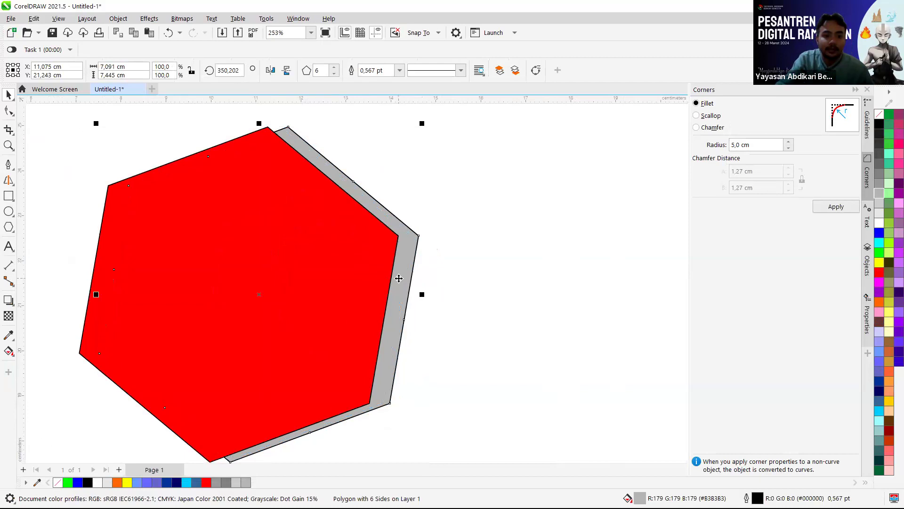
Nudge the gray hexagon down and left to about X 11.01 cm, Y 21.20 cm, and deselect it
{"action": "key", "text": "Down"}
{"action": "key", "text": "Down"}
{"action": "key", "text": "Down"}
{"action": "key", "text": "Down"}
{"action": "key", "text": "Down"}
{"action": "key", "text": "Left"}
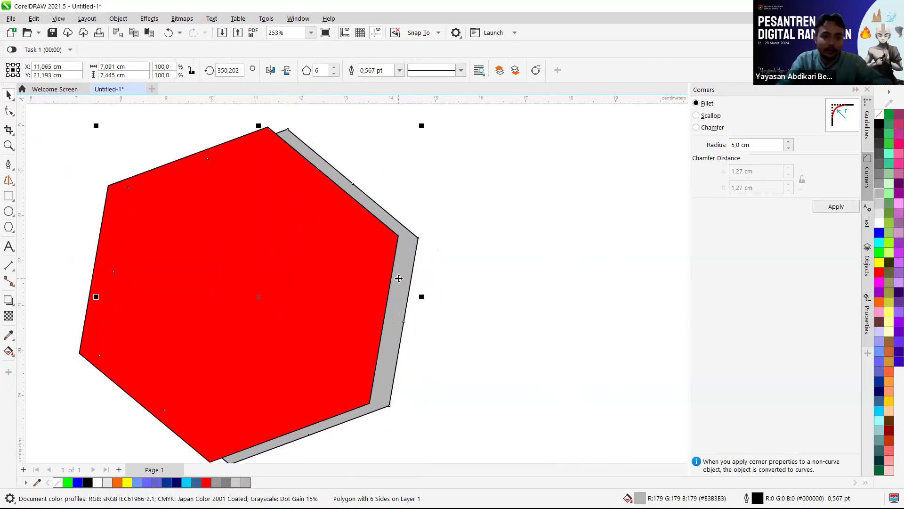
{"action": "key", "text": "Left"}
{"action": "key", "text": "Left"}
{"action": "key", "text": "Left"}
{"action": "key", "text": "Left"}
{"action": "key", "text": "Left"}
{"action": "left_click", "coordinate": [464, 288]}
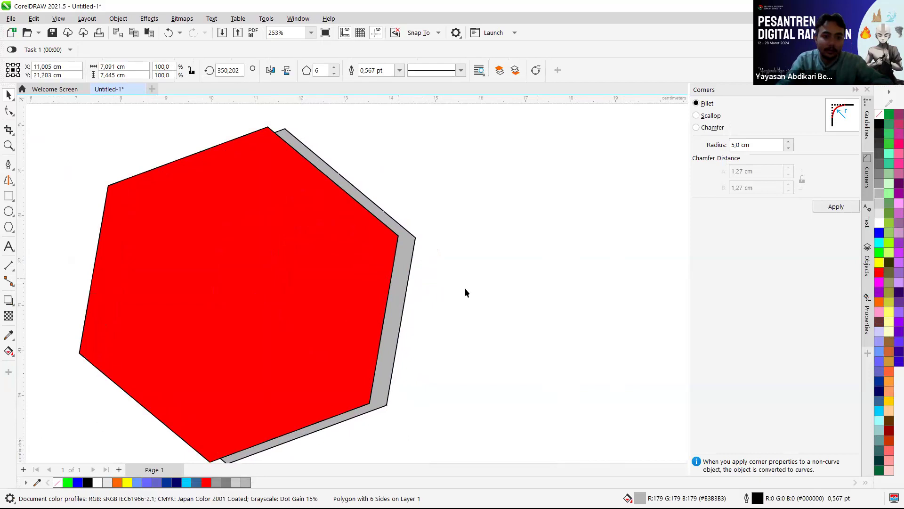
{"action": "scroll", "coordinate": [441, 290], "scroll_direction": "down", "scroll_amount": 2}
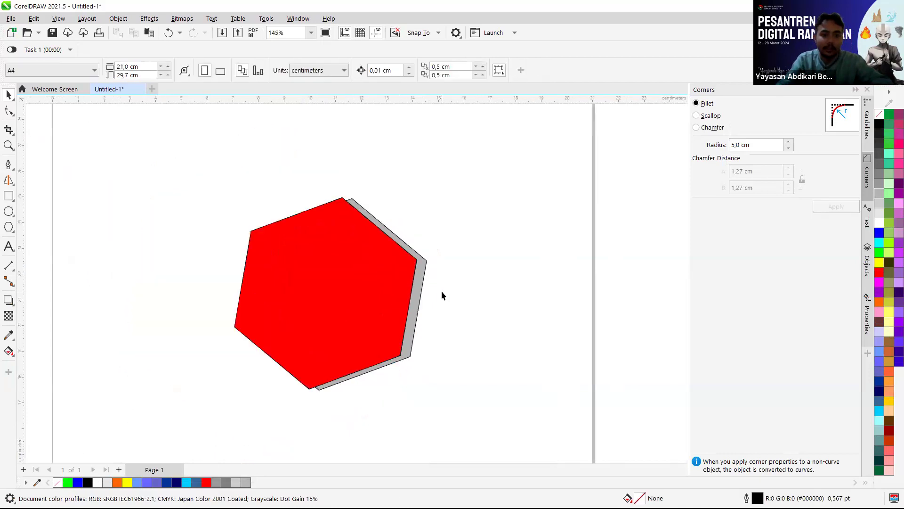
Try the gray hexagon higher behind the red one by nudging it to about X 11.00 cm, Y 21.30 cm
{"action": "left_click", "coordinate": [413, 287]}
{"action": "key", "text": "Down"}
{"action": "key", "text": "Up"}
{"action": "key", "text": "Up"}
{"action": "key", "text": "Up"}
{"action": "key", "text": "Up"}
{"action": "key", "text": "Up"}
{"action": "key", "text": "Up"}
{"action": "key", "text": "Up"}
{"action": "key", "text": "Up"}
{"action": "key", "text": "Up"}
{"action": "key", "text": "Left"}
{"action": "key", "text": "Up"}
{"action": "key", "text": "Up"}
{"action": "key", "text": "Up"}
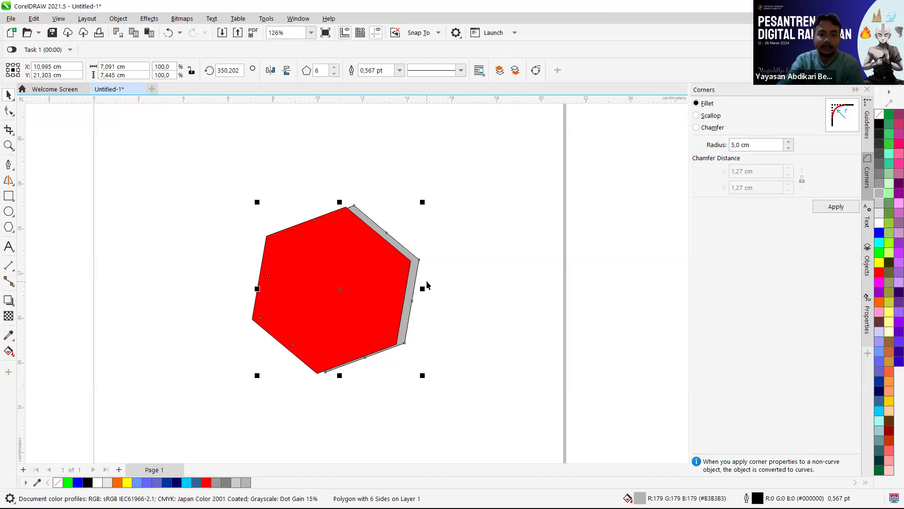
Nudge the gray hexagon down and right so its rim shows along the red hexagon's right side and lower edge
{"action": "key", "text": "Down"}
{"action": "key", "text": "Down"}
{"action": "key", "text": "Down"}
{"action": "key", "text": "Down"}
{"action": "key", "text": "Down"}
{"action": "key", "text": "Down"}
{"action": "key", "text": "Down"}
{"action": "key", "text": "Down"}
{"action": "key", "text": "Down"}
{"action": "key", "text": "Down"}
{"action": "key", "text": "Down"}
{"action": "key", "text": "Down"}
{"action": "key", "text": "Down"}
{"action": "key", "text": "Down"}
{"action": "key", "text": "Down"}
{"action": "key", "text": "Down"}
{"action": "key", "text": "Right"}
{"action": "key", "text": "Right"}
{"action": "key", "text": "Right"}
{"action": "key", "text": "Right"}
{"action": "key", "text": "Right"}
{"action": "key", "text": "Right"}
{"action": "key", "text": "Right"}
{"action": "left_click", "coordinate": [453, 271]}
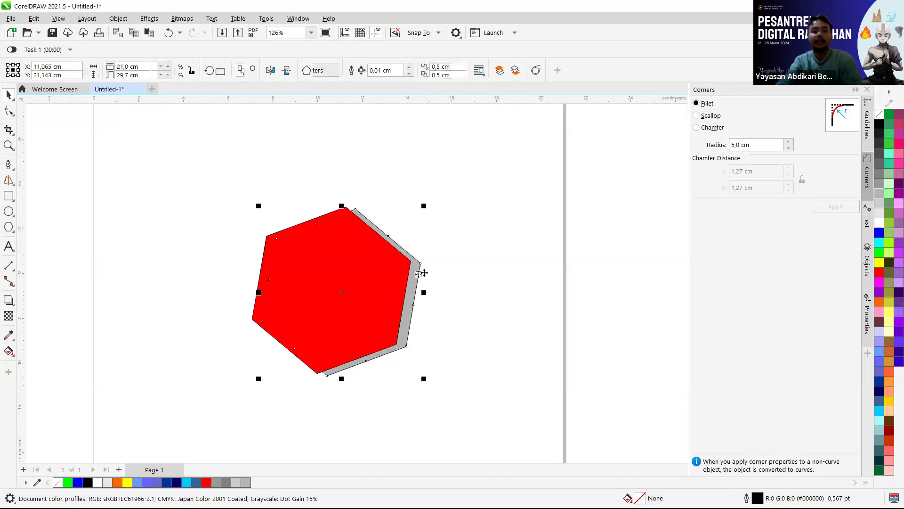
Reselect the gray hexagon and nudge it down to about X 11.07 cm, Y 21.14 cm
{"action": "left_click", "coordinate": [420, 273]}
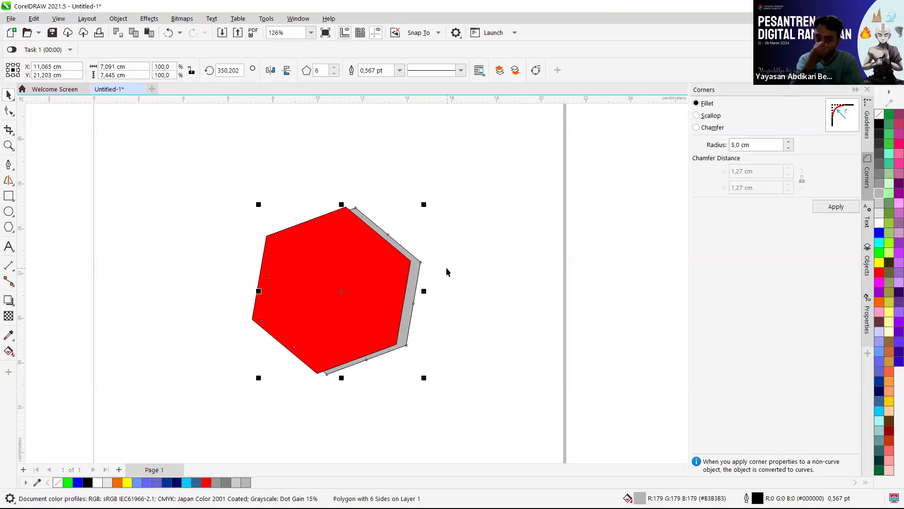
{"action": "key", "text": "Down"}
{"action": "key", "text": "Down"}
{"action": "key", "text": "Down"}
{"action": "key", "text": "Down"}
{"action": "key", "text": "Down"}
{"action": "key", "text": "Down"}
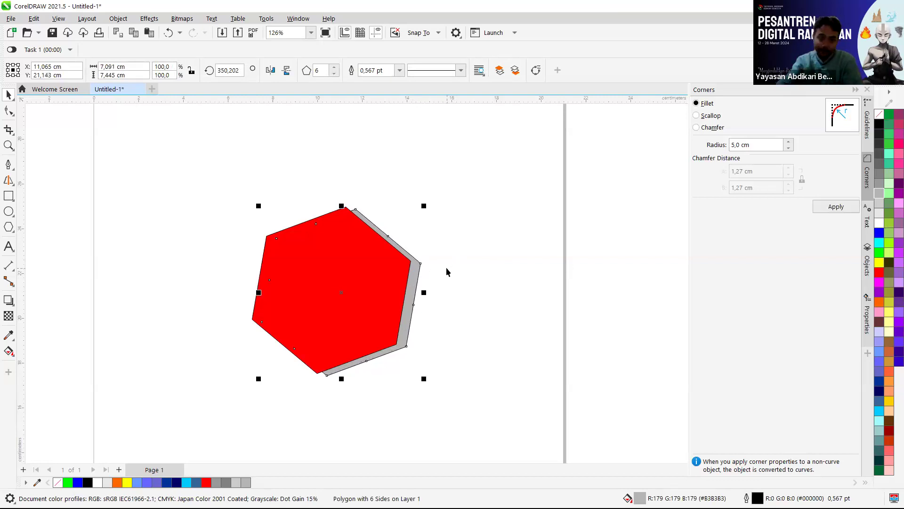
Remove the outlines from both the red and gray hexagons and leave them deselected
{"action": "left_click_drag", "start_coordinate": [516, 171], "coordinate": [162, 404]}
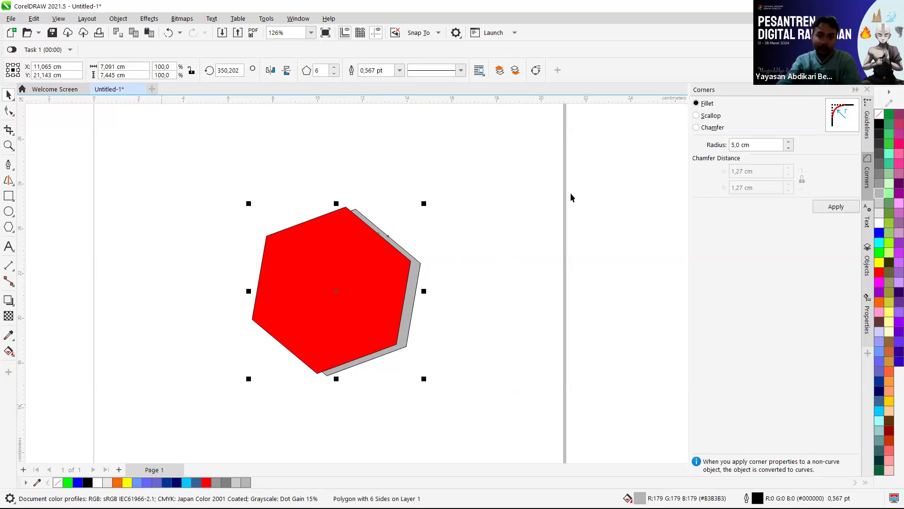
{"action": "left_click", "coordinate": [454, 329]}
{"action": "scroll", "coordinate": [454, 329], "scroll_direction": "down", "scroll_amount": 2}
{"action": "scroll", "coordinate": [482, 344], "scroll_direction": "up", "scroll_amount": 2}
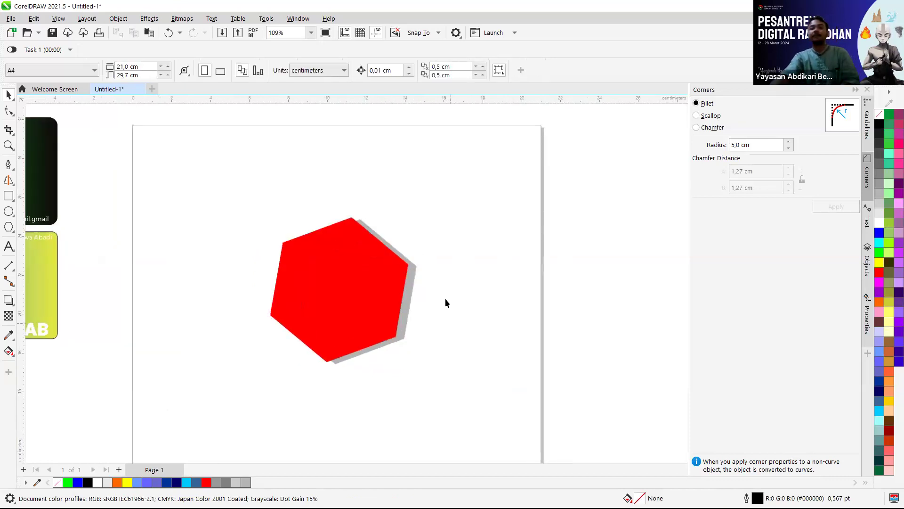
{"action": "left_click", "coordinate": [404, 279]}
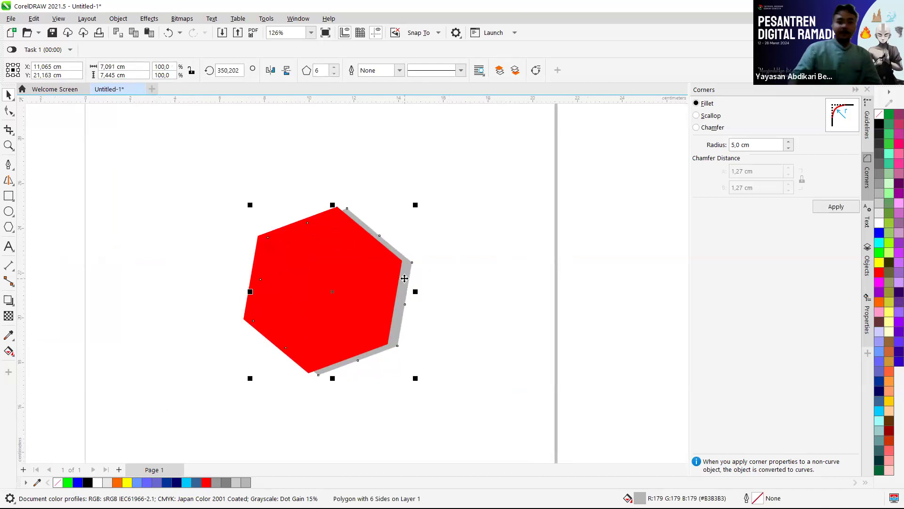
{"action": "left_click", "coordinate": [548, 351]}
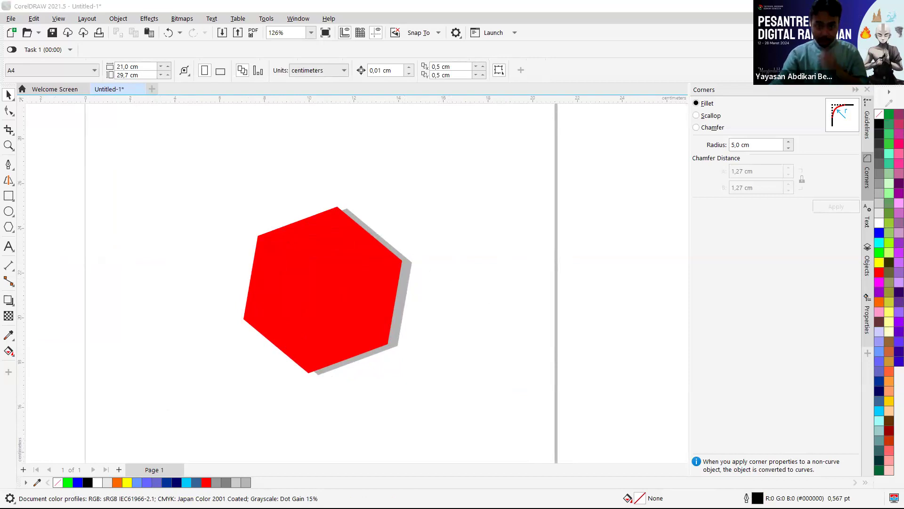
Switch to the Word module document and read steps 4 and 5 on drawing, copying and trimming the ellipses around the hexagon
{"action": "key", "text": "alt+Tab"}
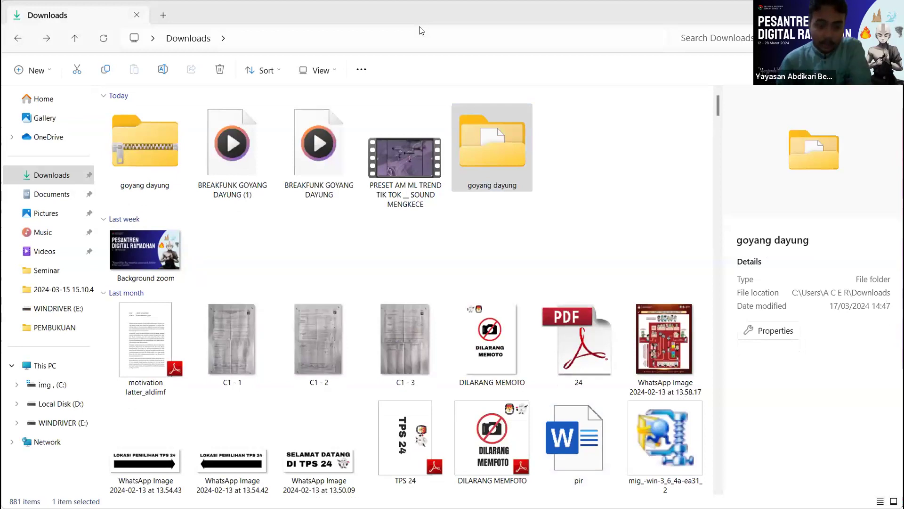
{"action": "key", "text": "alt+Tab"}
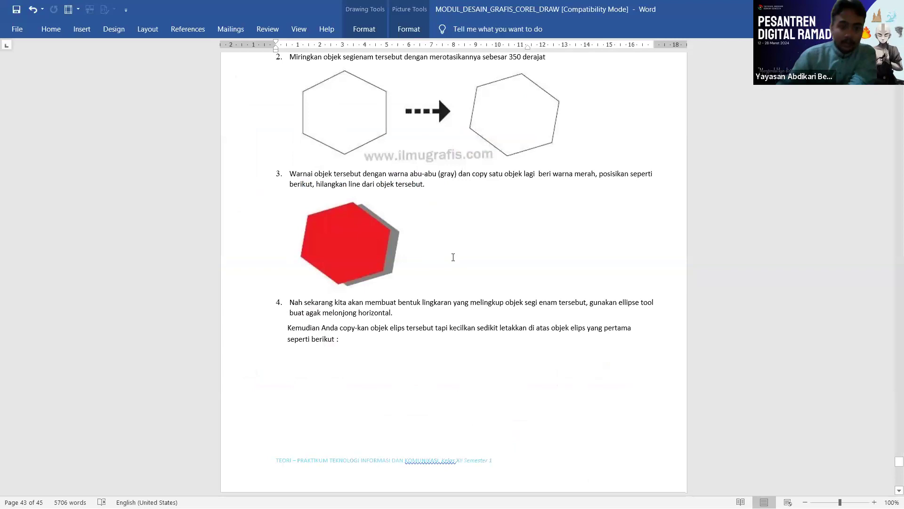
{"action": "scroll", "coordinate": [452, 257], "scroll_direction": "down", "scroll_amount": 2}
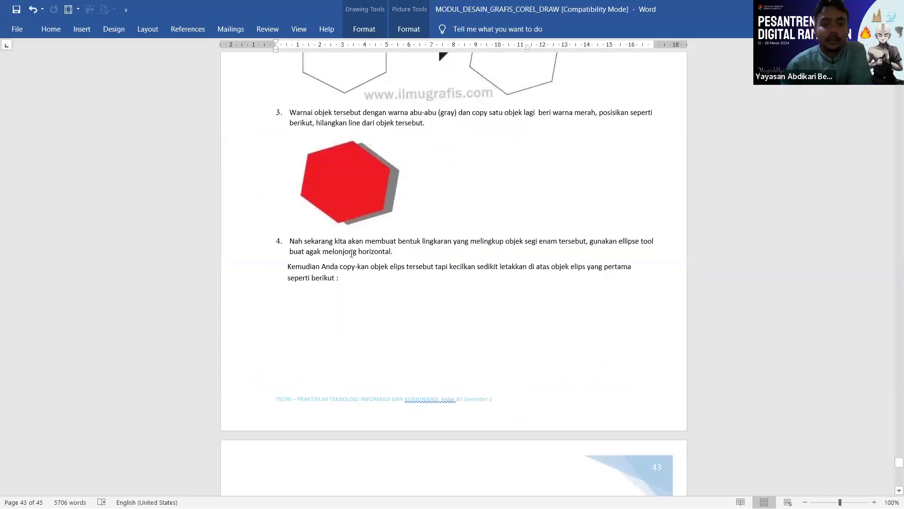
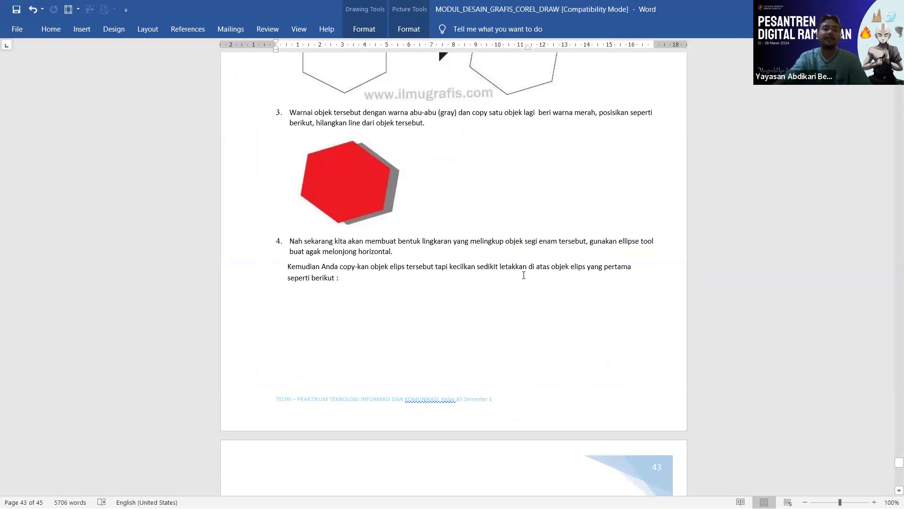
{"action": "scroll", "coordinate": [404, 278], "scroll_direction": "down", "scroll_amount": 10}
{"action": "scroll", "coordinate": [404, 282], "scroll_direction": "down", "scroll_amount": 1}
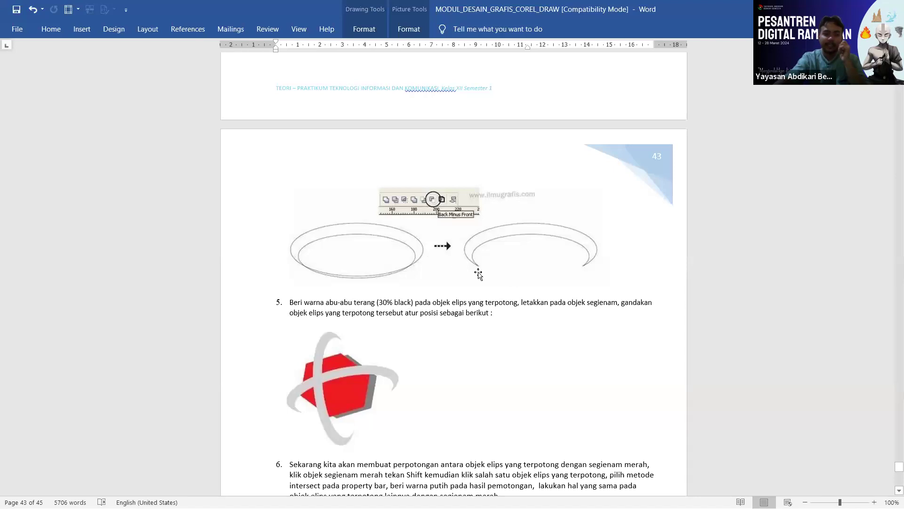
{"action": "scroll", "coordinate": [470, 273], "scroll_direction": "up", "scroll_amount": 1}
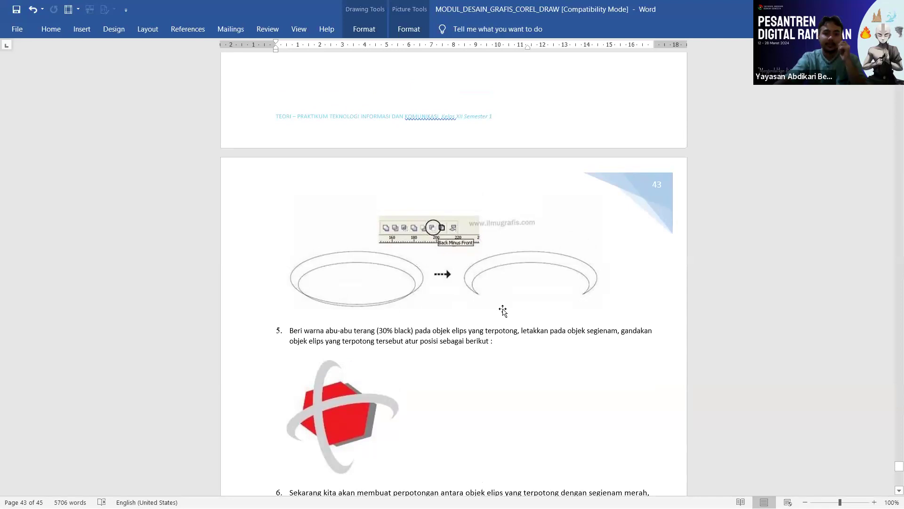
{"action": "scroll", "coordinate": [503, 310], "scroll_direction": "up", "scroll_amount": 1}
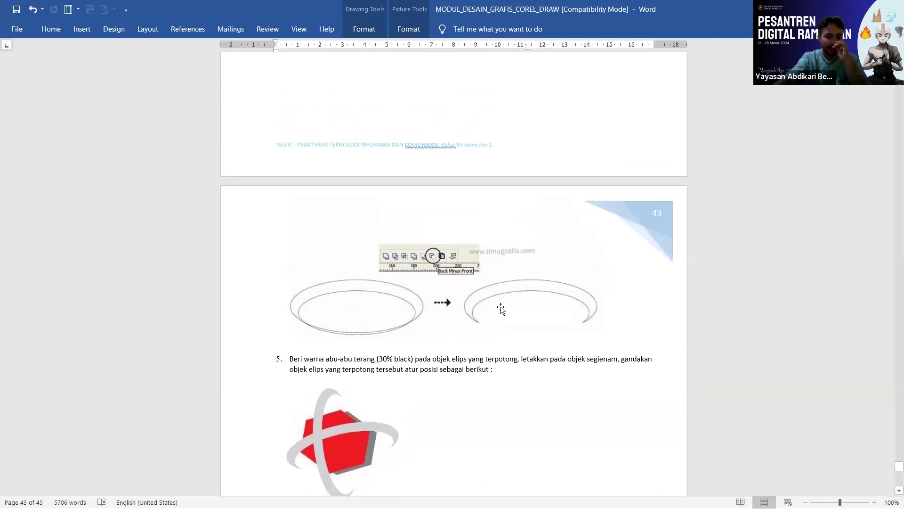
{"action": "scroll", "coordinate": [501, 308], "scroll_direction": "down", "scroll_amount": 1}
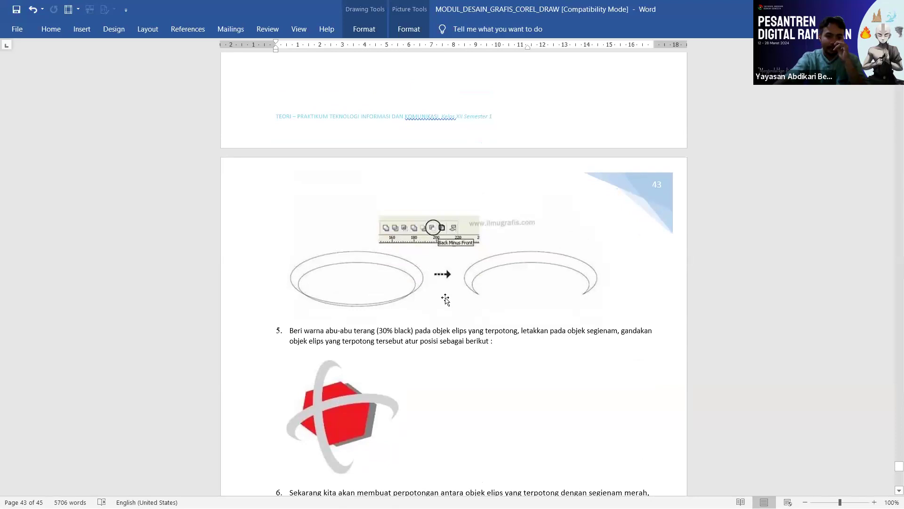
{"action": "scroll", "coordinate": [445, 299], "scroll_direction": "up", "scroll_amount": 1}
{"action": "scroll", "coordinate": [446, 296], "scroll_direction": "up", "scroll_amount": 6}
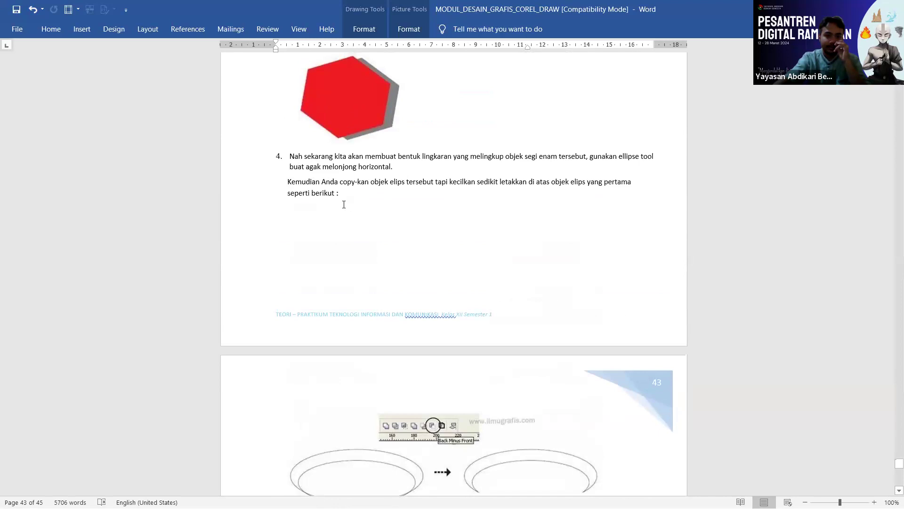
{"action": "scroll", "coordinate": [415, 351], "scroll_direction": "down", "scroll_amount": 3}
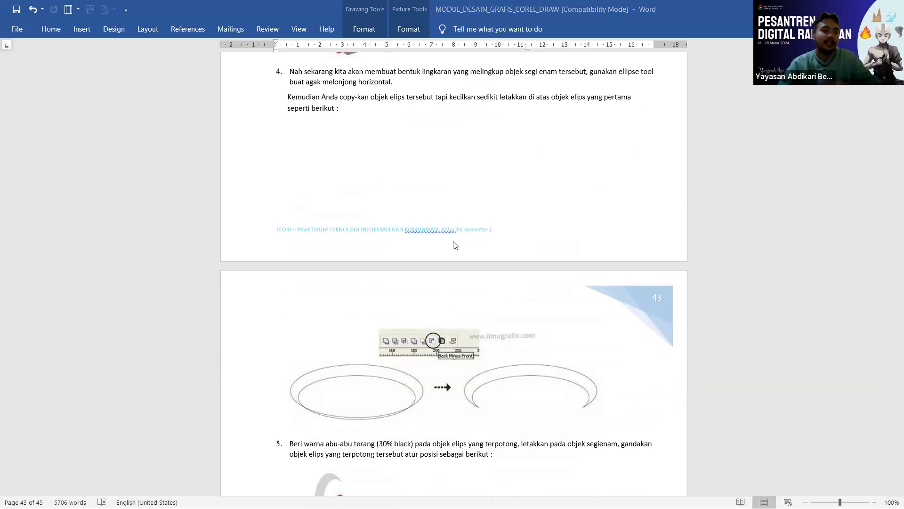
Switch to CorelDRAW and draw a horizontal ellipse about 8.5 × 3.4 cm above and left of the hexagons
{"action": "key", "text": "alt+Tab"}
{"action": "left_click", "coordinate": [11, 212]}
{"action": "left_click_drag", "start_coordinate": [137, 133], "coordinate": [305, 185]}
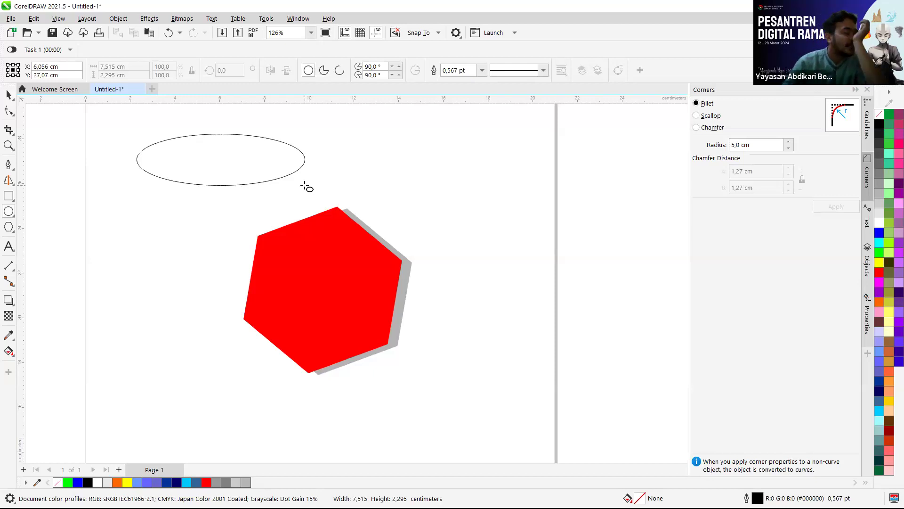
{"action": "left_click_drag", "start_coordinate": [305, 186], "coordinate": [330, 214]}
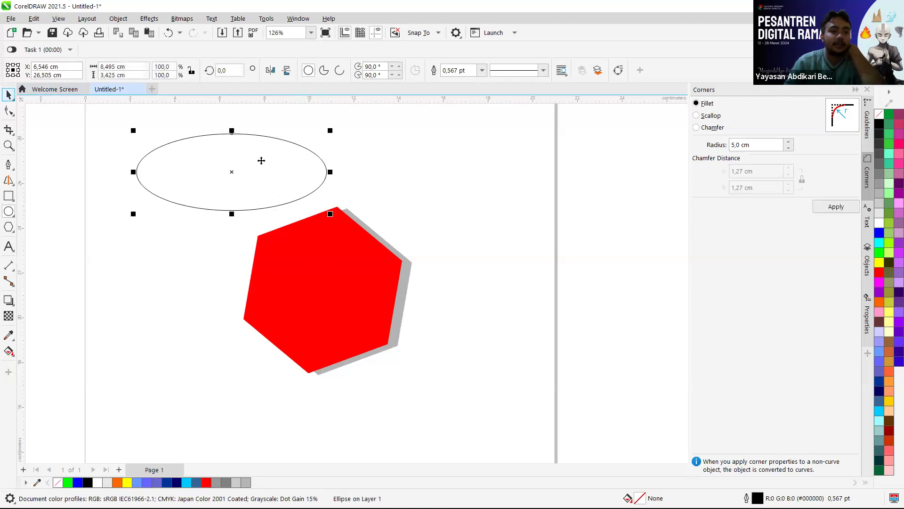
Move the ellipse to about X 19.48 cm, Y 26 cm beside the hexagons, then try resizing it from a corner and undo that
{"action": "key", "text": "space"}
{"action": "left_click_drag", "start_coordinate": [266, 172], "coordinate": [555, 183]}
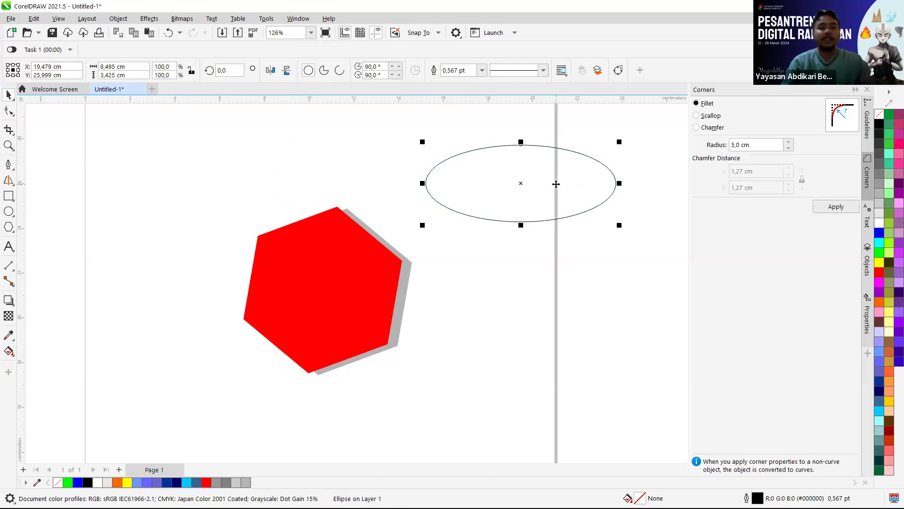
{"action": "scroll", "coordinate": [557, 184], "scroll_direction": "up", "scroll_amount": 2}
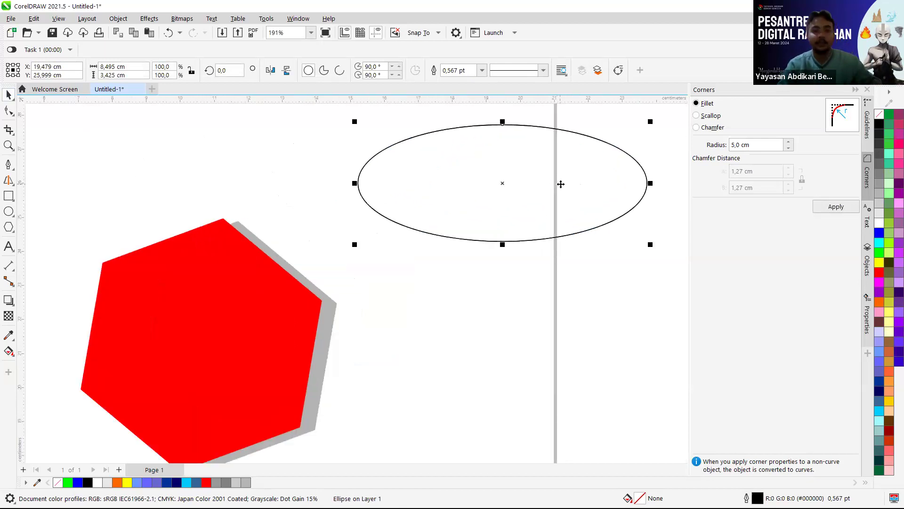
{"action": "scroll", "coordinate": [560, 183], "scroll_direction": "down", "scroll_amount": 2}
{"action": "left_click_drag", "start_coordinate": [619, 142], "coordinate": [626, 147]}
{"action": "scroll", "coordinate": [626, 148], "scroll_direction": "up", "scroll_amount": 1}
{"action": "key", "text": "ctrl+z"}
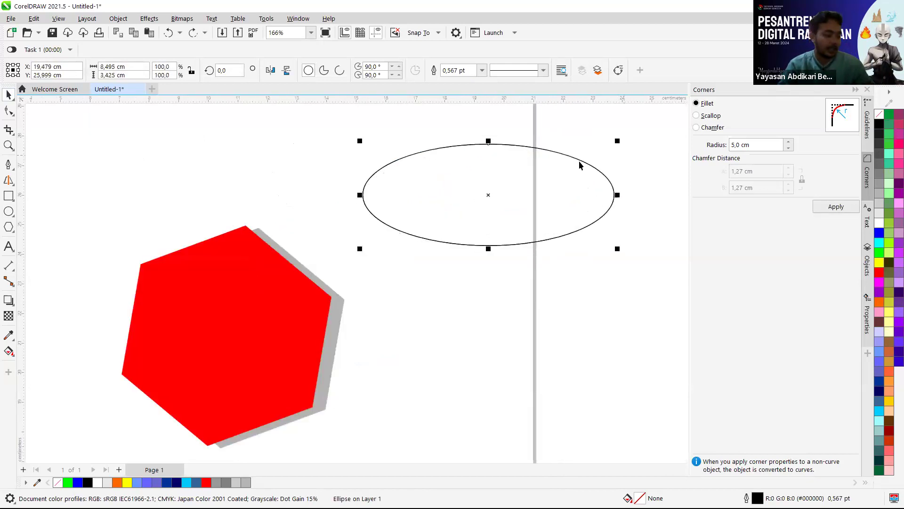
Create a flattened copy of the ellipse about 2.83 cm tall, with its upper edge aligned to the original
{"action": "mouse_move", "coordinate": [488, 248]}
{"action": "left_mouse_down"}
{"action": "mouse_move", "coordinate": [493, 234]}
{"action": "mouse_move", "coordinate": [499, 239]}
{"action": "left_mouse_up"}
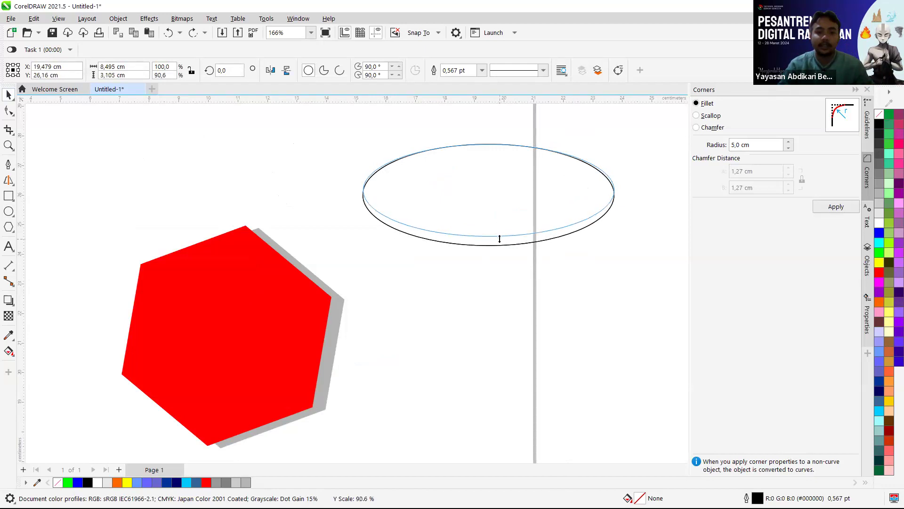
{"action": "scroll", "coordinate": [504, 150], "scroll_direction": "up", "scroll_amount": 2}
{"action": "left_click_drag", "start_coordinate": [480, 138], "coordinate": [485, 144]}
{"action": "left_click_drag", "start_coordinate": [485, 280], "coordinate": [484, 272]}
{"action": "left_click_drag", "start_coordinate": [481, 142], "coordinate": [480, 138]}
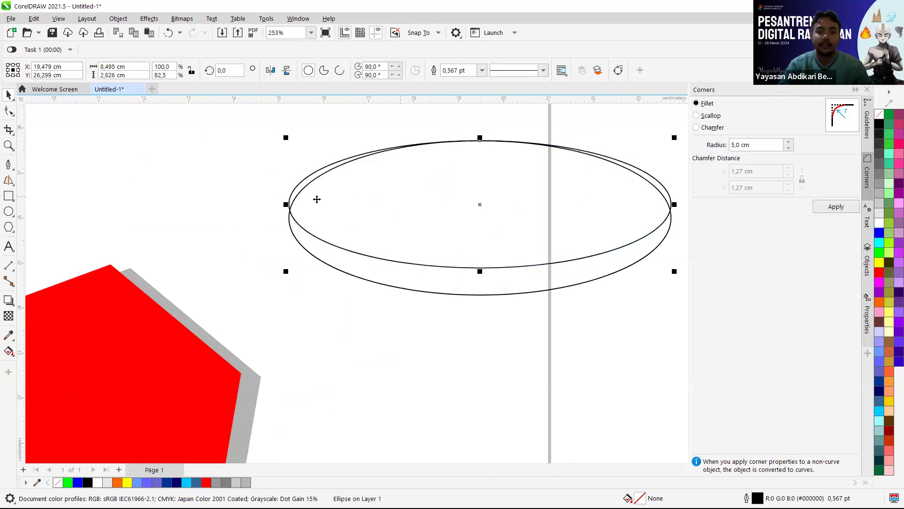
Narrow the flattened ellipse copy from both sides to about 8.04 cm wide and nudge it down slightly
{"action": "left_click_drag", "start_coordinate": [285, 204], "coordinate": [295, 207]}
{"action": "left_click_drag", "start_coordinate": [675, 205], "coordinate": [661, 203]}
{"action": "key", "text": "Down"}
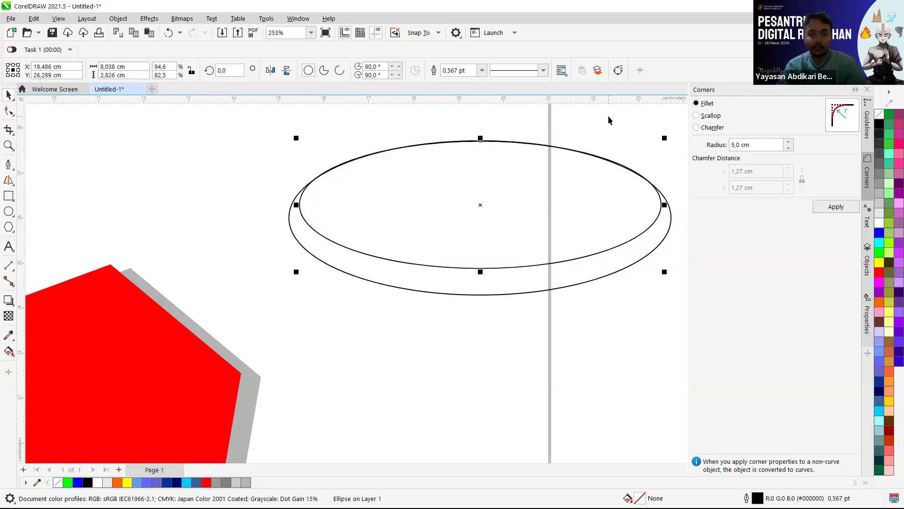
{"action": "left_click", "coordinate": [612, 128]}
{"action": "left_click", "coordinate": [565, 229]}
{"action": "left_click", "coordinate": [609, 124]}
{"action": "left_click", "coordinate": [571, 216]}
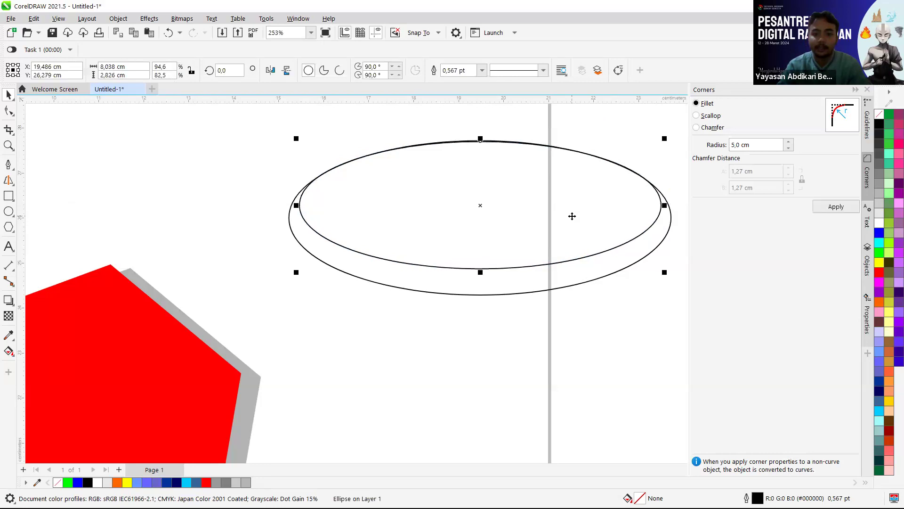
{"action": "left_click", "coordinate": [583, 121]}
{"action": "scroll", "coordinate": [566, 237], "scroll_direction": "down", "scroll_amount": 4}
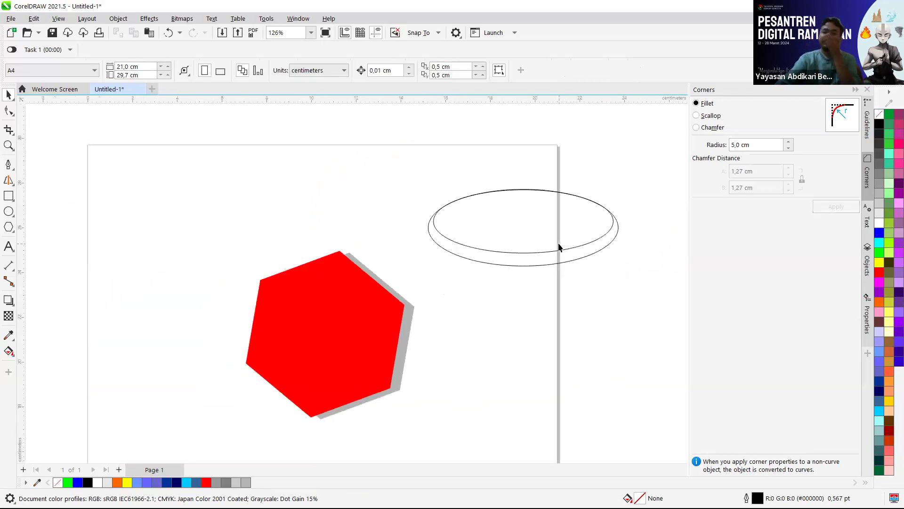
Try subtracting the two overlapping ellipses from each other, first with Front Minus Back and, after undoing that, with Back Minus Front
{"action": "left_click_drag", "start_coordinate": [405, 168], "coordinate": [571, 295]}
{"action": "scroll", "coordinate": [684, 297], "scroll_direction": "down", "scroll_amount": 2}
{"action": "left_click_drag", "start_coordinate": [316, 253], "coordinate": [484, 414]}
{"action": "left_click_drag", "start_coordinate": [446, 258], "coordinate": [440, 272]}
{"action": "scroll", "coordinate": [581, 295], "scroll_direction": "up", "scroll_amount": 2}
{"action": "left_click_drag", "start_coordinate": [375, 178], "coordinate": [612, 298]}
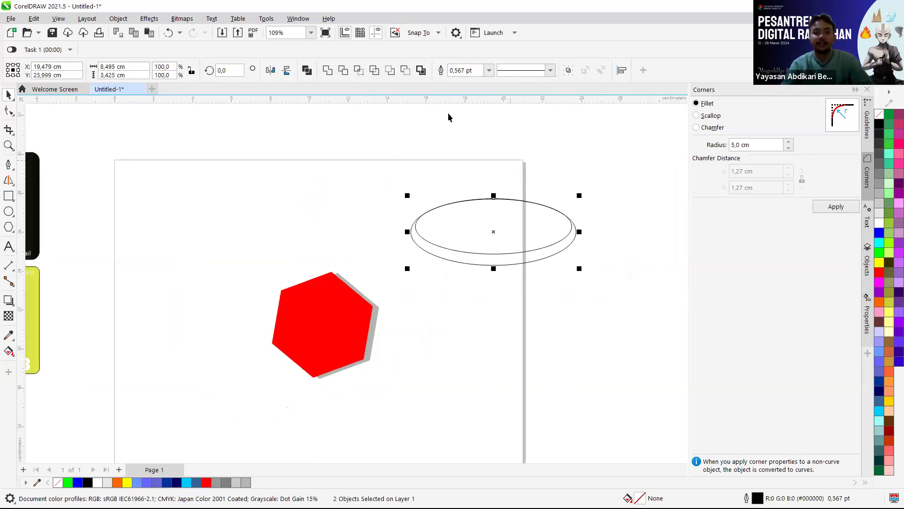
{"action": "left_click", "coordinate": [390, 71]}
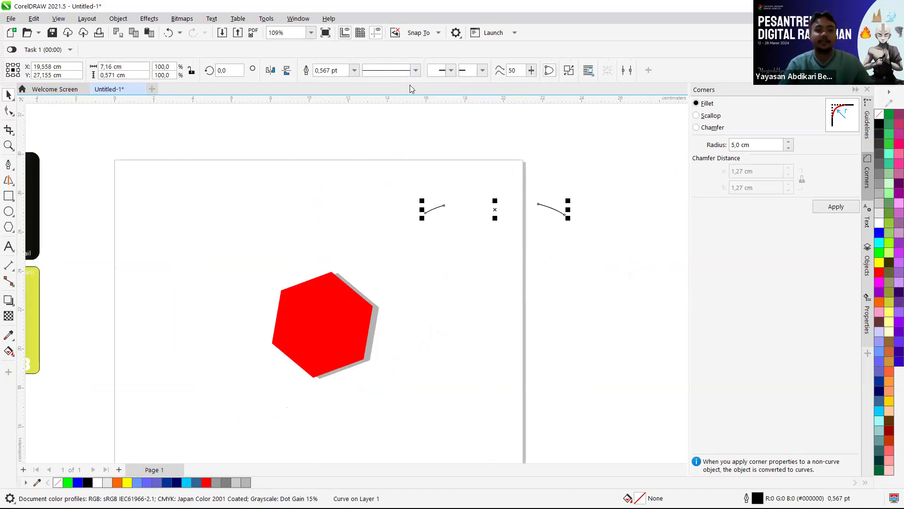
{"action": "key", "text": "ctrl+z"}
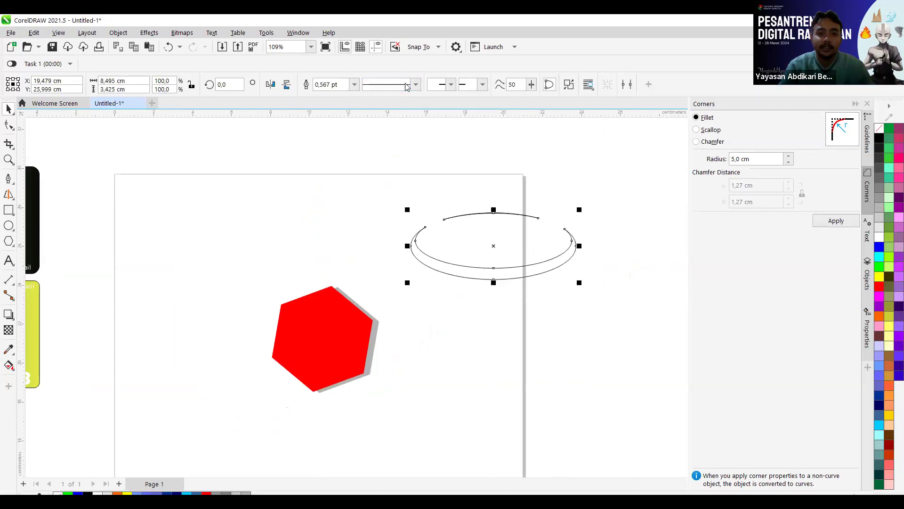
Delete the broken ellipse curve left over from the subtraction
{"action": "left_click", "coordinate": [511, 183]}
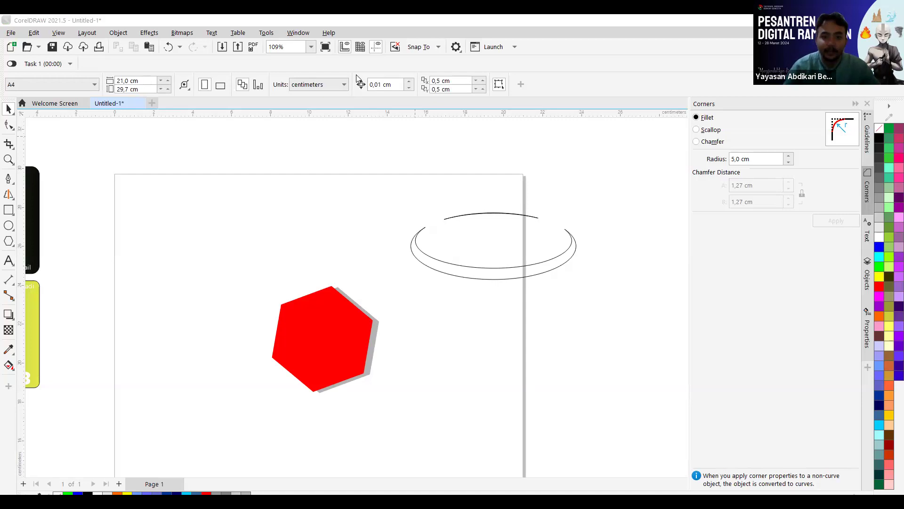
{"action": "left_click_drag", "start_coordinate": [389, 304], "coordinate": [387, 301]}
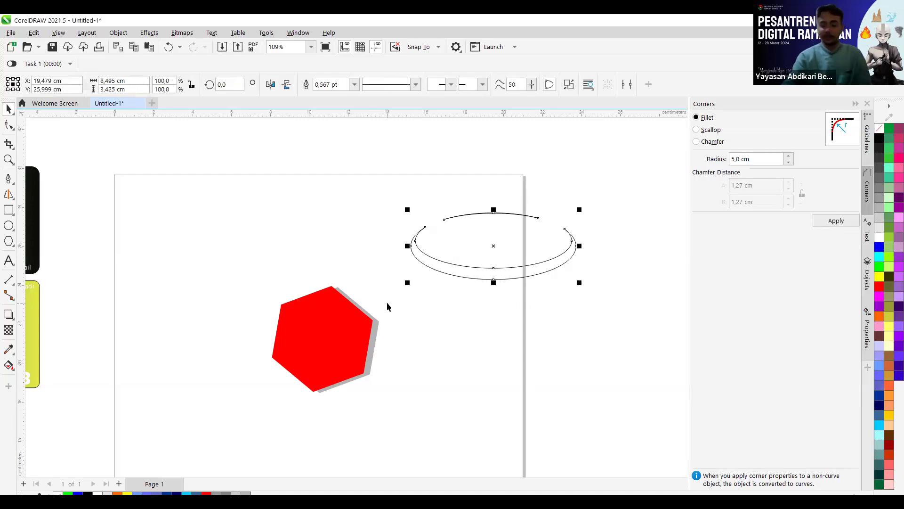
{"action": "key", "text": "Delete"}
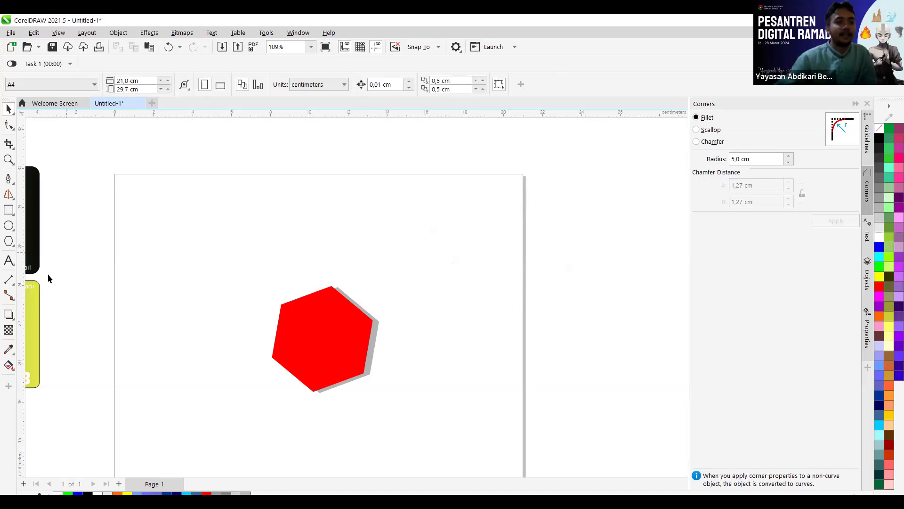
Draw a new horizontal ellipse about 7.17 × 3.27 cm near the page's upper-right corner
{"action": "left_click", "coordinate": [9, 226]}
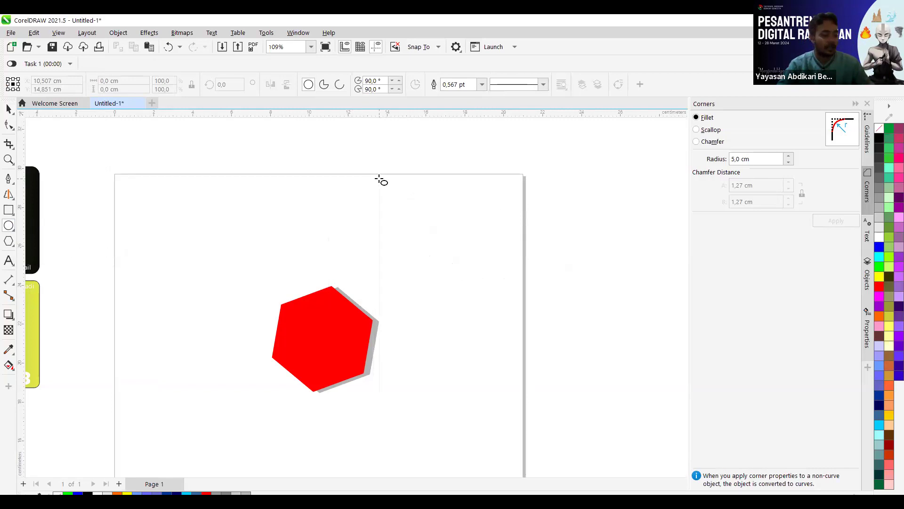
{"action": "mouse_move", "coordinate": [379, 178]}
{"action": "left_mouse_down"}
{"action": "mouse_move", "coordinate": [516, 301]}
{"action": "mouse_move", "coordinate": [447, 244]}
{"action": "mouse_move", "coordinate": [515, 238]}
{"action": "mouse_move", "coordinate": [573, 248]}
{"action": "mouse_move", "coordinate": [581, 271]}
{"action": "mouse_move", "coordinate": [599, 265]}
{"action": "mouse_move", "coordinate": [513, 238]}
{"action": "mouse_move", "coordinate": [520, 244]}
{"action": "left_mouse_up"}
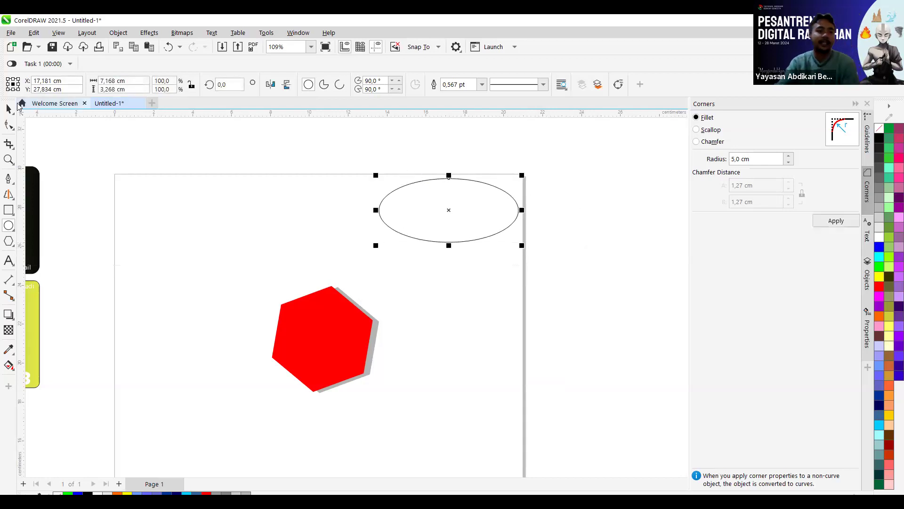
{"action": "left_click", "coordinate": [8, 108]}
{"action": "left_click", "coordinate": [497, 195]}
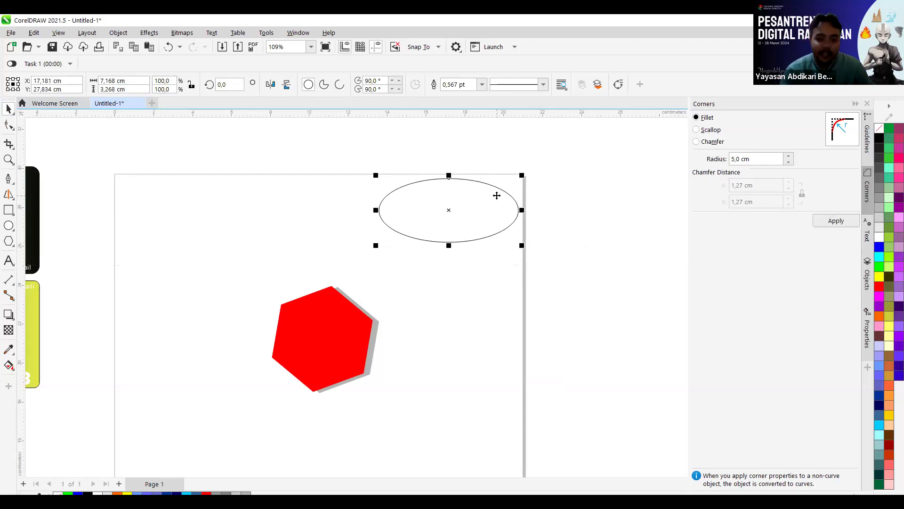
Paste the copied larger ellipse and move it over the new one, centred at about X 17.18 cm, Y 27.76 cm
{"action": "right_click", "coordinate": [497, 195]}
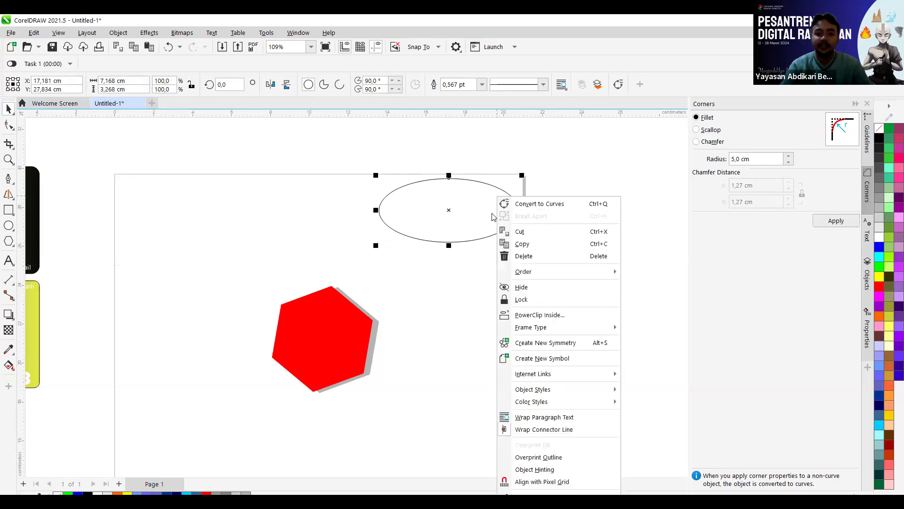
{"action": "left_click", "coordinate": [505, 176]}
{"action": "key", "text": "ctrl+v"}
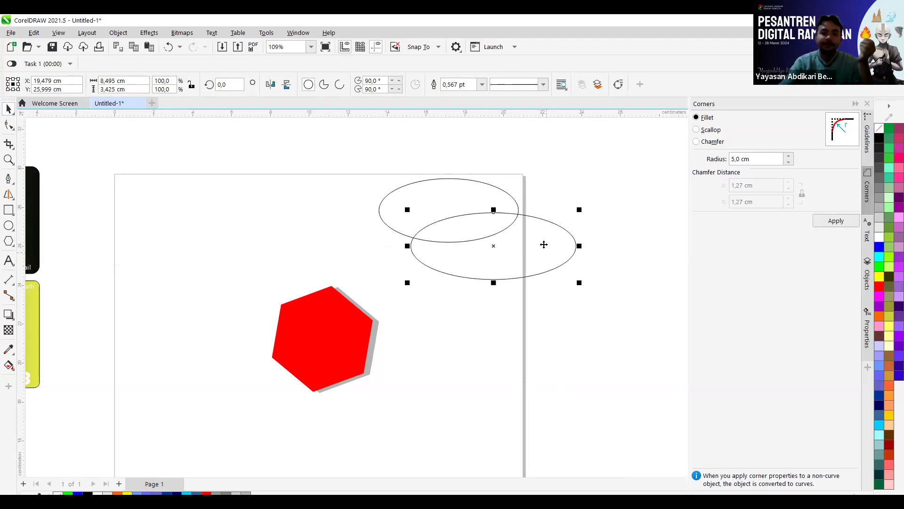
{"action": "scroll", "coordinate": [544, 244], "scroll_direction": "up", "scroll_amount": 2}
{"action": "left_click_drag", "start_coordinate": [561, 243], "coordinate": [497, 192]}
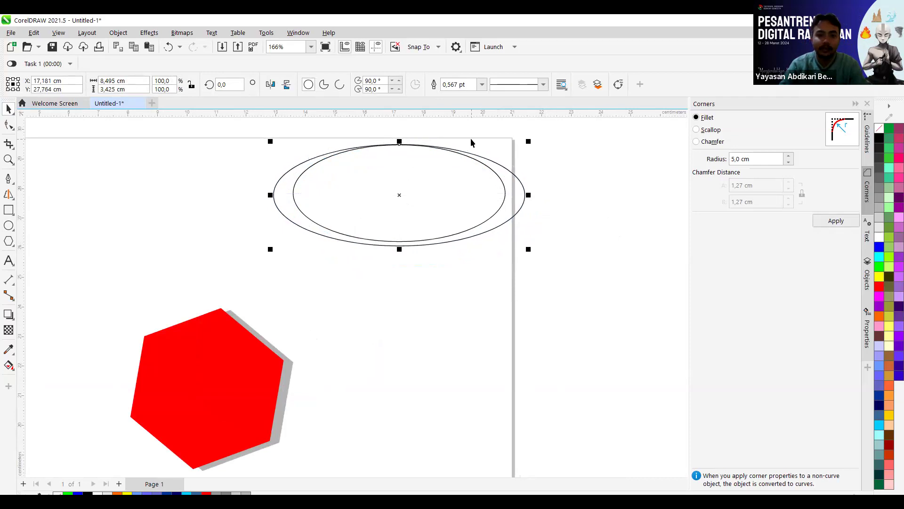
Send the larger ellipse to the back and widen the smaller ellipse on both sides to about 8.49 cm
{"action": "left_click", "coordinate": [473, 195]}
{"action": "left_click", "coordinate": [396, 190]}
{"action": "key", "text": "shift+Page_Down"}
{"action": "left_click", "coordinate": [430, 189]}
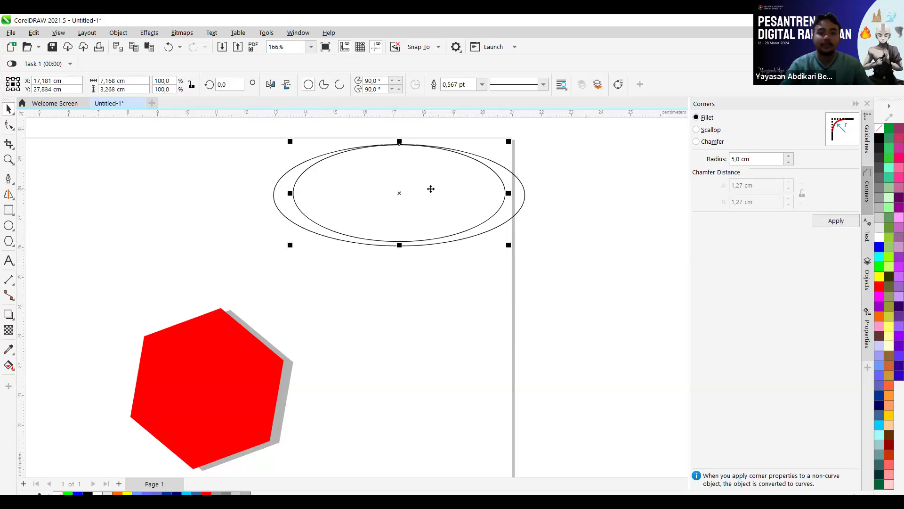
{"action": "left_click_drag", "start_coordinate": [290, 193], "coordinate": [283, 195]}
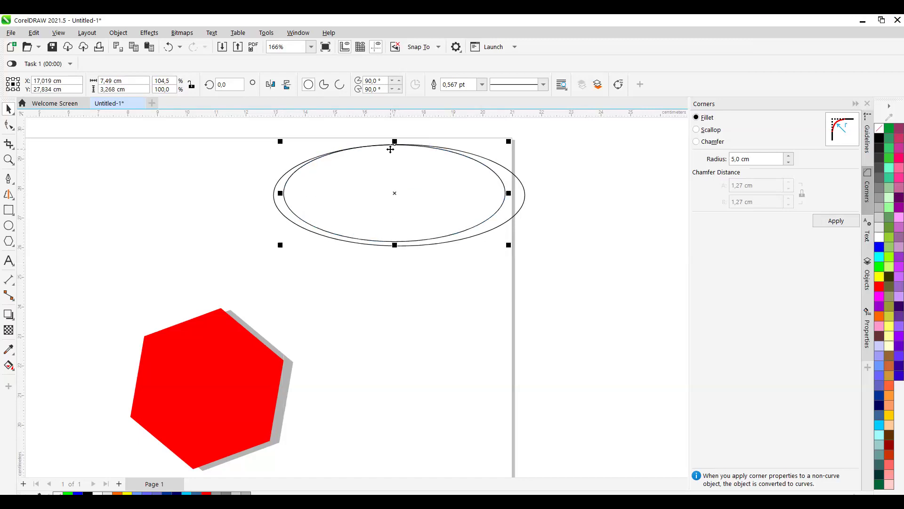
{"action": "left_click_drag", "start_coordinate": [514, 192], "coordinate": [525, 193]}
{"action": "left_click_drag", "start_coordinate": [282, 194], "coordinate": [272, 193]}
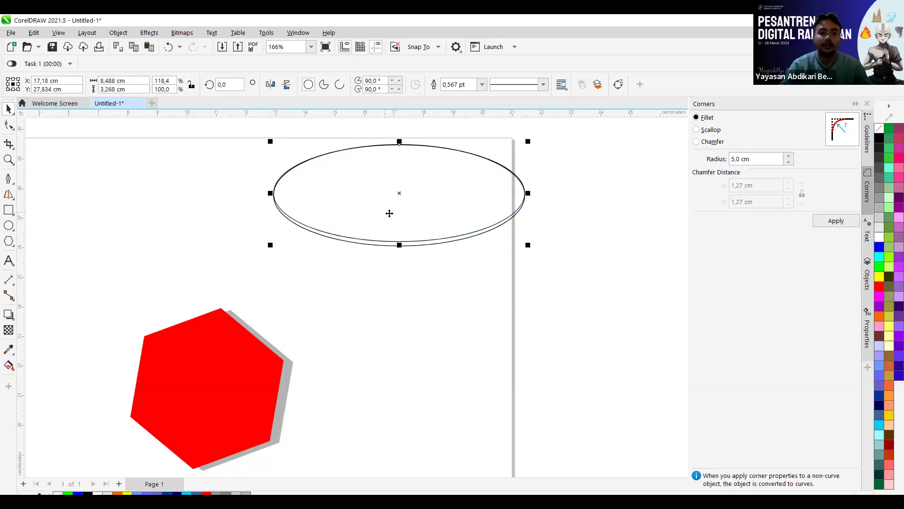
Flatten the inner ellipse to about 2.78 cm tall and narrow it from both ends to sit inside the larger ellipse
{"action": "scroll", "coordinate": [405, 263], "scroll_direction": "up", "scroll_amount": 2}
{"action": "left_click_drag", "start_coordinate": [404, 255], "coordinate": [406, 234]}
{"action": "scroll", "coordinate": [358, 134], "scroll_direction": "down", "scroll_amount": 2}
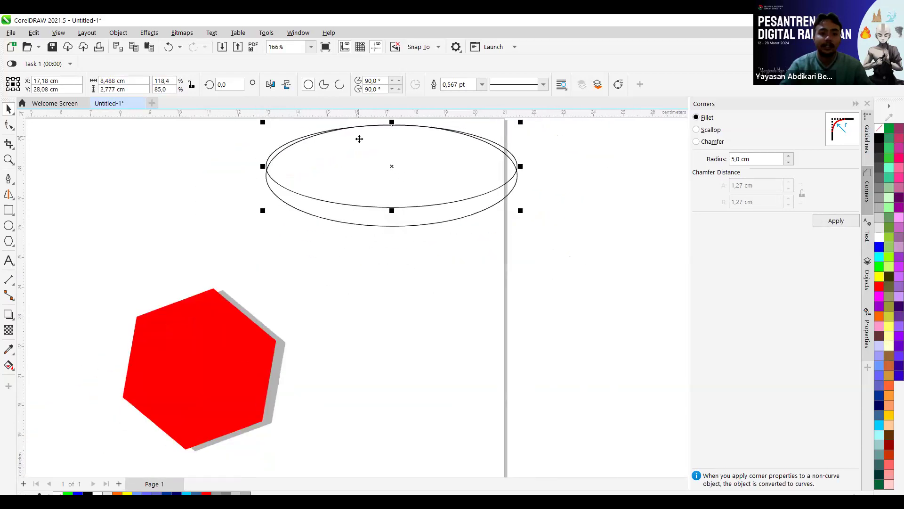
{"action": "scroll", "coordinate": [367, 130], "scroll_direction": "up", "scroll_amount": 1}
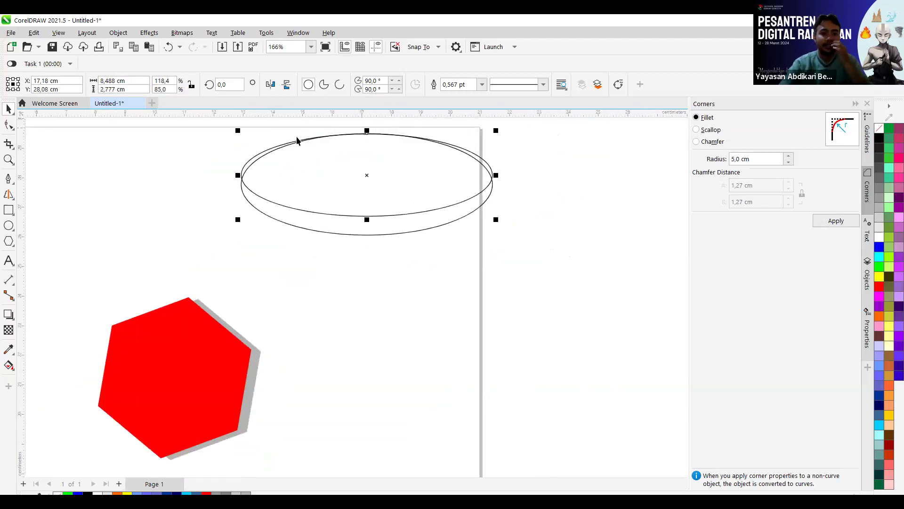
{"action": "left_click_drag", "start_coordinate": [368, 129], "coordinate": [367, 131]}
{"action": "left_click_drag", "start_coordinate": [241, 176], "coordinate": [244, 178]}
{"action": "left_click_drag", "start_coordinate": [494, 178], "coordinate": [489, 178]}
{"action": "left_click", "coordinate": [460, 201]}
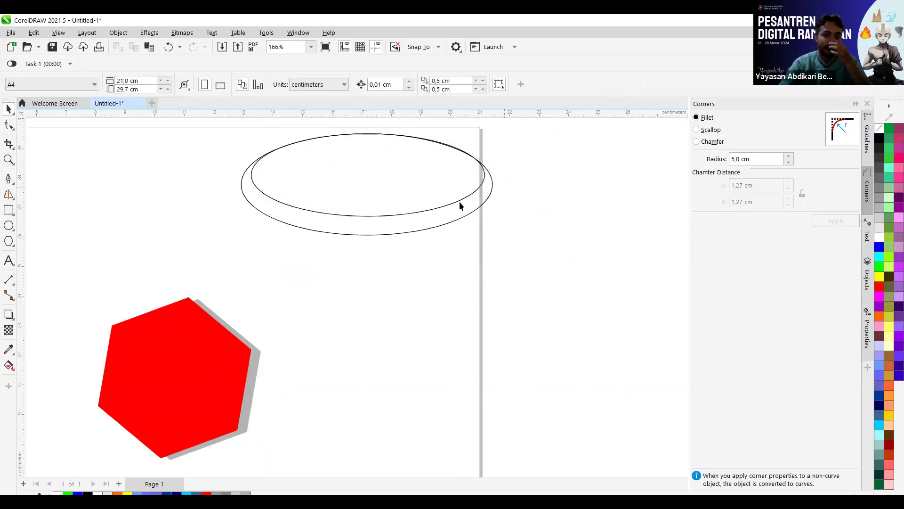
Select both overlapping ellipses together
{"action": "scroll", "coordinate": [460, 202], "scroll_direction": "down", "scroll_amount": 1}
{"action": "scroll", "coordinate": [472, 166], "scroll_direction": "down", "scroll_amount": 3}
{"action": "scroll", "coordinate": [500, 134], "scroll_direction": "up", "scroll_amount": 4}
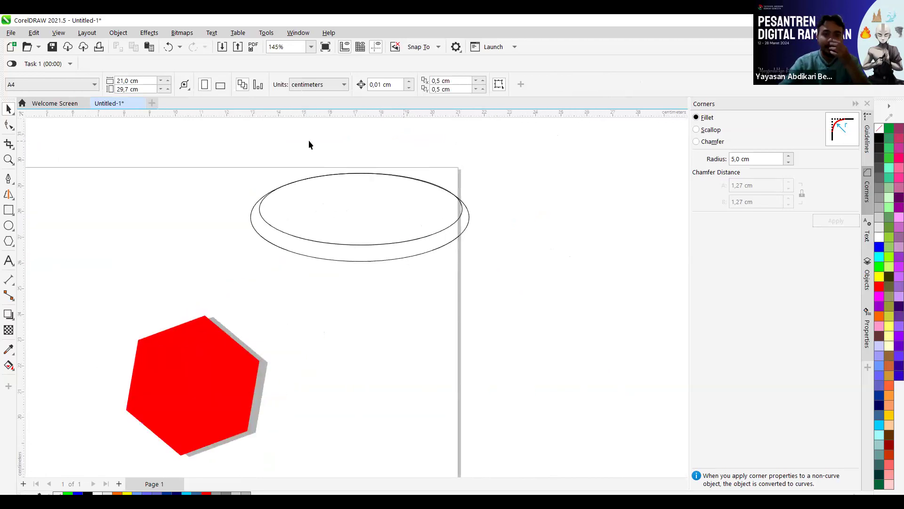
{"action": "left_click_drag", "start_coordinate": [563, 281], "coordinate": [563, 281]}
{"action": "left_click_drag", "start_coordinate": [562, 153], "coordinate": [211, 269]}
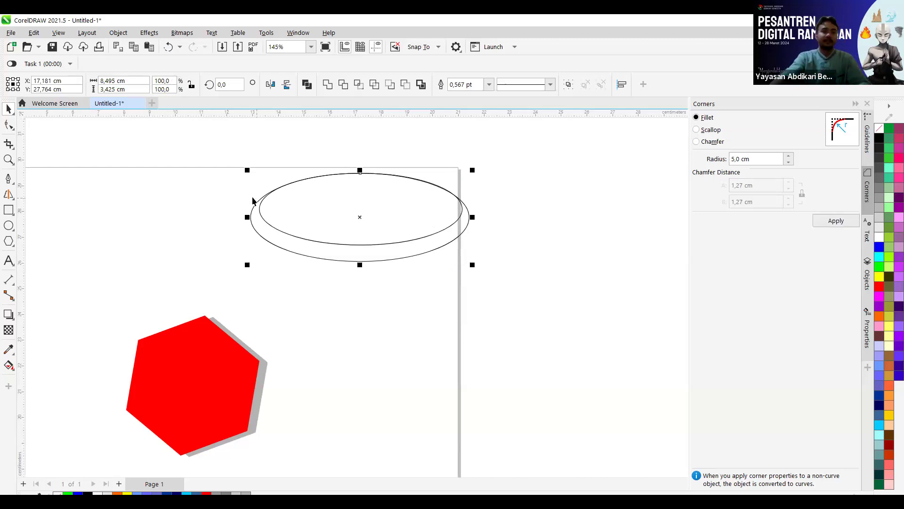
{"action": "scroll", "coordinate": [292, 231], "scroll_direction": "down", "scroll_amount": 3}
{"action": "scroll", "coordinate": [411, 236], "scroll_direction": "up", "scroll_amount": 3}
Draw another horizontal ellipse about 8.99 × 3.43 cm on the empty area beyond the page's right edge
{"action": "left_click", "coordinate": [330, 225]}
{"action": "key", "text": "F7"}
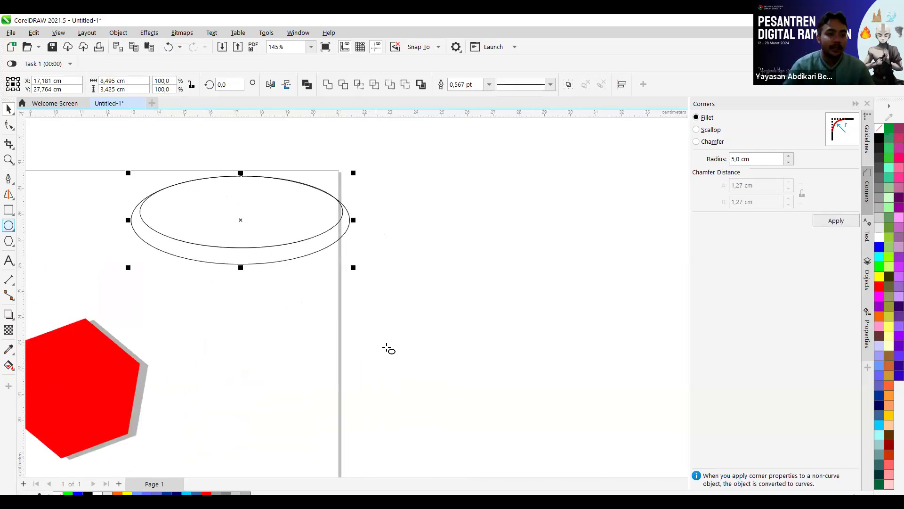
{"action": "left_click_drag", "start_coordinate": [406, 249], "coordinate": [637, 335]}
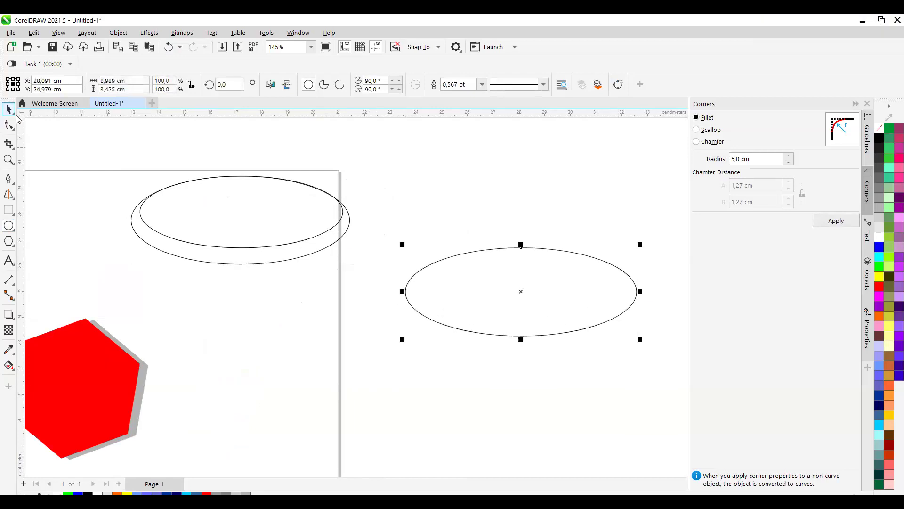
{"action": "left_click", "coordinate": [8, 109]}
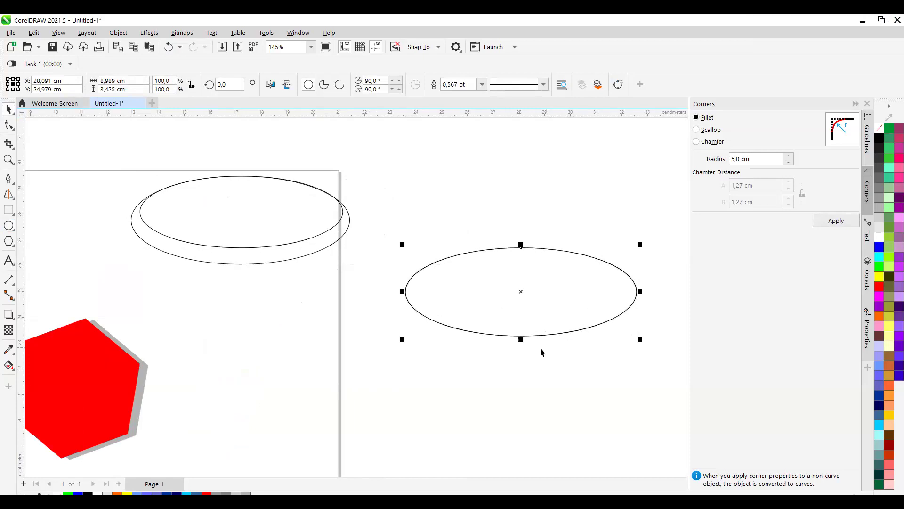
Create a flattened copy of the new ellipse about 2.8 cm tall, aligned to its upper edge, and narrow both ends to about 8.5 cm wide
{"action": "left_click_drag", "start_coordinate": [521, 339], "coordinate": [521, 326]}
{"action": "scroll", "coordinate": [541, 225], "scroll_direction": "up", "scroll_amount": 1}
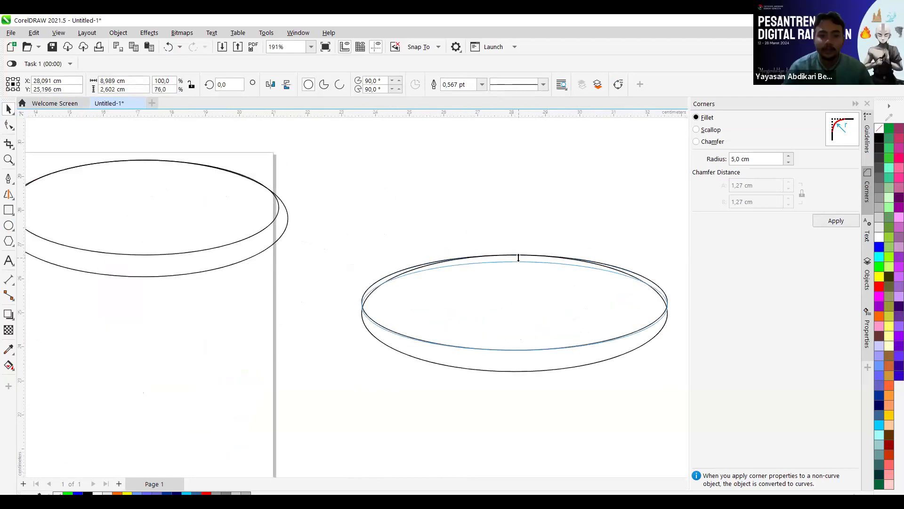
{"action": "left_click_drag", "start_coordinate": [671, 302], "coordinate": [661, 302]}
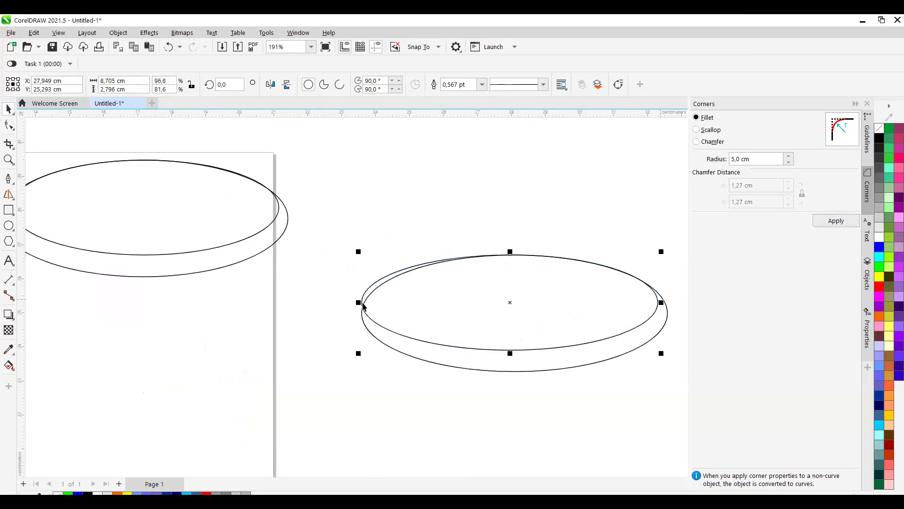
{"action": "left_click_drag", "start_coordinate": [359, 301], "coordinate": [370, 303]}
{"action": "left_click", "coordinate": [406, 263]}
{"action": "left_click", "coordinate": [407, 262]}
{"action": "scroll", "coordinate": [399, 298], "scroll_direction": "up", "scroll_amount": 2}
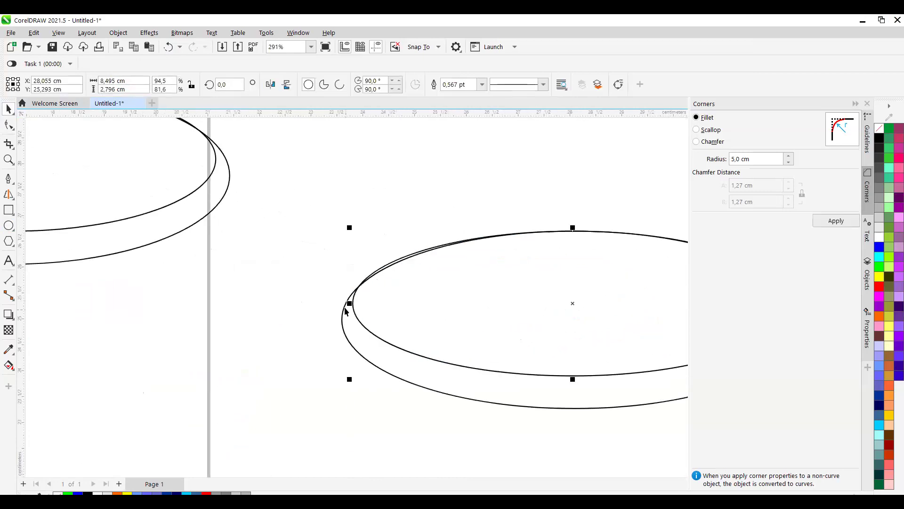
{"action": "left_click_drag", "start_coordinate": [351, 303], "coordinate": [357, 302]}
{"action": "left_click", "coordinate": [666, 298]}
{"action": "scroll", "coordinate": [666, 299], "scroll_direction": "down", "scroll_amount": 5}
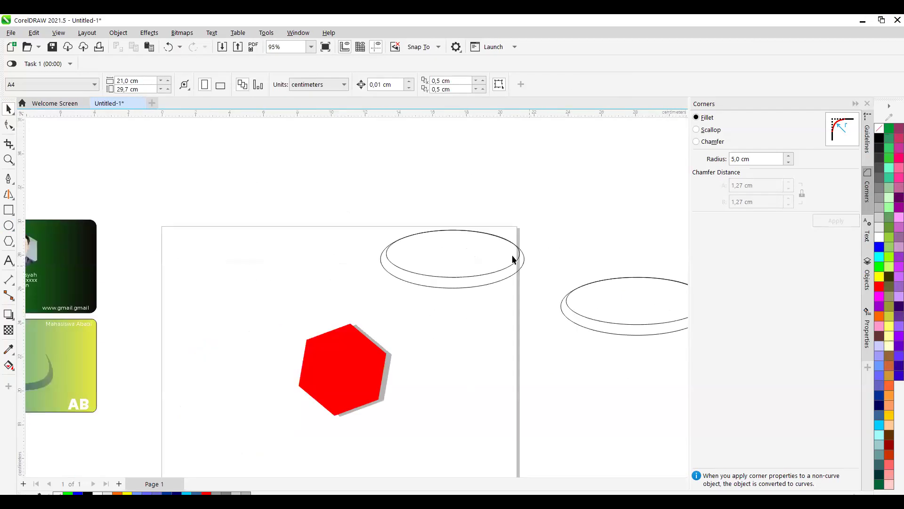
Move the new ellipse pair onto the page and place it well to the left of the other ellipse pair
{"action": "left_click_drag", "start_coordinate": [543, 404], "coordinate": [598, 251]}
{"action": "left_click_drag", "start_coordinate": [536, 297], "coordinate": [201, 259]}
{"action": "scroll", "coordinate": [323, 358], "scroll_direction": "up", "scroll_amount": 1}
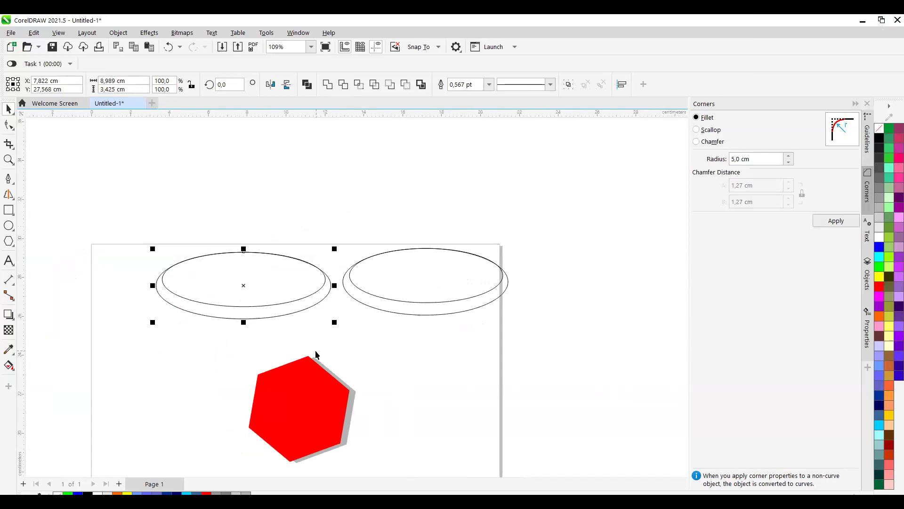
{"action": "left_click", "coordinate": [589, 219]}
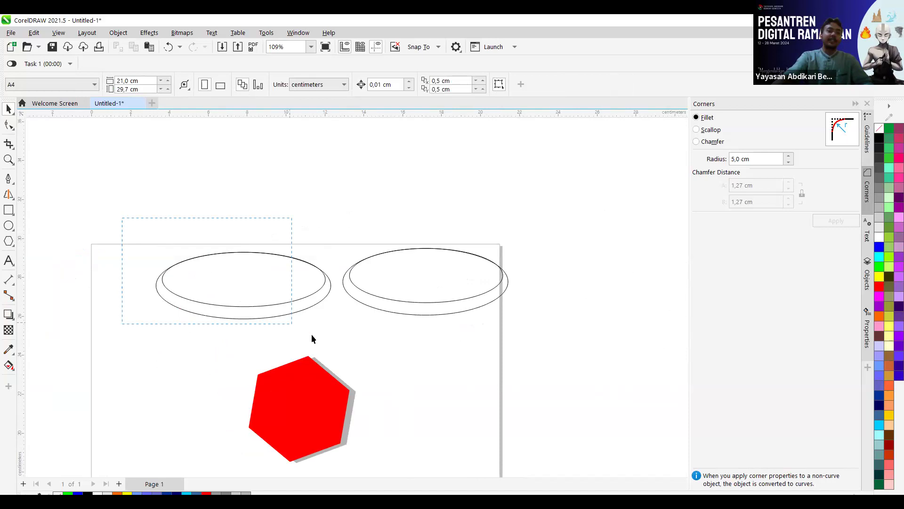
{"action": "left_click", "coordinate": [317, 288]}
{"action": "left_click_drag", "start_coordinate": [317, 288], "coordinate": [232, 293]}
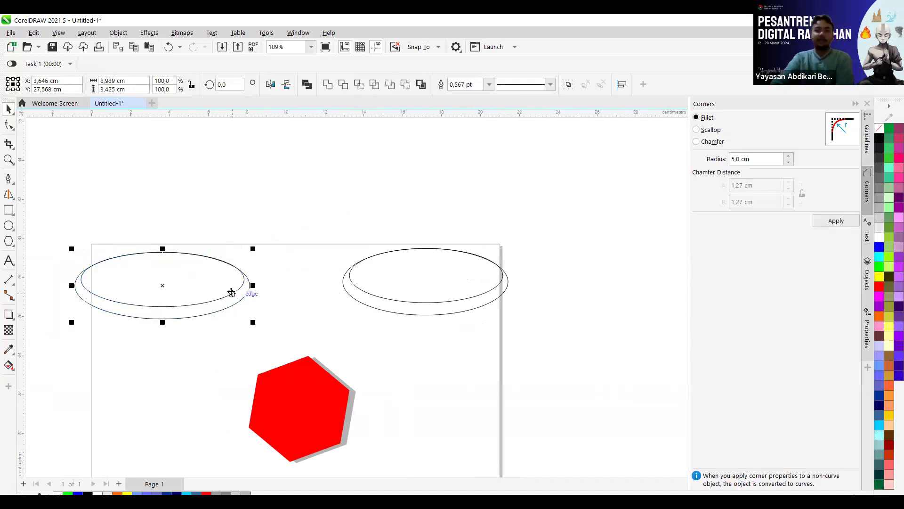
{"action": "left_click_drag", "start_coordinate": [314, 186], "coordinate": [399, 247]}
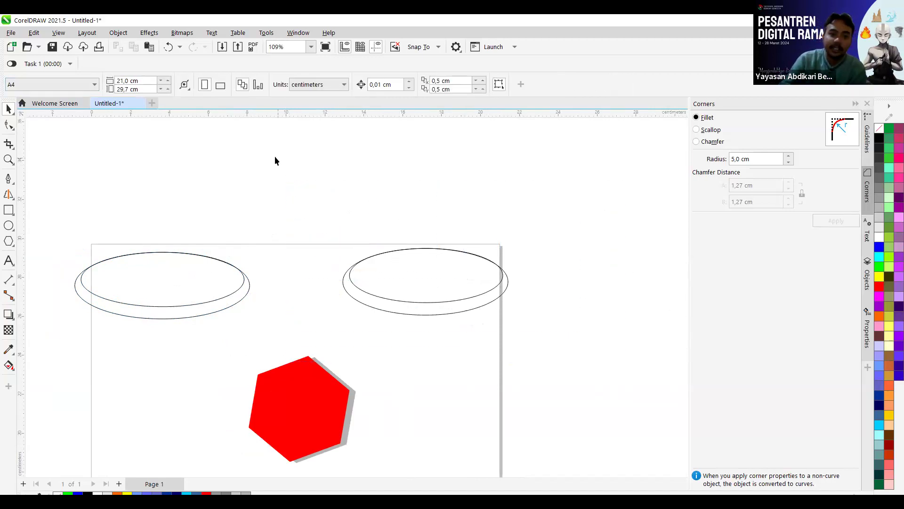
Cut the ellipse pair near the page's right edge into an open ring using Back minus front, and shift the ring slightly down
{"action": "left_click_drag", "start_coordinate": [507, 301], "coordinate": [603, 338]}
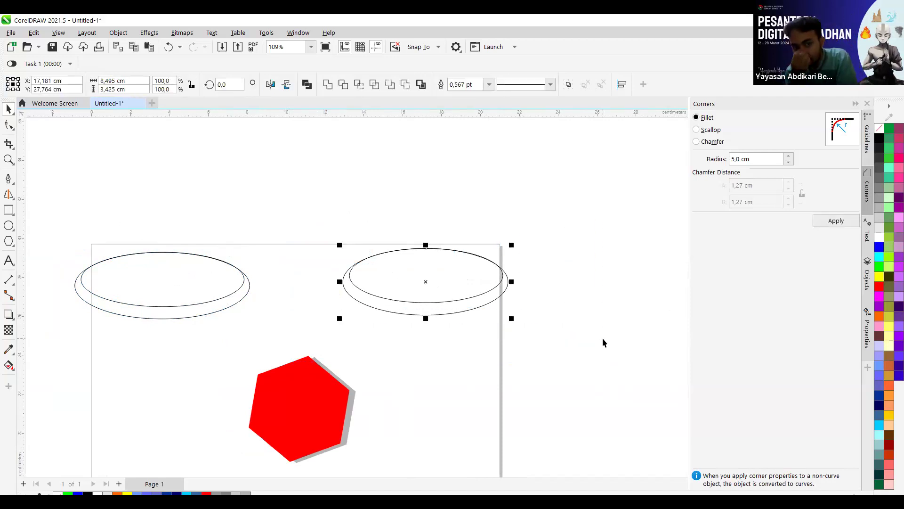
{"action": "left_click", "coordinate": [407, 87]}
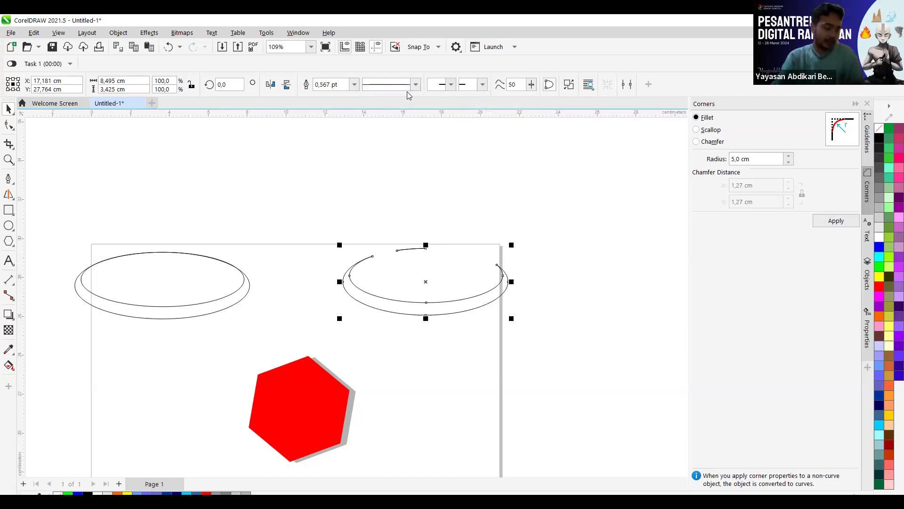
{"action": "key", "text": "ctrl+z"}
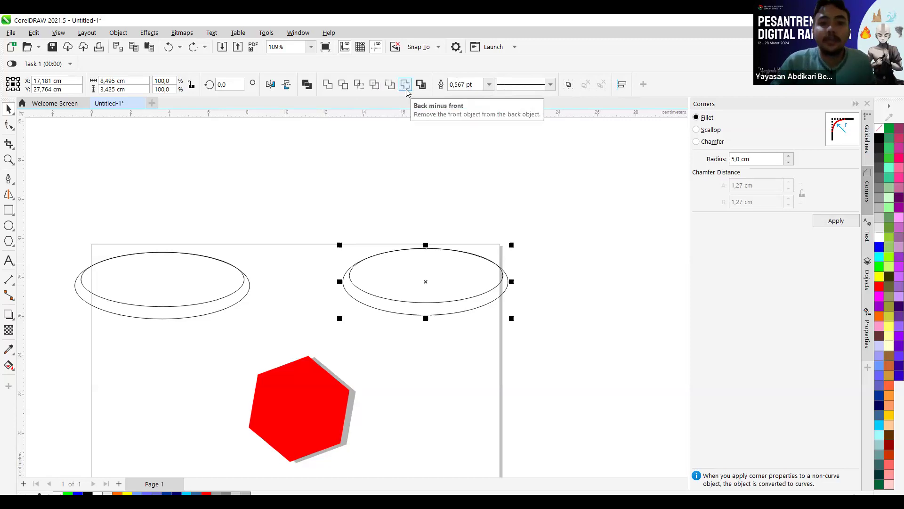
{"action": "left_click", "coordinate": [406, 88]}
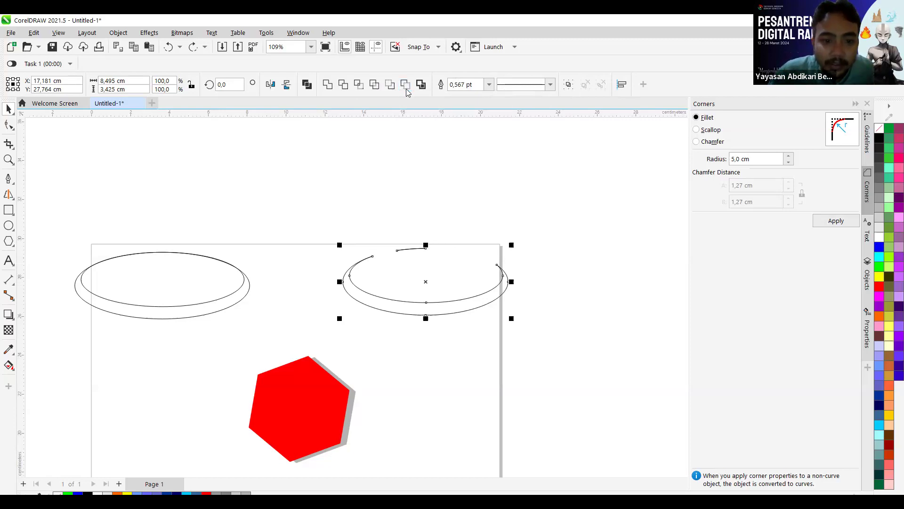
{"action": "left_click", "coordinate": [490, 293]}
{"action": "left_click_drag", "start_coordinate": [490, 292], "coordinate": [489, 318]}
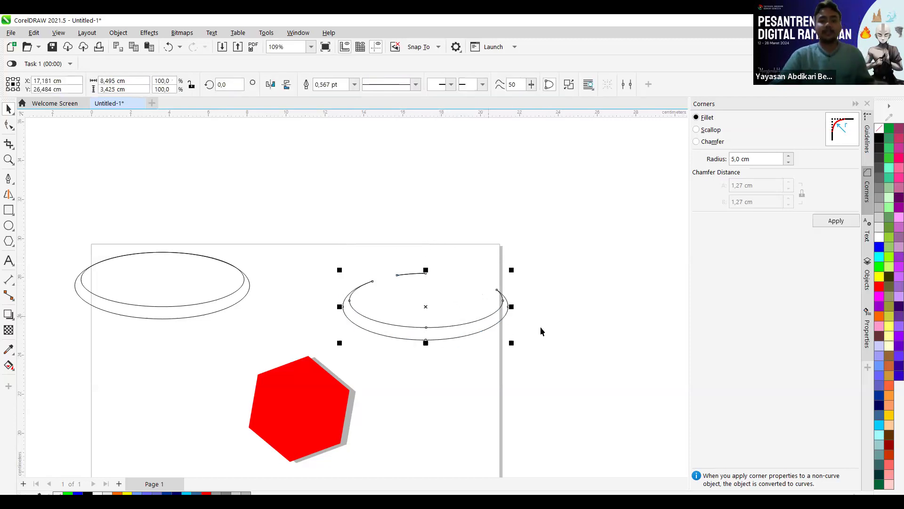
{"action": "left_click", "coordinate": [466, 219]}
{"action": "left_click", "coordinate": [414, 273]}
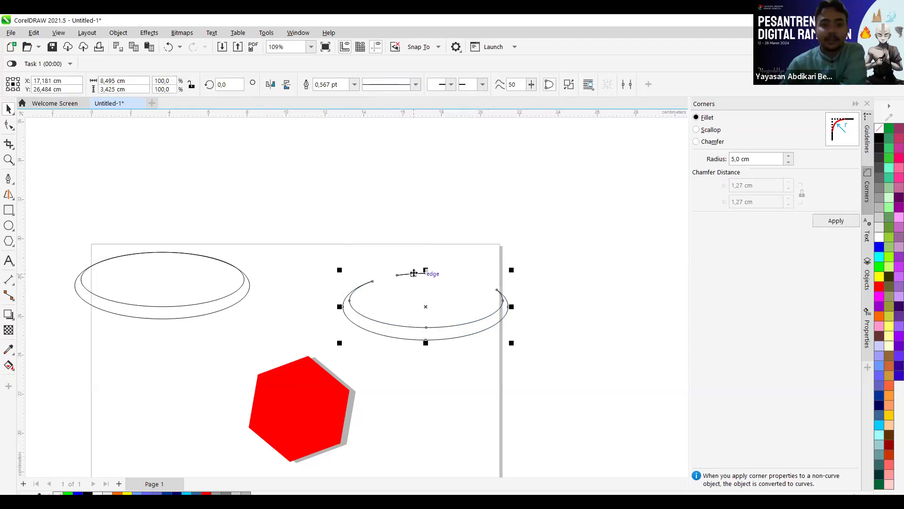
{"action": "left_click", "coordinate": [569, 84]}
{"action": "left_click", "coordinate": [409, 231]}
{"action": "left_click_drag", "start_coordinate": [386, 242], "coordinate": [445, 304]}
{"action": "left_click", "coordinate": [496, 217]}
{"action": "scroll", "coordinate": [463, 326], "scroll_direction": "up", "scroll_amount": 1}
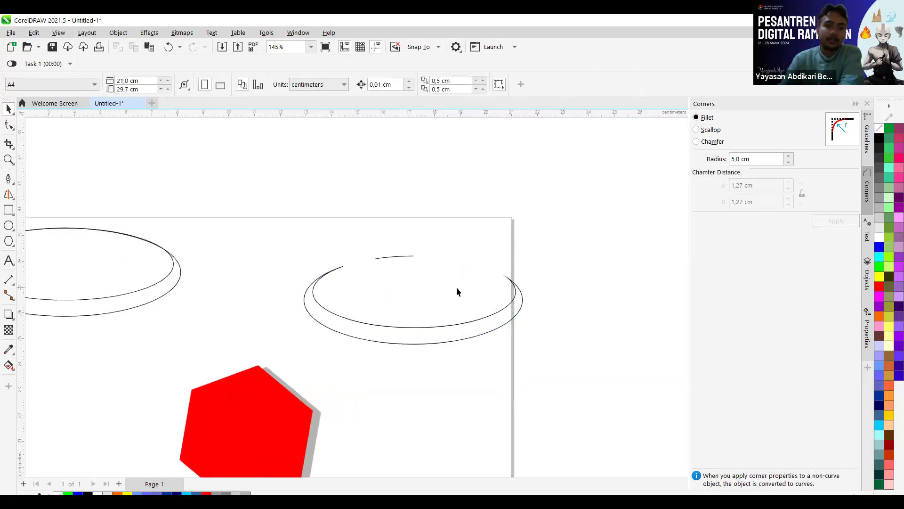
{"action": "scroll", "coordinate": [445, 281], "scroll_direction": "down", "scroll_amount": 1}
{"action": "key", "text": "ctrl+z"}
{"action": "scroll", "coordinate": [549, 284], "scroll_direction": "down", "scroll_amount": 1}
{"action": "scroll", "coordinate": [572, 278], "scroll_direction": "up", "scroll_amount": 1}
Move the trimmed ring across the page's upper edge, break it apart, and delete the short loose arc above it
{"action": "left_click", "coordinate": [572, 278]}
{"action": "left_click_drag", "start_coordinate": [504, 311], "coordinate": [459, 249]}
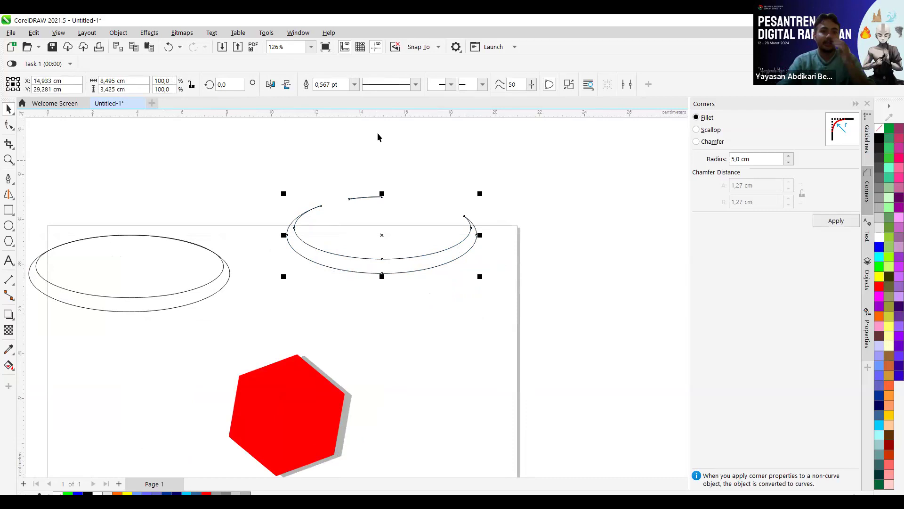
{"action": "left_click", "coordinate": [569, 85]}
{"action": "left_click", "coordinate": [540, 176]}
{"action": "scroll", "coordinate": [371, 202], "scroll_direction": "up", "scroll_amount": 1}
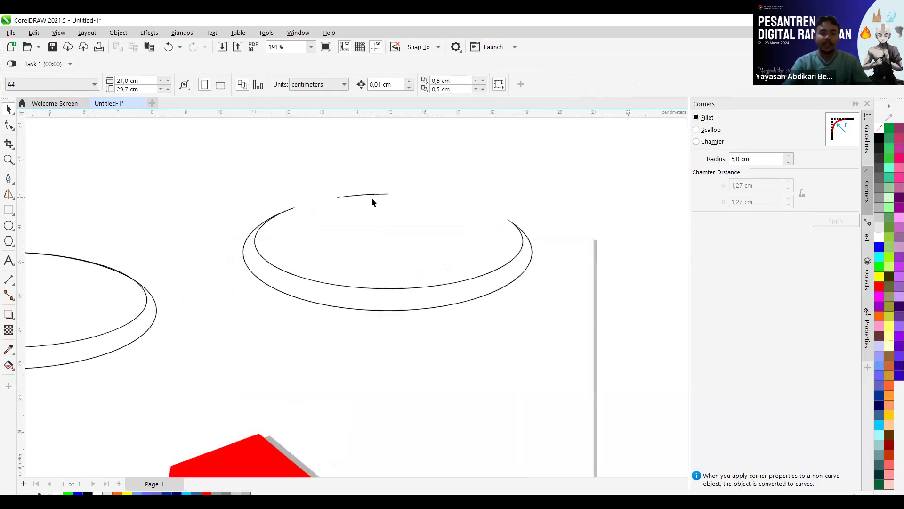
{"action": "left_click", "coordinate": [382, 195]}
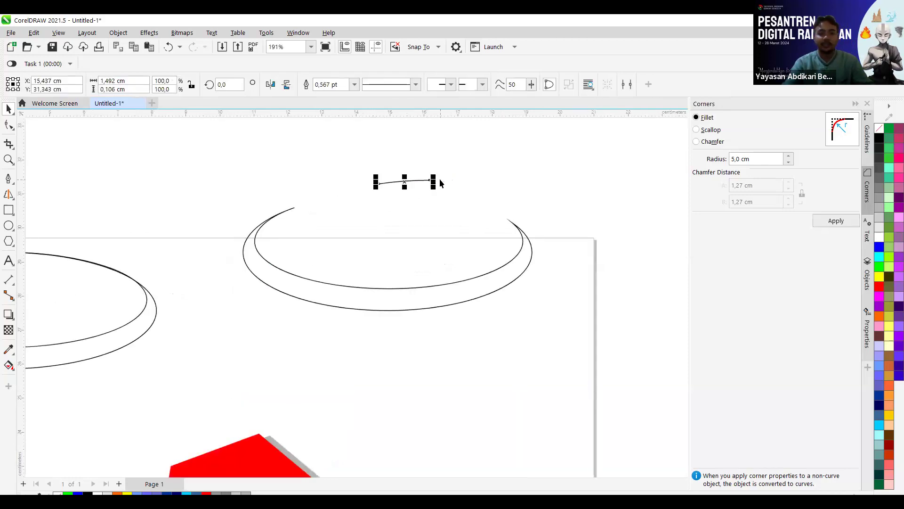
{"action": "key", "text": "Delete"}
{"action": "scroll", "coordinate": [440, 179], "scroll_direction": "down", "scroll_amount": 1}
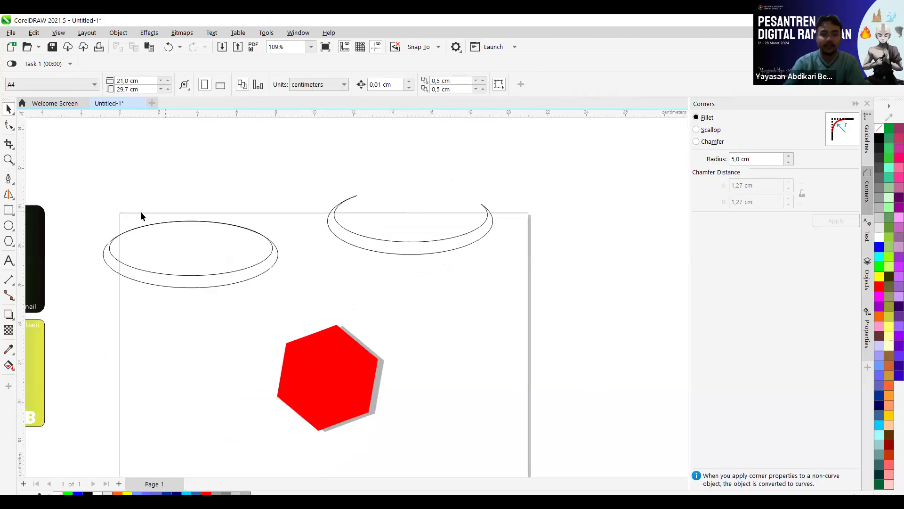
Remove the untrimmed ellipse pair and place the trimmed ring diagonally over the hexagon, rotated to about 314°
{"action": "left_click_drag", "start_coordinate": [89, 203], "coordinate": [299, 298]}
{"action": "left_click_drag", "start_coordinate": [239, 270], "coordinate": [409, 316]}
{"action": "left_click", "coordinate": [528, 255]}
{"action": "left_click_drag", "start_coordinate": [420, 263], "coordinate": [390, 432]}
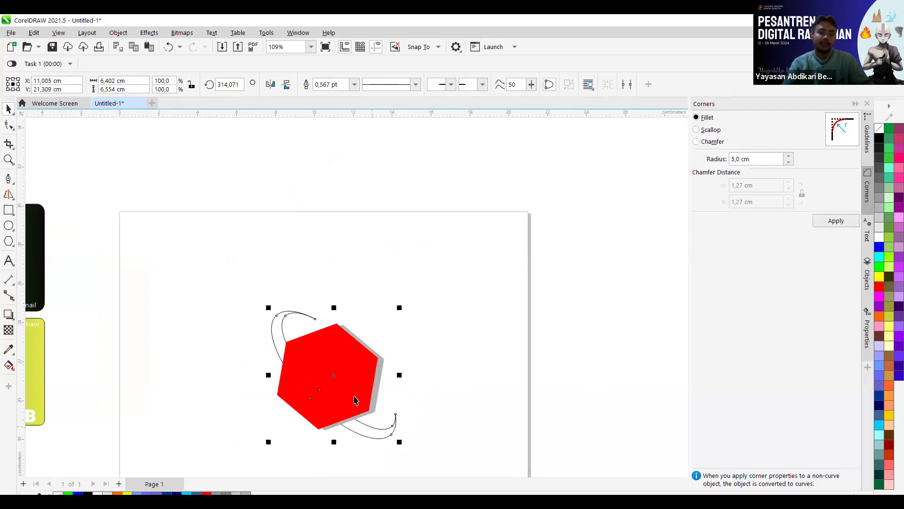
Bring the trimmed ring to the front of the layer, over the red hexagon
{"action": "scroll", "coordinate": [375, 380], "scroll_direction": "up", "scroll_amount": 1}
{"action": "scroll", "coordinate": [371, 362], "scroll_direction": "down", "scroll_amount": 1}
{"action": "scroll", "coordinate": [371, 363], "scroll_direction": "up", "scroll_amount": 1}
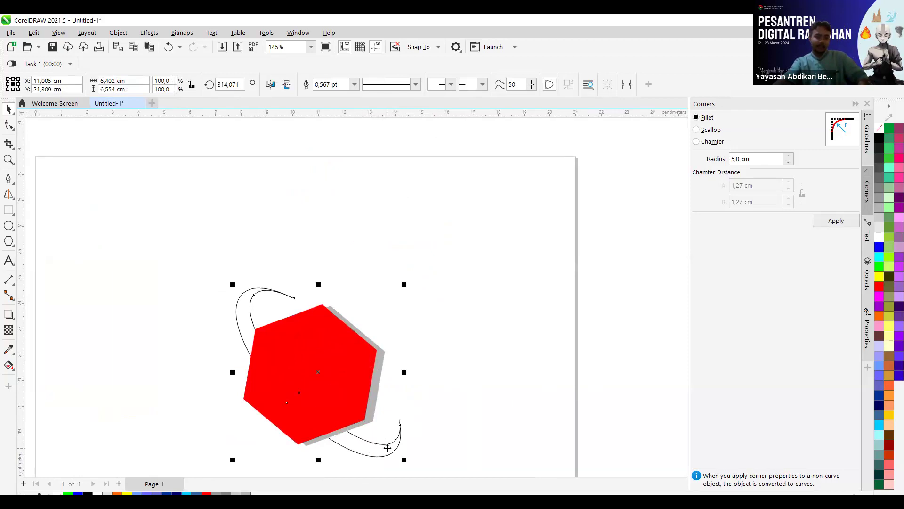
{"action": "right_click", "coordinate": [387, 448]}
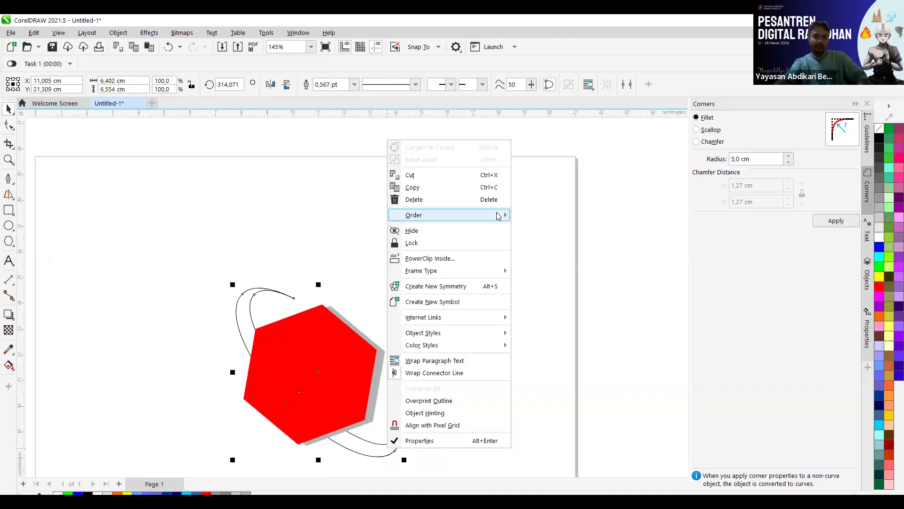
{"action": "mouse_move", "coordinate": [498, 215]}
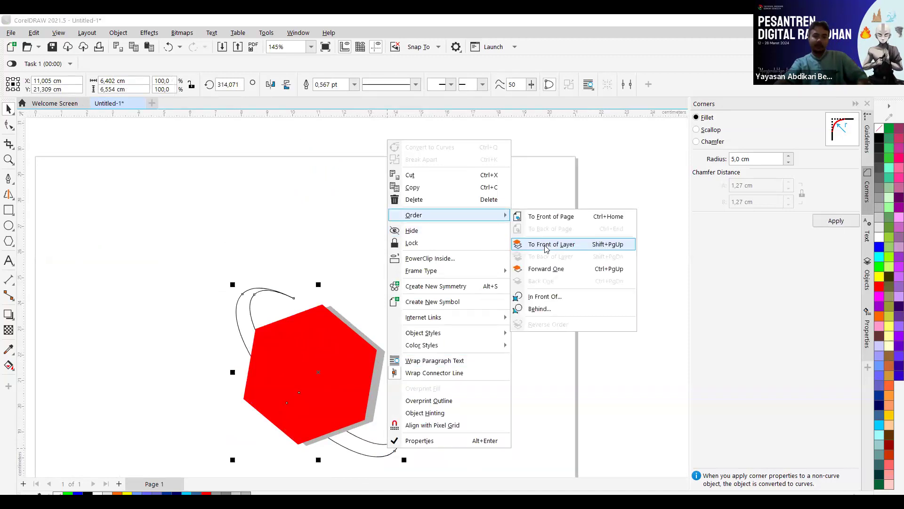
{"action": "left_click", "coordinate": [545, 244]}
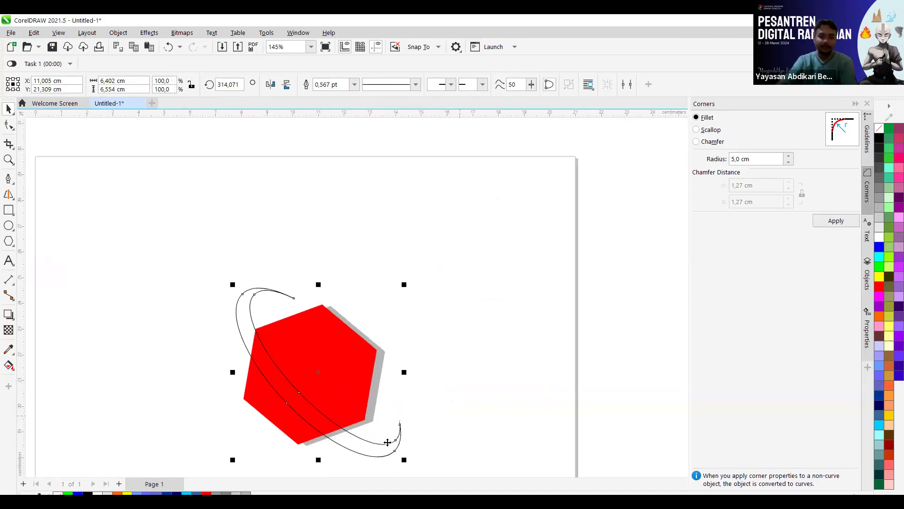
Fill the ring with light gray, remove its outline, and shift it slightly up and to the right on the hexagon
{"action": "left_click", "coordinate": [372, 447]}
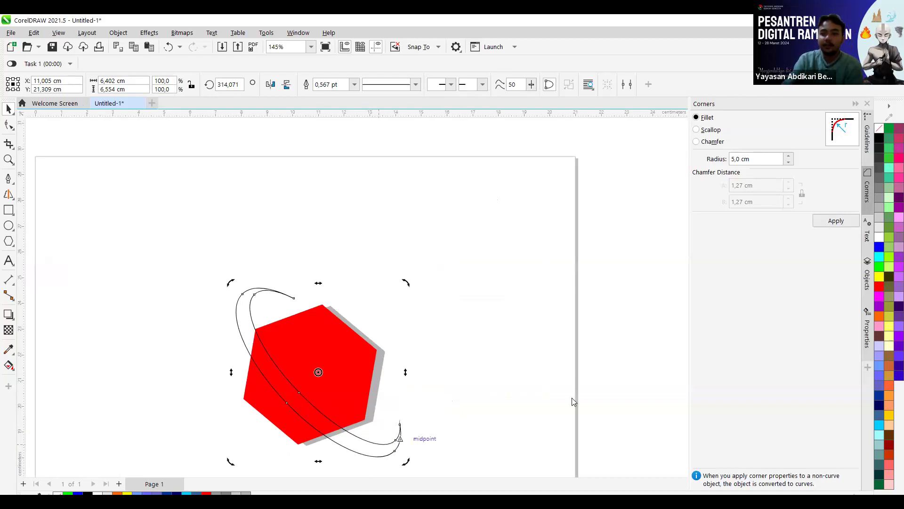
{"action": "left_click", "coordinate": [883, 172]}
{"action": "right_click", "coordinate": [879, 129]}
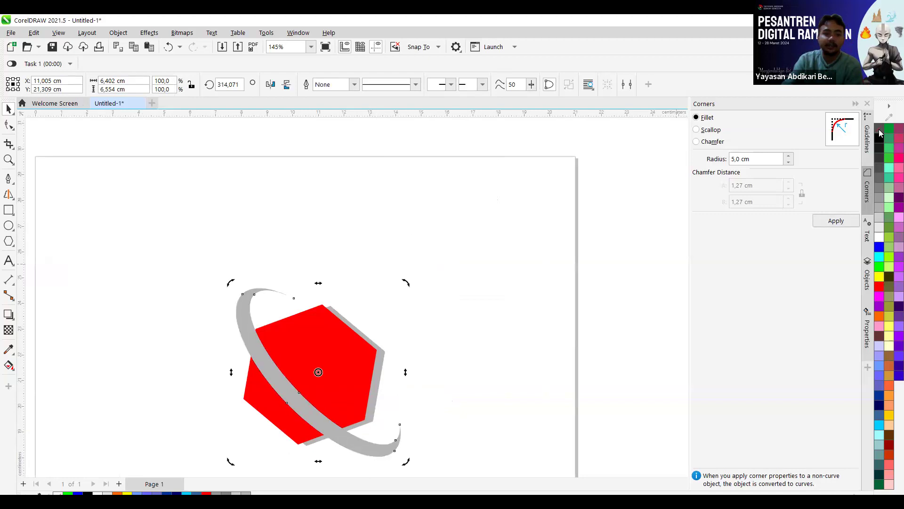
{"action": "scroll", "coordinate": [453, 402], "scroll_direction": "up", "scroll_amount": 1}
{"action": "left_click_drag", "start_coordinate": [371, 409], "coordinate": [380, 404]}
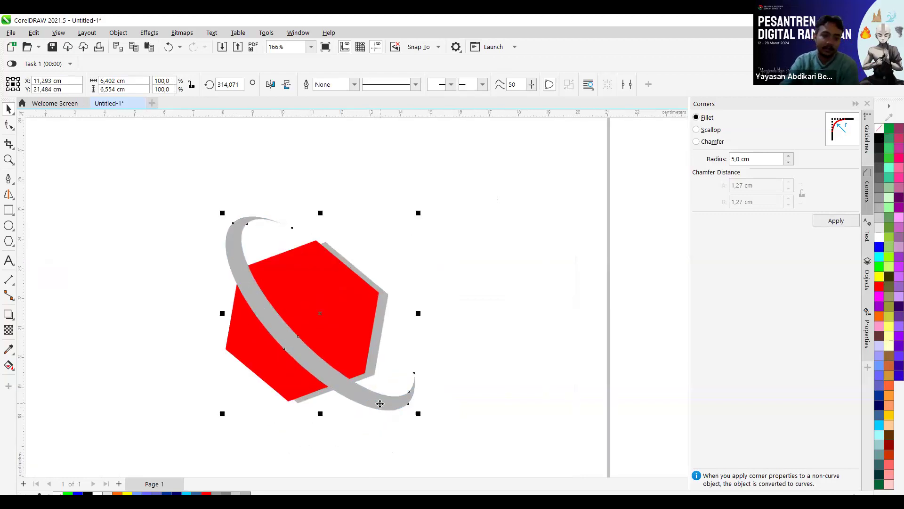
Duplicate the gray ring and lay the copy across the lower part of the hexagon, rotated to about 11.3°
{"action": "scroll", "coordinate": [380, 404], "scroll_direction": "down", "scroll_amount": 3}
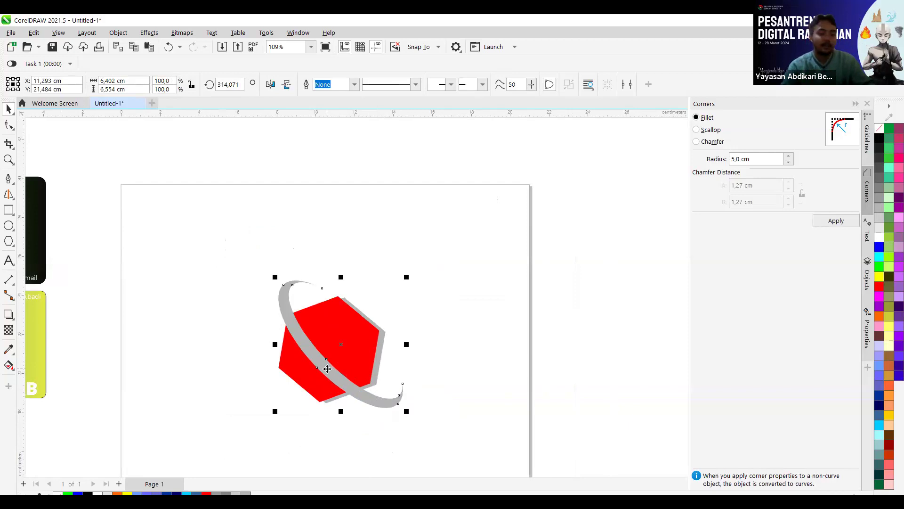
{"action": "left_click_drag", "start_coordinate": [329, 368], "coordinate": [397, 316]}
{"action": "left_click", "coordinate": [415, 331]}
{"action": "left_click_drag", "start_coordinate": [473, 225], "coordinate": [329, 222]}
{"action": "left_click", "coordinate": [435, 300]}
{"action": "left_click_drag", "start_coordinate": [435, 301], "coordinate": [347, 342]}
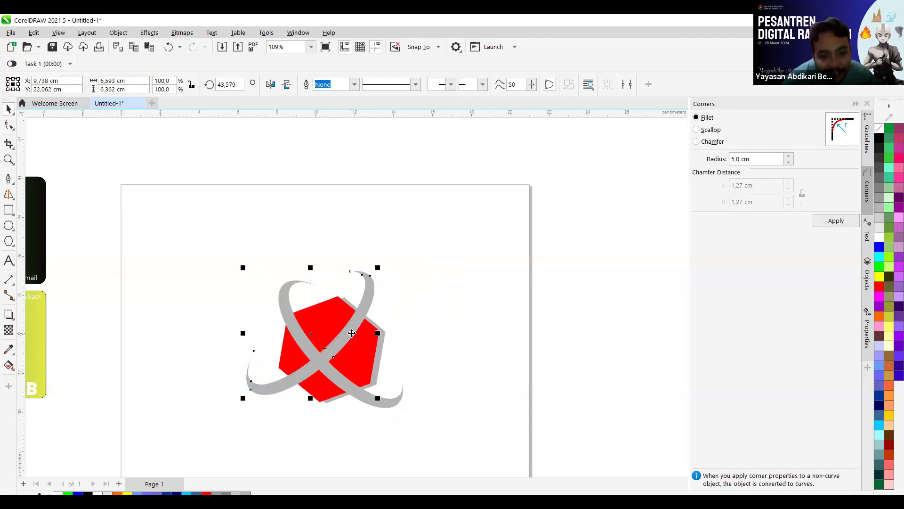
{"action": "left_click_drag", "start_coordinate": [381, 266], "coordinate": [403, 349]}
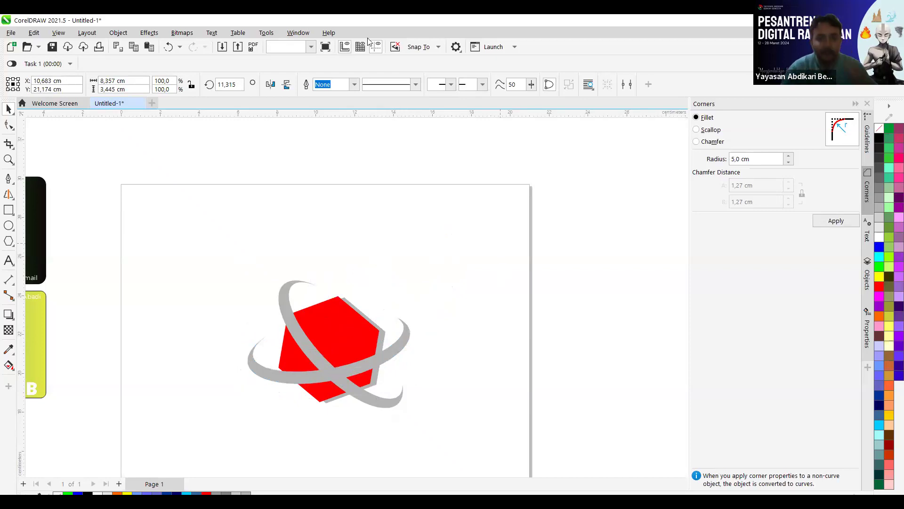
{"action": "left_click", "coordinate": [501, 274]}
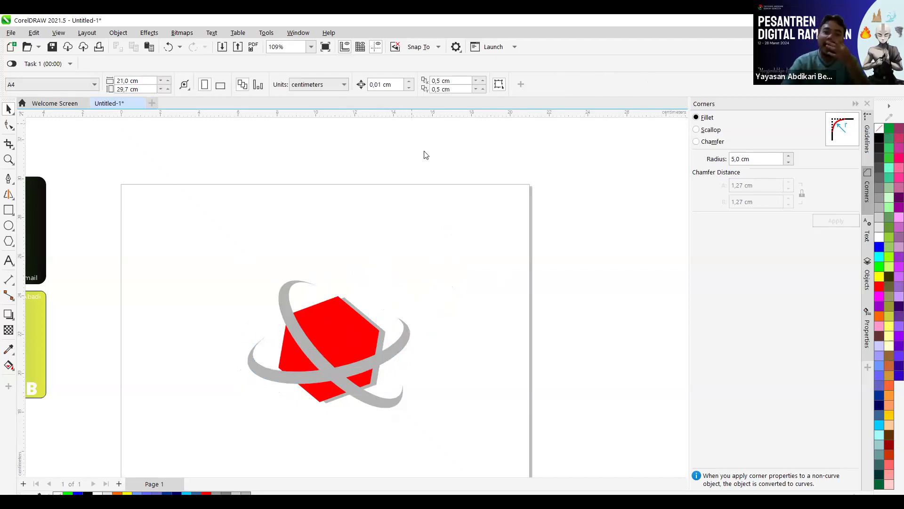
Check the ring layout of step 5 in the Word module, and move the flatter ring off the hexagon to the page's upper edge
{"action": "key", "text": "alt+Tab"}
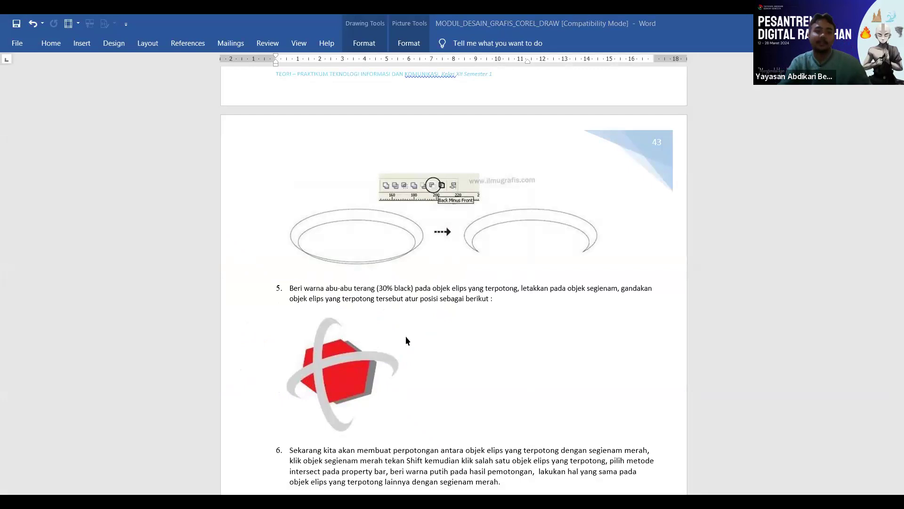
{"action": "key", "text": "alt+Tab"}
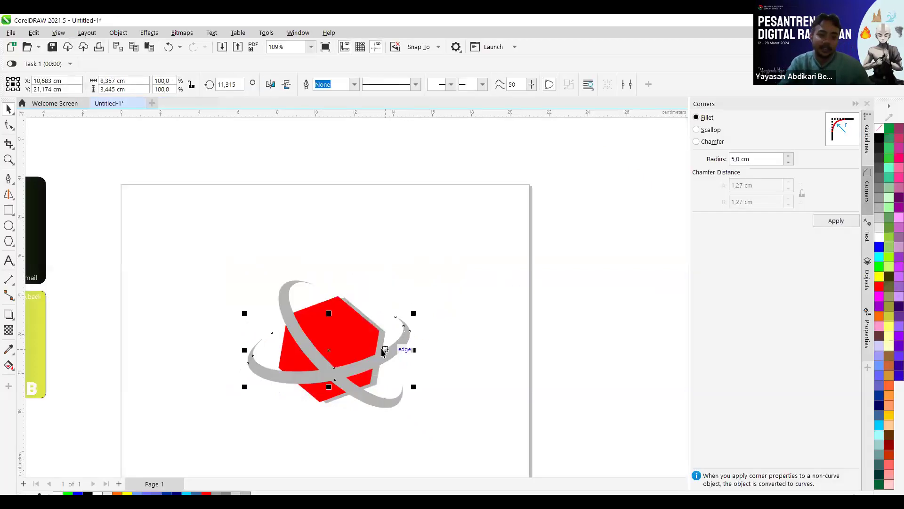
{"action": "left_click", "coordinate": [398, 349]}
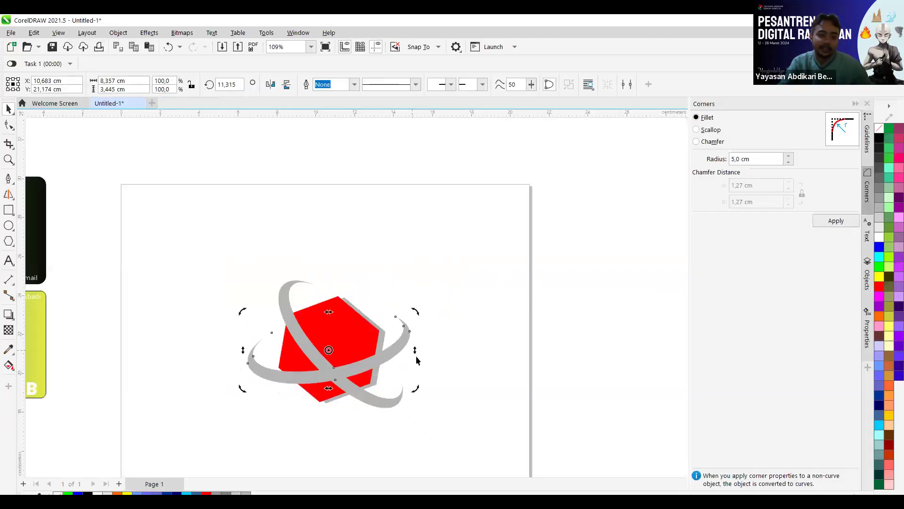
{"action": "left_click", "coordinate": [395, 351]}
{"action": "left_click_drag", "start_coordinate": [395, 351], "coordinate": [439, 185]}
Rotate the steep ring so it arches over the hexagon from lower left to upper right with its open ends facing down
{"action": "left_click", "coordinate": [380, 402]}
{"action": "left_click", "coordinate": [381, 401]}
{"action": "left_click_drag", "start_coordinate": [408, 276], "coordinate": [386, 470]}
{"action": "left_click_drag", "start_coordinate": [408, 311], "coordinate": [382, 319]}
{"action": "left_click", "coordinate": [409, 324]}
Rotate the ring at the page's upper edge to about 290.4° and place it over the hexagon's left side
{"action": "left_click", "coordinate": [422, 202]}
{"action": "key", "text": "F10"}
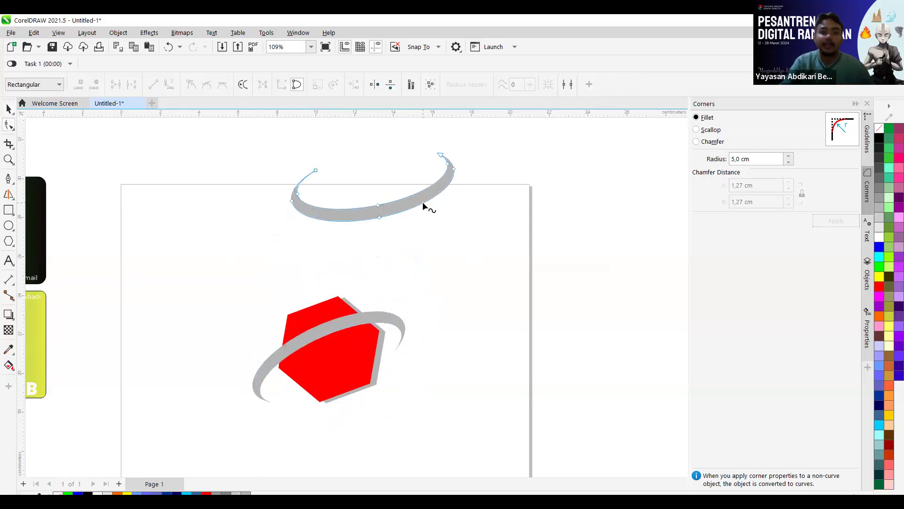
{"action": "left_click", "coordinate": [8, 109]}
{"action": "left_click", "coordinate": [426, 203]}
{"action": "left_click", "coordinate": [425, 202]}
{"action": "left_click", "coordinate": [426, 203]}
{"action": "left_click_drag", "start_coordinate": [460, 224], "coordinate": [336, 343]}
{"action": "left_click_drag", "start_coordinate": [372, 237], "coordinate": [296, 402]}
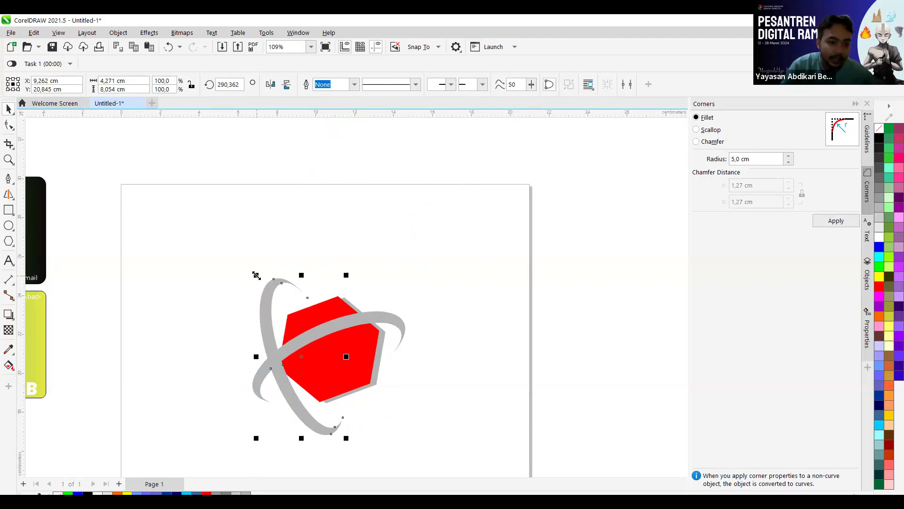
Scale the upright ring down to about 84.5 percent, about 3.6 × 6.8 cm
{"action": "left_click_drag", "start_coordinate": [256, 275], "coordinate": [308, 302]}
{"action": "scroll", "coordinate": [262, 285], "scroll_direction": "up", "scroll_amount": 1}
{"action": "scroll", "coordinate": [334, 298], "scroll_direction": "down", "scroll_amount": 2}
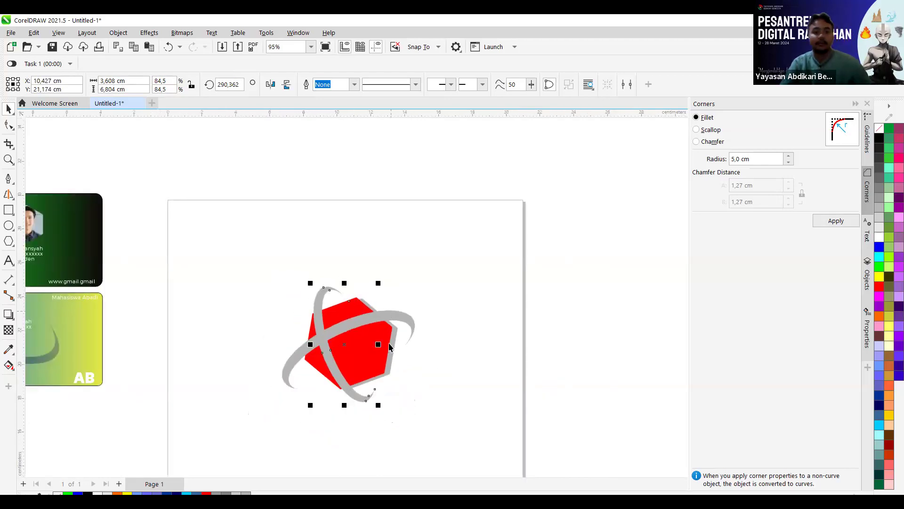
Move the upright ring toward the hexagon's lower left and fine-tune it with small nudges right and up to about X 9.91, Y 20.77 cm
{"action": "scroll", "coordinate": [489, 291], "scroll_direction": "up", "scroll_amount": 1}
{"action": "left_click_drag", "start_coordinate": [264, 319], "coordinate": [243, 329]}
{"action": "key", "text": "Right"}
{"action": "key", "text": "Right"}
{"action": "key", "text": "Right"}
{"action": "key", "text": "Right"}
{"action": "key", "text": "Right"}
{"action": "key", "text": "Right"}
{"action": "key", "text": "Right"}
{"action": "key", "text": "Right"}
{"action": "key", "text": "Right"}
{"action": "key", "text": "Right"}
{"action": "key", "text": "Right"}
{"action": "key", "text": "Right"}
{"action": "key", "text": "Right"}
{"action": "key", "text": "Right"}
{"action": "key", "text": "Right"}
{"action": "key", "text": "Right"}
{"action": "key", "text": "Right"}
{"action": "key", "text": "Right"}
{"action": "key", "text": "Right"}
{"action": "key", "text": "Right"}
{"action": "key", "text": "Right"}
{"action": "key", "text": "Right"}
{"action": "key", "text": "Right"}
{"action": "key", "text": "Right"}
{"action": "key", "text": "Right"}
{"action": "key", "text": "Right"}
{"action": "key", "text": "Right"}
{"action": "key", "text": "Up"}
{"action": "key", "text": "Up"}
{"action": "key", "text": "Up"}
{"action": "key", "text": "Up"}
{"action": "key", "text": "Up"}
{"action": "key", "text": "Up"}
{"action": "key", "text": "Up"}
{"action": "key", "text": "Up"}
{"action": "key", "text": "Up"}
{"action": "key", "text": "Up"}
{"action": "key", "text": "Up"}
{"action": "key", "text": "Up"}
{"action": "key", "text": "Up"}
{"action": "key", "text": "Up"}
{"action": "key", "text": "Up"}
{"action": "key", "text": "Up"}
{"action": "key", "text": "Up"}
{"action": "key", "text": "Up"}
{"action": "key", "text": "Up"}
{"action": "key", "text": "Up"}
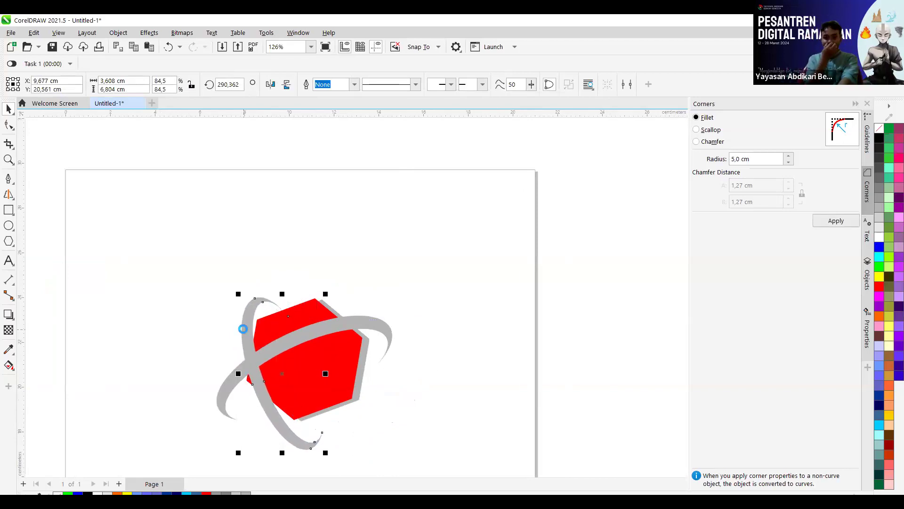
{"action": "key", "text": "Right"}
{"action": "key", "text": "Right"}
{"action": "key", "text": "Right"}
{"action": "key", "text": "Right"}
{"action": "key", "text": "Right"}
{"action": "key", "text": "Right"}
{"action": "key", "text": "Right"}
{"action": "key", "text": "Right"}
{"action": "key", "text": "Right"}
{"action": "key", "text": "Right"}
{"action": "key", "text": "Right"}
{"action": "key", "text": "Right"}
{"action": "key", "text": "Right"}
{"action": "key", "text": "Right"}
{"action": "key", "text": "Right"}
{"action": "key", "text": "Right"}
{"action": "key", "text": "Right"}
{"action": "key", "text": "Right"}
{"action": "key", "text": "Right"}
{"action": "key", "text": "Right"}
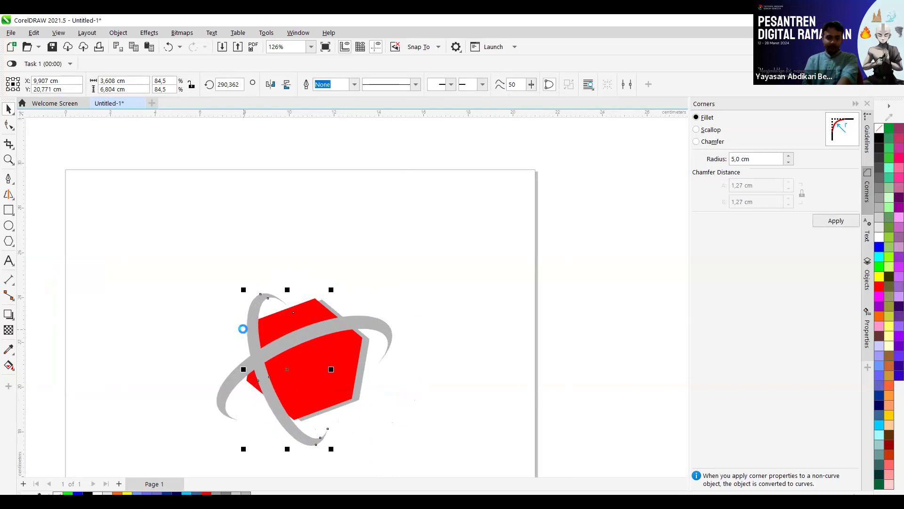
Nudge the upright ring right and up across the red hexagon to about X 10.52, Y 21.17 cm, and deselect it
{"action": "key", "text": "Right"}
{"action": "key", "text": "Right"}
{"action": "key", "text": "Right"}
{"action": "key", "text": "Right"}
{"action": "key", "text": "Right"}
{"action": "key", "text": "Right"}
{"action": "key", "text": "Right"}
{"action": "key", "text": "Right"}
{"action": "key", "text": "Right"}
{"action": "key", "text": "Right"}
{"action": "key", "text": "Right"}
{"action": "key", "text": "Right"}
{"action": "key", "text": "Right"}
{"action": "key", "text": "Right"}
{"action": "key", "text": "Right"}
{"action": "key", "text": "Right"}
{"action": "key", "text": "Right"}
{"action": "key", "text": "Right"}
{"action": "key", "text": "Right"}
{"action": "key", "text": "Right"}
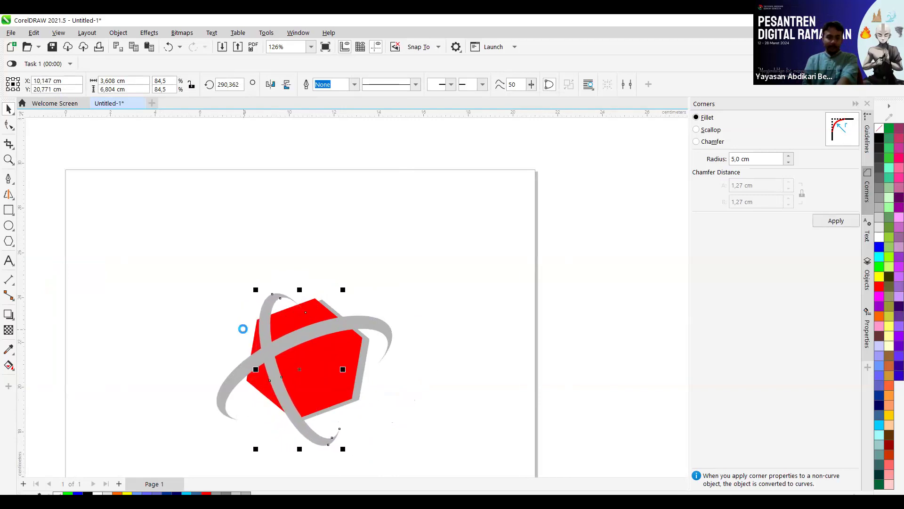
{"action": "key", "text": "Up"}
{"action": "key", "text": "Up"}
{"action": "key", "text": "Up"}
{"action": "key", "text": "Up"}
{"action": "key", "text": "Up"}
{"action": "key", "text": "Up"}
{"action": "key", "text": "Up"}
{"action": "key", "text": "Up"}
{"action": "key", "text": "Up"}
{"action": "key", "text": "Up"}
{"action": "key", "text": "Up"}
{"action": "key", "text": "Up"}
{"action": "key", "text": "Up"}
{"action": "key", "text": "Up"}
{"action": "key", "text": "Up"}
{"action": "key", "text": "Up"}
{"action": "key", "text": "Up"}
{"action": "key", "text": "Up"}
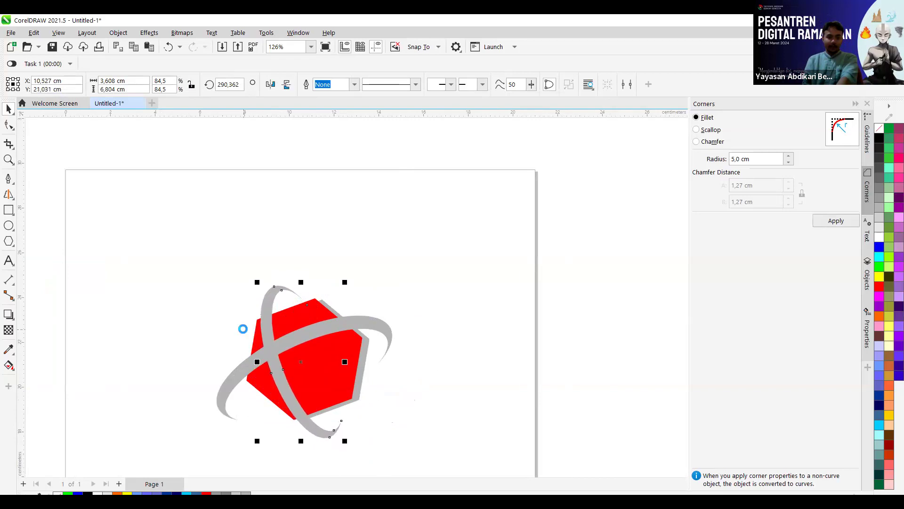
{"action": "key", "text": "Left"}
{"action": "key", "text": "Left"}
{"action": "key", "text": "Left"}
{"action": "key", "text": "Left"}
{"action": "key", "text": "Right"}
{"action": "key", "text": "Right"}
{"action": "key", "text": "Right"}
{"action": "key", "text": "Right"}
{"action": "key", "text": "Right"}
{"action": "key", "text": "Right"}
{"action": "key", "text": "Right"}
{"action": "key", "text": "Right"}
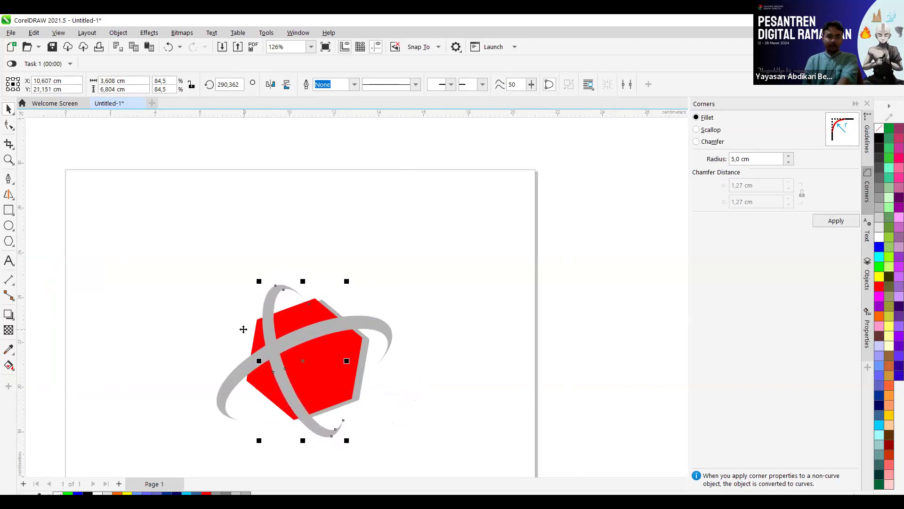
{"action": "key", "text": "Left"}
{"action": "key", "text": "Left"}
{"action": "key", "text": "Left"}
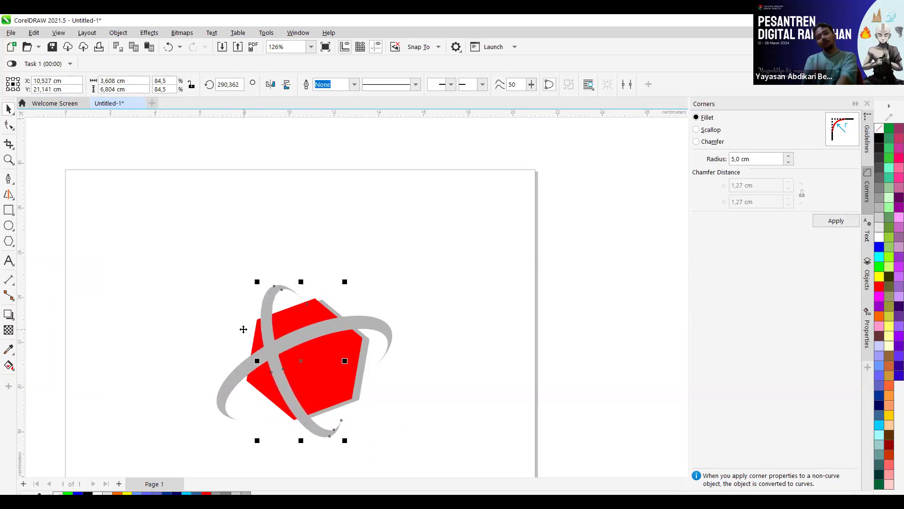
{"action": "key", "text": "Up"}
{"action": "key", "text": "Up"}
{"action": "key", "text": "Up"}
{"action": "left_click", "coordinate": [391, 208]}
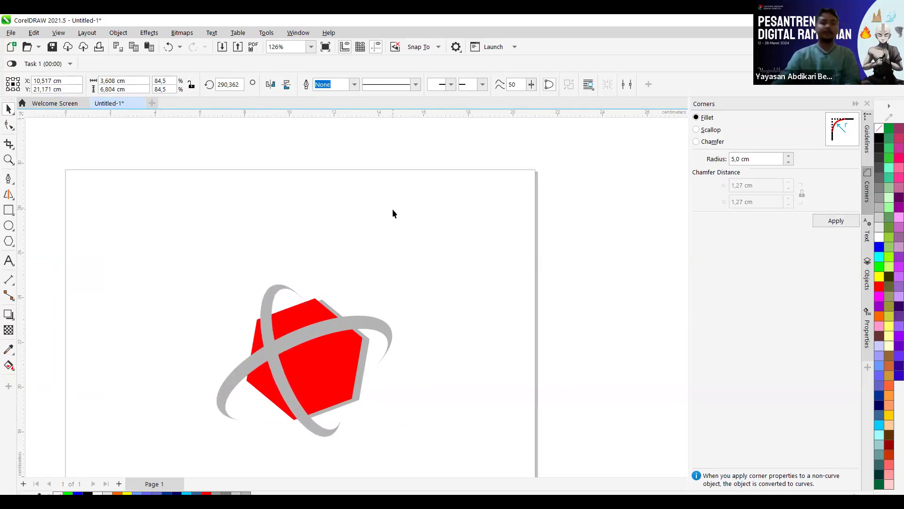
Select the whole logo and move it to the page's upper-left corner
{"action": "left_click_drag", "start_coordinate": [323, 398], "coordinate": [138, 466]}
{"action": "left_click_drag", "start_coordinate": [331, 378], "coordinate": [187, 280]}
{"action": "key", "text": "Escape"}
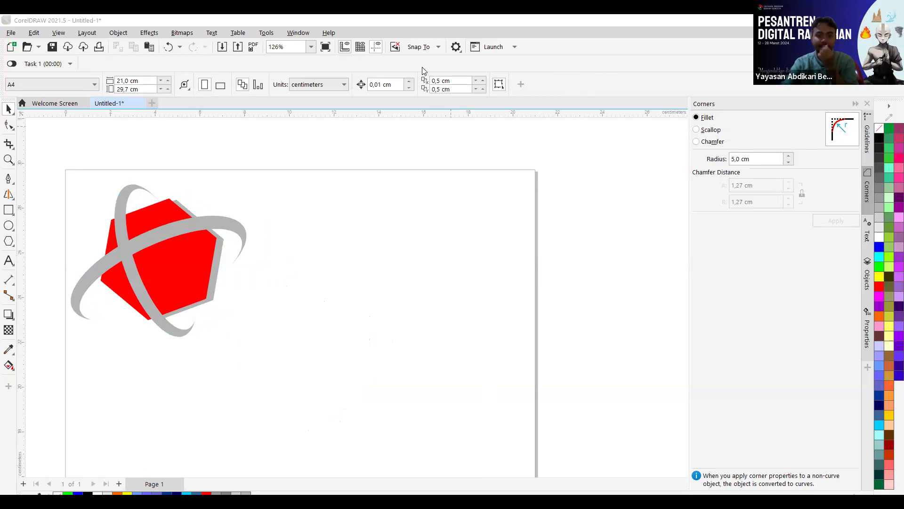
Switch to the Word module and read steps 5 to 7 on positioning the rings, intersecting them with the hexagon and adding the TELKOMSEL text
{"action": "key", "text": "alt+Tab"}
{"action": "scroll", "coordinate": [461, 273], "scroll_direction": "down", "scroll_amount": 3}
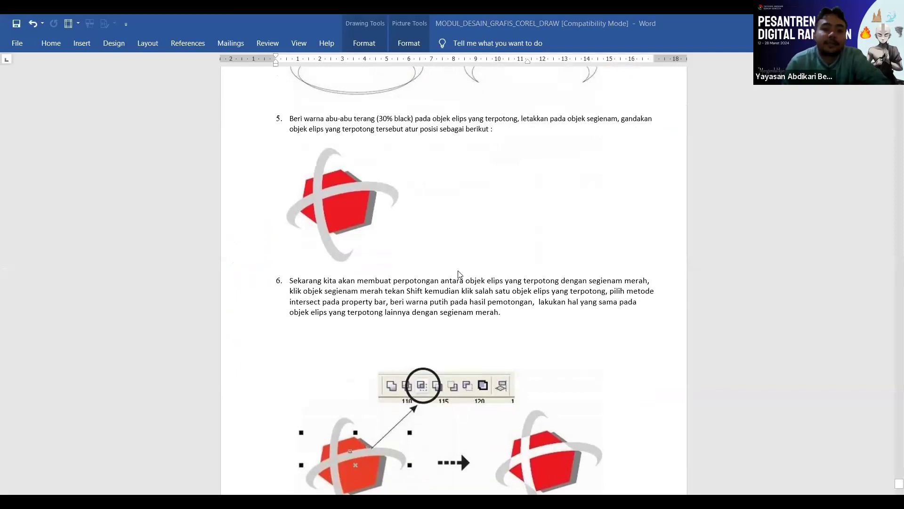
{"action": "scroll", "coordinate": [460, 275], "scroll_direction": "up", "scroll_amount": 1}
{"action": "scroll", "coordinate": [460, 274], "scroll_direction": "down", "scroll_amount": 1}
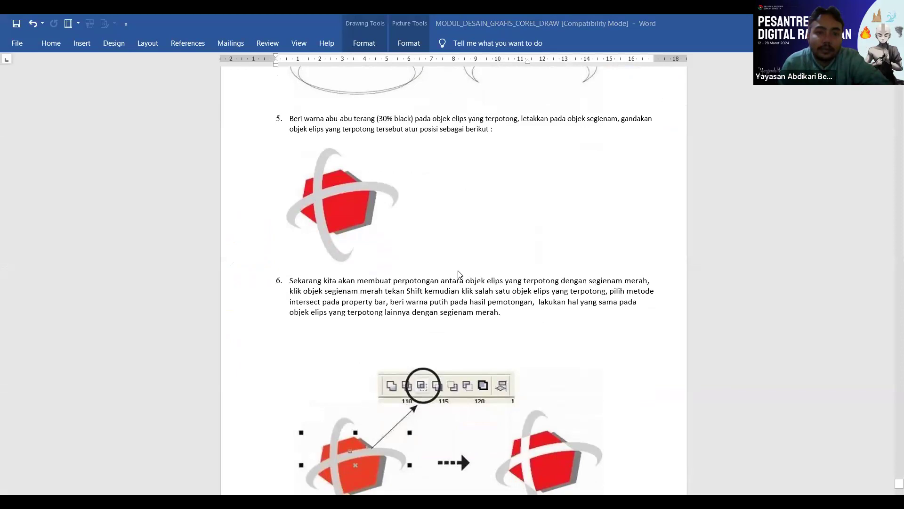
{"action": "scroll", "coordinate": [460, 275], "scroll_direction": "down", "scroll_amount": 2}
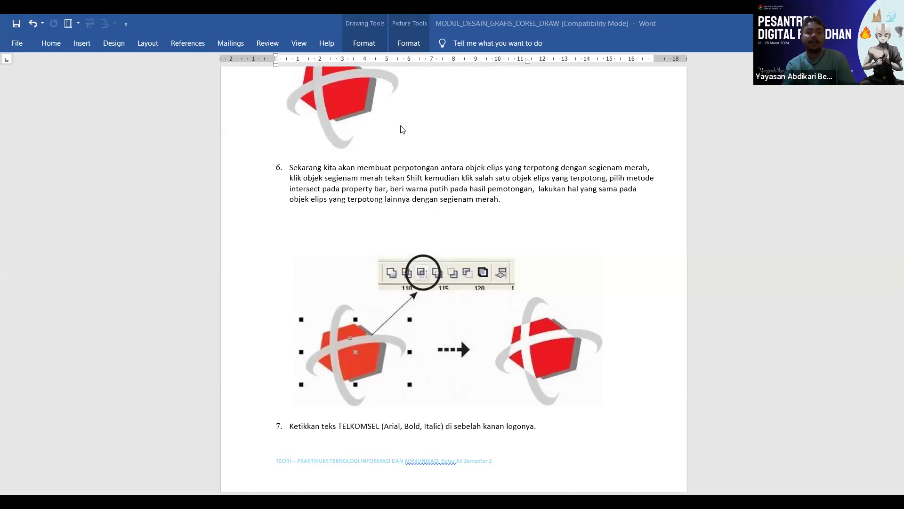
{"action": "scroll", "coordinate": [402, 164], "scroll_direction": "down", "scroll_amount": 2}
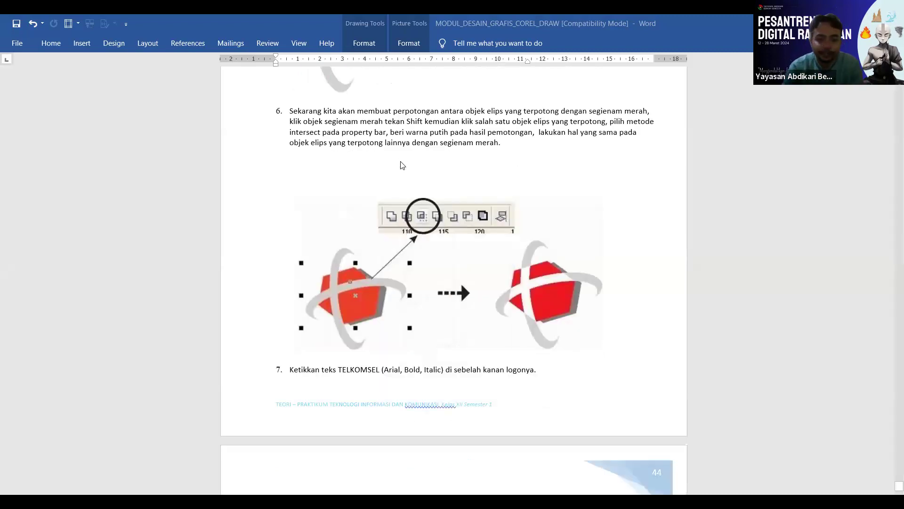
{"action": "scroll", "coordinate": [406, 245], "scroll_direction": "down", "scroll_amount": 2}
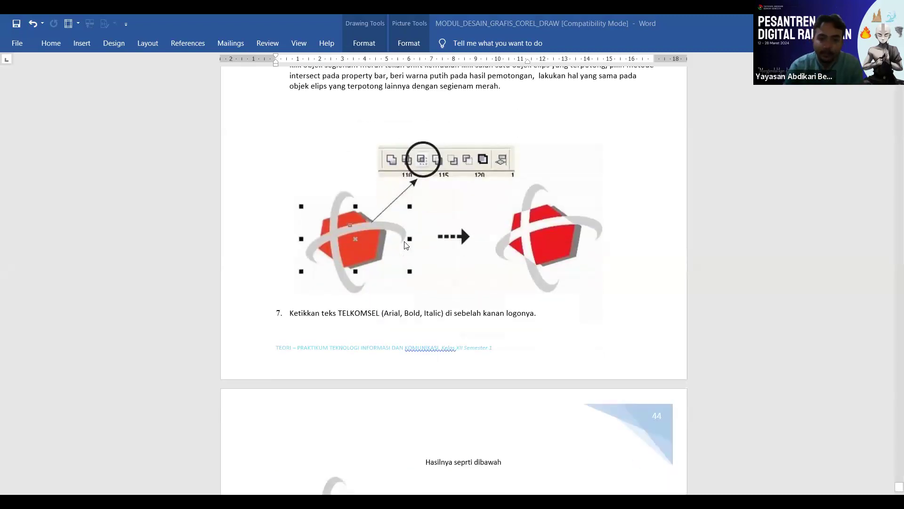
{"action": "scroll", "coordinate": [406, 245], "scroll_direction": "down", "scroll_amount": 1}
{"action": "scroll", "coordinate": [406, 245], "scroll_direction": "up", "scroll_amount": 1}
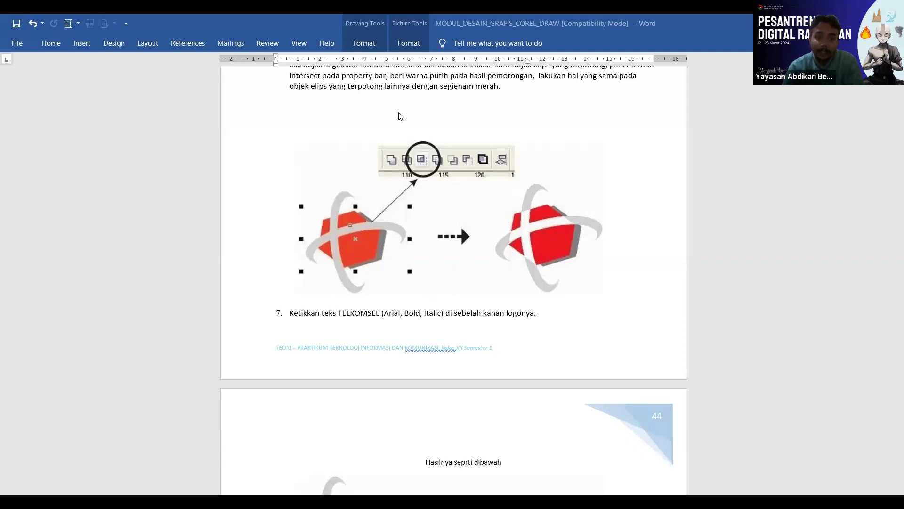
{"action": "scroll", "coordinate": [491, 118], "scroll_direction": "up", "scroll_amount": 2}
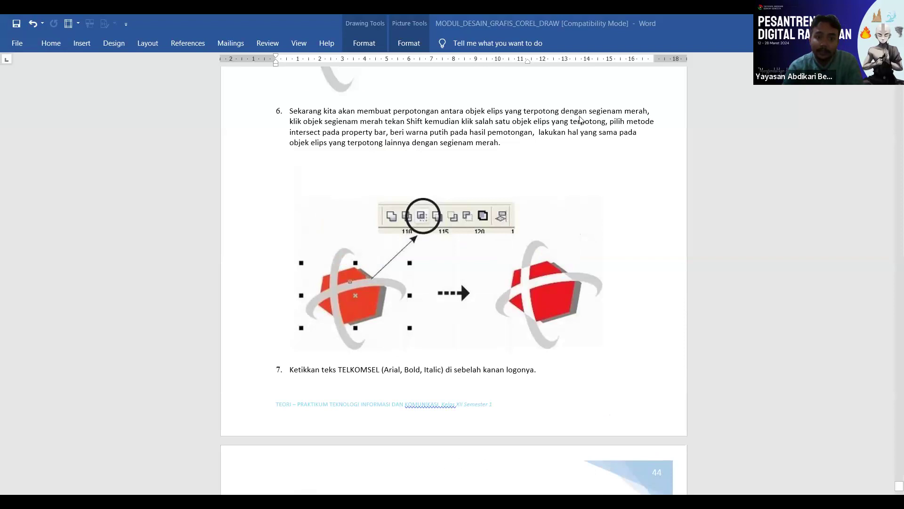
{"action": "scroll", "coordinate": [366, 283], "scroll_direction": "down", "scroll_amount": 1}
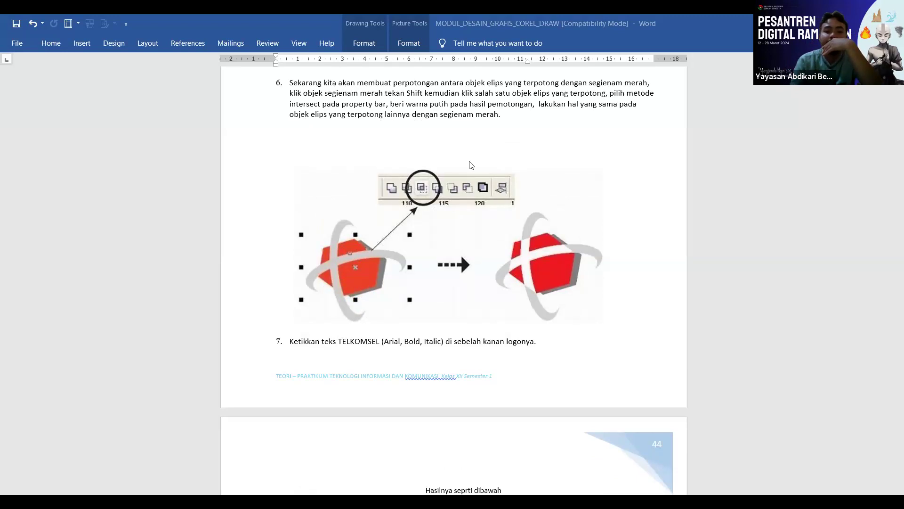
Switch back to CorelDRAW and intersect the two gray rings to create a separate piece where they cross
{"action": "key", "text": "alt+Tab"}
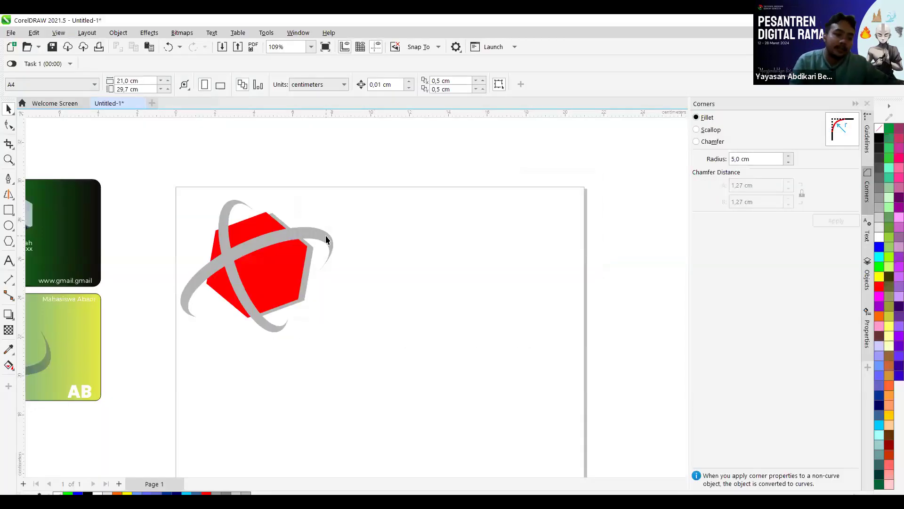
{"action": "left_click", "coordinate": [224, 223]}
{"action": "left_click", "coordinate": [324, 273]}
{"action": "left_click", "coordinate": [302, 274]}
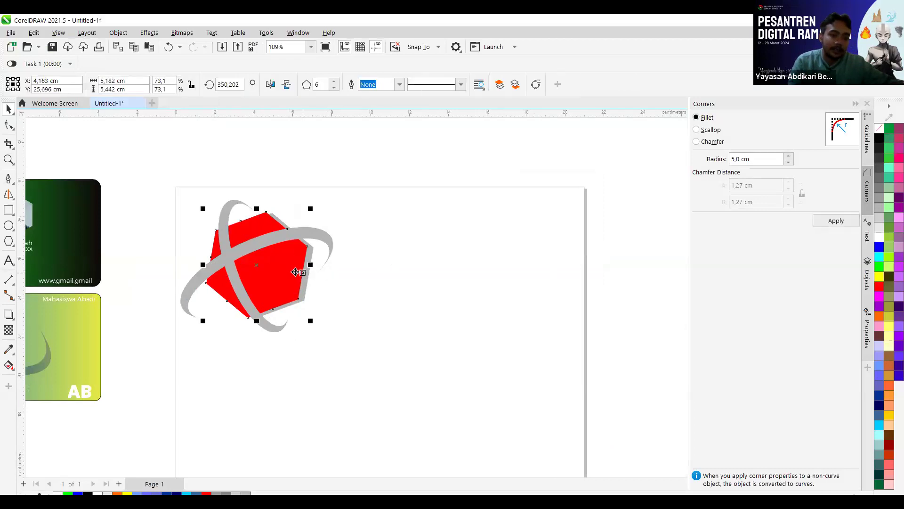
{"action": "left_click", "coordinate": [184, 305], "text": "shift"}
{"action": "left_click", "coordinate": [231, 214], "text": "shift"}
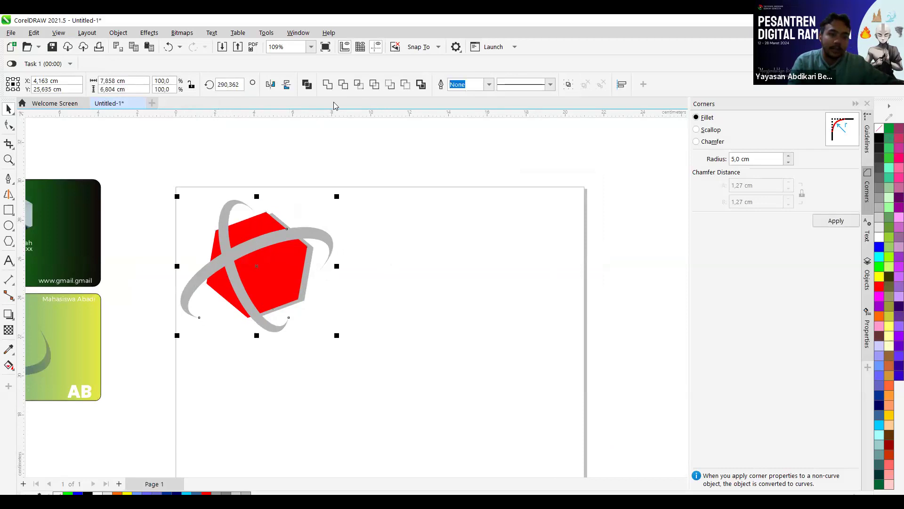
{"action": "left_click", "coordinate": [359, 86]}
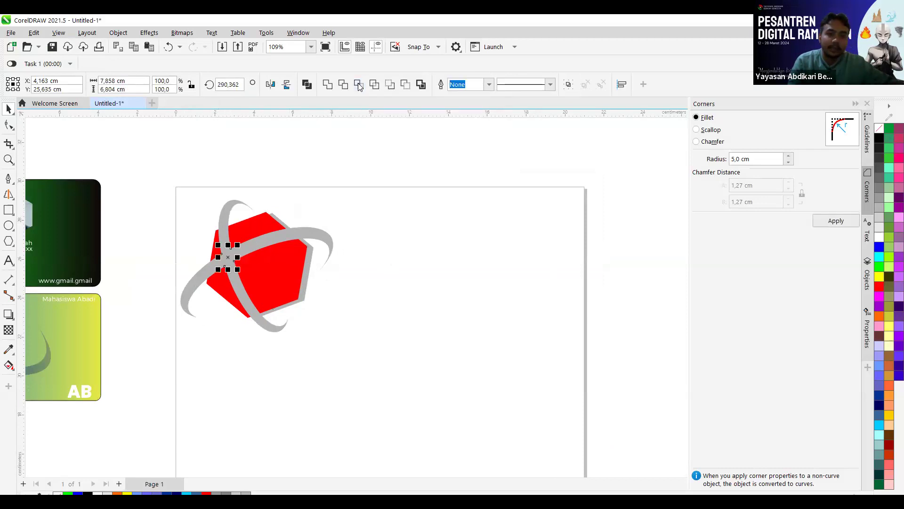
{"action": "left_click", "coordinate": [367, 141]}
{"action": "left_click", "coordinate": [220, 267]}
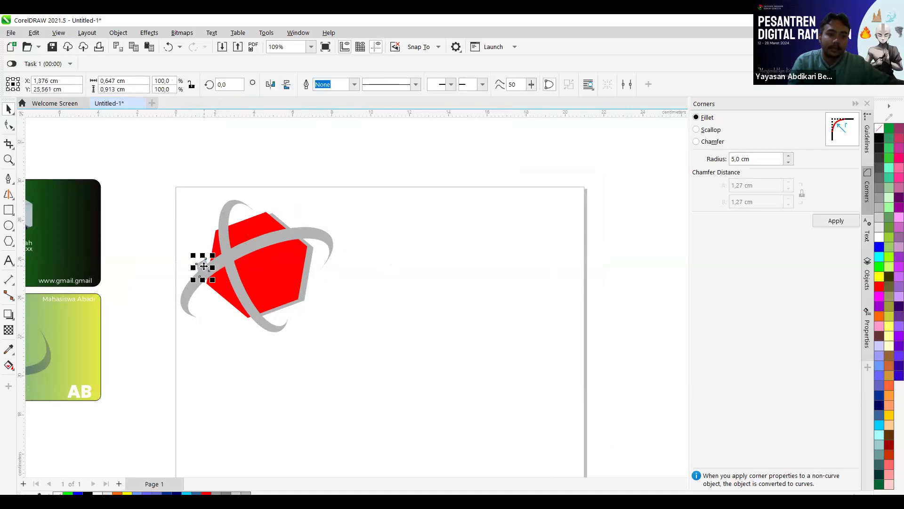
{"action": "left_click_drag", "start_coordinate": [222, 267], "coordinate": [245, 257]}
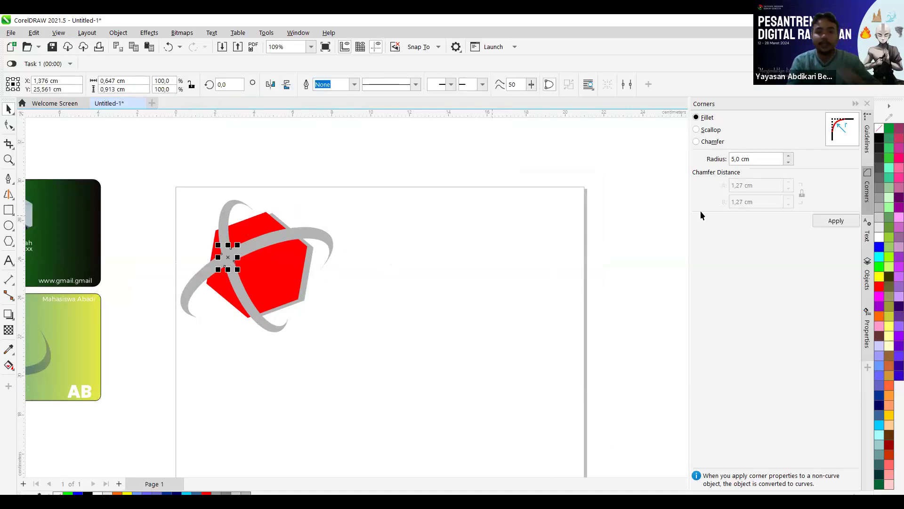
Fill the small intersection piece at the ring crossing with white and deselect it
{"action": "left_click", "coordinate": [882, 236]}
{"action": "left_click", "coordinate": [880, 227]}
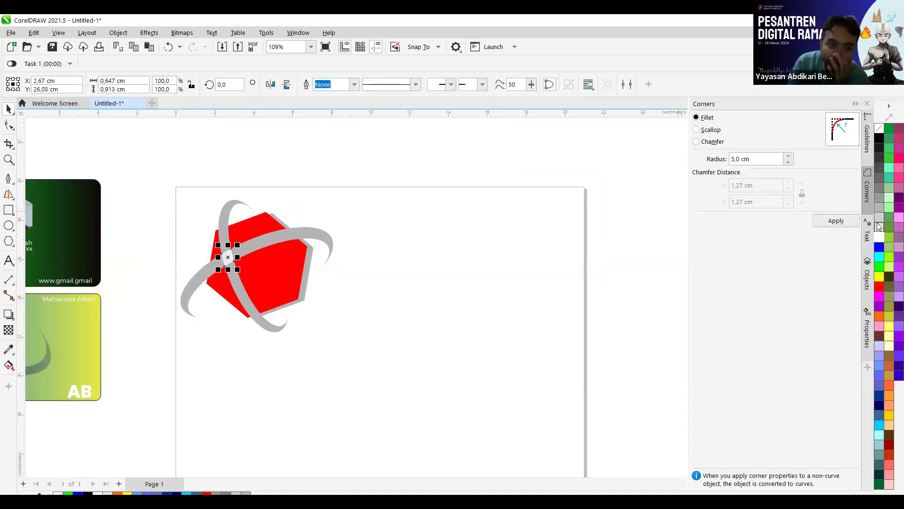
{"action": "scroll", "coordinate": [230, 258], "scroll_direction": "up", "scroll_amount": 2}
{"action": "left_click", "coordinate": [231, 257]}
{"action": "scroll", "coordinate": [227, 250], "scroll_direction": "up", "scroll_amount": 1}
{"action": "left_click", "coordinate": [232, 258], "text": "ctrl"}
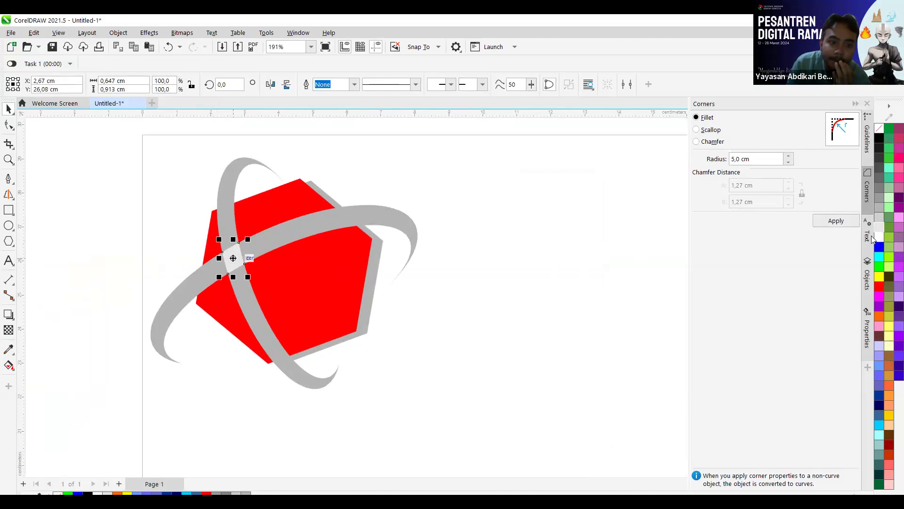
{"action": "left_click", "coordinate": [507, 242]}
{"action": "scroll", "coordinate": [506, 241], "scroll_direction": "down", "scroll_amount": 3}
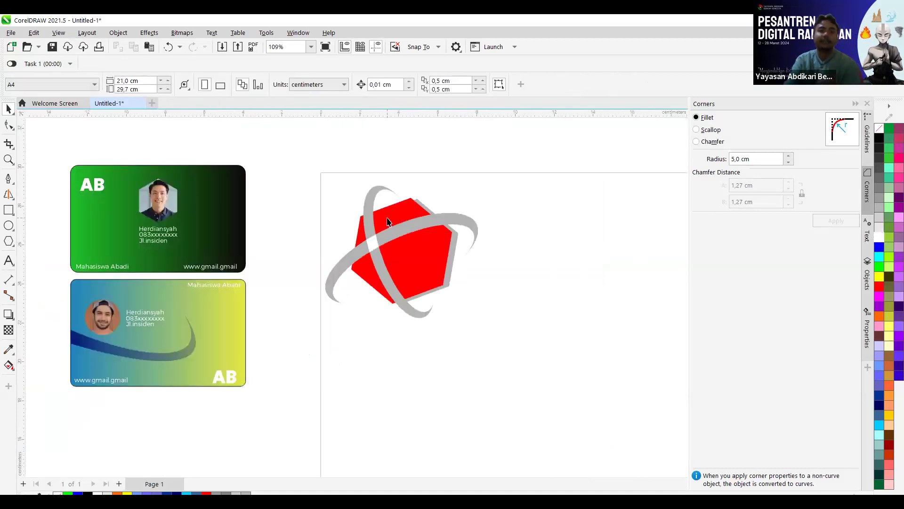
Compare the logo's ring crossing with the illustration and instructions of step 6 in the Word module
{"action": "left_click", "coordinate": [387, 219]}
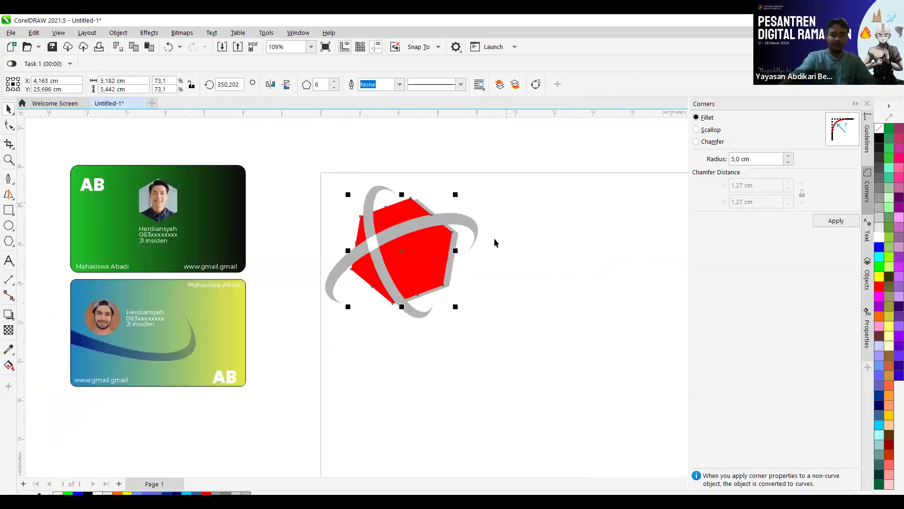
{"action": "left_click", "coordinate": [505, 282]}
{"action": "scroll", "coordinate": [467, 365], "scroll_direction": "down", "scroll_amount": 2}
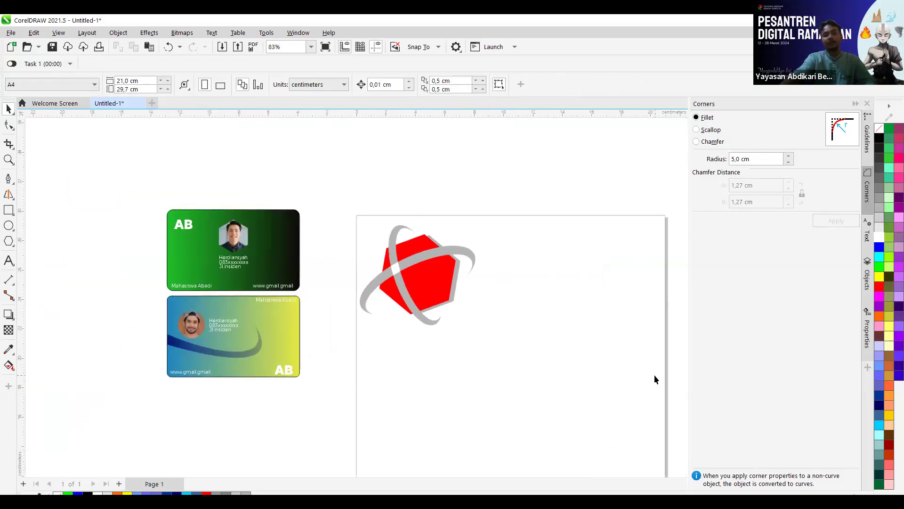
{"action": "scroll", "coordinate": [295, 212], "scroll_direction": "up", "scroll_amount": 2}
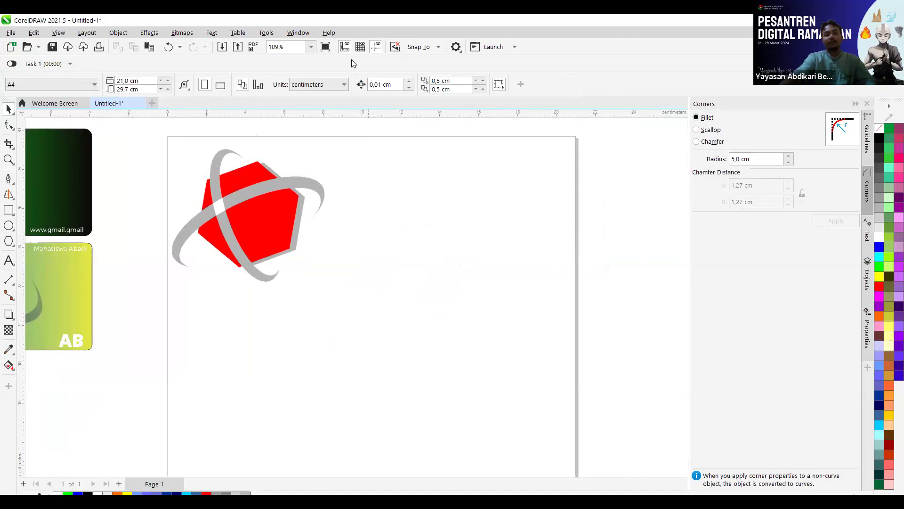
{"action": "key", "text": "alt+Tab"}
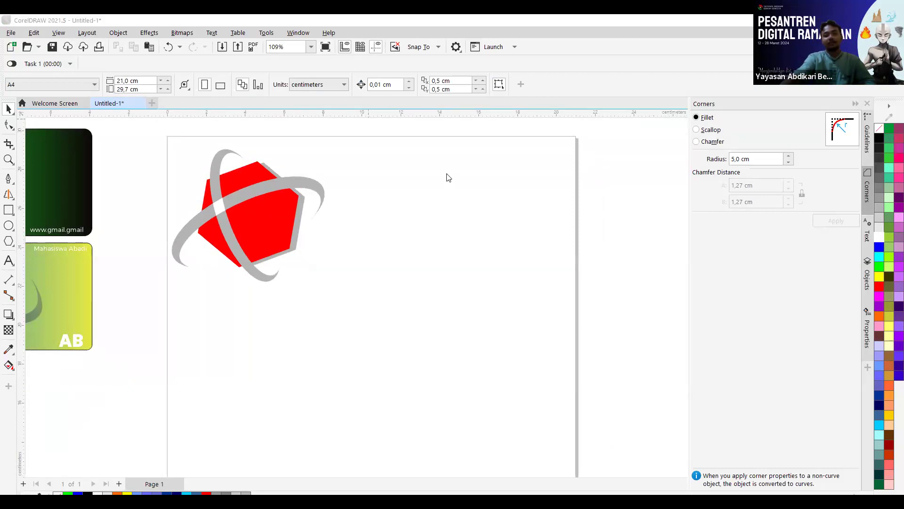
{"action": "key", "text": "alt+Tab"}
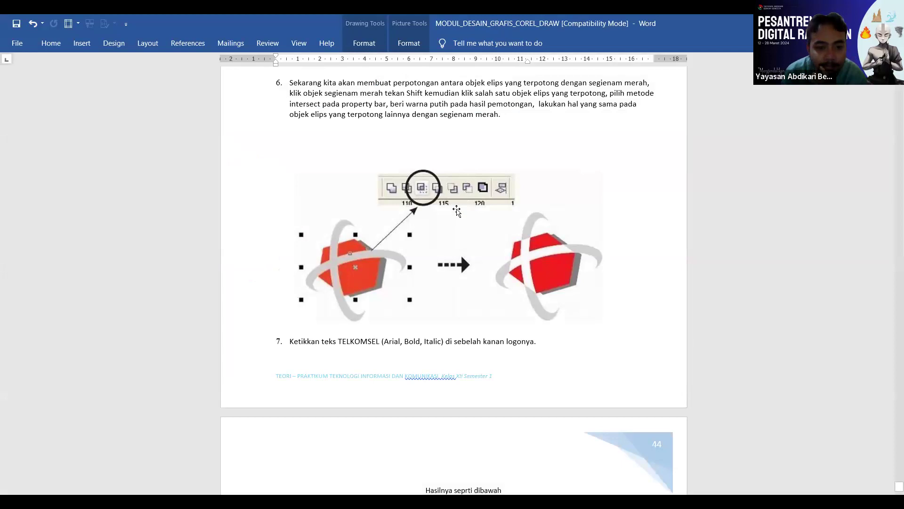
{"action": "scroll", "coordinate": [456, 211], "scroll_direction": "down", "scroll_amount": 2}
{"action": "scroll", "coordinate": [448, 216], "scroll_direction": "up", "scroll_amount": 5}
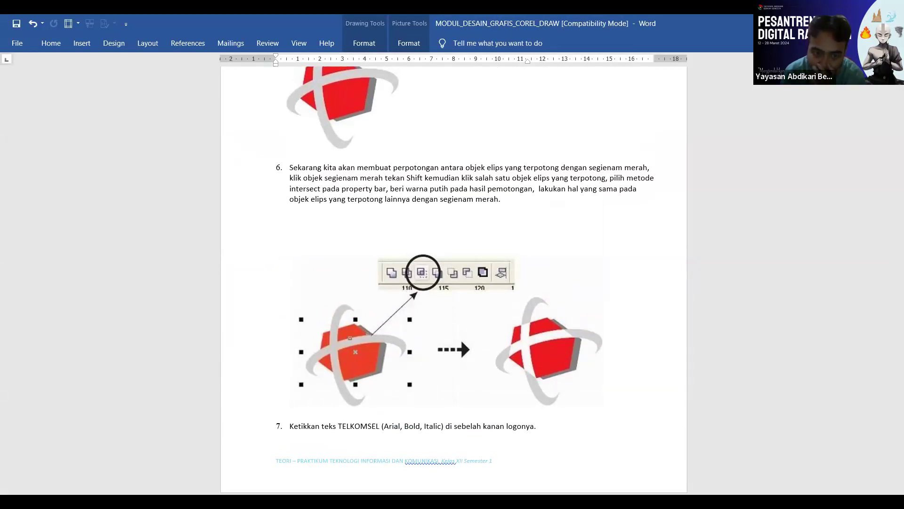
Return to CorelDRAW and undo the white fill of the piece at the ring crossing
{"action": "key", "text": "alt+Tab"}
{"action": "left_click", "coordinate": [271, 229]}
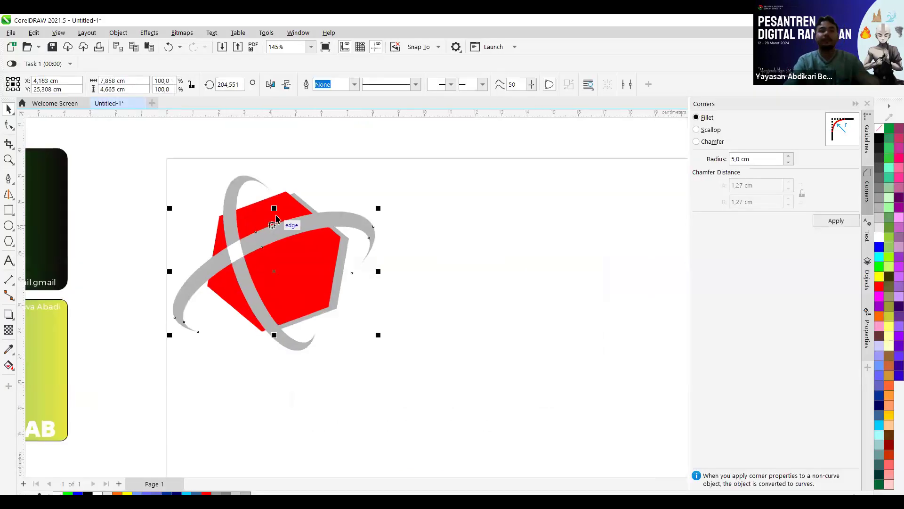
{"action": "left_click", "coordinate": [370, 87]}
{"action": "key", "text": "ctrl+z"}
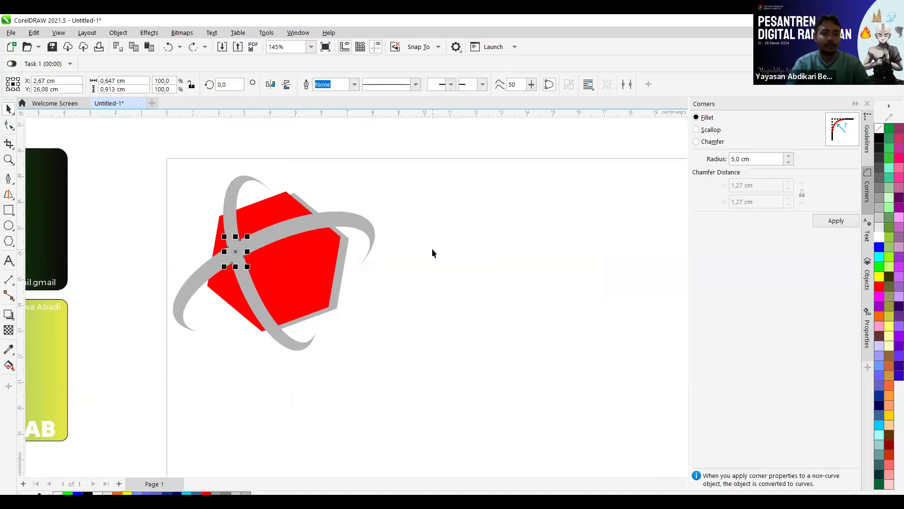
Intersect the wide tilted ring with the red hexagon to create a separate piece of their overlap
{"action": "left_click", "coordinate": [277, 231]}
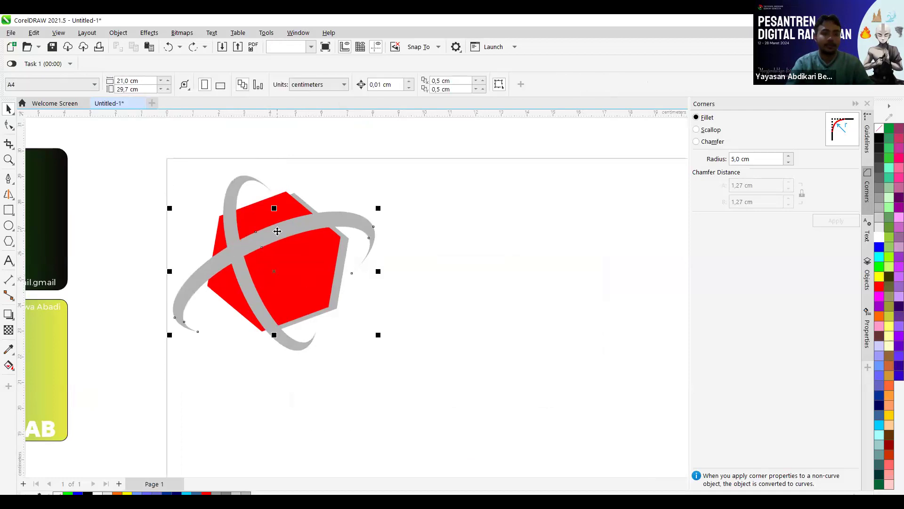
{"action": "left_click", "coordinate": [289, 210], "text": "shift"}
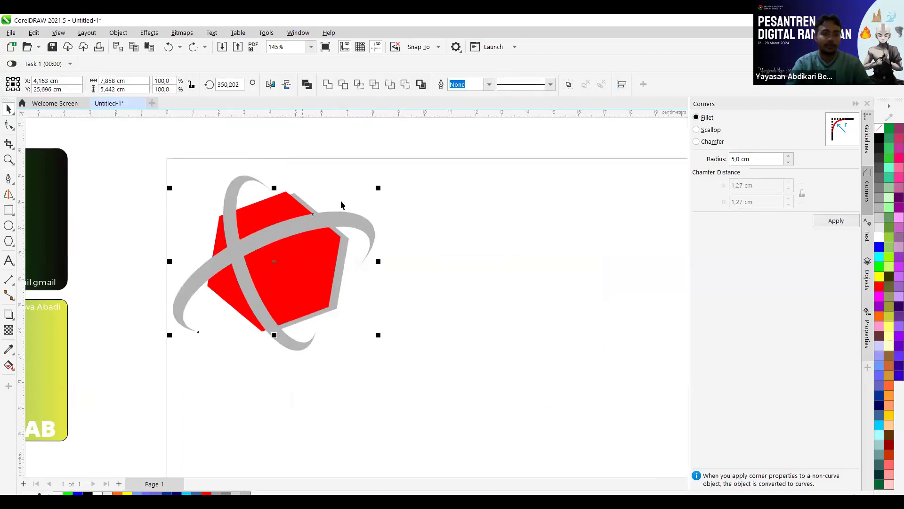
{"action": "left_click", "coordinate": [358, 85]}
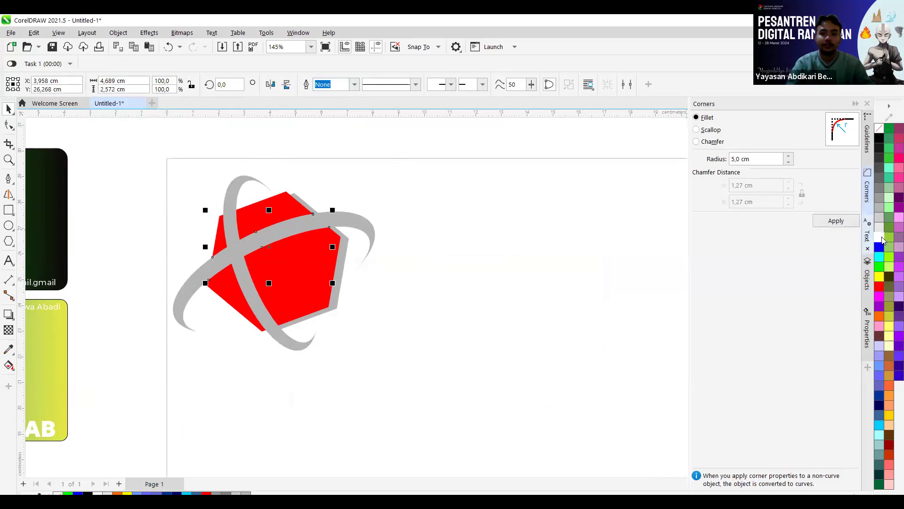
{"action": "left_click", "coordinate": [870, 238]}
{"action": "left_click", "coordinate": [277, 229]}
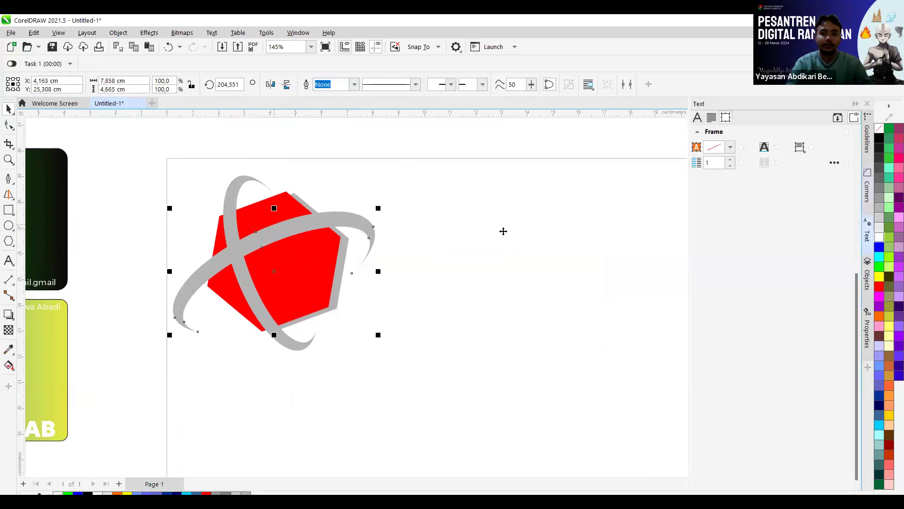
Try to reveal the white overlap by moving the wide ring aside and sending it one level back
{"action": "left_click_drag", "start_coordinate": [291, 229], "coordinate": [321, 264]}
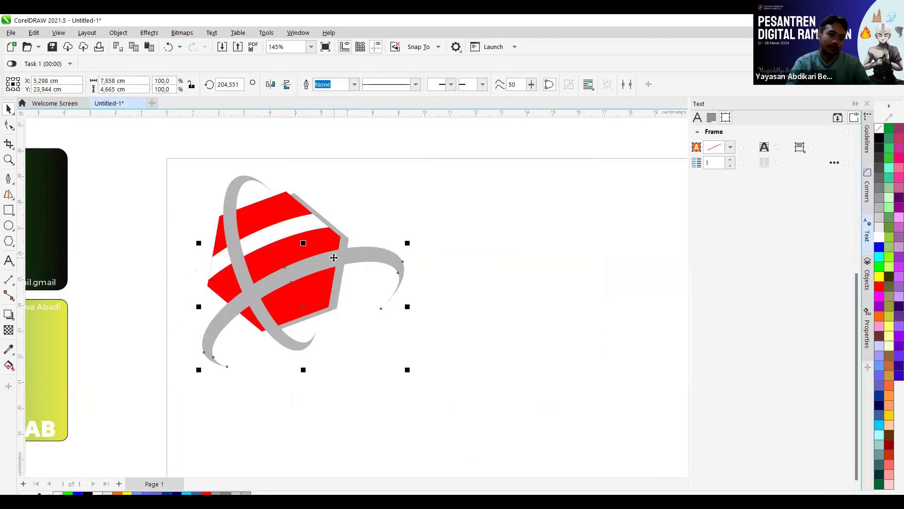
{"action": "key", "text": "ctrl+z"}
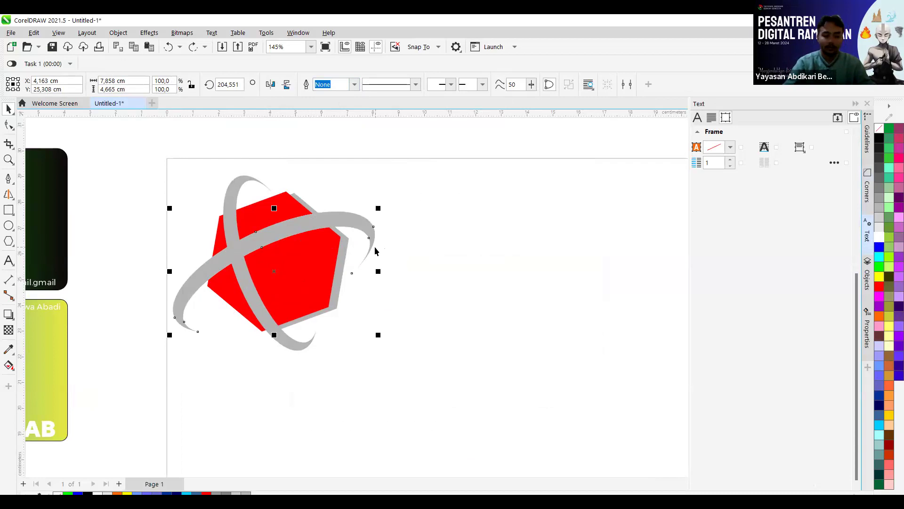
{"action": "key", "text": "ctrl+Page_Down"}
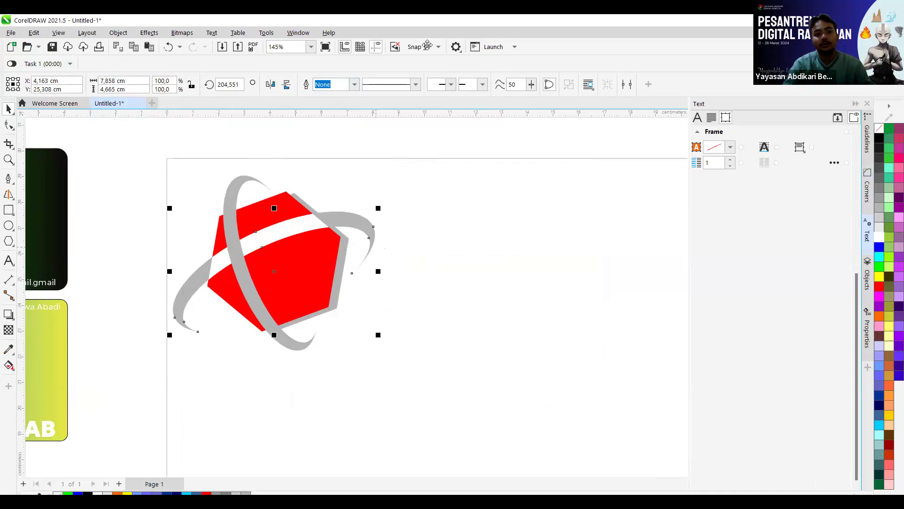
{"action": "key", "text": "ctrl+Page_Up"}
Undo the white fill of the overlap piece and the intersection of the wide ring with the hexagon
{"action": "key", "text": "ctrl+z"}
{"action": "left_click", "coordinate": [295, 214]}
{"action": "key", "text": "ctrl+z"}
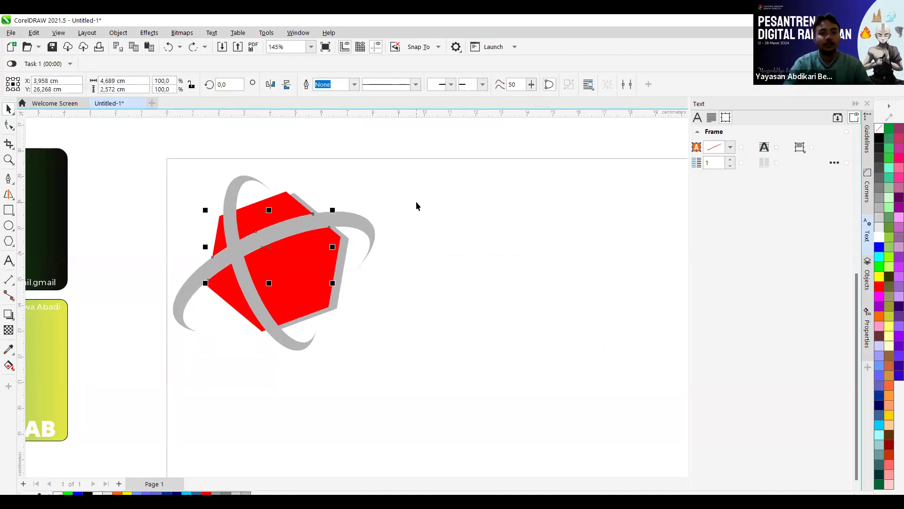
{"action": "scroll", "coordinate": [416, 202], "scroll_direction": "down", "scroll_amount": 2}
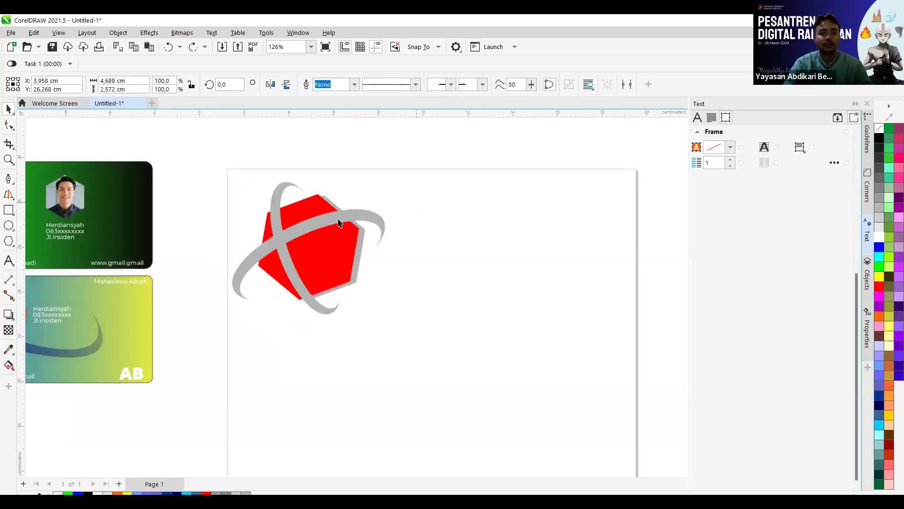
{"action": "scroll", "coordinate": [434, 193], "scroll_direction": "up", "scroll_amount": 1}
{"action": "left_click", "coordinate": [449, 220]}
{"action": "left_click_drag", "start_coordinate": [317, 224], "coordinate": [325, 241]}
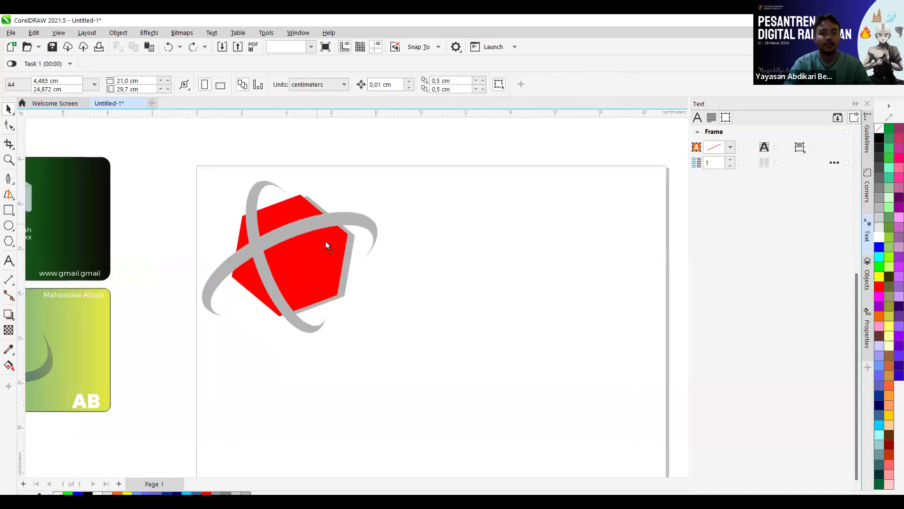
{"action": "key", "text": "ctrl+z"}
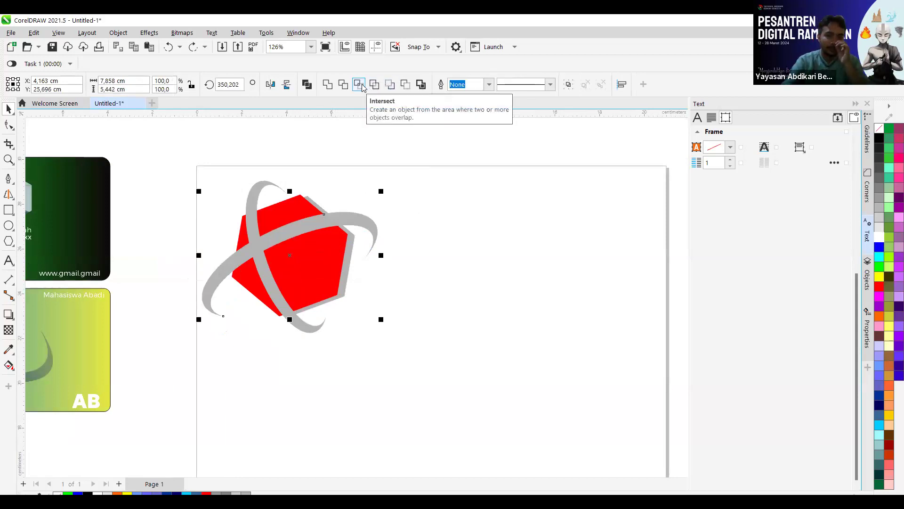
Try to trim the red hexagon with the wide ring and move the shapes apart to check the cut
{"action": "left_click", "coordinate": [343, 86]}
{"action": "left_click", "coordinate": [373, 182]}
{"action": "left_click", "coordinate": [319, 251]}
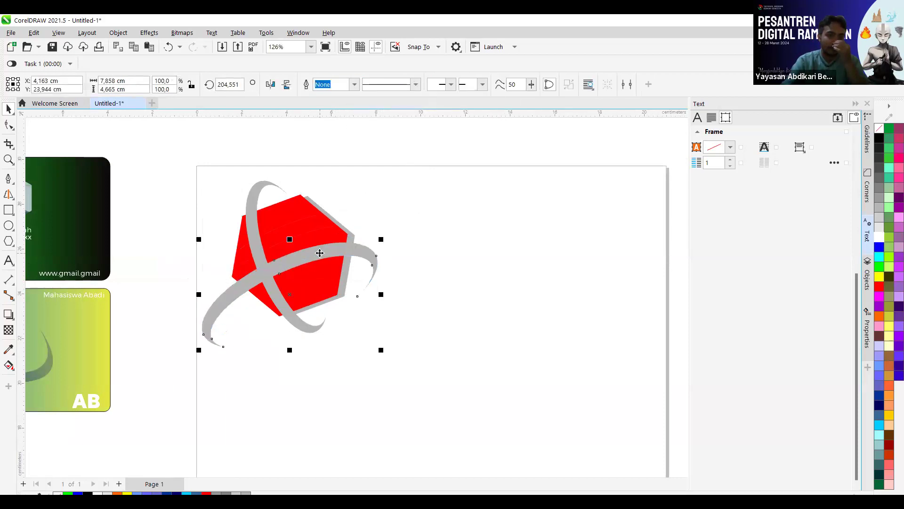
{"action": "left_click_drag", "start_coordinate": [310, 205], "coordinate": [381, 189]}
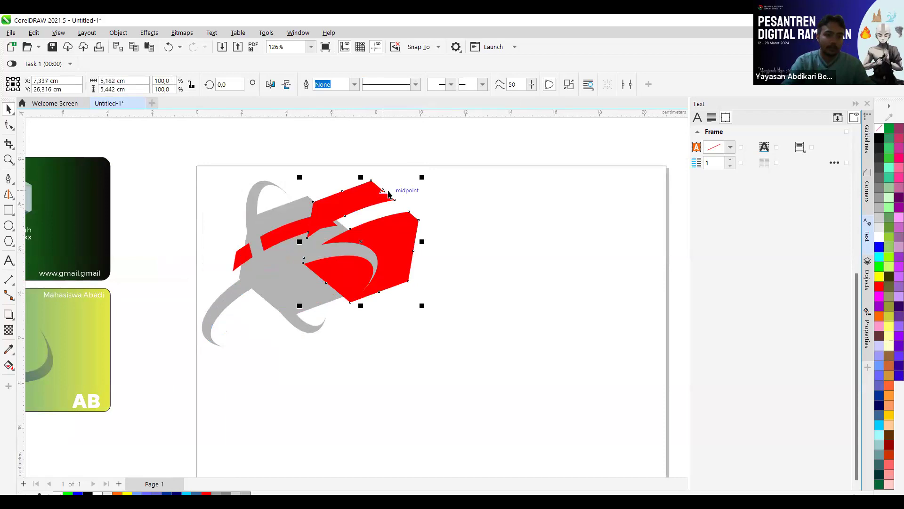
{"action": "key", "text": "ctrl+z"}
Try to simplify the wide ring and the red hexagon, and move them apart to compare the result
{"action": "left_click", "coordinate": [338, 208]}
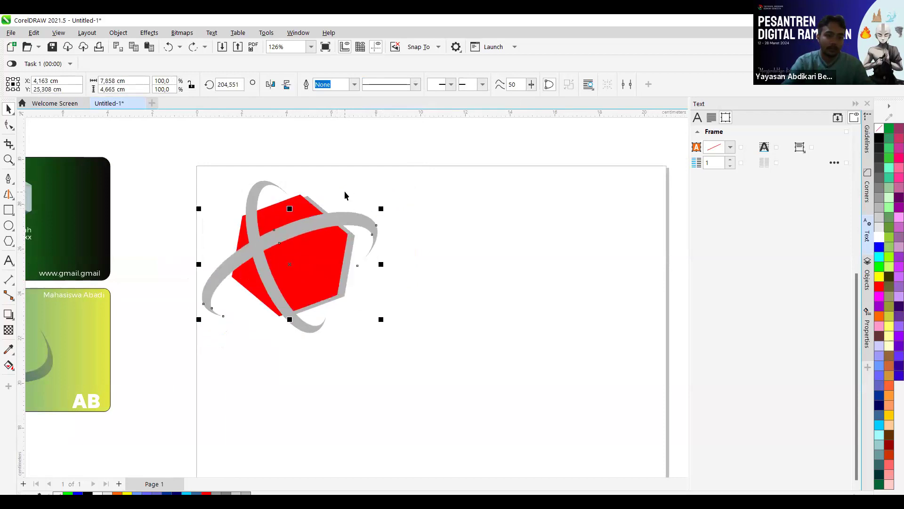
{"action": "left_click", "coordinate": [344, 196], "text": "shift"}
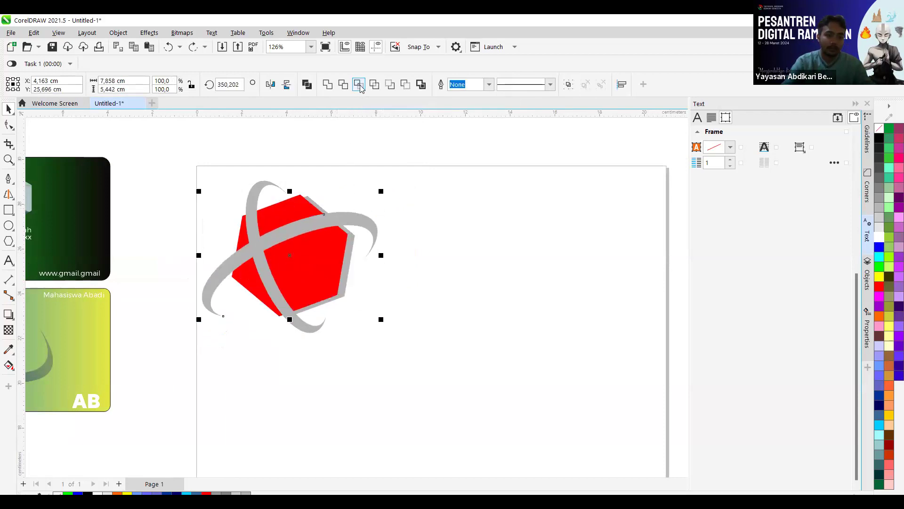
{"action": "left_click", "coordinate": [376, 86]}
{"action": "left_click_drag", "start_coordinate": [294, 221], "coordinate": [310, 258]}
{"action": "key", "text": "ctrl+z"}
{"action": "left_click", "coordinate": [402, 193]}
{"action": "key", "text": "ctrl+z"}
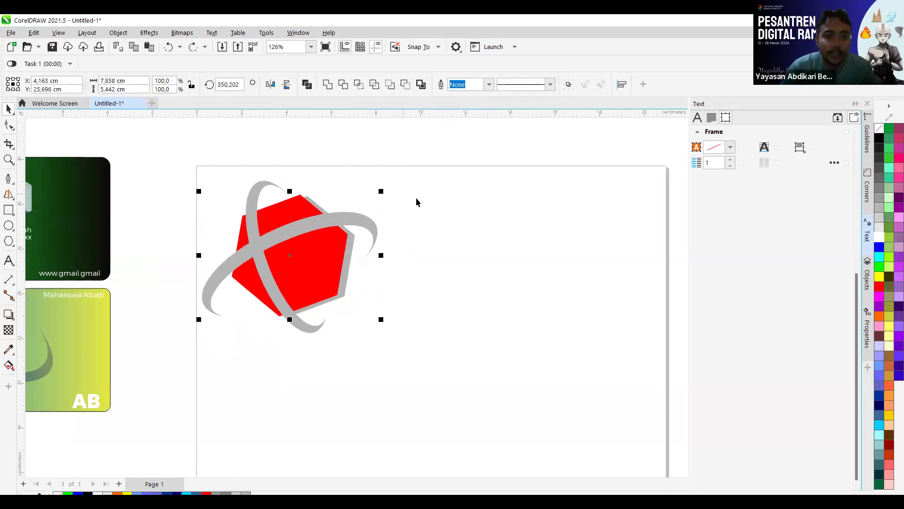
{"action": "left_click_drag", "start_coordinate": [335, 250], "coordinate": [356, 284]}
{"action": "key", "text": "ctrl+z"}
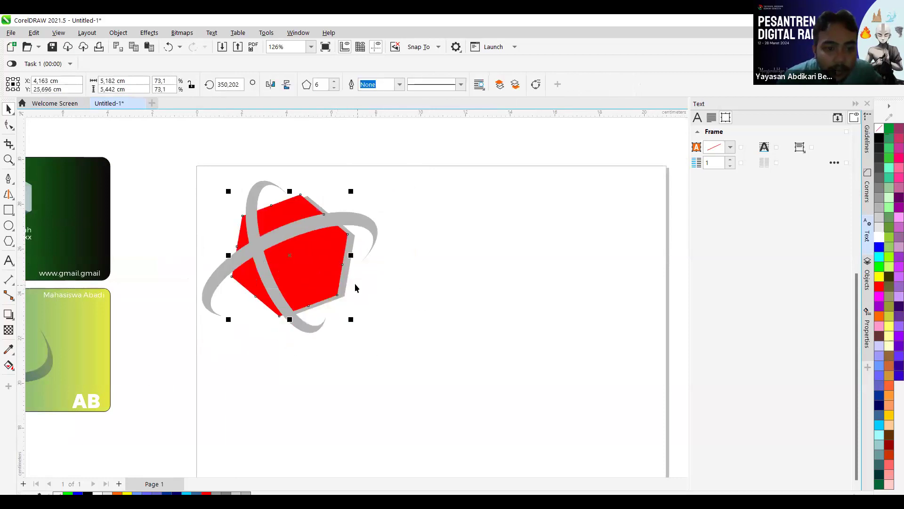
Intersect the wide ring with the red hexagon and fill the overlap piece with white
{"action": "left_click", "coordinate": [302, 227]}
{"action": "left_click", "coordinate": [306, 210], "text": "shift"}
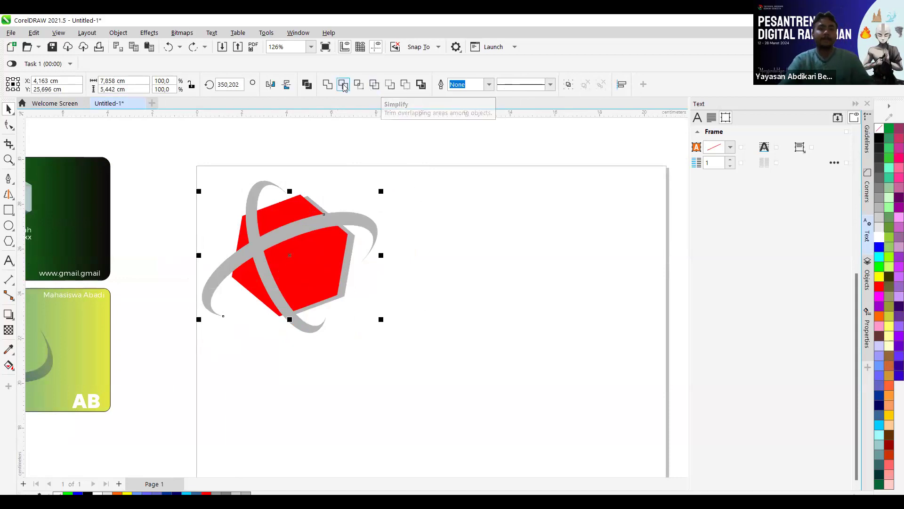
{"action": "left_click", "coordinate": [359, 85]}
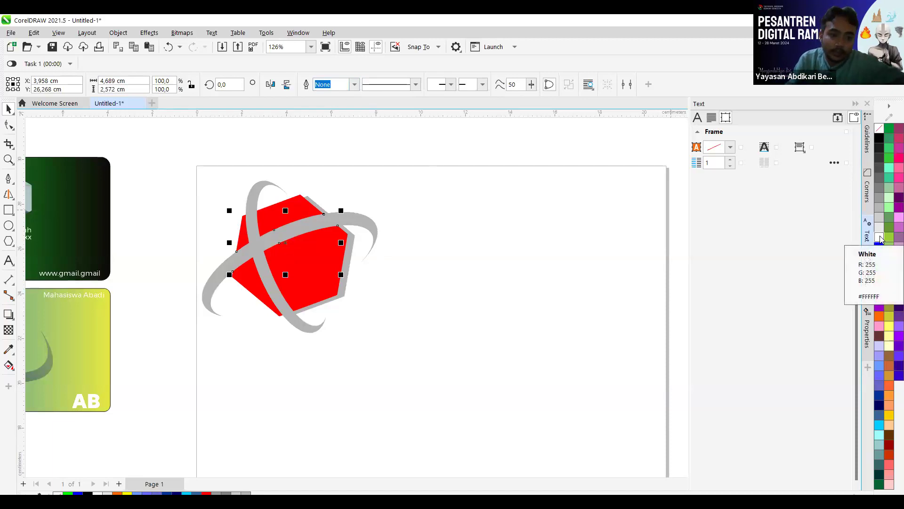
{"action": "left_click", "coordinate": [440, 210]}
Intersect the narrow upright ring with the red hexagon and fill that overlap piece with white
{"action": "left_click", "coordinate": [288, 227]}
{"action": "left_click", "coordinate": [330, 262], "text": "shift"}
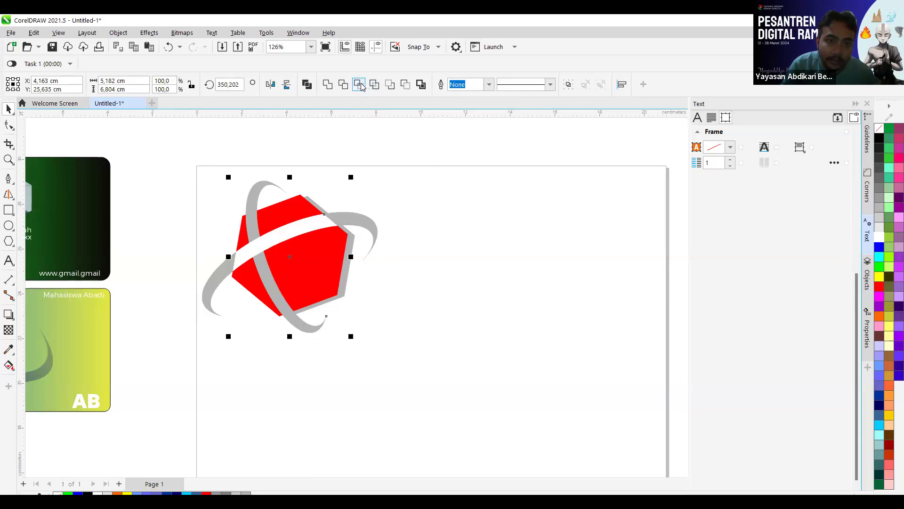
{"action": "left_click", "coordinate": [360, 85]}
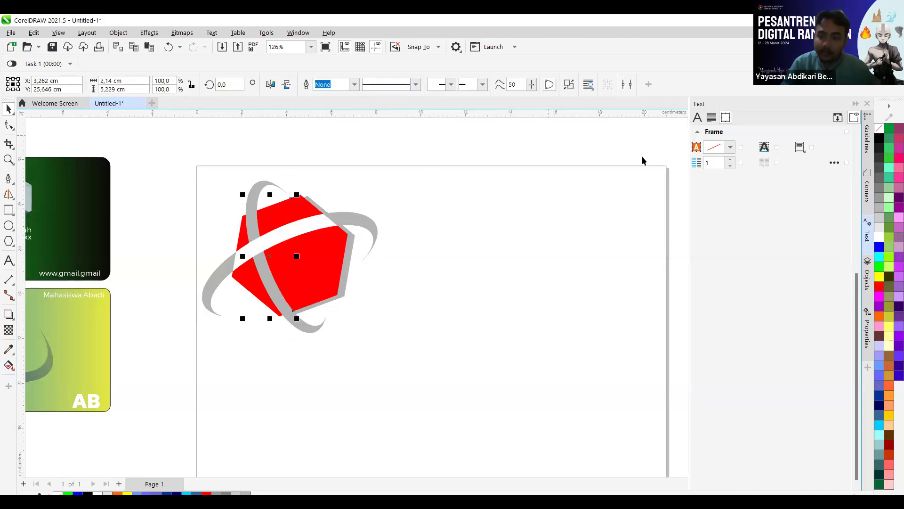
{"action": "left_click", "coordinate": [880, 237]}
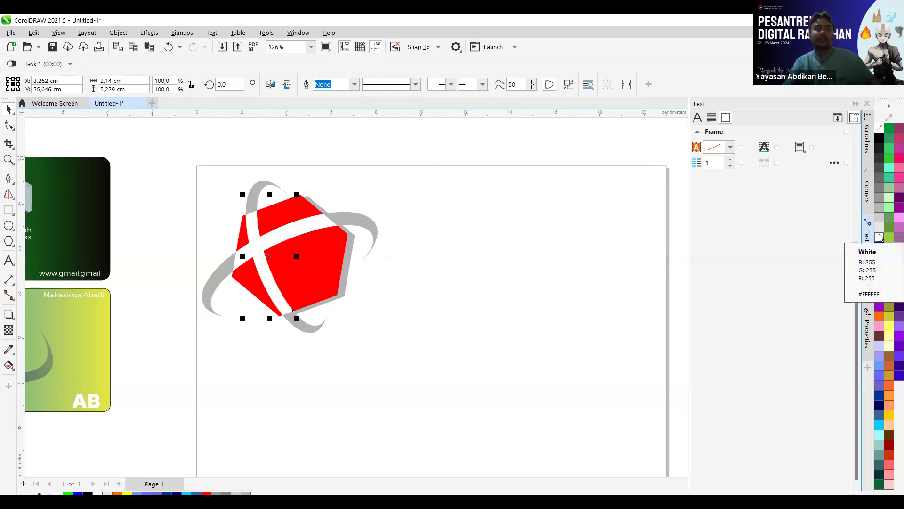
{"action": "left_click", "coordinate": [460, 355]}
{"action": "scroll", "coordinate": [460, 355], "scroll_direction": "down", "scroll_amount": 2}
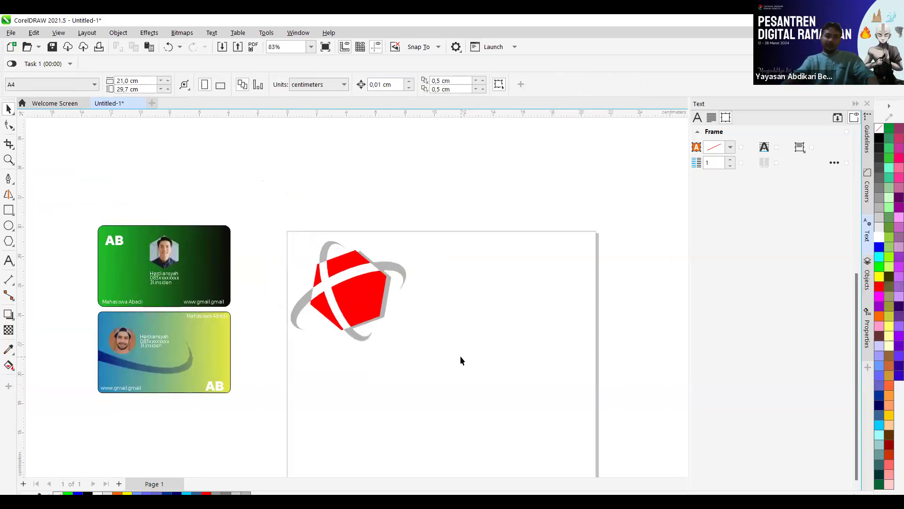
{"action": "scroll", "coordinate": [333, 230], "scroll_direction": "up", "scroll_amount": 3}
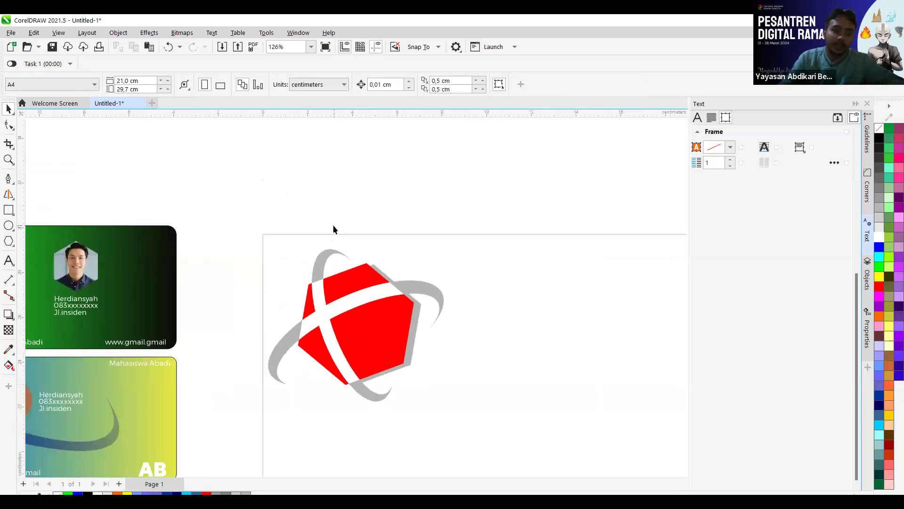
Try lighter gray fills on the narrow ring, and undo them together with the white fill of its overlap piece
{"action": "left_click", "coordinate": [323, 259]}
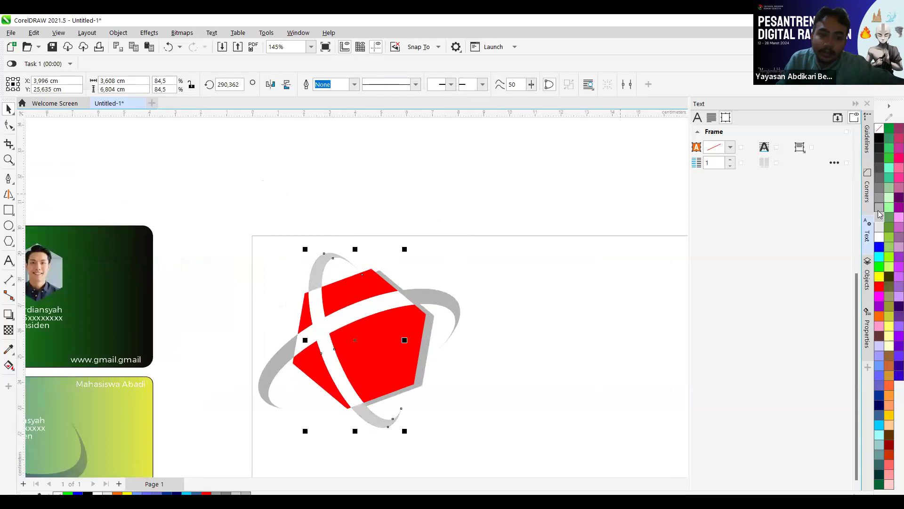
{"action": "key", "text": "ctrl+z"}
{"action": "key", "text": "ctrl+z"}
{"action": "key", "text": "ctrl+z"}
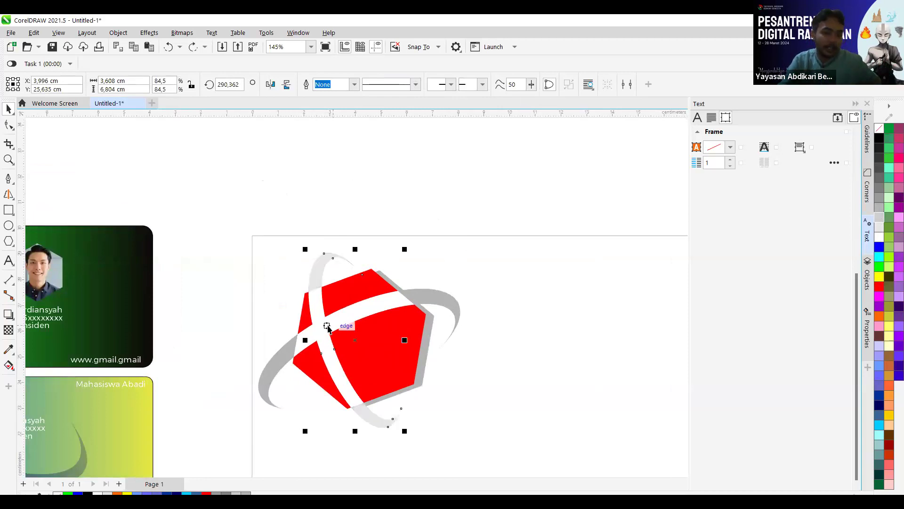
{"action": "key", "text": "ctrl+shift+z"}
{"action": "key", "text": "ctrl+shift+z"}
{"action": "key", "text": "ctrl+shift+z"}
{"action": "key", "text": "ctrl+shift+z"}
{"action": "key", "text": "ctrl+z"}
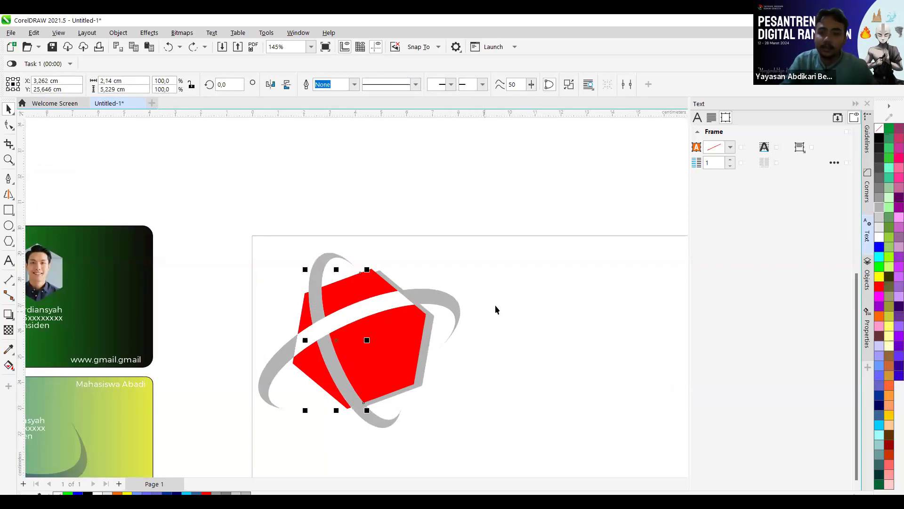
Fill the overlap pieces of both rings with very light gray and select the whole emblem
{"action": "left_click", "coordinate": [878, 229]}
{"action": "left_click", "coordinate": [879, 229]}
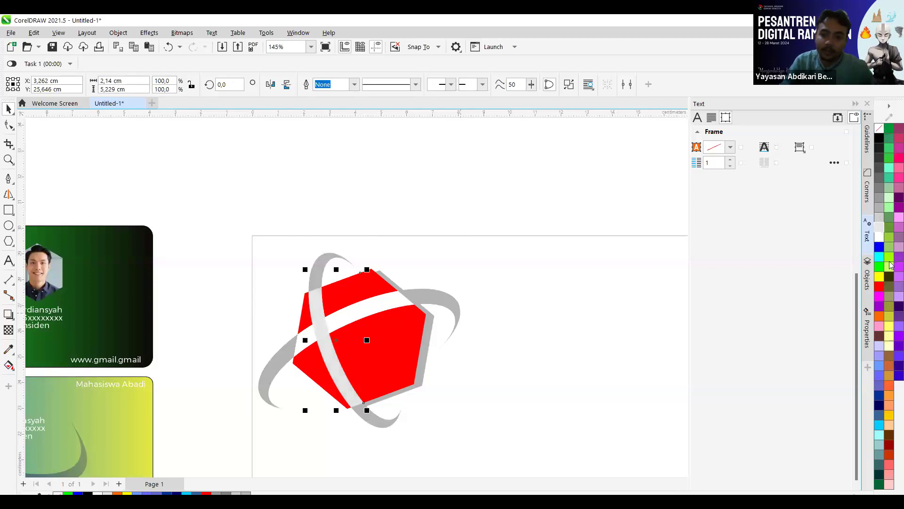
{"action": "left_click", "coordinate": [521, 332]}
{"action": "scroll", "coordinate": [522, 333], "scroll_direction": "down", "scroll_amount": 2}
{"action": "scroll", "coordinate": [532, 341], "scroll_direction": "down", "scroll_amount": 1}
{"action": "left_click_drag", "start_coordinate": [575, 258], "coordinate": [385, 377]}
{"action": "scroll", "coordinate": [650, 355], "scroll_direction": "up", "scroll_amount": 3}
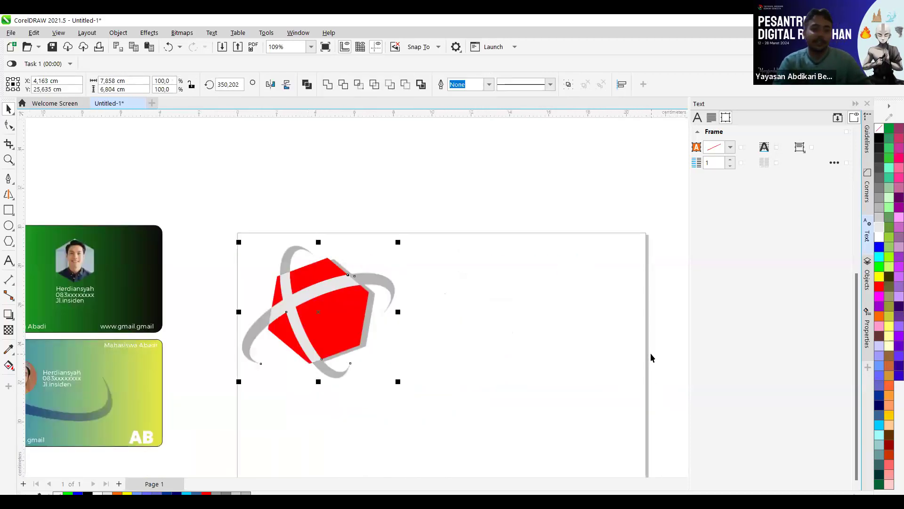
Add the text "Telkomsel" beside the emblem and enlarge it to about 54 pt
{"action": "left_click", "coordinate": [9, 261]}
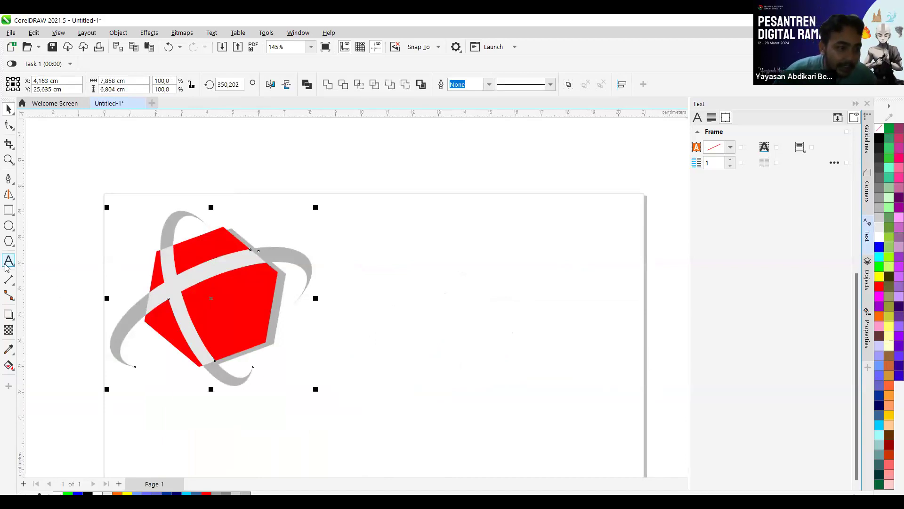
{"action": "left_click", "coordinate": [381, 315]}
{"action": "type", "text": "Tel"}
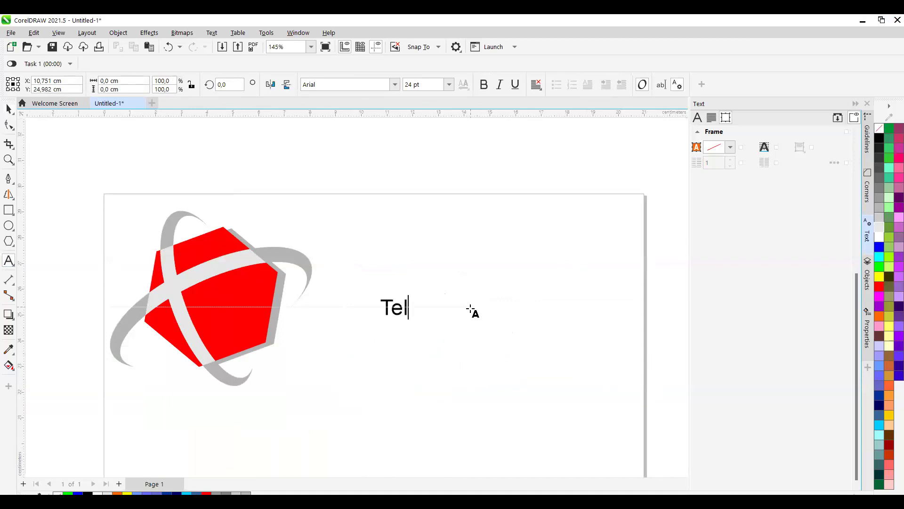
{"action": "type", "text": "komsel"}
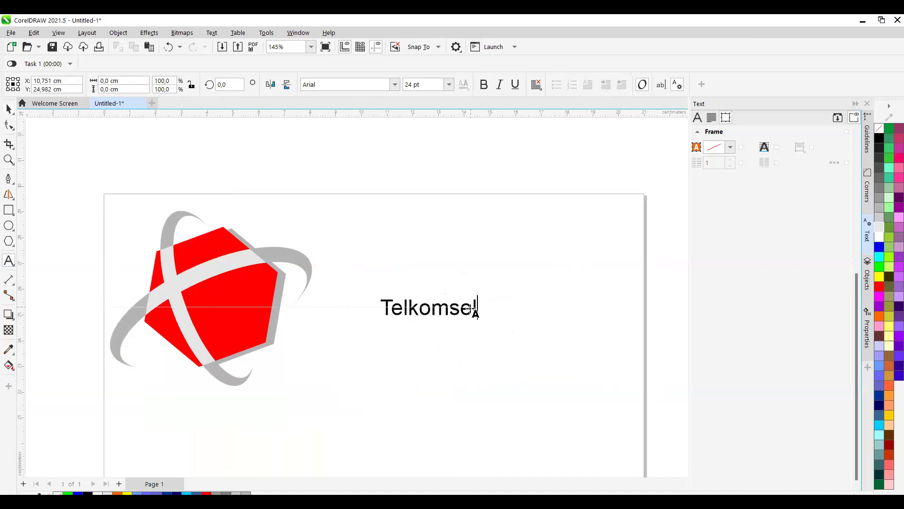
{"action": "left_click", "coordinate": [8, 109]}
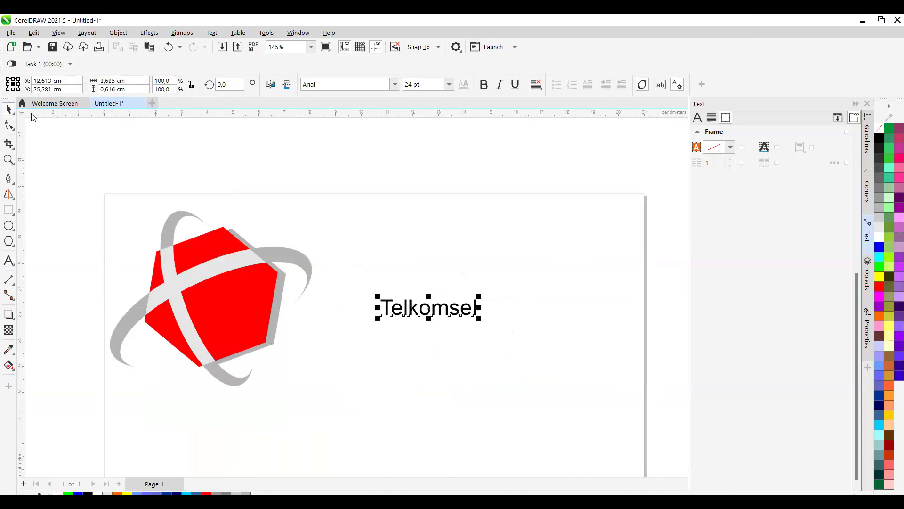
{"action": "left_click_drag", "start_coordinate": [479, 318], "coordinate": [585, 368]}
Set the font of the "Telkomsel" text to Arial Narrow Bold
{"action": "left_click", "coordinate": [396, 88]}
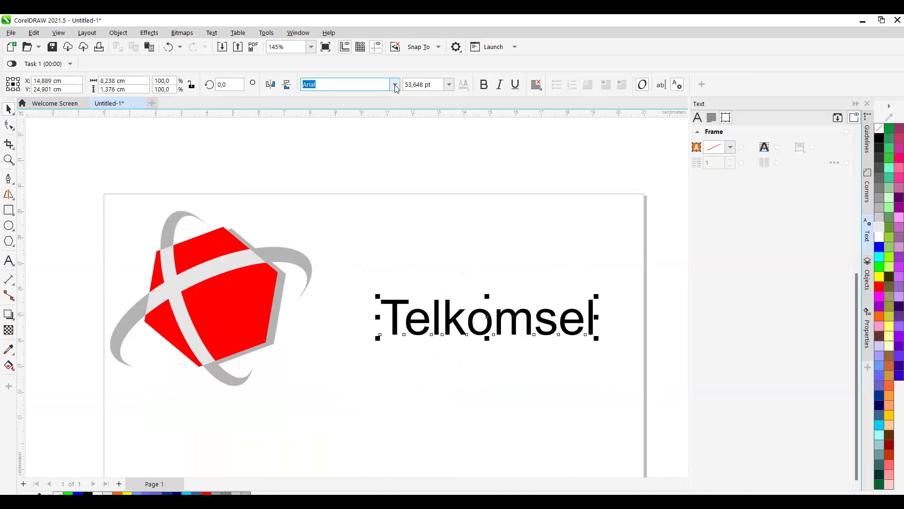
{"action": "left_click", "coordinate": [395, 85]}
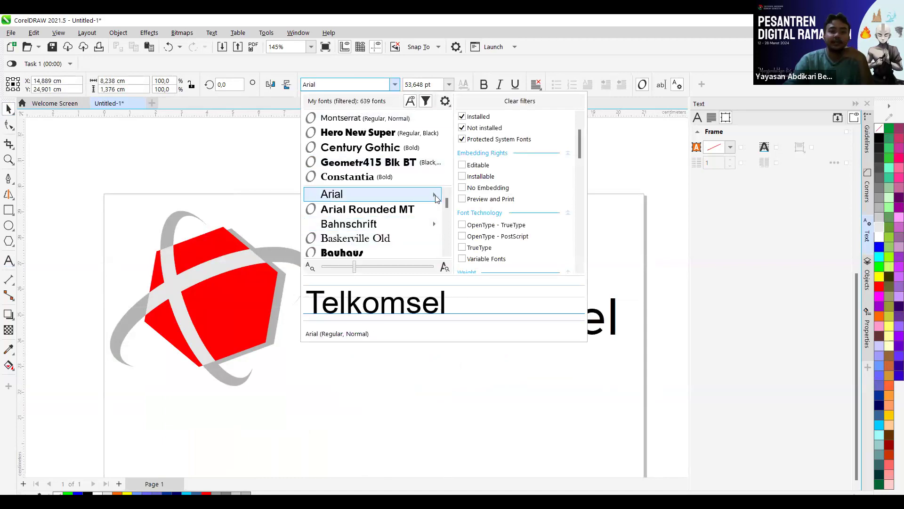
{"action": "left_click", "coordinate": [395, 85]}
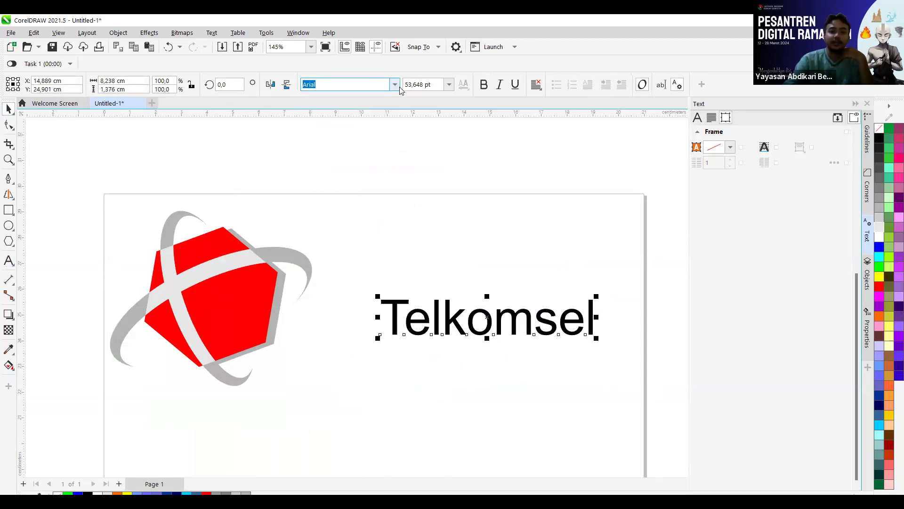
{"action": "left_click", "coordinate": [396, 87]}
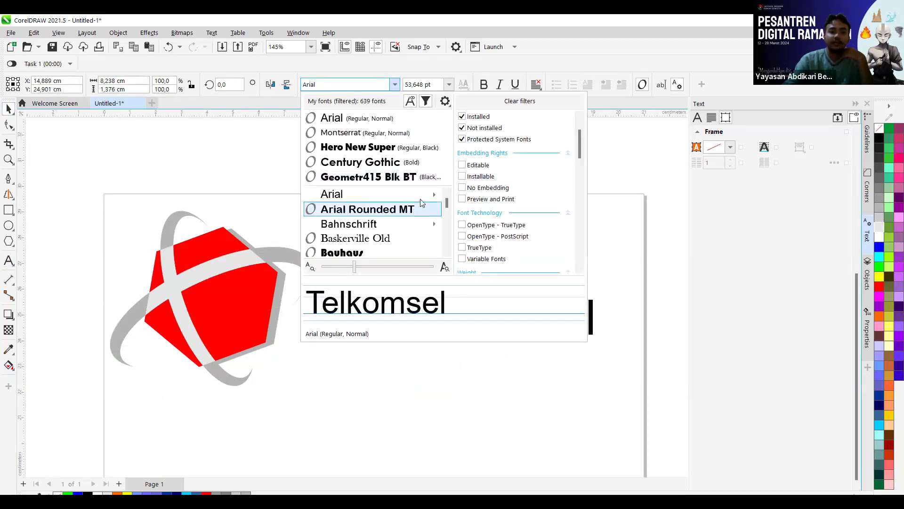
{"action": "mouse_move", "coordinate": [428, 200]}
{"action": "left_click", "coordinate": [503, 257]}
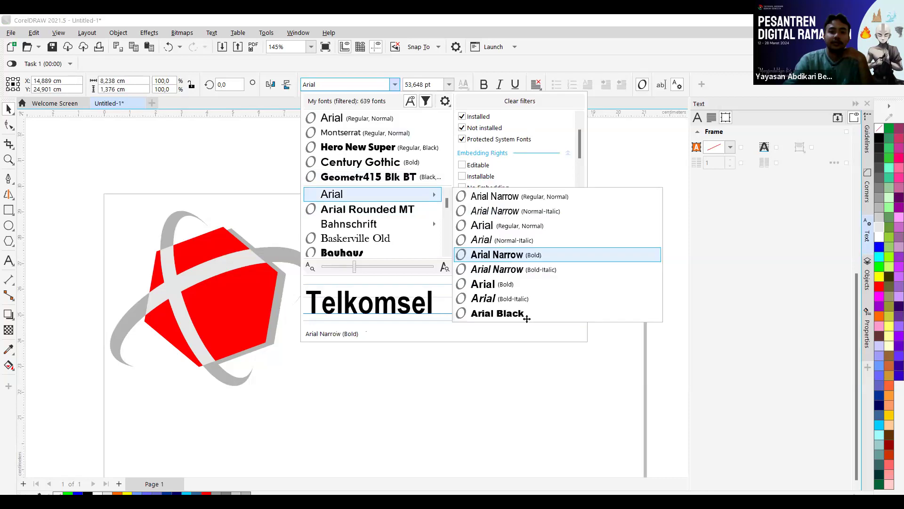
{"action": "scroll", "coordinate": [578, 340], "scroll_direction": "down", "scroll_amount": 1}
{"action": "scroll", "coordinate": [583, 354], "scroll_direction": "up", "scroll_amount": 1}
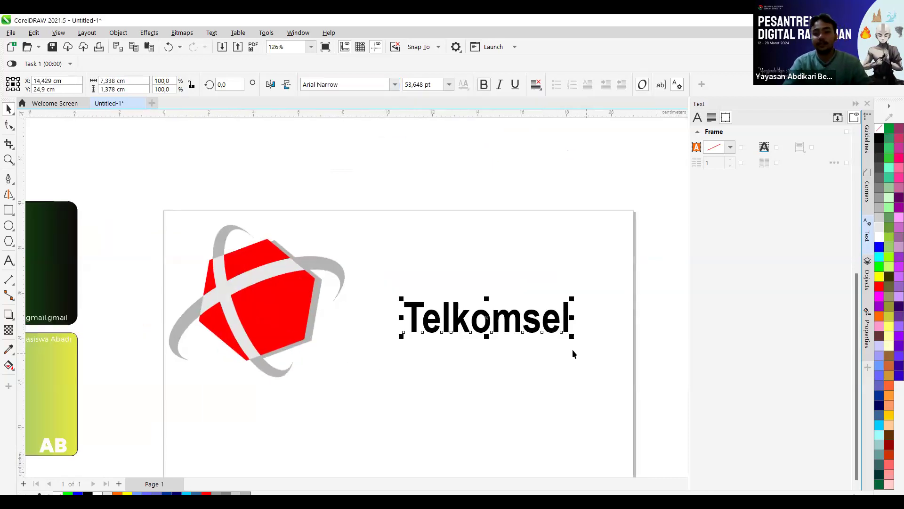
Enlarge the "Telkomsel" text to about 90 pt and italicize it, placing it beside the emblem
{"action": "left_click_drag", "start_coordinate": [574, 339], "coordinate": [626, 368]}
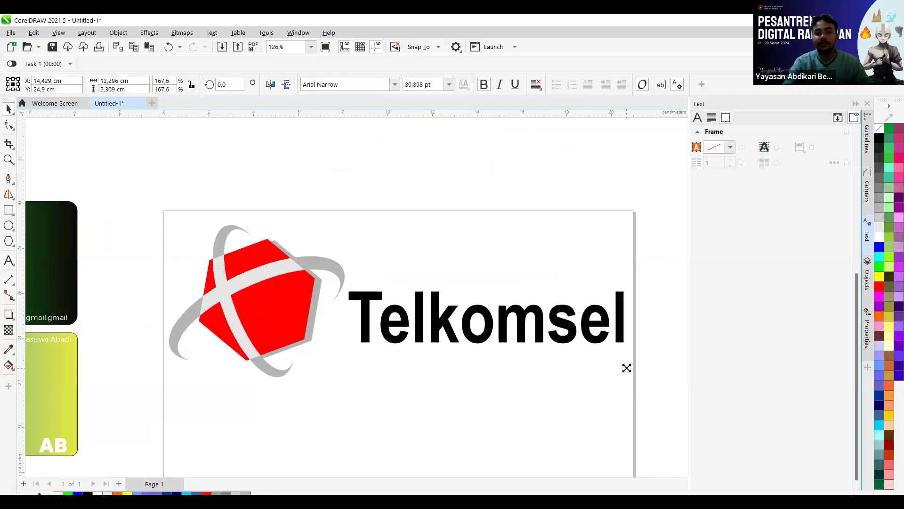
{"action": "left_click_drag", "start_coordinate": [566, 341], "coordinate": [565, 352]}
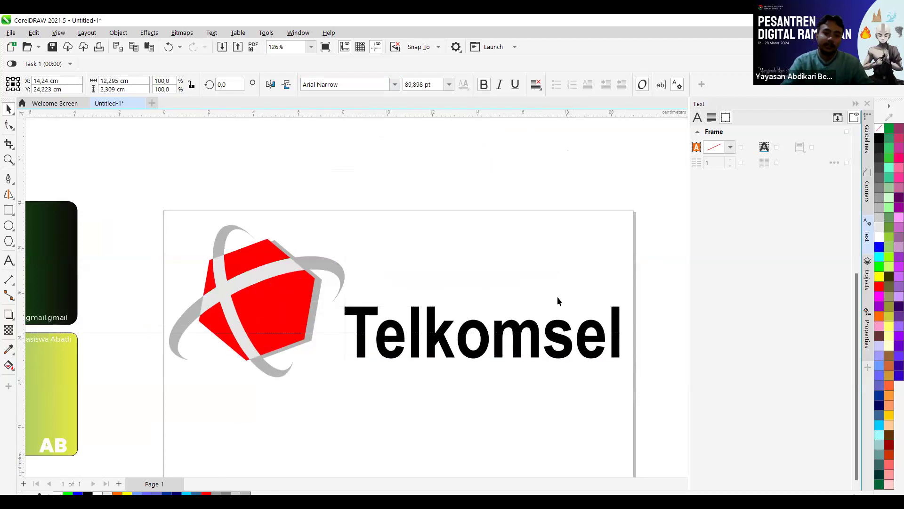
{"action": "left_click", "coordinate": [499, 84]}
{"action": "key", "text": "Escape"}
{"action": "mouse_move", "coordinate": [535, 325]}
{"action": "left_mouse_down"}
{"action": "mouse_move", "coordinate": [531, 303]}
{"action": "mouse_move", "coordinate": [521, 326]}
{"action": "mouse_move", "coordinate": [537, 311]}
{"action": "left_mouse_up"}
{"action": "left_click", "coordinate": [509, 219]}
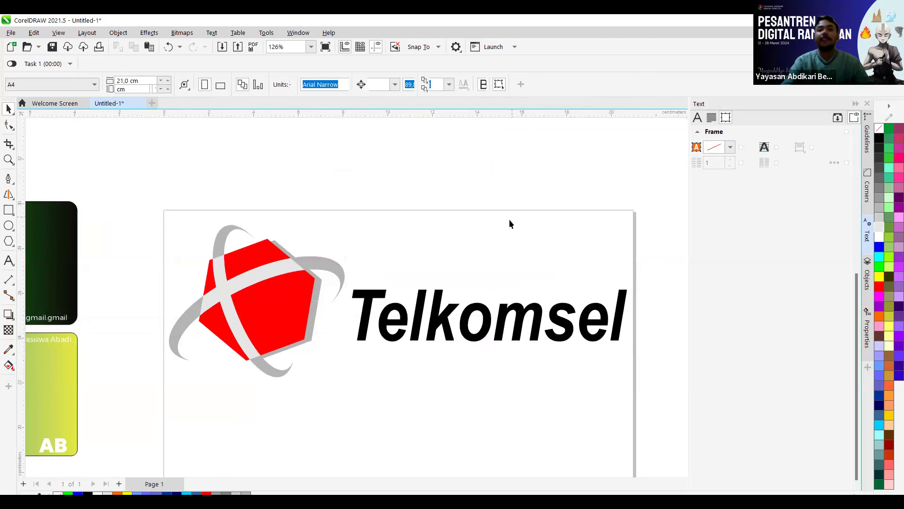
Select the whole emblem and nudge it slightly downward on the page
{"action": "scroll", "coordinate": [509, 219], "scroll_direction": "down", "scroll_amount": 3}
{"action": "scroll", "coordinate": [552, 249], "scroll_direction": "up", "scroll_amount": 1}
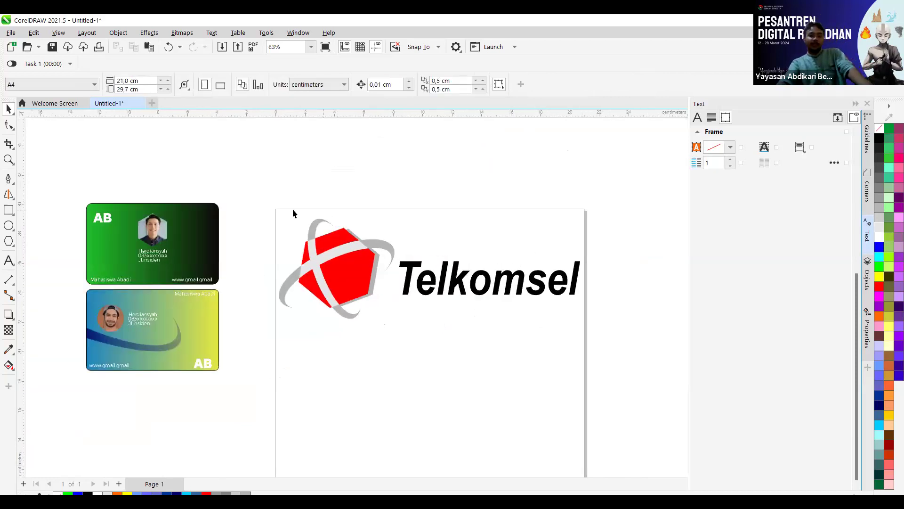
{"action": "left_click_drag", "start_coordinate": [256, 200], "coordinate": [408, 339]}
{"action": "key", "text": "Down"}
{"action": "key", "text": "Down"}
{"action": "key", "text": "Down"}
{"action": "key", "text": "Down"}
{"action": "key", "text": "Down"}
{"action": "key", "text": "Down"}
{"action": "key", "text": "Down"}
{"action": "key", "text": "Down"}
{"action": "key", "text": "Down"}
{"action": "key", "text": "Down"}
{"action": "key", "text": "Down"}
{"action": "key", "text": "Down"}
{"action": "key", "text": "Down"}
{"action": "key", "text": "Down"}
{"action": "key", "text": "Down"}
{"action": "key", "text": "Down"}
{"action": "key", "text": "Down"}
{"action": "key", "text": "Down"}
{"action": "key", "text": "Down"}
{"action": "key", "text": "Down"}
Nudge the "Telkomsel" text slightly down and left, closer to the emblem
{"action": "left_click", "coordinate": [503, 289]}
{"action": "left_click", "coordinate": [511, 272]}
{"action": "key", "text": "Down"}
{"action": "key", "text": "Down"}
{"action": "key", "text": "Down"}
{"action": "key", "text": "Down"}
{"action": "key", "text": "Down"}
{"action": "key", "text": "Down"}
{"action": "key", "text": "Down"}
{"action": "key", "text": "Down"}
{"action": "key", "text": "Down"}
{"action": "key", "text": "Down"}
{"action": "key", "text": "Down"}
{"action": "key", "text": "Down"}
{"action": "key", "text": "Down"}
{"action": "key", "text": "Down"}
{"action": "key", "text": "Down"}
{"action": "key", "text": "Down"}
{"action": "key", "text": "Left"}
{"action": "key", "text": "Left"}
{"action": "key", "text": "Left"}
{"action": "key", "text": "Left"}
{"action": "key", "text": "Left"}
{"action": "key", "text": "Left"}
{"action": "key", "text": "Left"}
{"action": "key", "text": "Left"}
{"action": "key", "text": "Left"}
{"action": "key", "text": "Left"}
{"action": "key", "text": "Left"}
{"action": "key", "text": "Left"}
{"action": "key", "text": "Left"}
{"action": "key", "text": "Left"}
{"action": "key", "text": "Left"}
{"action": "key", "text": "Left"}
{"action": "key", "text": "Left"}
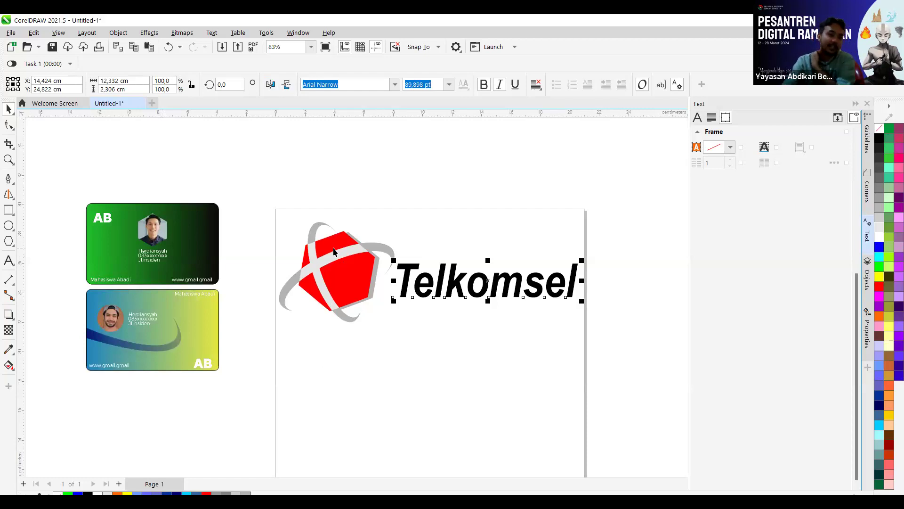
{"action": "left_click", "coordinate": [518, 218]}
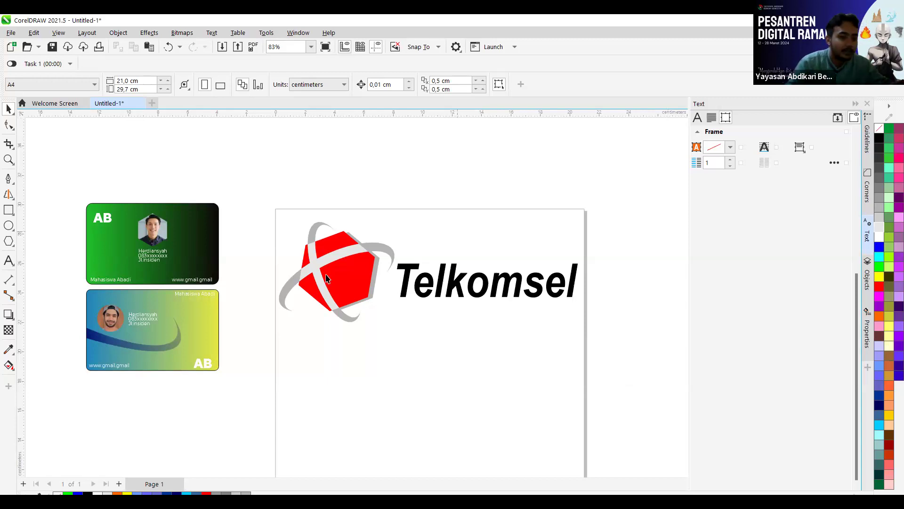
{"action": "left_click_drag", "start_coordinate": [59, 178], "coordinate": [256, 411]}
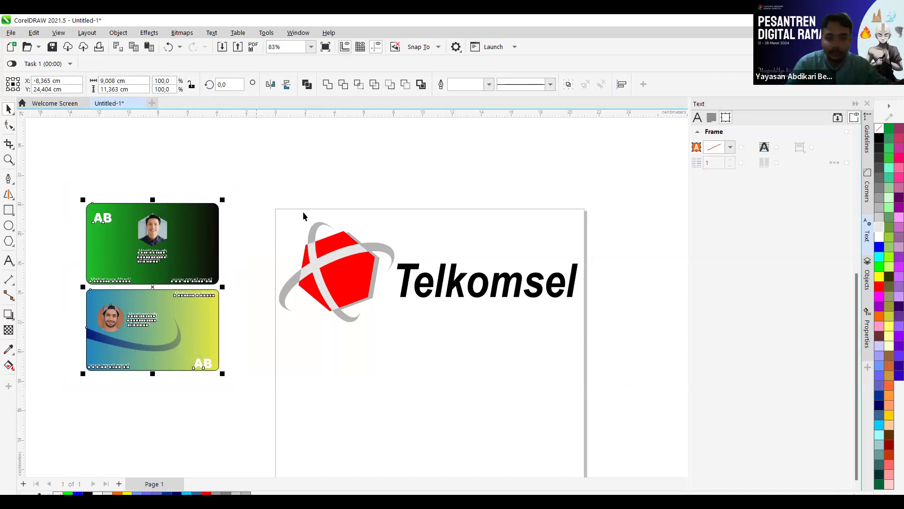
{"action": "left_click", "coordinate": [332, 192]}
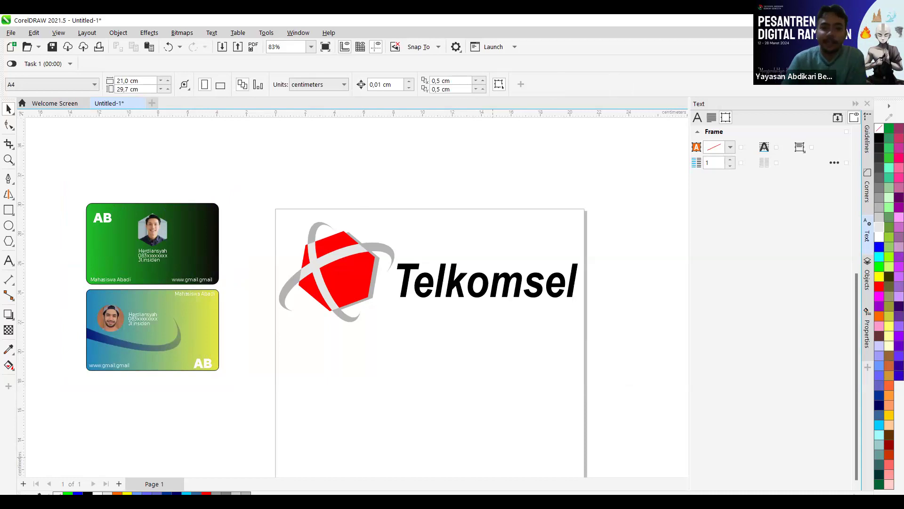
{"action": "left_click_drag", "start_coordinate": [270, 165], "coordinate": [636, 355]}
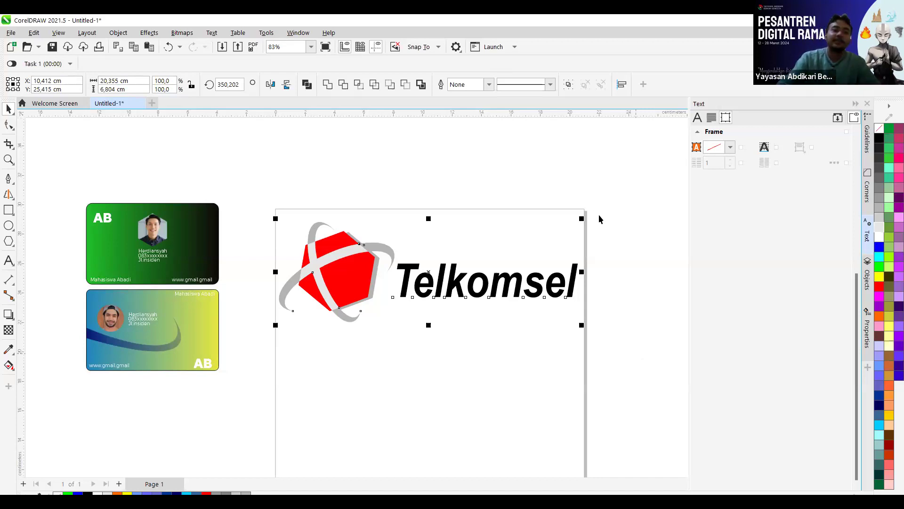
{"action": "left_click", "coordinate": [343, 76]}
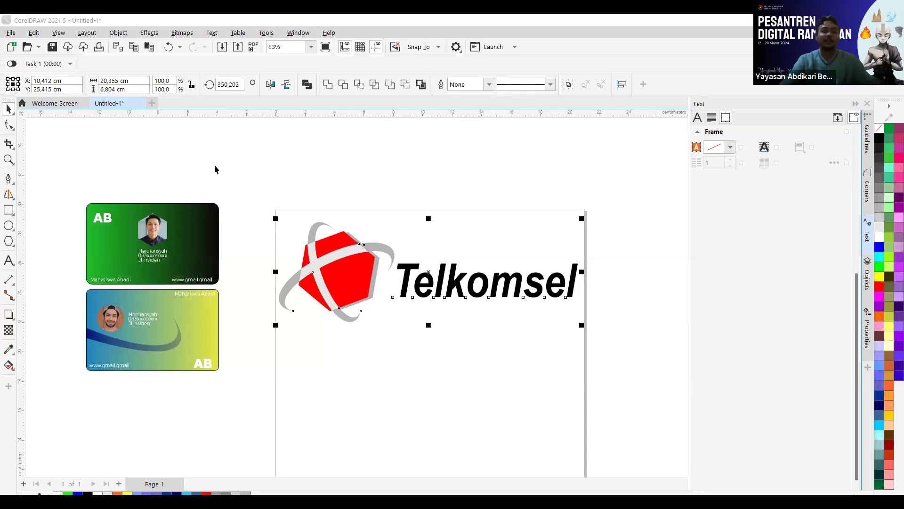
Draw an ellipse about 19.5 cm wide above the page and stretch its height to about 13 cm
{"action": "left_click", "coordinate": [9, 226]}
{"action": "scroll", "coordinate": [404, 347], "scroll_direction": "down", "scroll_amount": 3}
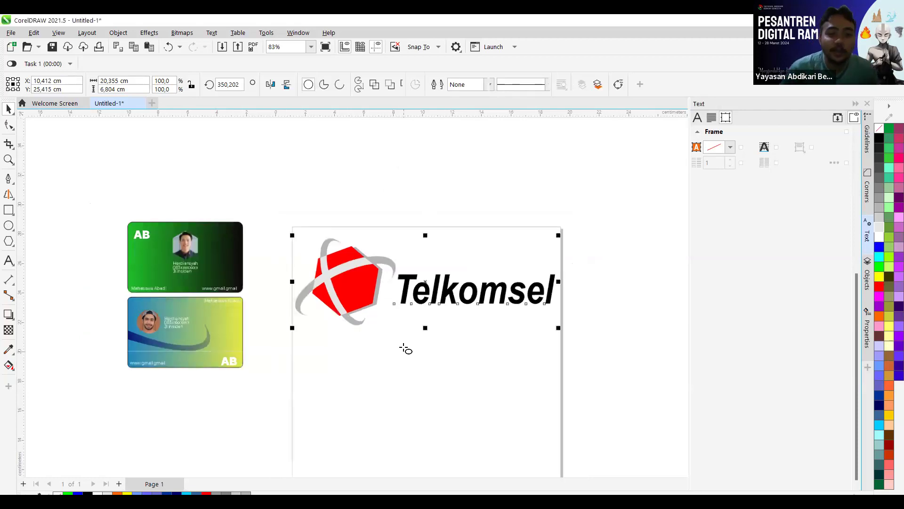
{"action": "left_click_drag", "start_coordinate": [333, 143], "coordinate": [495, 248]}
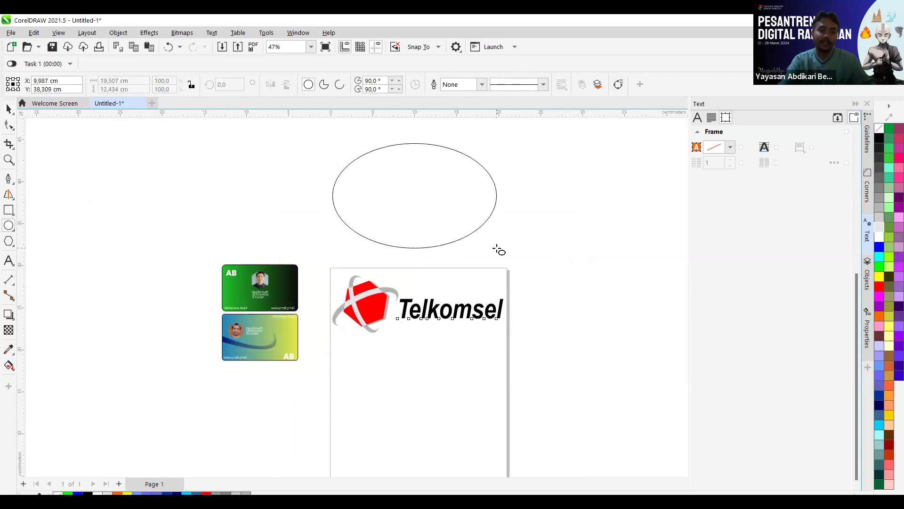
{"action": "key", "text": "space"}
{"action": "left_click_drag", "start_coordinate": [414, 140], "coordinate": [415, 135]}
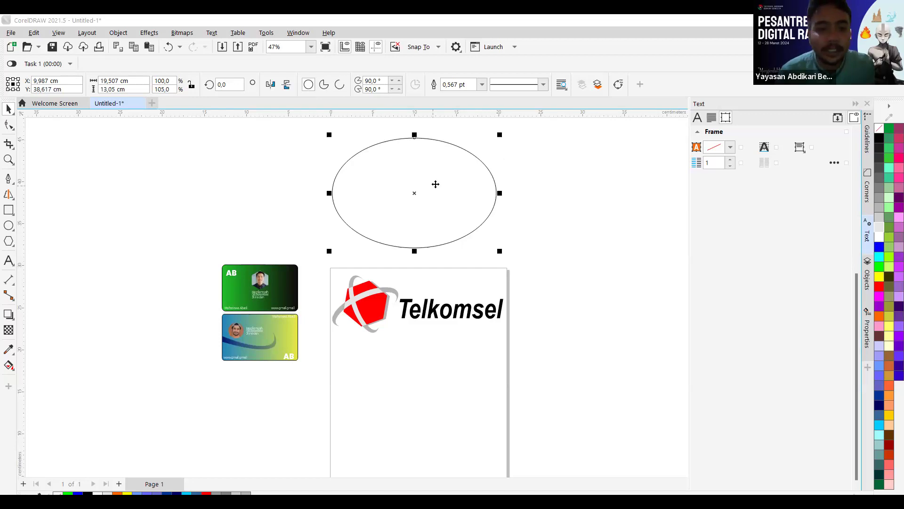
Move the ellipse into the empty area above and to the right of the logo
{"action": "scroll", "coordinate": [458, 191], "scroll_direction": "up", "scroll_amount": 1}
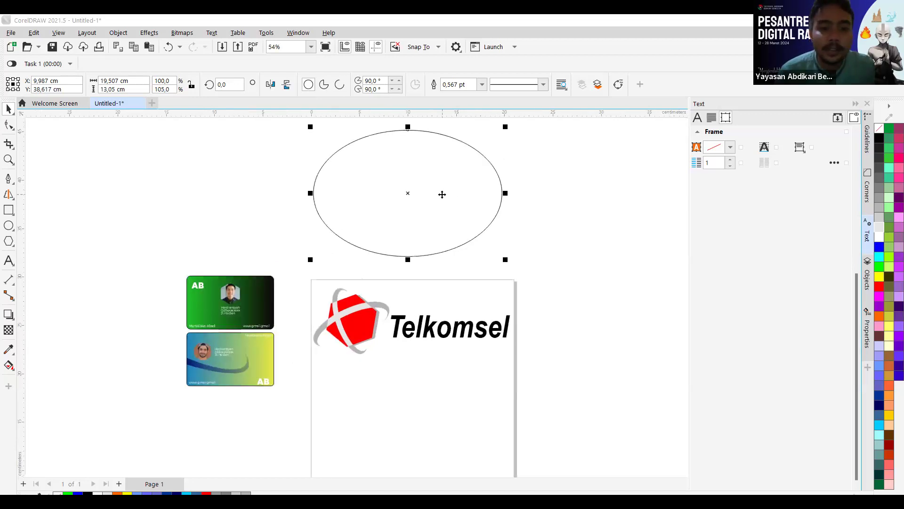
{"action": "left_click_drag", "start_coordinate": [446, 198], "coordinate": [476, 193]}
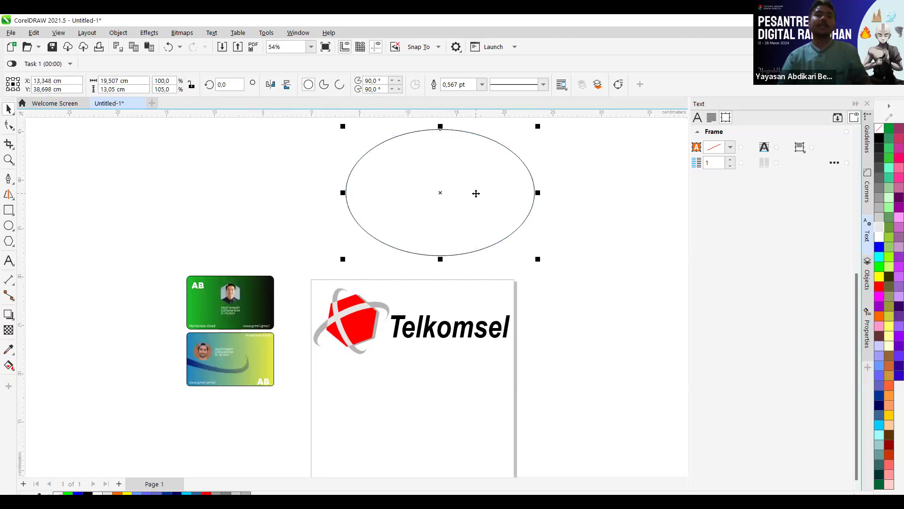
{"action": "left_click_drag", "start_coordinate": [476, 194], "coordinate": [601, 214]}
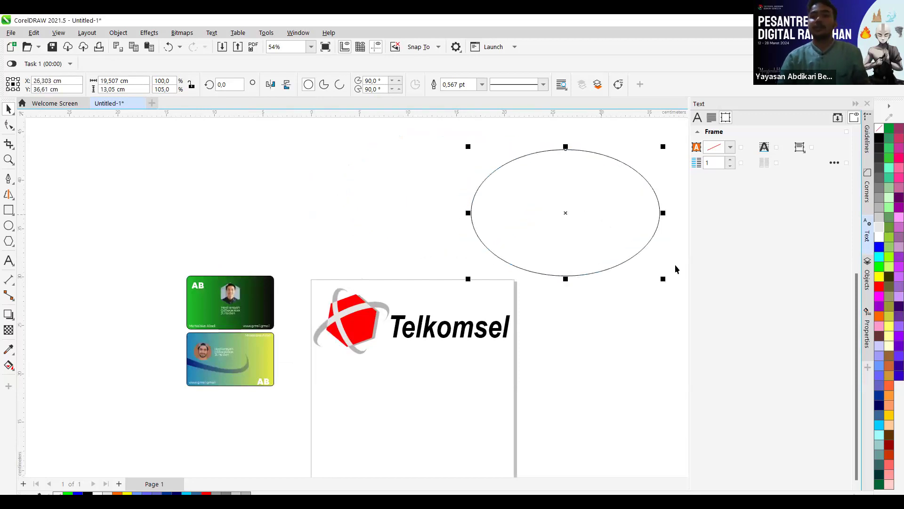
{"action": "left_click_drag", "start_coordinate": [596, 227], "coordinate": [565, 214]}
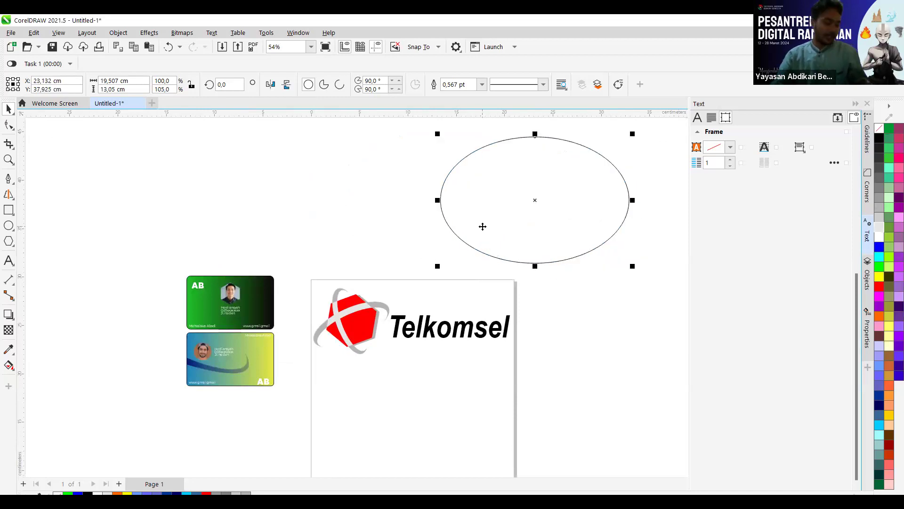
{"action": "scroll", "coordinate": [419, 306], "scroll_direction": "up", "scroll_amount": 2}
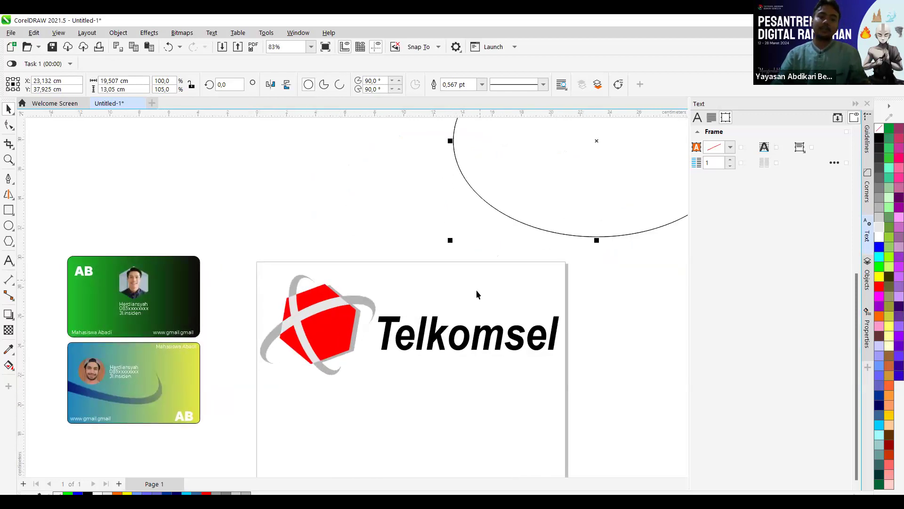
{"action": "scroll", "coordinate": [478, 295], "scroll_direction": "down", "scroll_amount": 2}
{"action": "scroll", "coordinate": [639, 244], "scroll_direction": "up", "scroll_amount": 1}
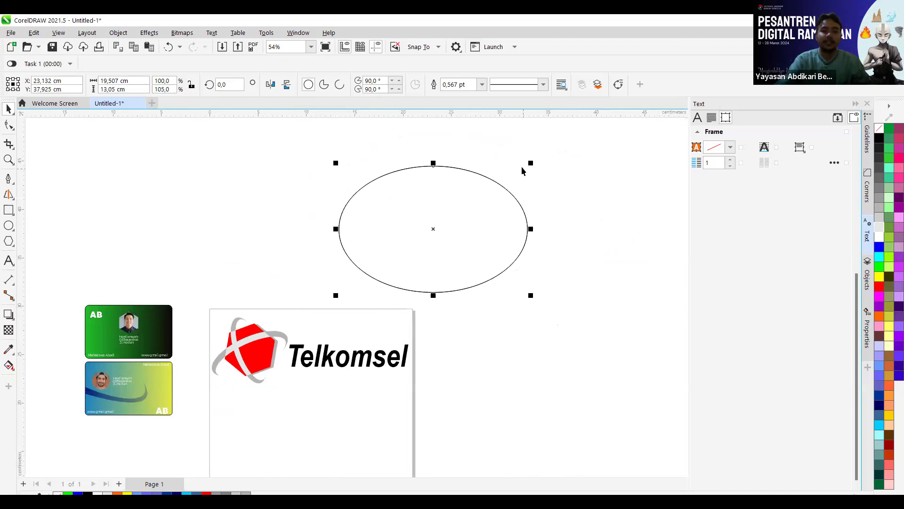
Create a smaller copy of the ellipse inside it, about 18.2 cm wide and 10.8 cm high, with the top edges touching
{"action": "left_click_drag", "start_coordinate": [434, 295], "coordinate": [462, 273]}
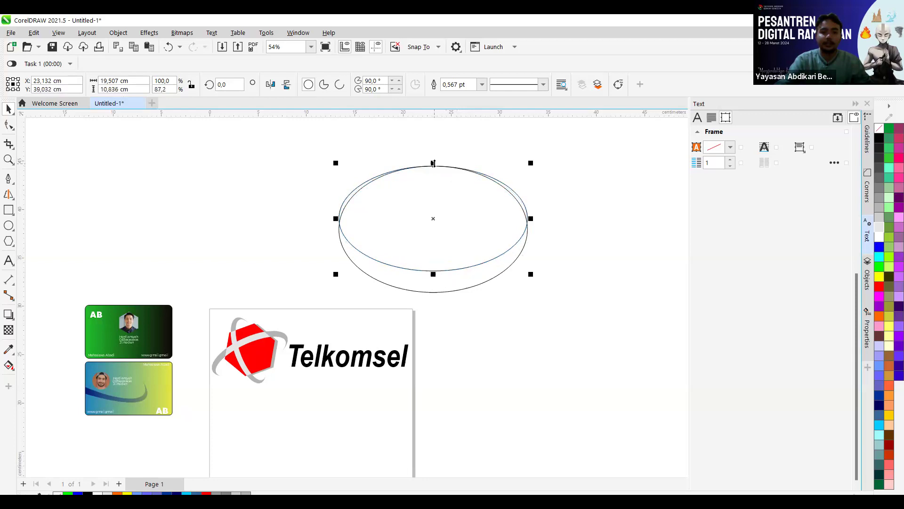
{"action": "left_click_drag", "start_coordinate": [529, 216], "coordinate": [519, 245]}
{"action": "scroll", "coordinate": [521, 186], "scroll_direction": "up", "scroll_amount": 2}
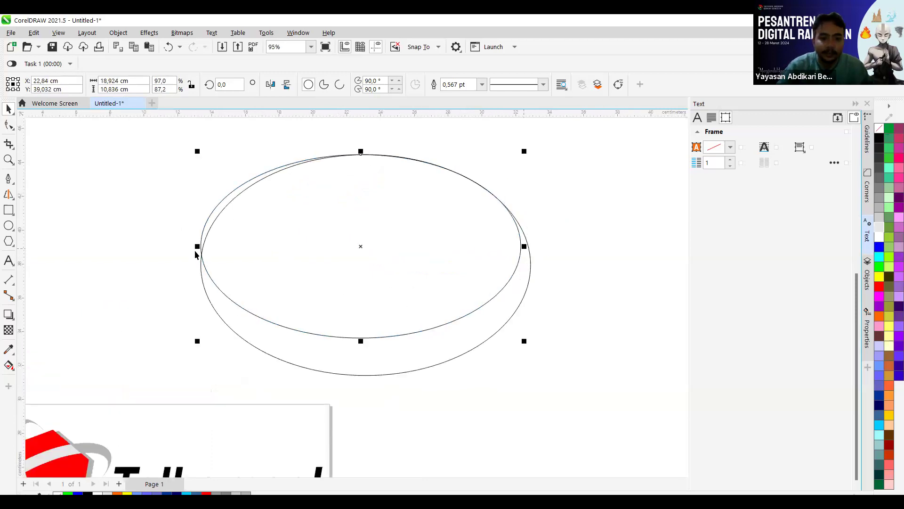
{"action": "left_click_drag", "start_coordinate": [196, 247], "coordinate": [210, 250]}
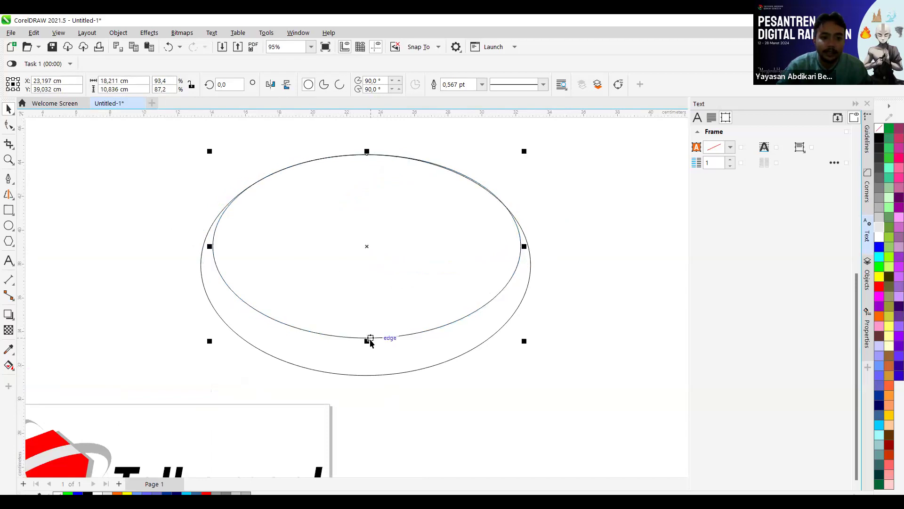
Shrink the inner ellipse to about 16.3 cm wide and 8.6 cm high for a thicker crescent
{"action": "left_click", "coordinate": [368, 338]}
{"action": "left_click_drag", "start_coordinate": [368, 338], "coordinate": [367, 303]}
{"action": "left_click", "coordinate": [369, 339]}
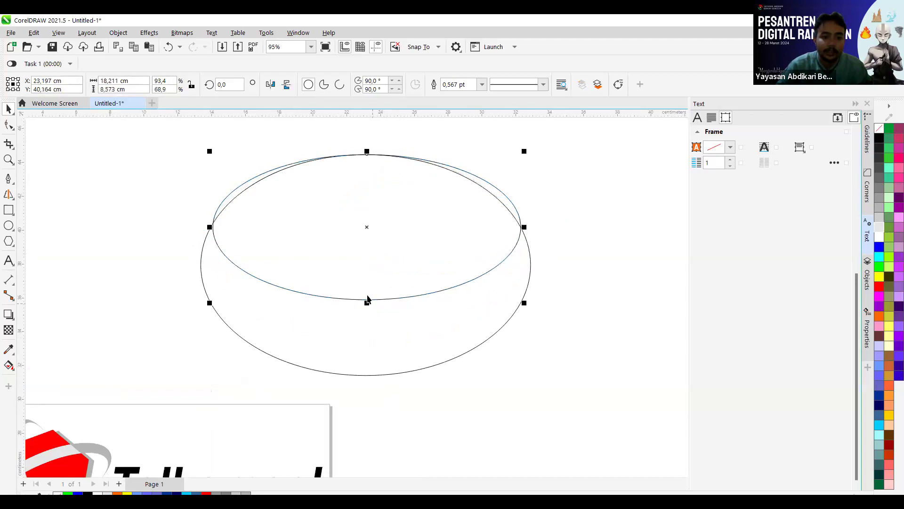
{"action": "left_click_drag", "start_coordinate": [212, 227], "coordinate": [225, 227]}
{"action": "left_click_drag", "start_coordinate": [524, 227], "coordinate": [510, 231]}
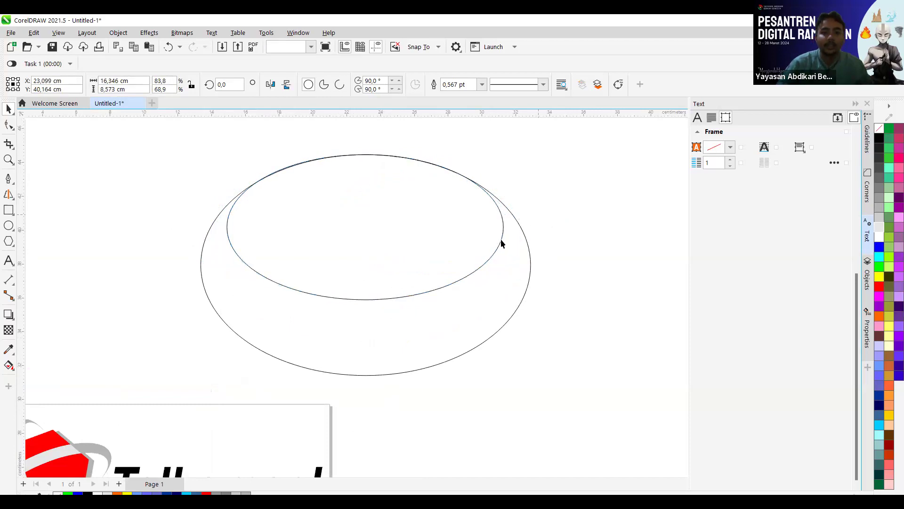
{"action": "key", "text": "Escape"}
{"action": "scroll", "coordinate": [485, 240], "scroll_direction": "down", "scroll_amount": 2}
{"action": "scroll", "coordinate": [462, 265], "scroll_direction": "down", "scroll_amount": 1}
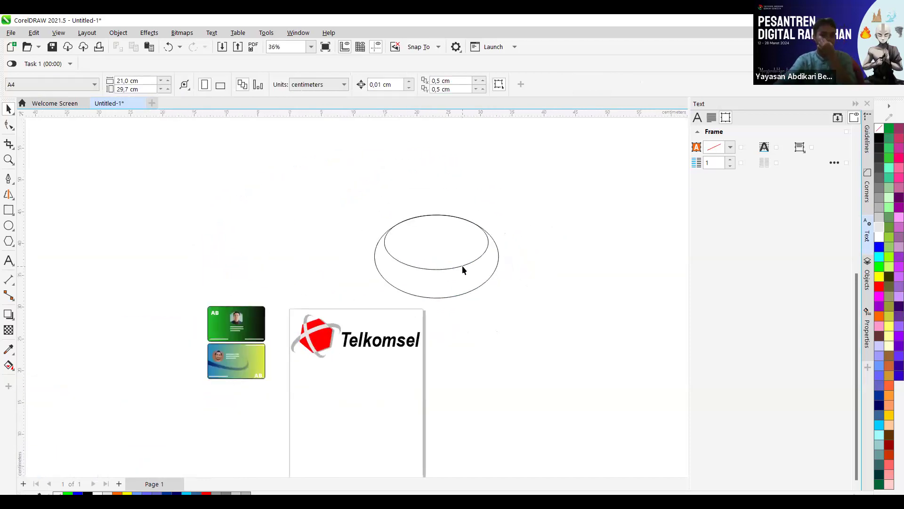
{"action": "scroll", "coordinate": [457, 250], "scroll_direction": "down", "scroll_amount": 1}
{"action": "scroll", "coordinate": [457, 251], "scroll_direction": "up", "scroll_amount": 2}
{"action": "scroll", "coordinate": [456, 250], "scroll_direction": "up", "scroll_amount": 1}
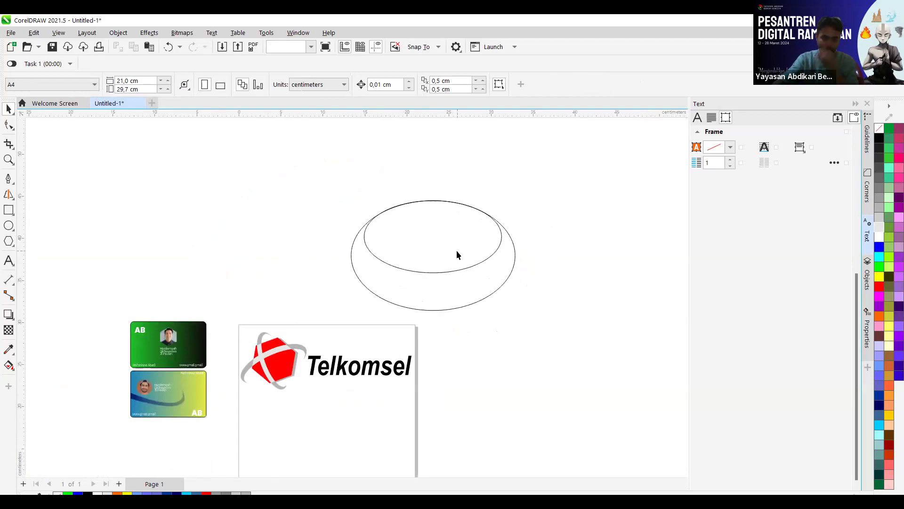
Increase the inner ellipse's height to about 11.9 cm, keeping its top on the outer ellipse
{"action": "left_click", "coordinate": [432, 272]}
{"action": "left_click_drag", "start_coordinate": [431, 271], "coordinate": [435, 305]}
{"action": "left_click_drag", "start_coordinate": [431, 226], "coordinate": [436, 201]}
{"action": "scroll", "coordinate": [558, 258], "scroll_direction": "down", "scroll_amount": 1}
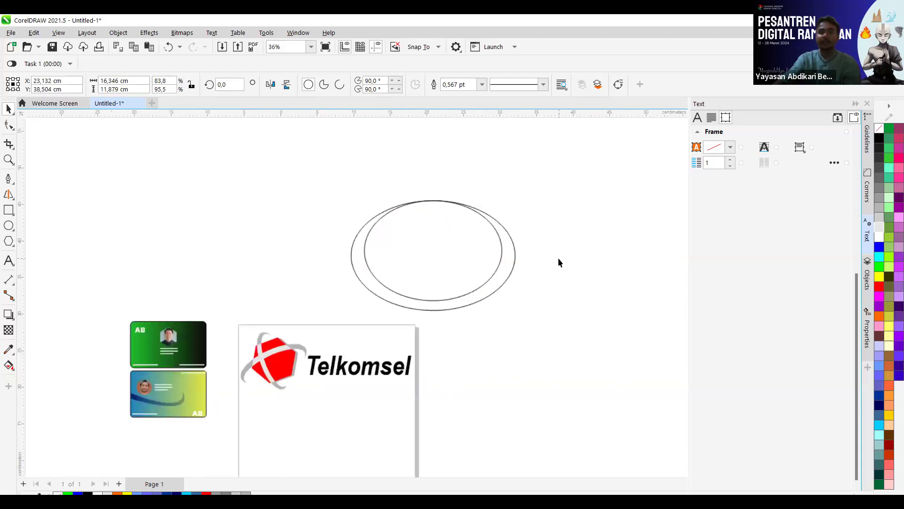
{"action": "scroll", "coordinate": [504, 249], "scroll_direction": "up", "scroll_amount": 1}
{"action": "scroll", "coordinate": [408, 216], "scroll_direction": "down", "scroll_amount": 1}
{"action": "scroll", "coordinate": [409, 216], "scroll_direction": "up", "scroll_amount": 2}
{"action": "scroll", "coordinate": [408, 215], "scroll_direction": "down", "scroll_amount": 2}
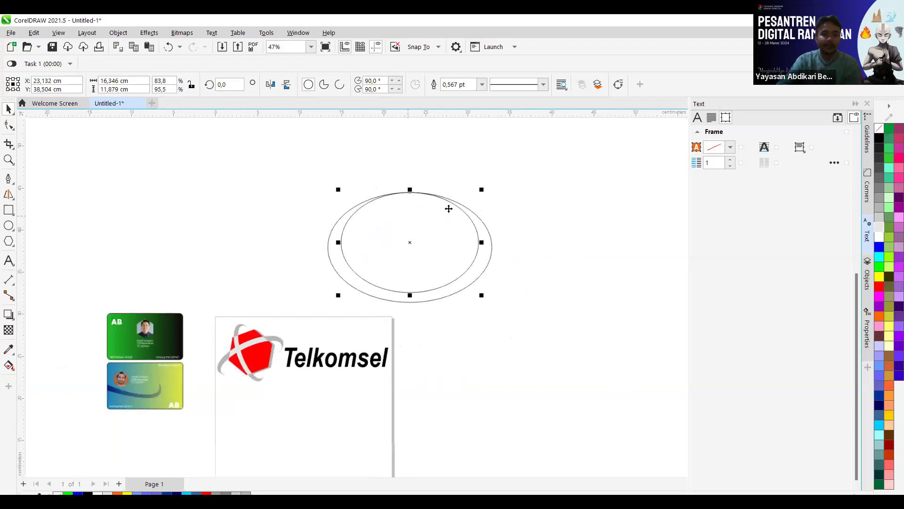
{"action": "scroll", "coordinate": [511, 249], "scroll_direction": "up", "scroll_amount": 1}
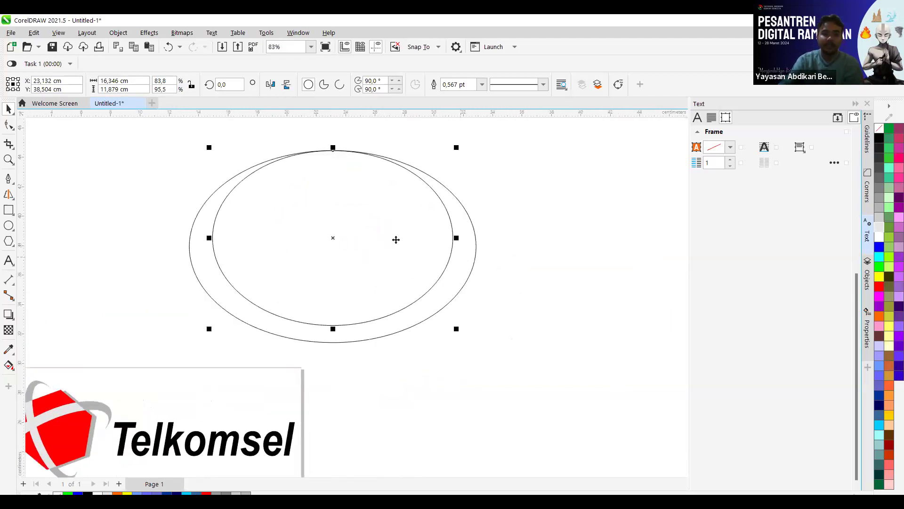
Resize the inner ellipse to about 18.5 cm wide and 11.5 cm high, keeping its top on the outer ellipse
{"action": "mouse_move", "coordinate": [333, 330]}
{"action": "left_mouse_down"}
{"action": "mouse_move", "coordinate": [332, 344]}
{"action": "mouse_move", "coordinate": [333, 319]}
{"action": "left_mouse_up"}
{"action": "left_click_drag", "start_coordinate": [454, 235], "coordinate": [473, 241]}
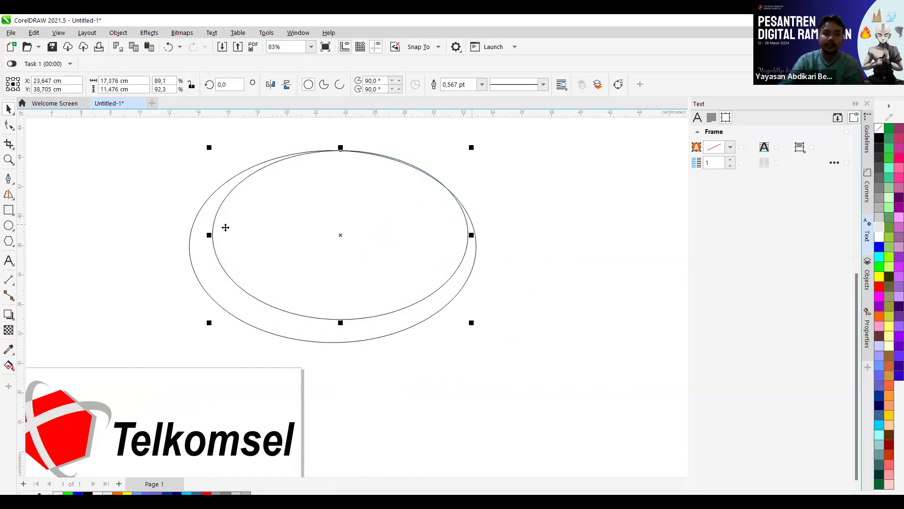
{"action": "left_click_drag", "start_coordinate": [209, 234], "coordinate": [192, 240]}
{"action": "scroll", "coordinate": [538, 225], "scroll_direction": "down", "scroll_amount": 5}
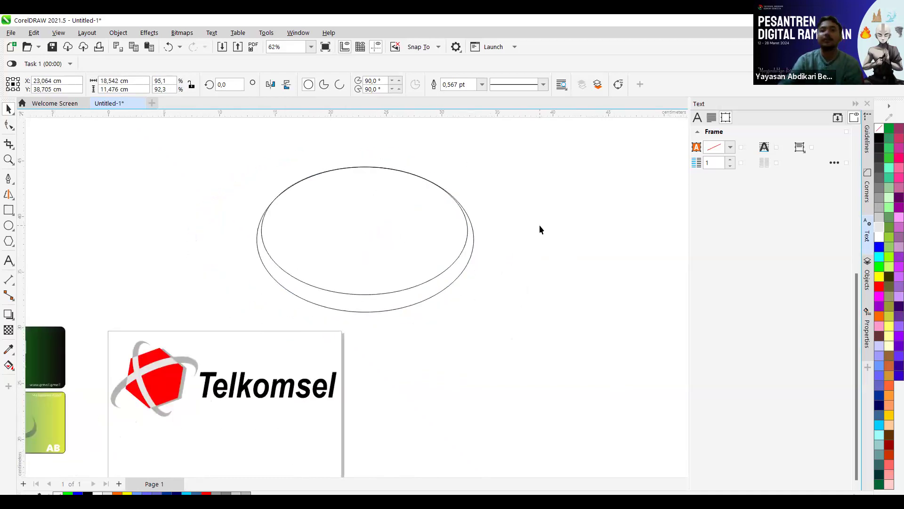
{"action": "left_click", "coordinate": [539, 225]}
{"action": "scroll", "coordinate": [476, 205], "scroll_direction": "up", "scroll_amount": 2}
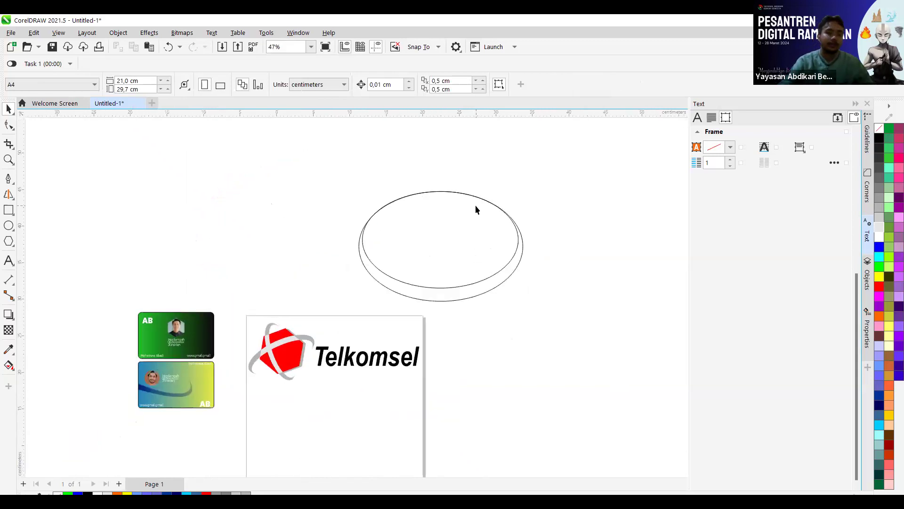
Draw another ellipse about 21.1 cm wide and 11.9 cm high above the business cards
{"action": "left_click", "coordinate": [9, 225]}
{"action": "left_click_drag", "start_coordinate": [118, 166], "coordinate": [295, 266]}
{"action": "left_click", "coordinate": [9, 109]}
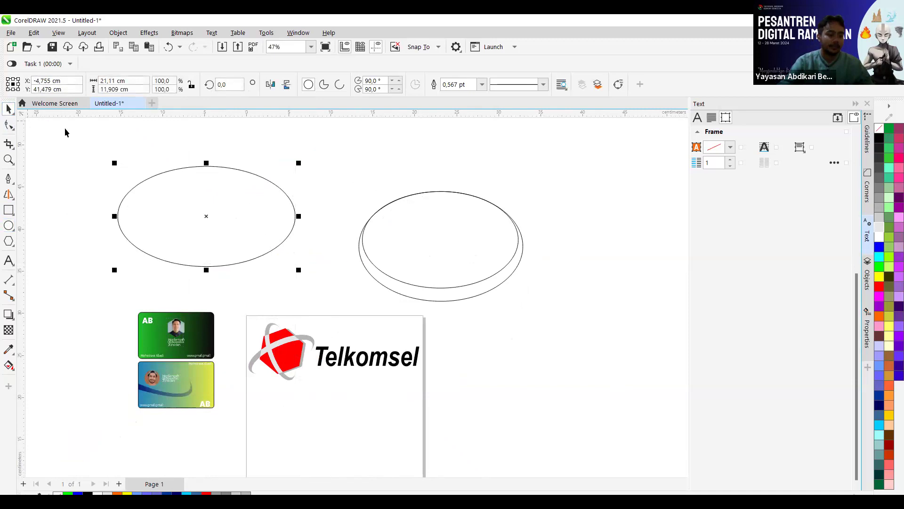
Place a same-size copy of the new ellipse slightly above the original so the two overlap
{"action": "left_click_drag", "start_coordinate": [237, 198], "coordinate": [256, 216]}
{"action": "left_click", "coordinate": [259, 250], "text": "shift"}
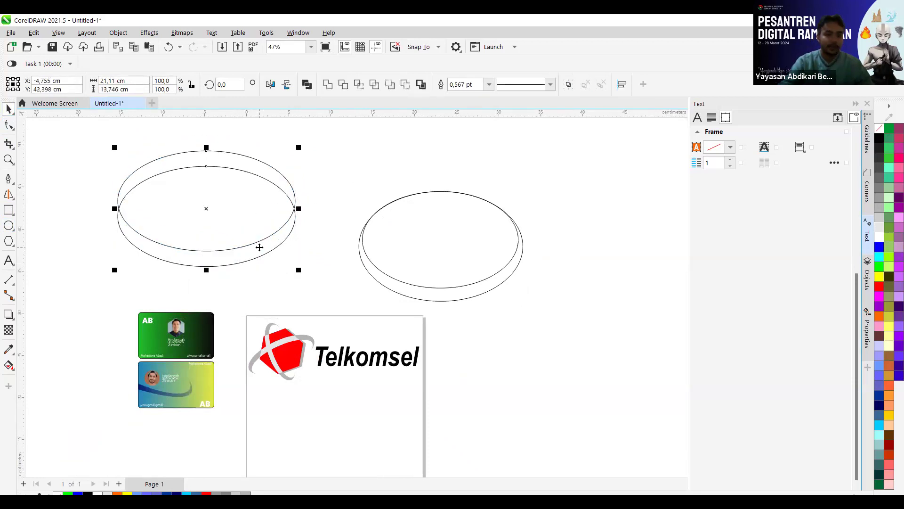
{"action": "left_click", "coordinate": [340, 203]}
{"action": "scroll", "coordinate": [383, 191], "scroll_direction": "down", "scroll_amount": 1}
{"action": "scroll", "coordinate": [383, 190], "scroll_direction": "up", "scroll_amount": 1}
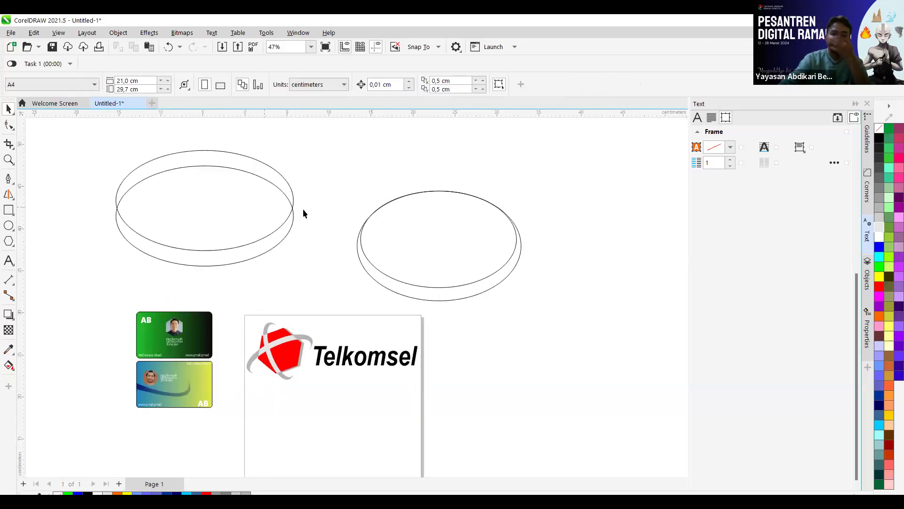
Trim the lower of the two overlapping same-size ellipses with the upper one, then delete the upper ellipse to leave a crescent
{"action": "scroll", "coordinate": [293, 200], "scroll_direction": "up", "scroll_amount": 2}
{"action": "scroll", "coordinate": [312, 177], "scroll_direction": "down", "scroll_amount": 1}
{"action": "left_click_drag", "start_coordinate": [89, 271], "coordinate": [46, 271]}
{"action": "left_click_drag", "start_coordinate": [53, 132], "coordinate": [277, 233]}
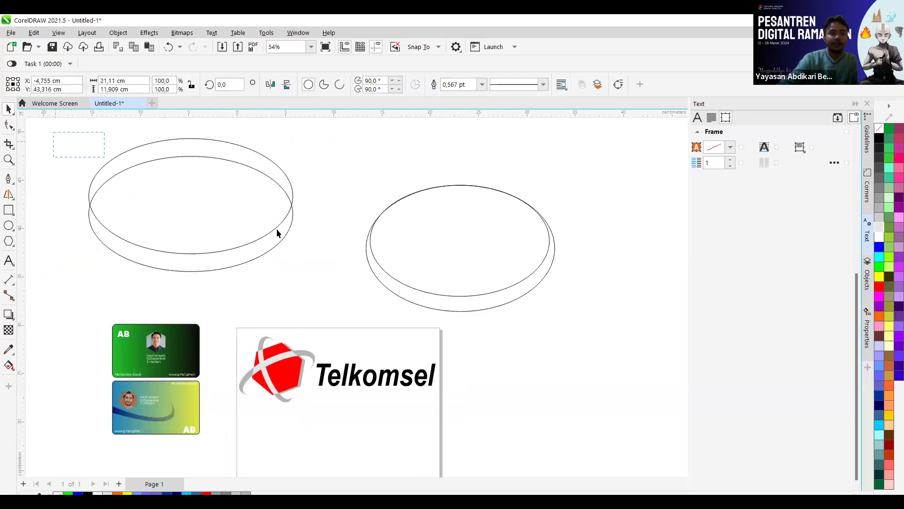
{"action": "left_click_drag", "start_coordinate": [361, 278], "coordinate": [361, 278]}
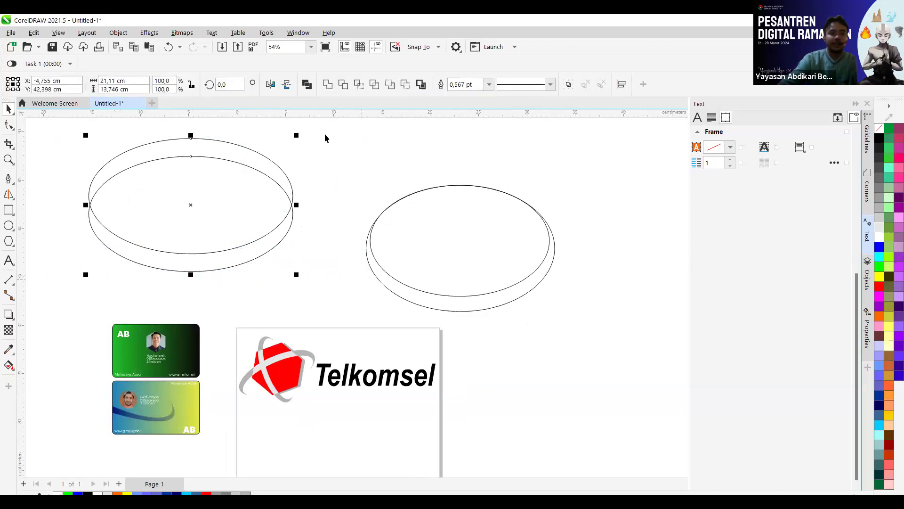
{"action": "left_click", "coordinate": [346, 90]}
{"action": "left_click_drag", "start_coordinate": [225, 190], "coordinate": [502, 157]}
{"action": "left_click", "coordinate": [441, 145]}
{"action": "key", "text": "Delete"}
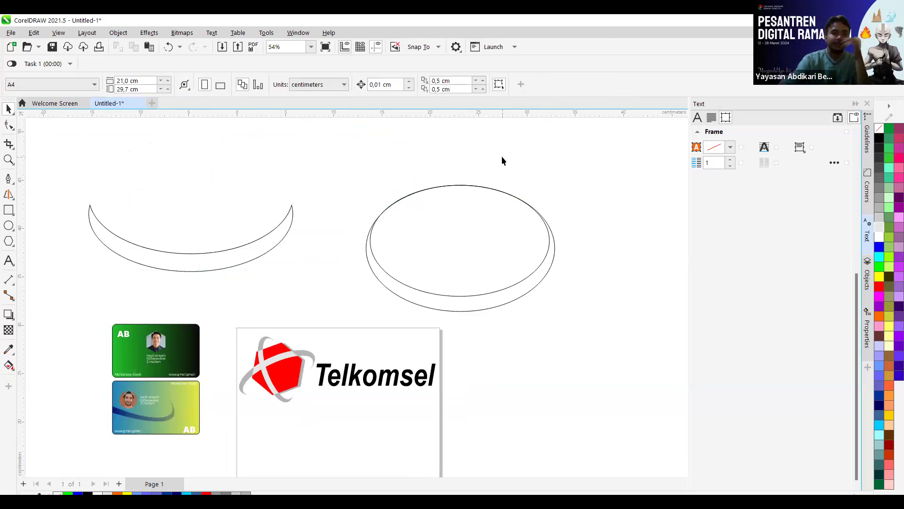
Scale the crescent to about 38.6%, rotate it to about 275.8°, and place it over the logo's upright ring
{"action": "left_click", "coordinate": [253, 244]}
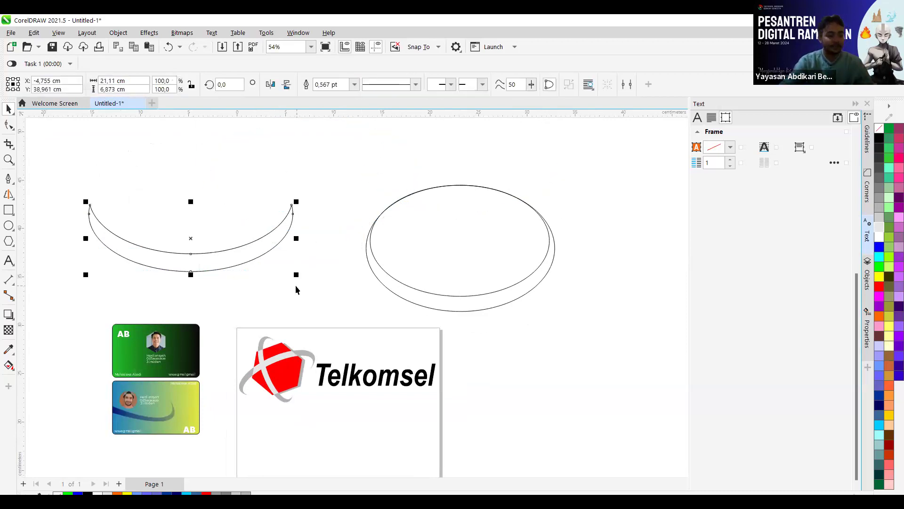
{"action": "left_click_drag", "start_coordinate": [296, 274], "coordinate": [241, 384]}
{"action": "left_click", "coordinate": [329, 317]}
{"action": "left_click_drag", "start_coordinate": [251, 311], "coordinate": [267, 357]}
{"action": "scroll", "coordinate": [265, 383], "scroll_direction": "up", "scroll_amount": 1}
{"action": "left_click_drag", "start_coordinate": [311, 287], "coordinate": [291, 341]}
{"action": "left_click_drag", "start_coordinate": [261, 391], "coordinate": [267, 358]}
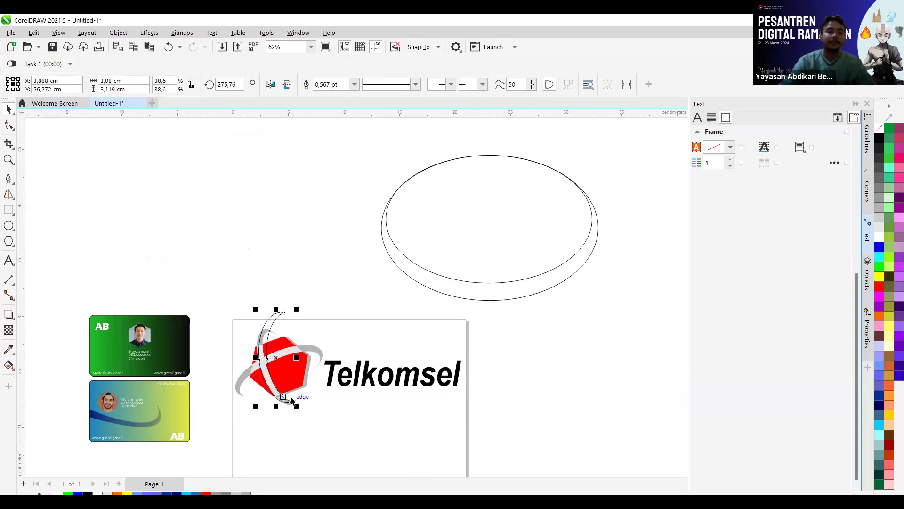
Delete the crescent from the logo and the remaining pair of nested ellipses above the page
{"action": "key", "text": "Delete"}
{"action": "left_click", "coordinate": [458, 264]}
{"action": "key", "text": "Delete"}
{"action": "left_click", "coordinate": [459, 265]}
{"action": "key", "text": "Delete"}
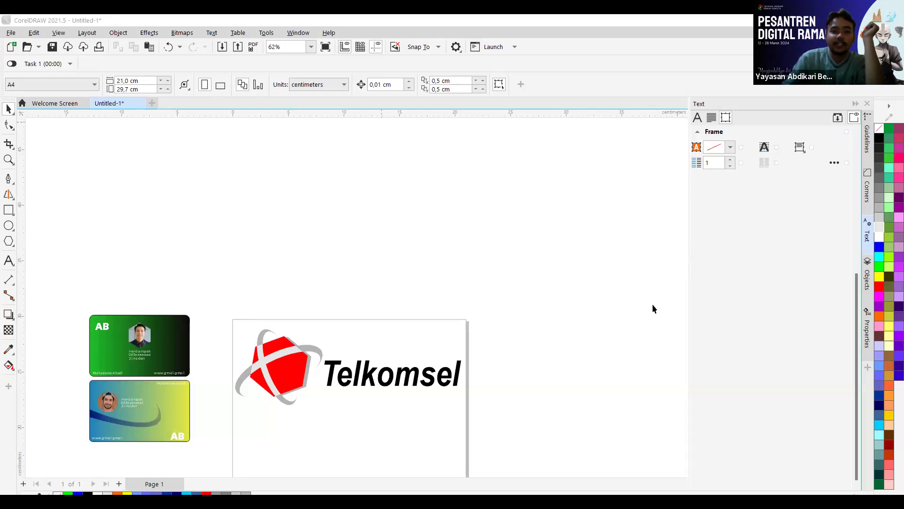
Move the complete Telkomsel logo and wordmark off the page into the empty space above it
{"action": "left_click_drag", "start_coordinate": [554, 284], "coordinate": [224, 445]}
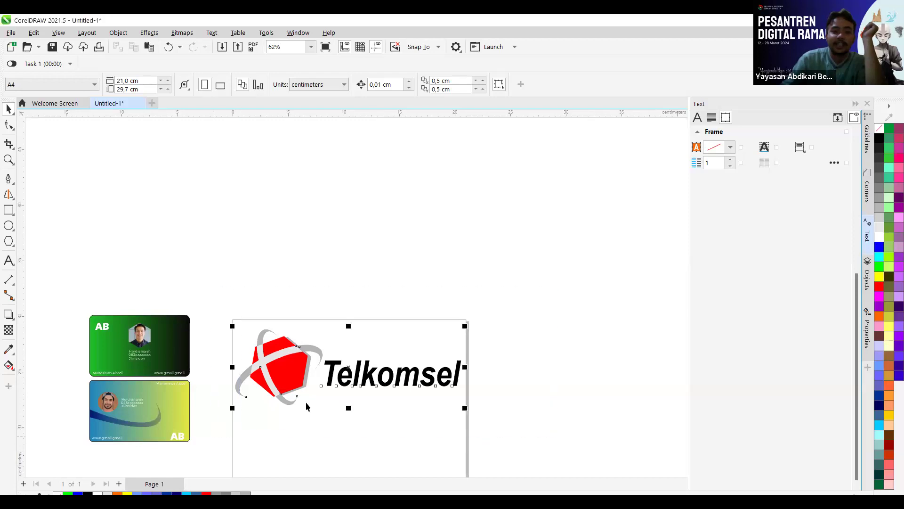
{"action": "left_click_drag", "start_coordinate": [432, 375], "coordinate": [418, 223]}
{"action": "left_click", "coordinate": [546, 189]}
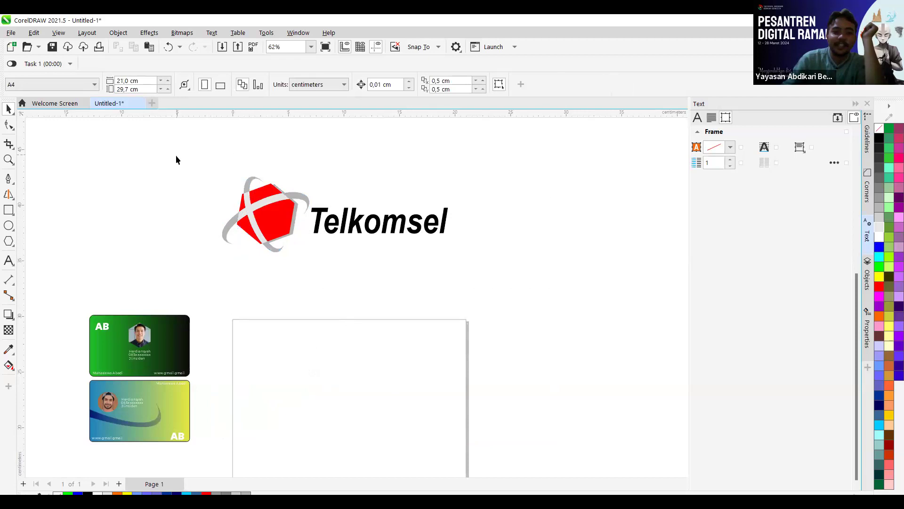
{"action": "left_click_drag", "start_coordinate": [519, 264], "coordinate": [525, 264]}
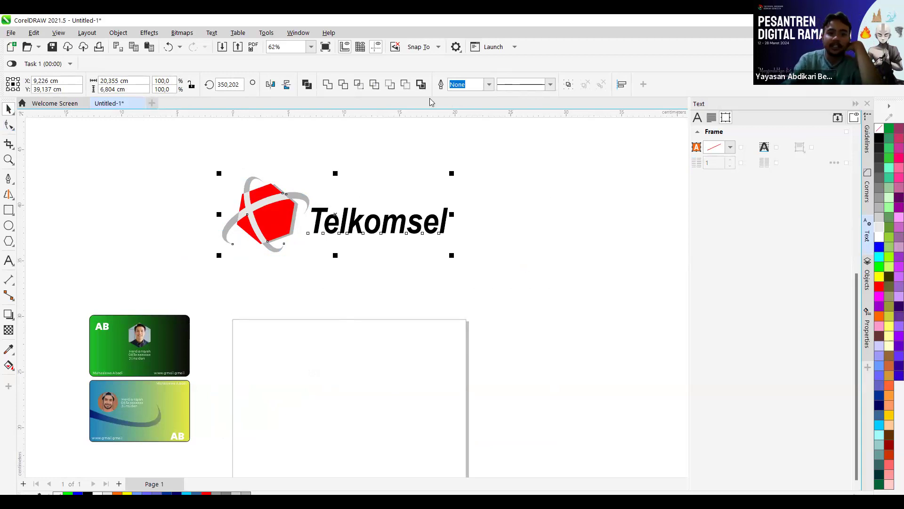
Move the complete Telkomsel logo back onto the page, scale it down slightly, and centre it near the page's upper edge
{"action": "left_click_drag", "start_coordinate": [199, 157], "coordinate": [506, 286]}
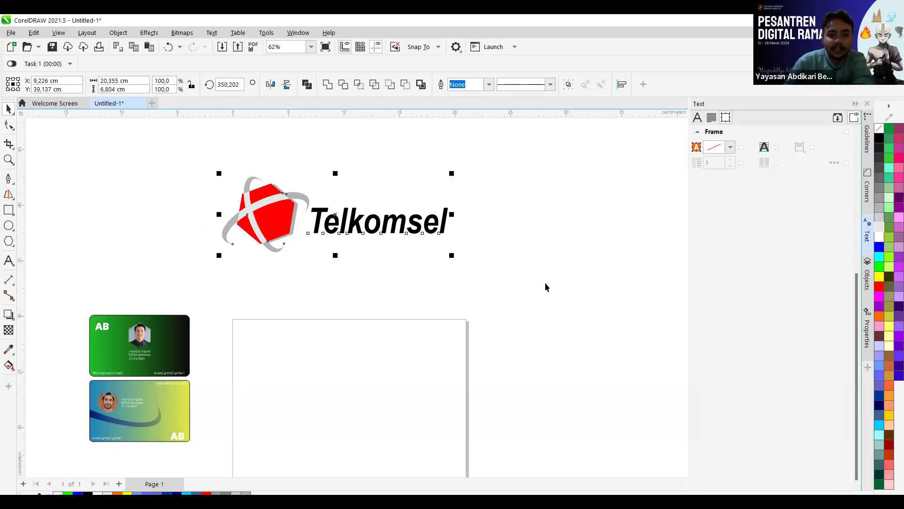
{"action": "left_click", "coordinate": [412, 255]}
{"action": "left_click_drag", "start_coordinate": [422, 371], "coordinate": [424, 375]}
{"action": "left_click_drag", "start_coordinate": [210, 147], "coordinate": [507, 283]}
{"action": "left_click_drag", "start_coordinate": [413, 230], "coordinate": [440, 381]}
{"action": "left_click_drag", "start_coordinate": [464, 411], "coordinate": [418, 391]}
{"action": "left_click_drag", "start_coordinate": [372, 368], "coordinate": [397, 368]}
Move both business cards together to just above the Telkomsel logo, with the blue-yellow card overlapping the page's upper edge
{"action": "left_click_drag", "start_coordinate": [60, 289], "coordinate": [222, 446]}
{"action": "left_click_drag", "start_coordinate": [272, 342], "coordinate": [409, 293]}
{"action": "left_click", "coordinate": [466, 289]}
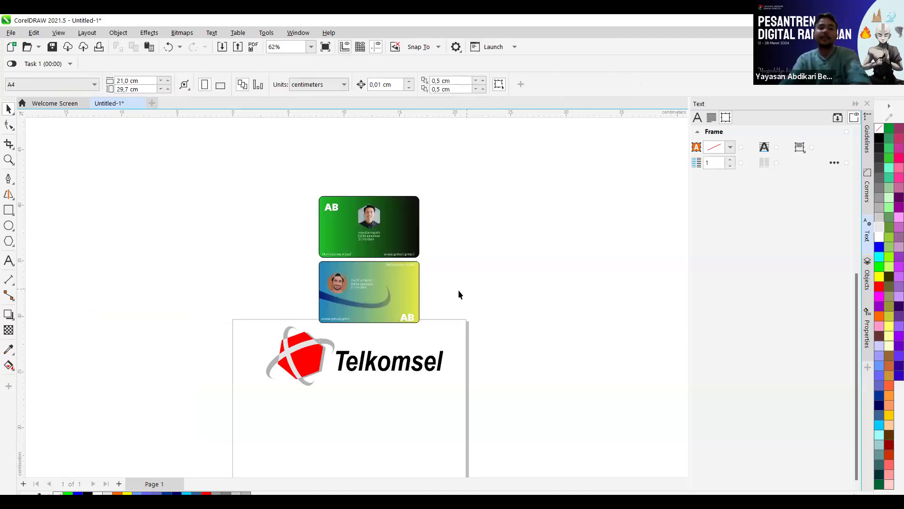
{"action": "scroll", "coordinate": [452, 264], "scroll_direction": "up", "scroll_amount": 2}
{"action": "scroll", "coordinate": [431, 278], "scroll_direction": "up", "scroll_amount": 2}
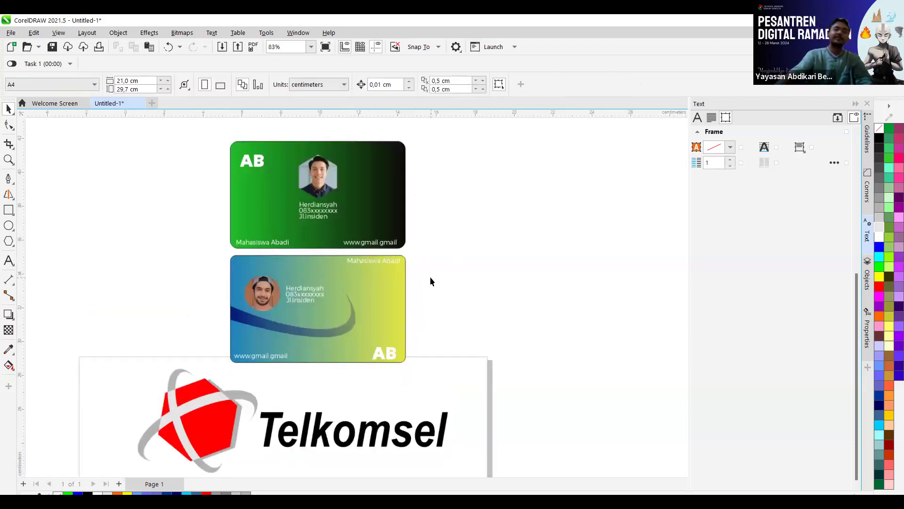